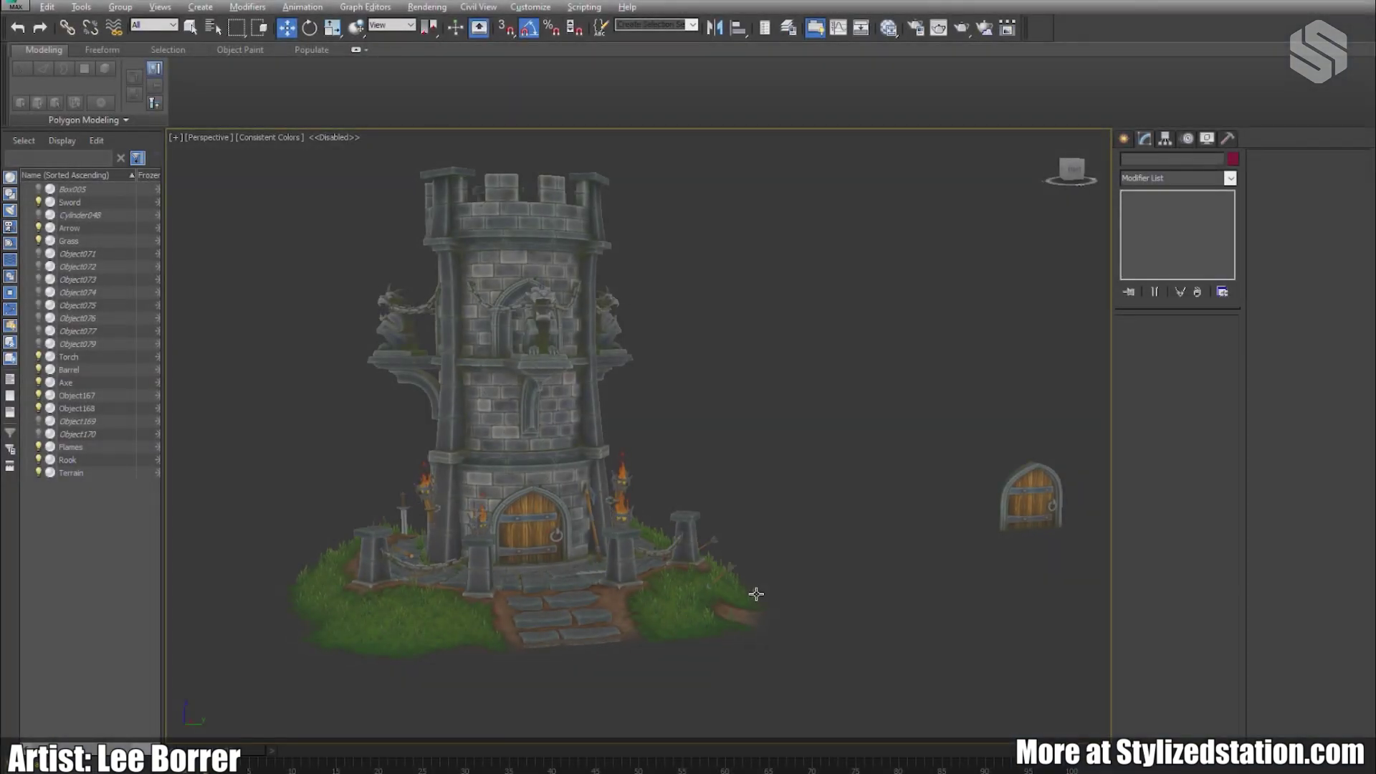
Step: Examine the stone tower's lower half, including its doors, torches, barrel and grass base
{"action": "scroll", "coordinate": [756, 594], "scroll_direction": "up", "scroll_amount": 5}
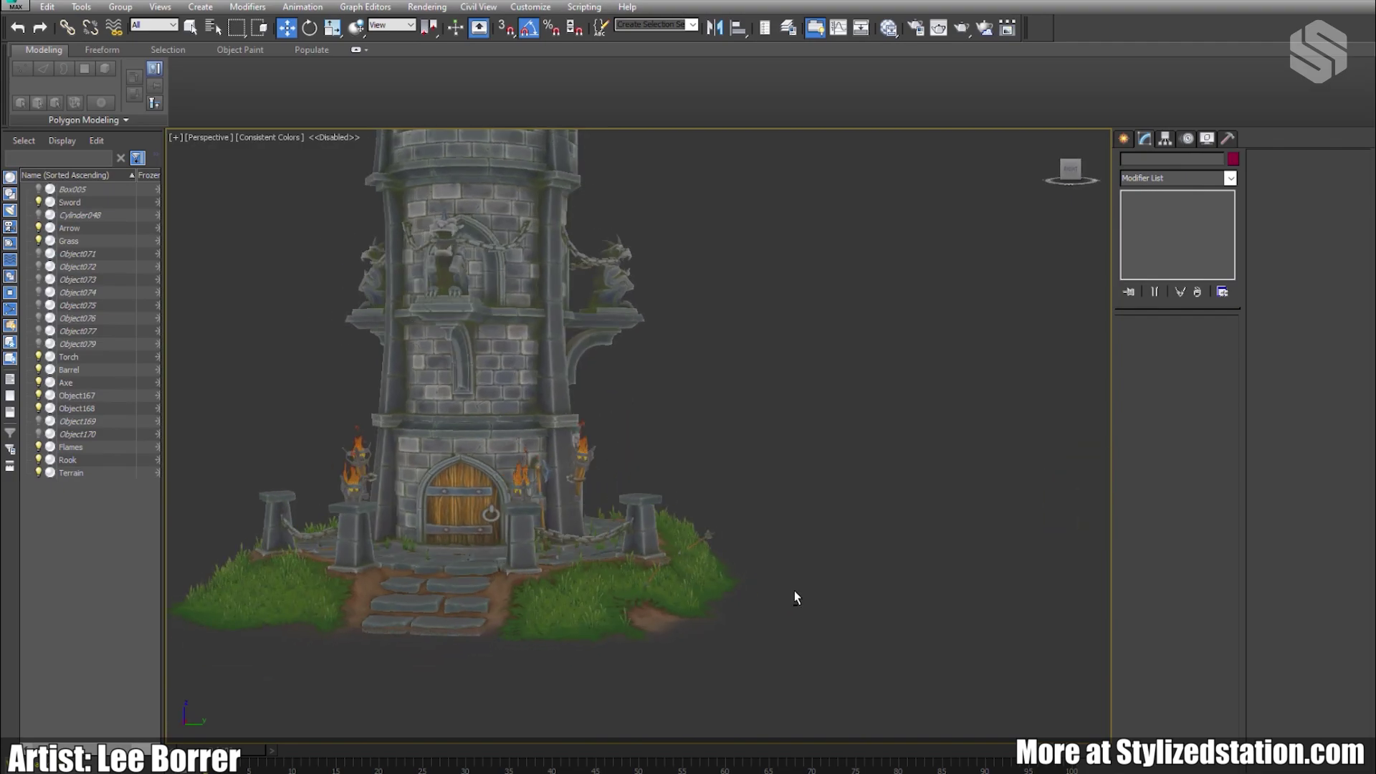
{"action": "middle_click_drag", "start_coordinate": [794, 598], "coordinate": [530, 486], "text": "alt"}
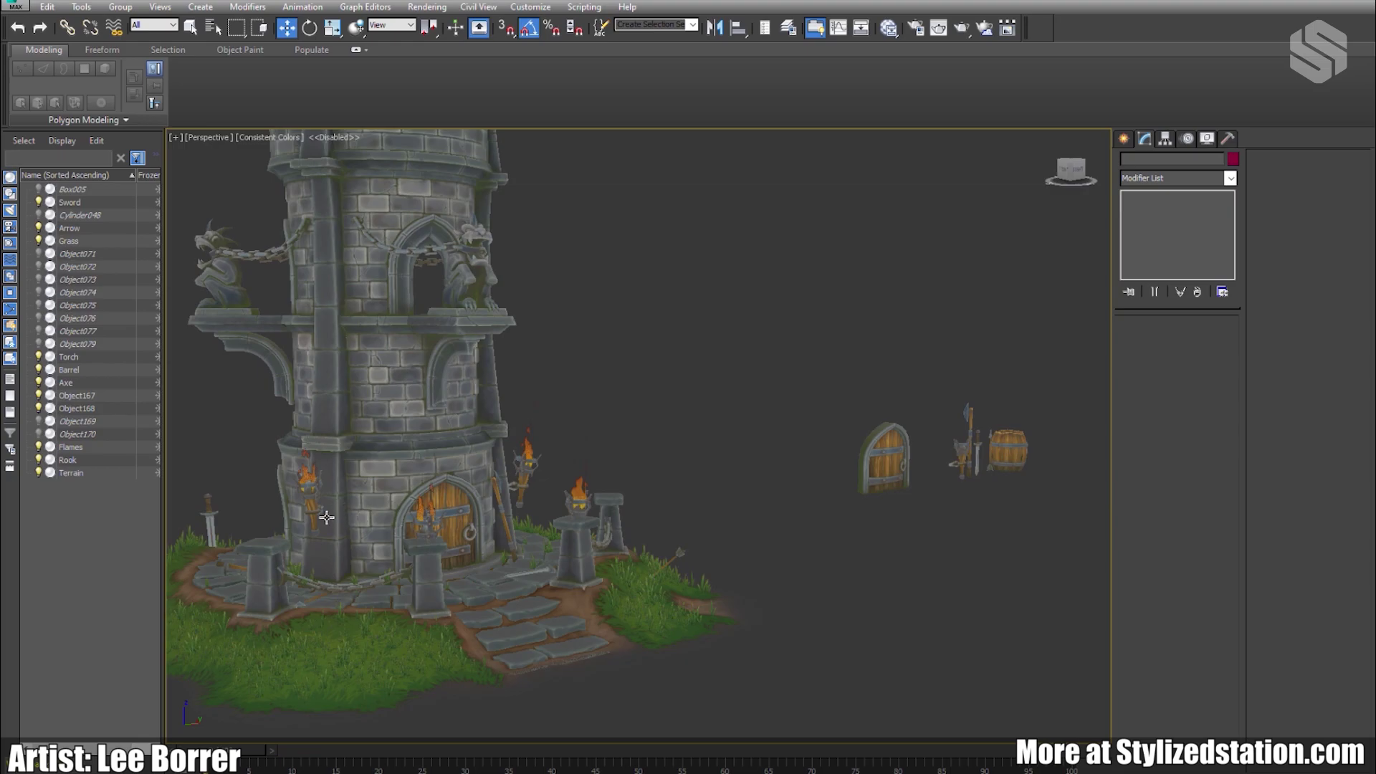
{"action": "middle_click_drag", "start_coordinate": [326, 518], "coordinate": [543, 449], "text": "alt"}
{"action": "scroll", "coordinate": [543, 450], "scroll_direction": "up", "scroll_amount": 5}
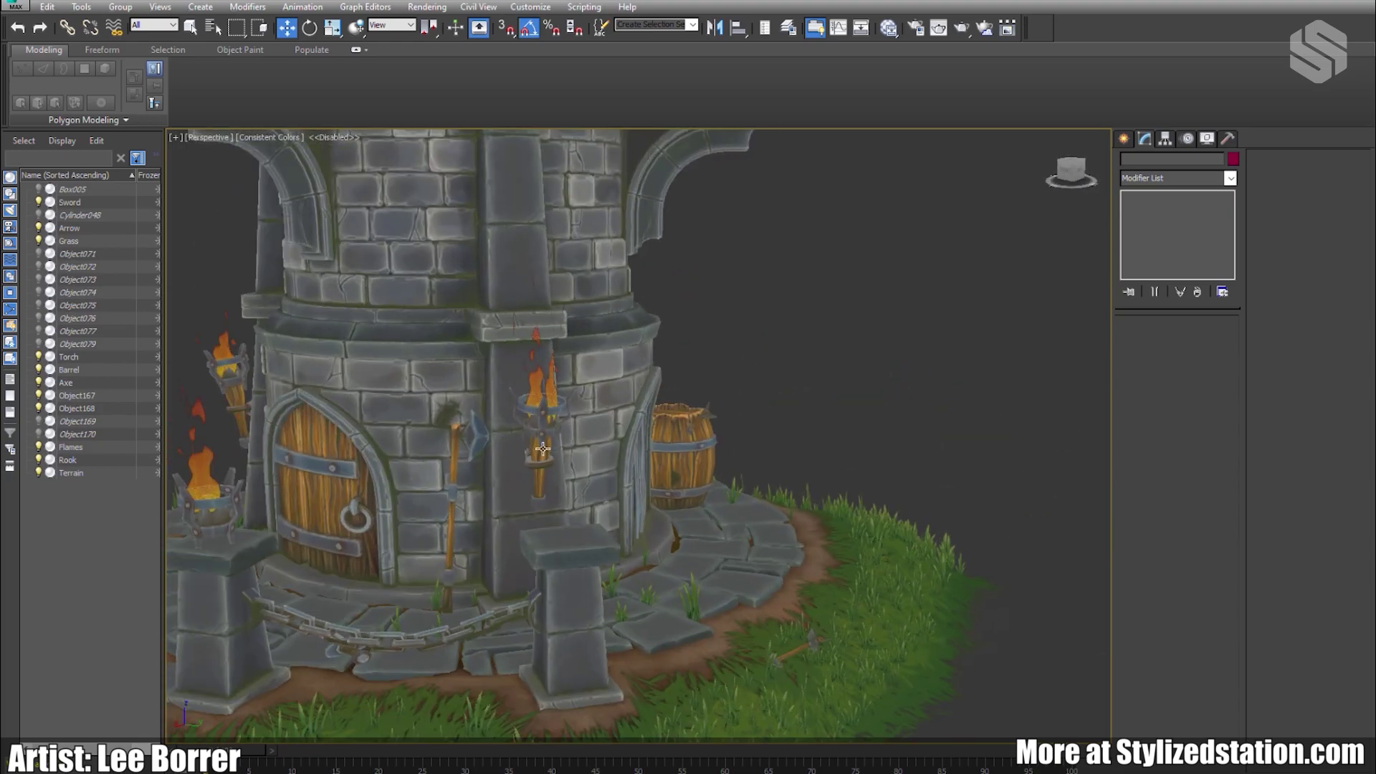
{"action": "mouse_move", "coordinate": [705, 498]}
{"action": "middle_mouse_down", "text": "alt"}
{"action": "mouse_move", "coordinate": [599, 507]}
{"action": "mouse_move", "coordinate": [851, 523]}
{"action": "mouse_move", "coordinate": [726, 508]}
{"action": "middle_mouse_up", "text": "alt"}
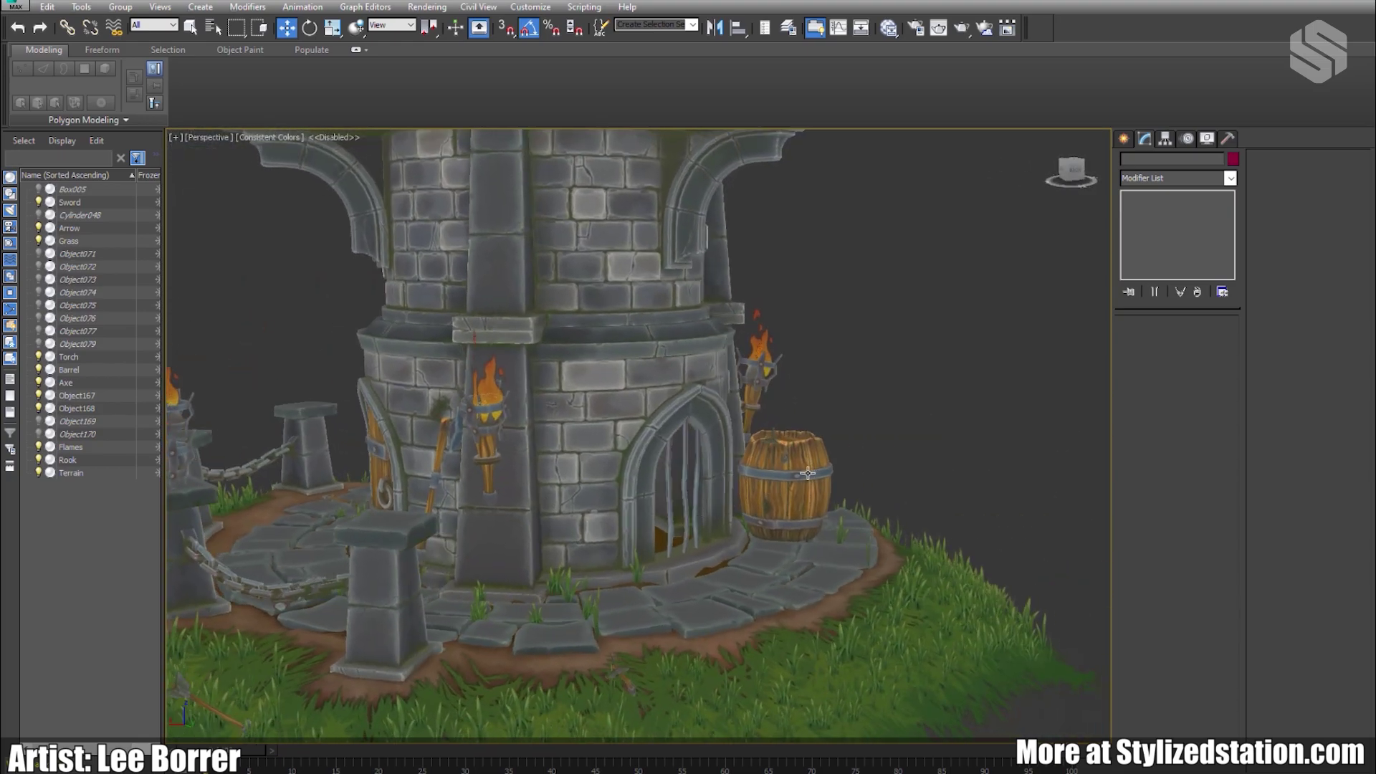
{"action": "scroll", "coordinate": [606, 547], "scroll_direction": "down", "scroll_amount": 2}
{"action": "middle_click_drag", "start_coordinate": [510, 581], "coordinate": [479, 483], "text": "alt"}
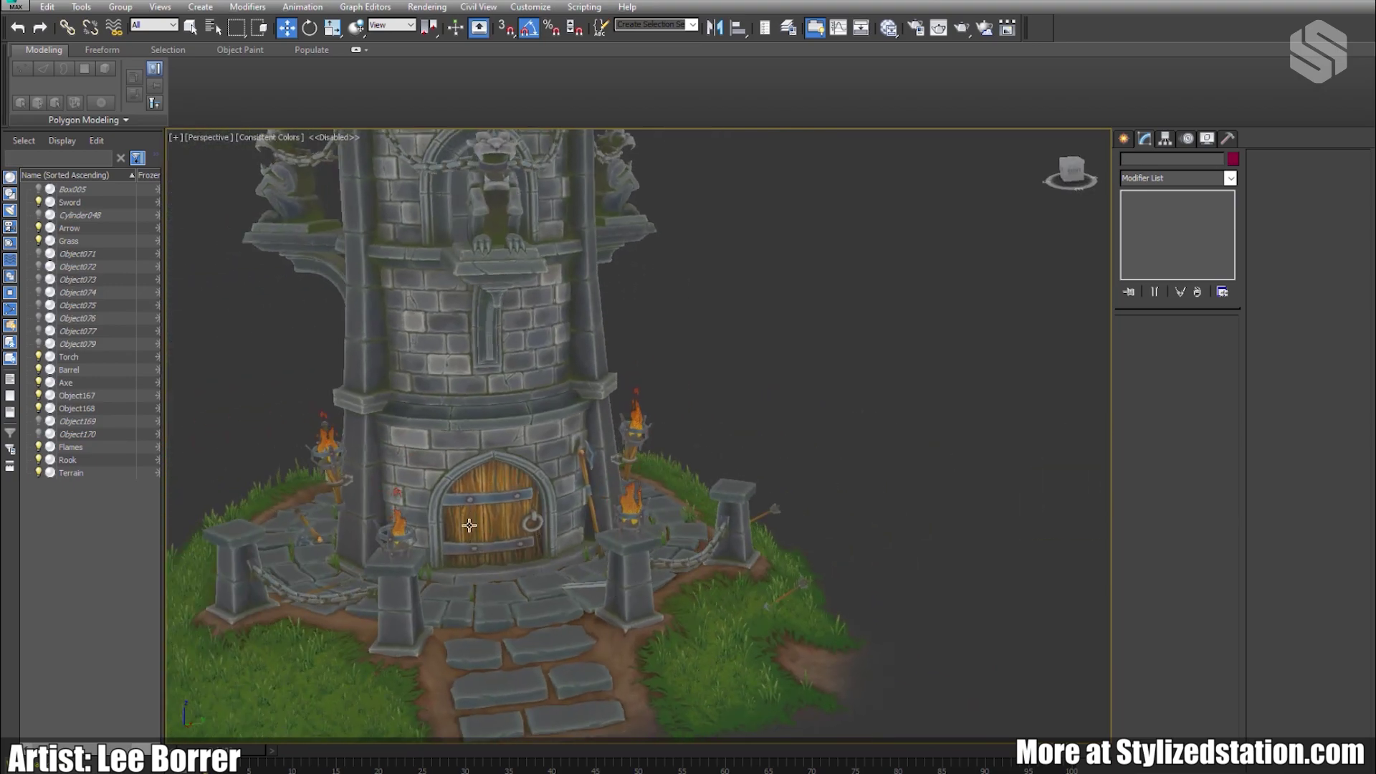
Step: Inspect the separate props beside the tower: arched door, torch, axe, sword, arrow and barrel
{"action": "middle_click_drag", "start_coordinate": [817, 577], "coordinate": [401, 609]}
{"action": "scroll", "coordinate": [780, 498], "scroll_direction": "up", "scroll_amount": 5}
{"action": "middle_click_drag", "start_coordinate": [780, 497], "coordinate": [773, 532], "text": "alt"}
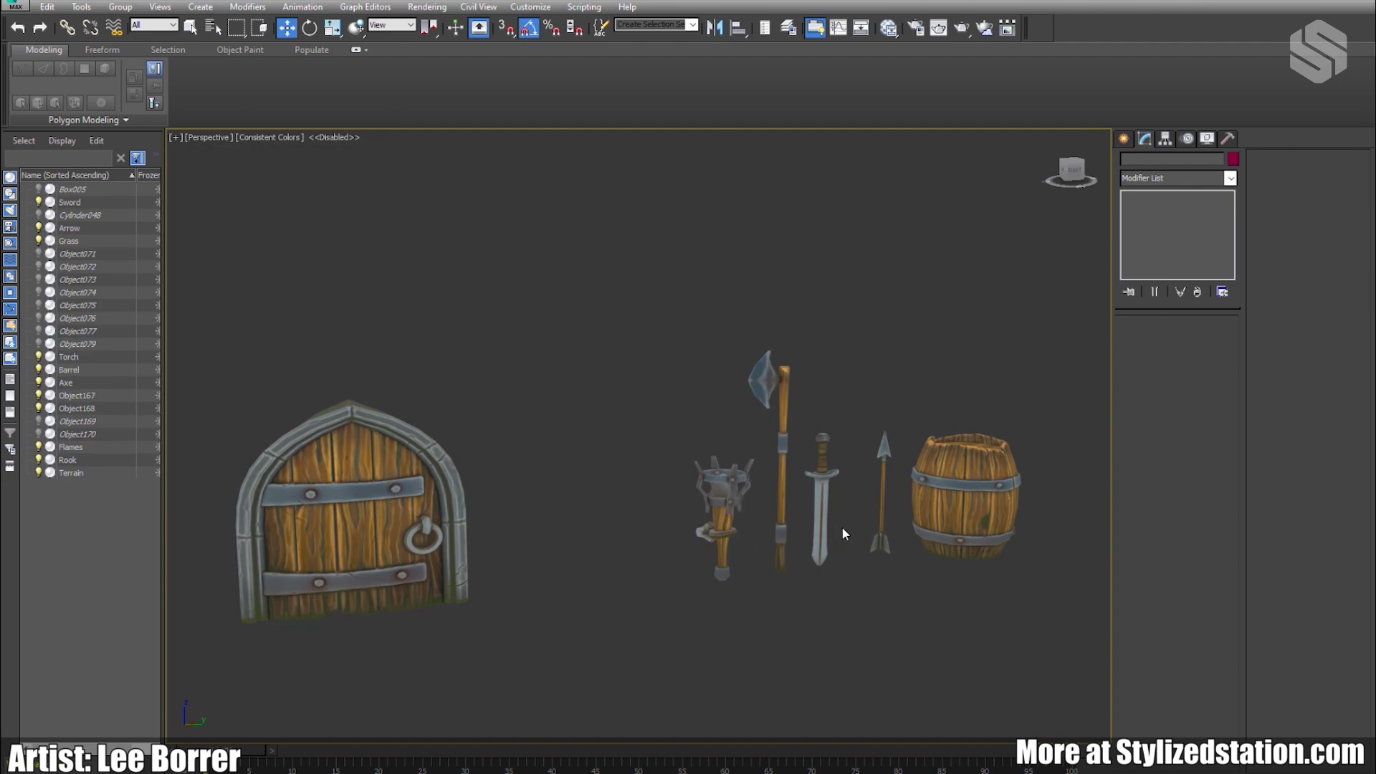
{"action": "middle_click_drag", "start_coordinate": [633, 553], "coordinate": [859, 596], "text": "alt"}
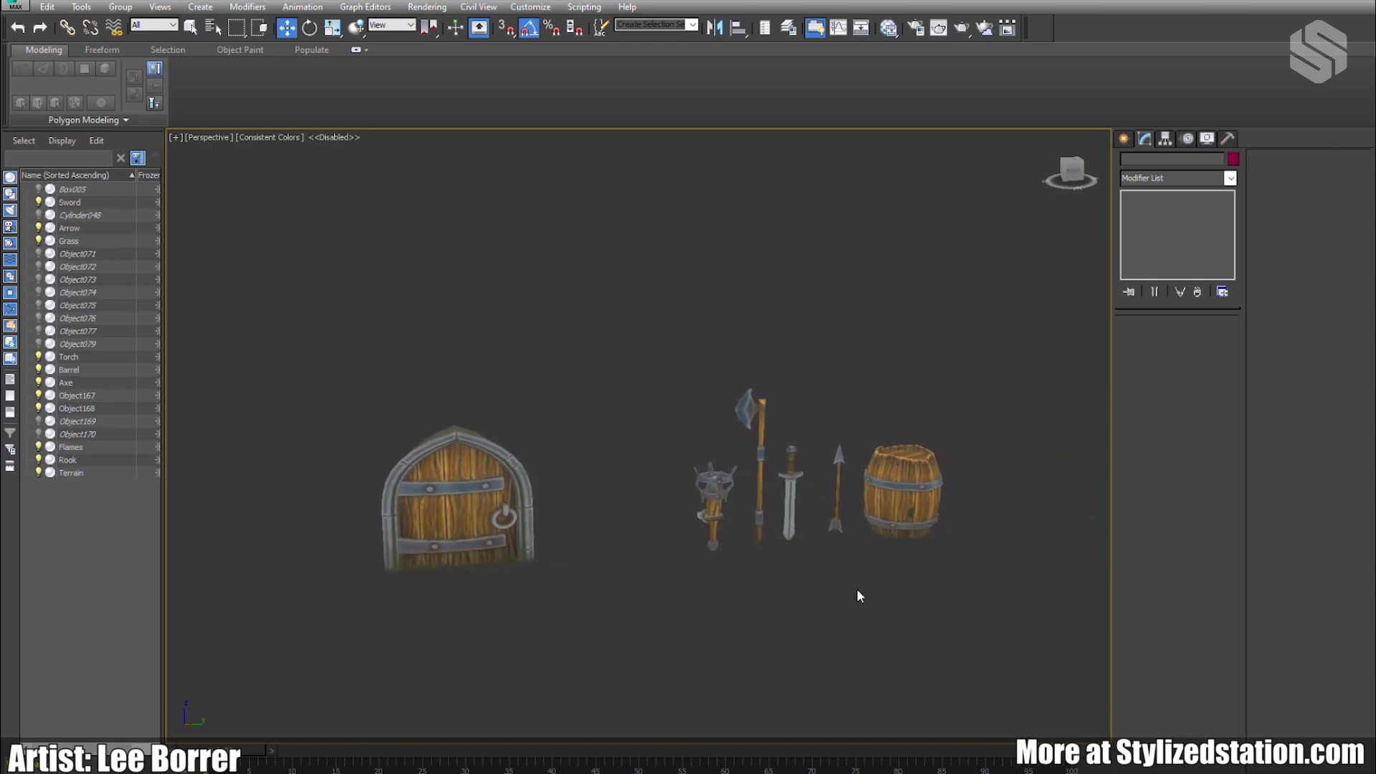
{"action": "middle_click_drag", "start_coordinate": [645, 577], "coordinate": [716, 577], "text": "alt"}
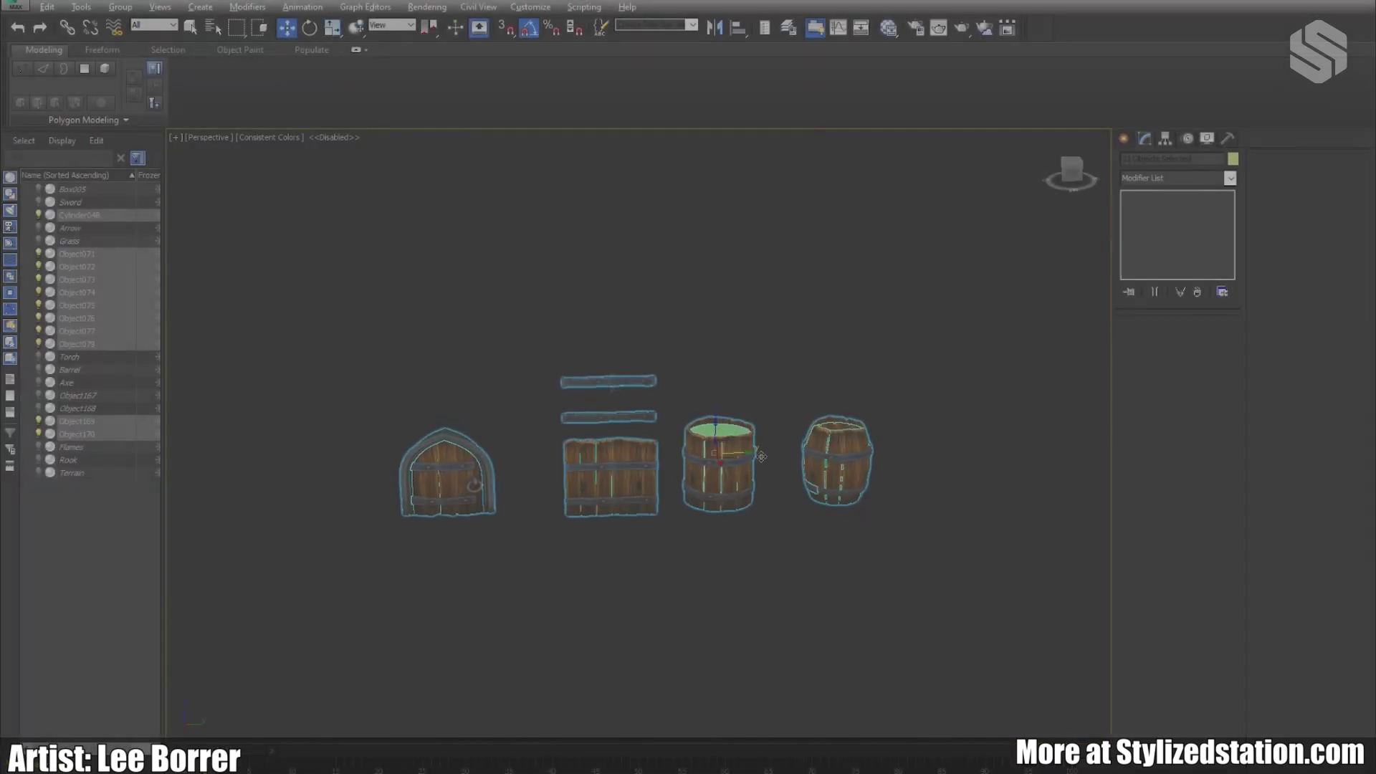
Step: Deselect the door and barrel parts, review the metal straps, plank panel and barrels, and select the curved barrel
{"action": "scroll", "coordinate": [717, 441], "scroll_direction": "up", "scroll_amount": 3}
{"action": "left_click", "coordinate": [461, 377]}
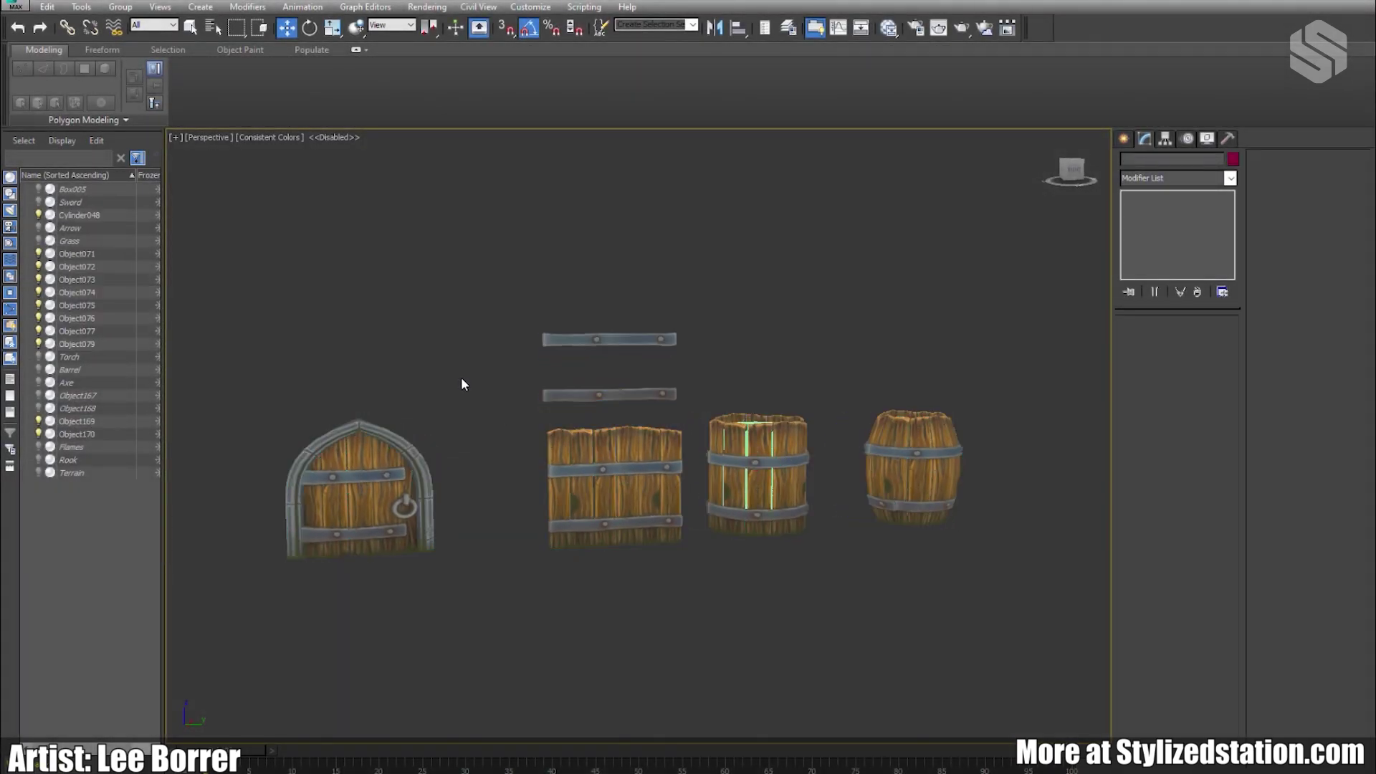
{"action": "middle_click_drag", "start_coordinate": [461, 377], "coordinate": [489, 414], "text": "alt"}
{"action": "scroll", "coordinate": [488, 414], "scroll_direction": "up", "scroll_amount": 2}
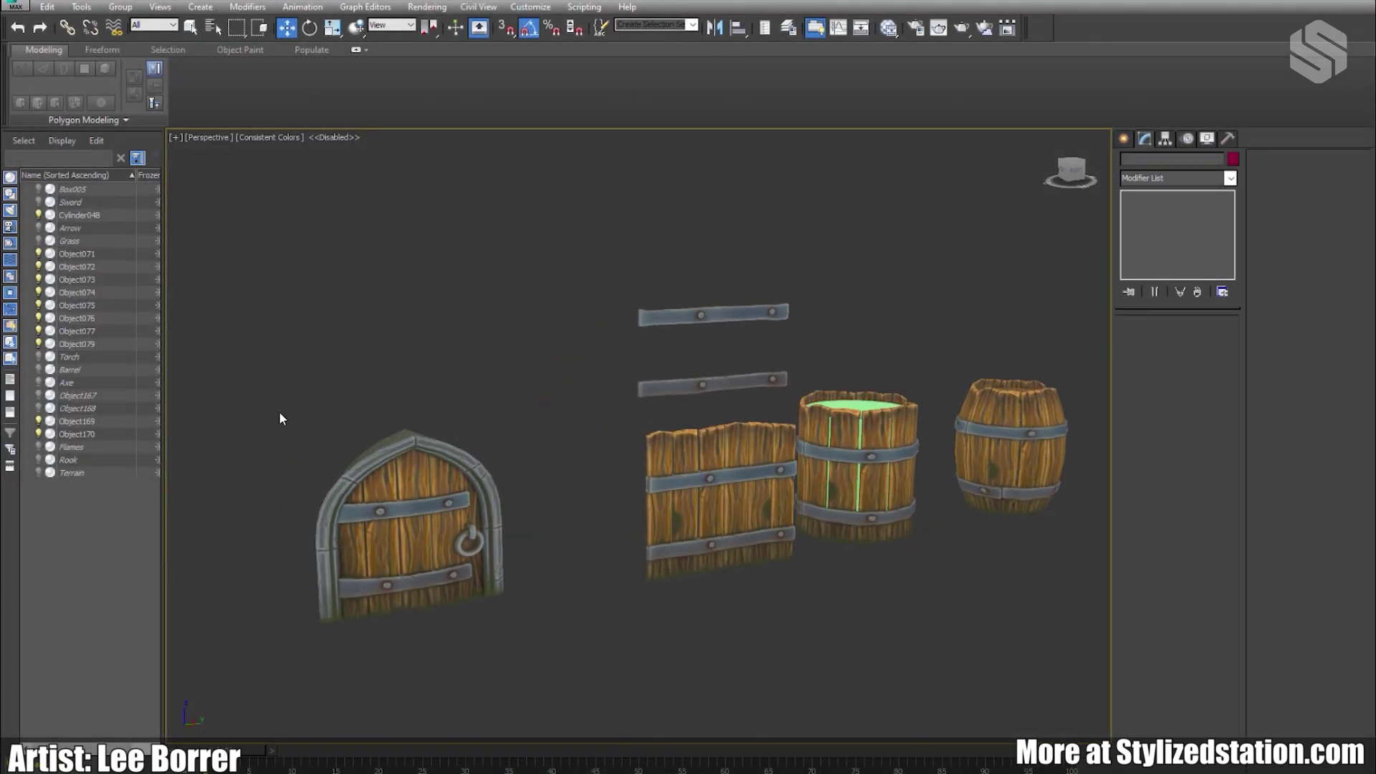
{"action": "left_click_drag", "start_coordinate": [279, 607], "coordinate": [556, 597]}
{"action": "middle_click_drag", "start_coordinate": [555, 597], "coordinate": [502, 541], "text": "alt"}
{"action": "scroll", "coordinate": [585, 584], "scroll_direction": "down", "scroll_amount": 1}
{"action": "middle_click_drag", "start_coordinate": [702, 550], "coordinate": [602, 547]}
{"action": "scroll", "coordinate": [602, 546], "scroll_direction": "down", "scroll_amount": 1}
{"action": "left_click", "coordinate": [956, 506]}
{"action": "middle_click_drag", "start_coordinate": [956, 506], "coordinate": [925, 544], "text": "alt"}
{"action": "scroll", "coordinate": [924, 543], "scroll_direction": "down", "scroll_amount": 1}
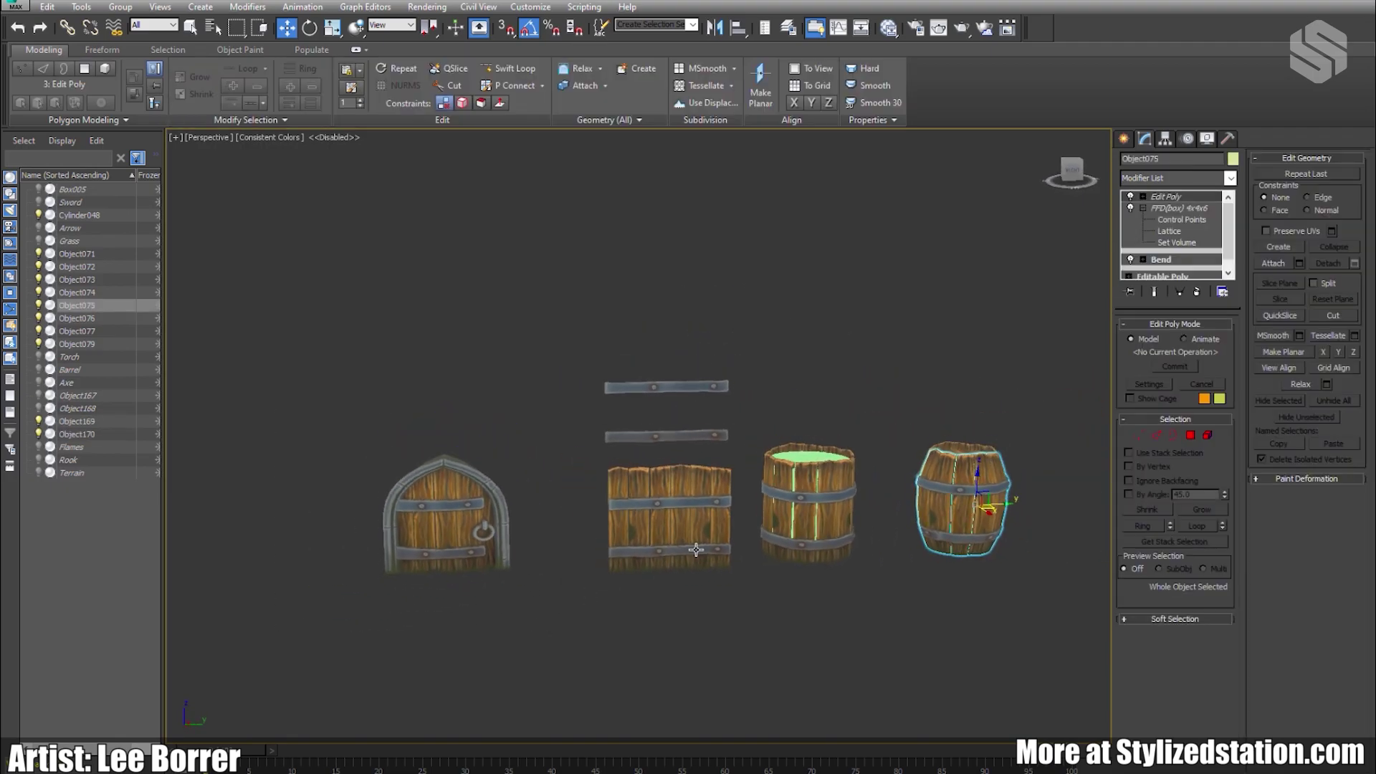
Step: Select the arched door's wooden planks and inspect them against the flat plank panel
{"action": "middle_click_drag", "start_coordinate": [695, 549], "coordinate": [874, 549]}
{"action": "scroll", "coordinate": [874, 550], "scroll_direction": "up", "scroll_amount": 2}
{"action": "left_click", "coordinate": [600, 512]}
{"action": "scroll", "coordinate": [600, 512], "scroll_direction": "up", "scroll_amount": 3}
{"action": "mouse_move", "coordinate": [600, 512]}
{"action": "middle_mouse_down", "text": "alt"}
{"action": "mouse_move", "coordinate": [584, 503]}
{"action": "mouse_move", "coordinate": [605, 504]}
{"action": "middle_mouse_up", "text": "alt"}
{"action": "scroll", "coordinate": [606, 505], "scroll_direction": "down", "scroll_amount": 1}
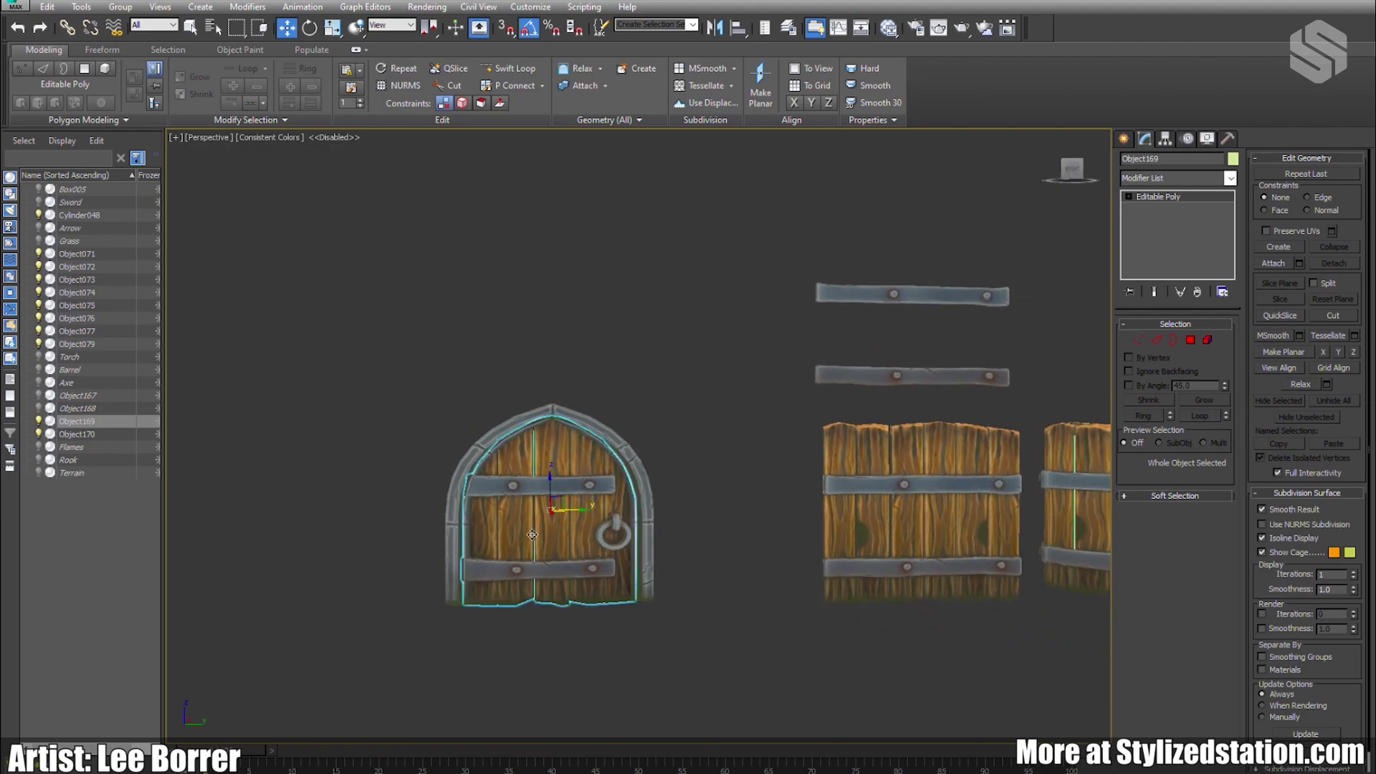
{"action": "middle_click_drag", "start_coordinate": [489, 539], "coordinate": [556, 552], "text": "alt"}
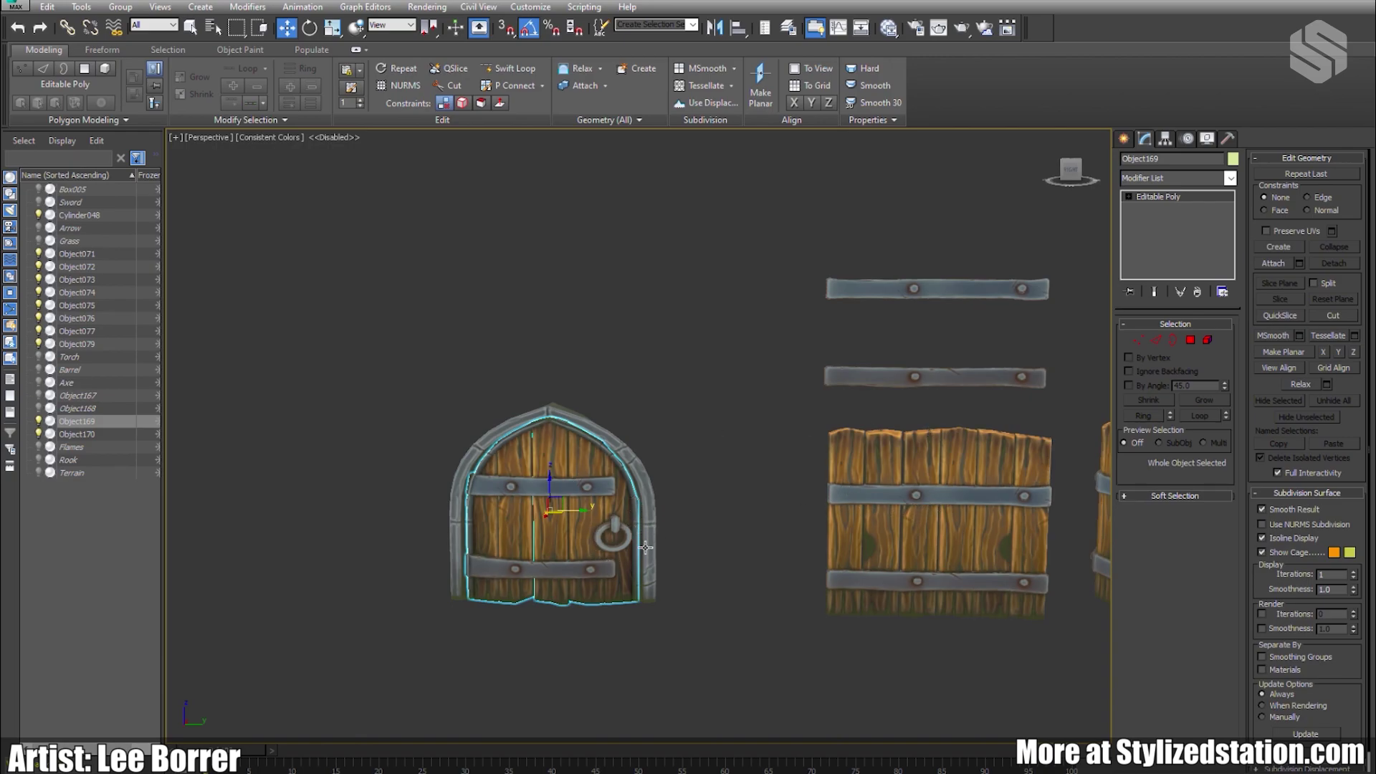
{"action": "middle_click_drag", "start_coordinate": [510, 560], "coordinate": [595, 563], "text": "alt"}
{"action": "scroll", "coordinate": [596, 564], "scroll_direction": "up", "scroll_amount": 2}
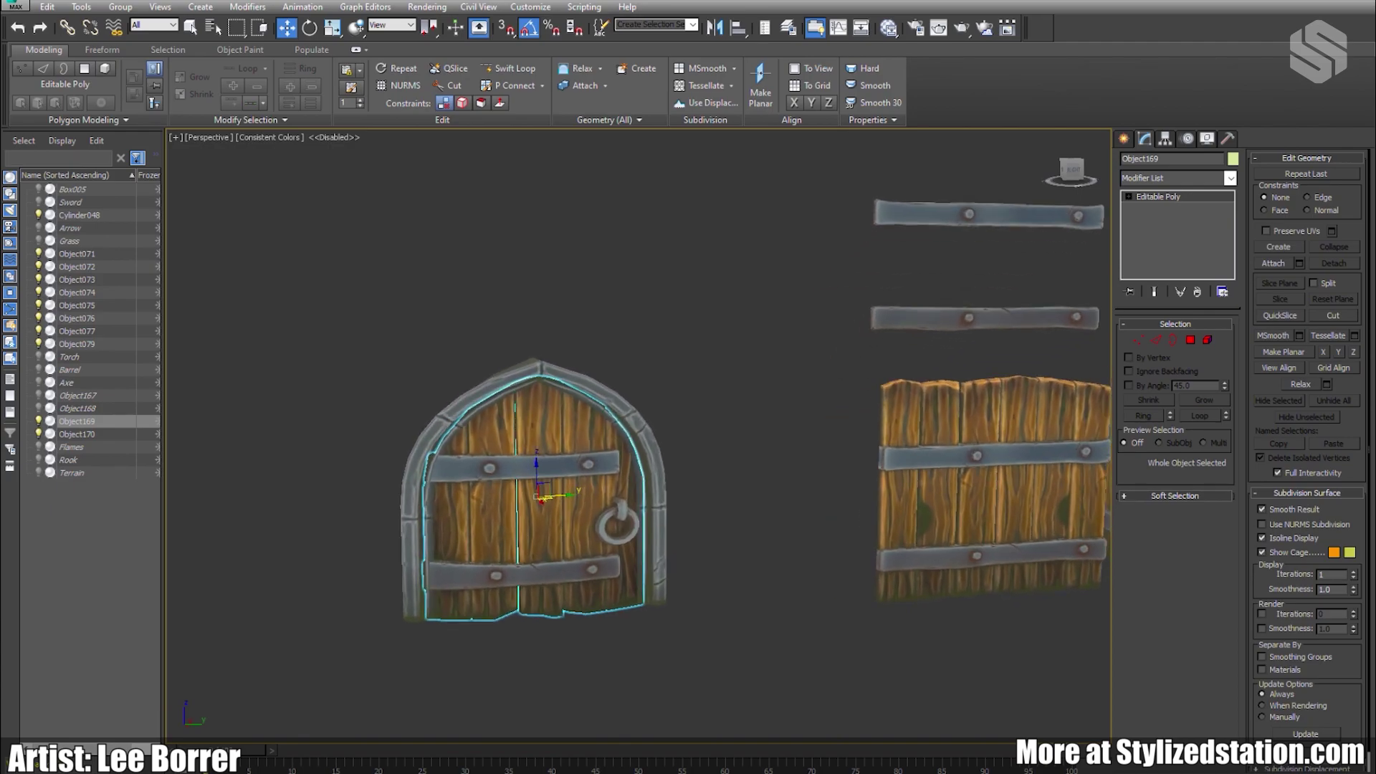
{"action": "middle_click_drag", "start_coordinate": [923, 485], "coordinate": [516, 509]}
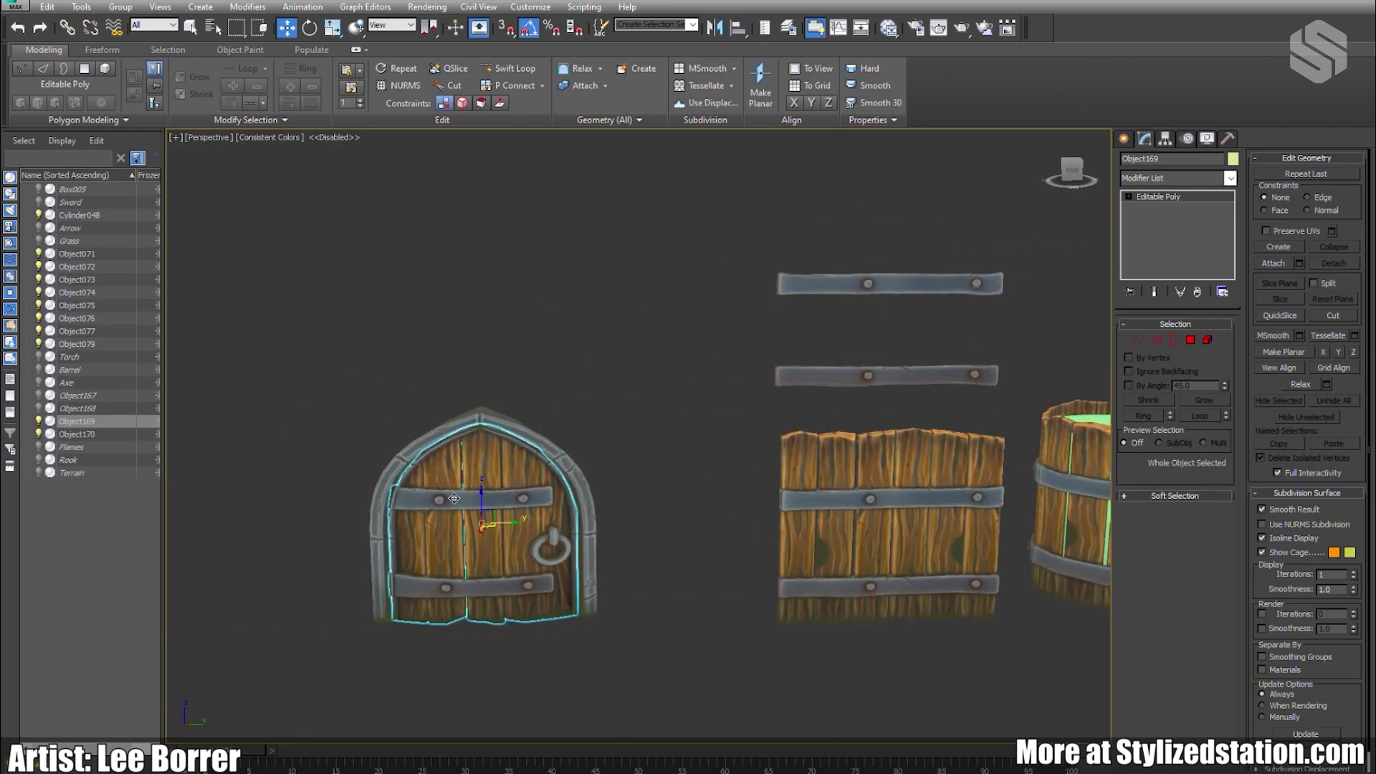
Step: Compare the arched door, metal straps, flat plank panel and straight-sided barrel side by side
{"action": "middle_click_drag", "start_coordinate": [660, 579], "coordinate": [762, 556], "text": "alt"}
{"action": "scroll", "coordinate": [762, 556], "scroll_direction": "down", "scroll_amount": 1}
{"action": "middle_click_drag", "start_coordinate": [999, 519], "coordinate": [829, 505]}
{"action": "middle_click_drag", "start_coordinate": [616, 511], "coordinate": [706, 514]}
{"action": "scroll", "coordinate": [716, 516], "scroll_direction": "up", "scroll_amount": 1}
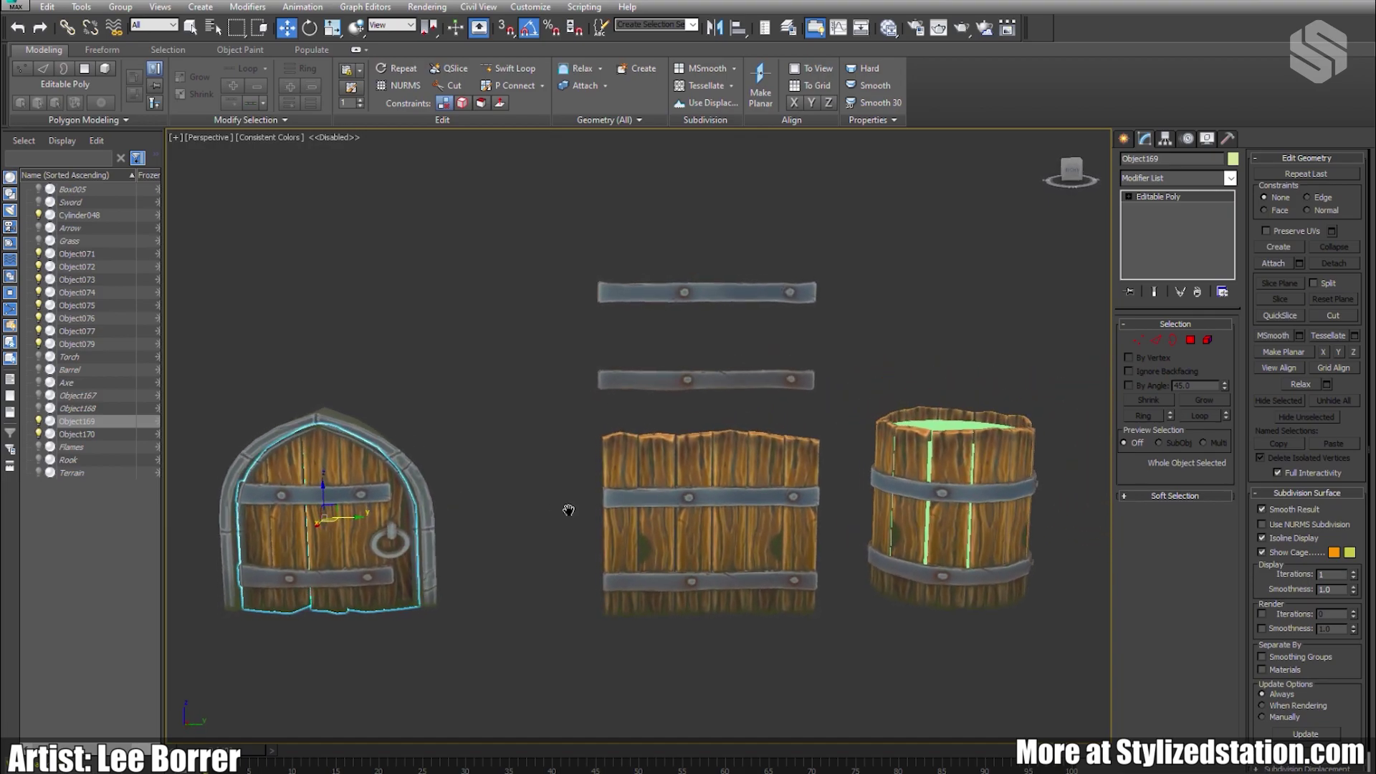
{"action": "mouse_move", "coordinate": [568, 510]}
{"action": "middle_mouse_down"}
{"action": "mouse_move", "coordinate": [713, 504]}
{"action": "mouse_move", "coordinate": [592, 497]}
{"action": "middle_mouse_up"}
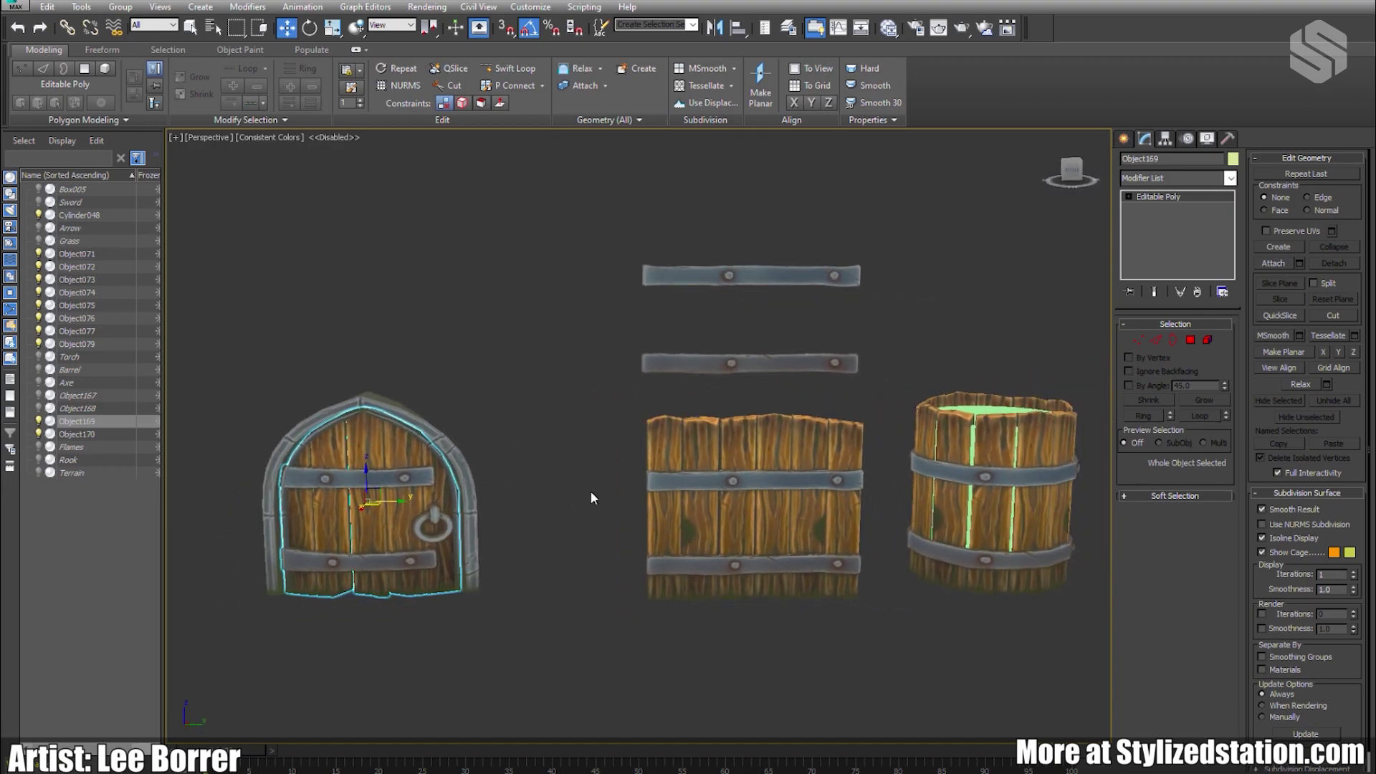
Step: Select the straight-sided barrel and examine how its Bend modifier wraps the flat planks into a cylinder
{"action": "left_click", "coordinate": [718, 497]}
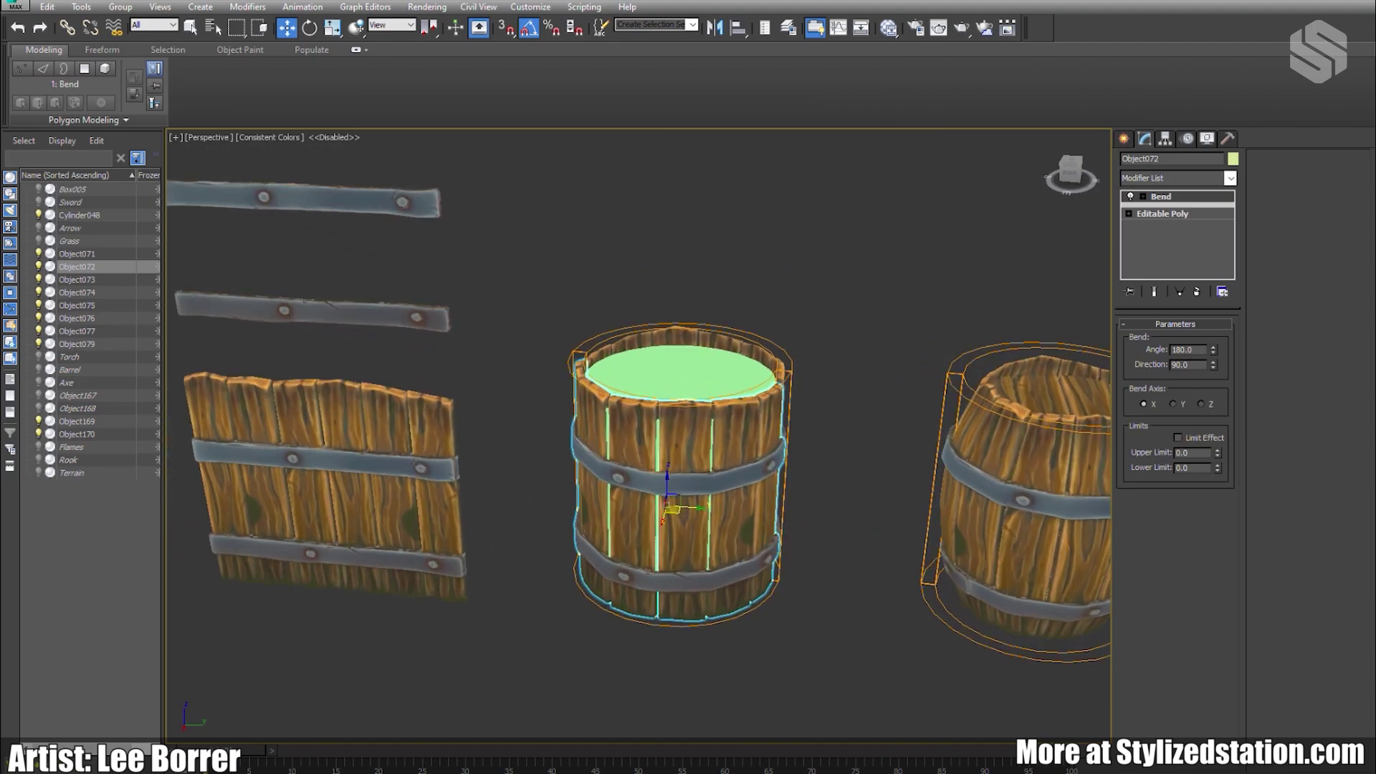
{"action": "middle_click_drag", "start_coordinate": [664, 445], "coordinate": [630, 481], "text": "alt"}
{"action": "scroll", "coordinate": [630, 480], "scroll_direction": "down", "scroll_amount": 2}
{"action": "middle_click_drag", "start_coordinate": [720, 472], "coordinate": [795, 358], "text": "alt"}
{"action": "scroll", "coordinate": [738, 423], "scroll_direction": "up", "scroll_amount": 3}
{"action": "scroll", "coordinate": [748, 394], "scroll_direction": "down", "scroll_amount": 2}
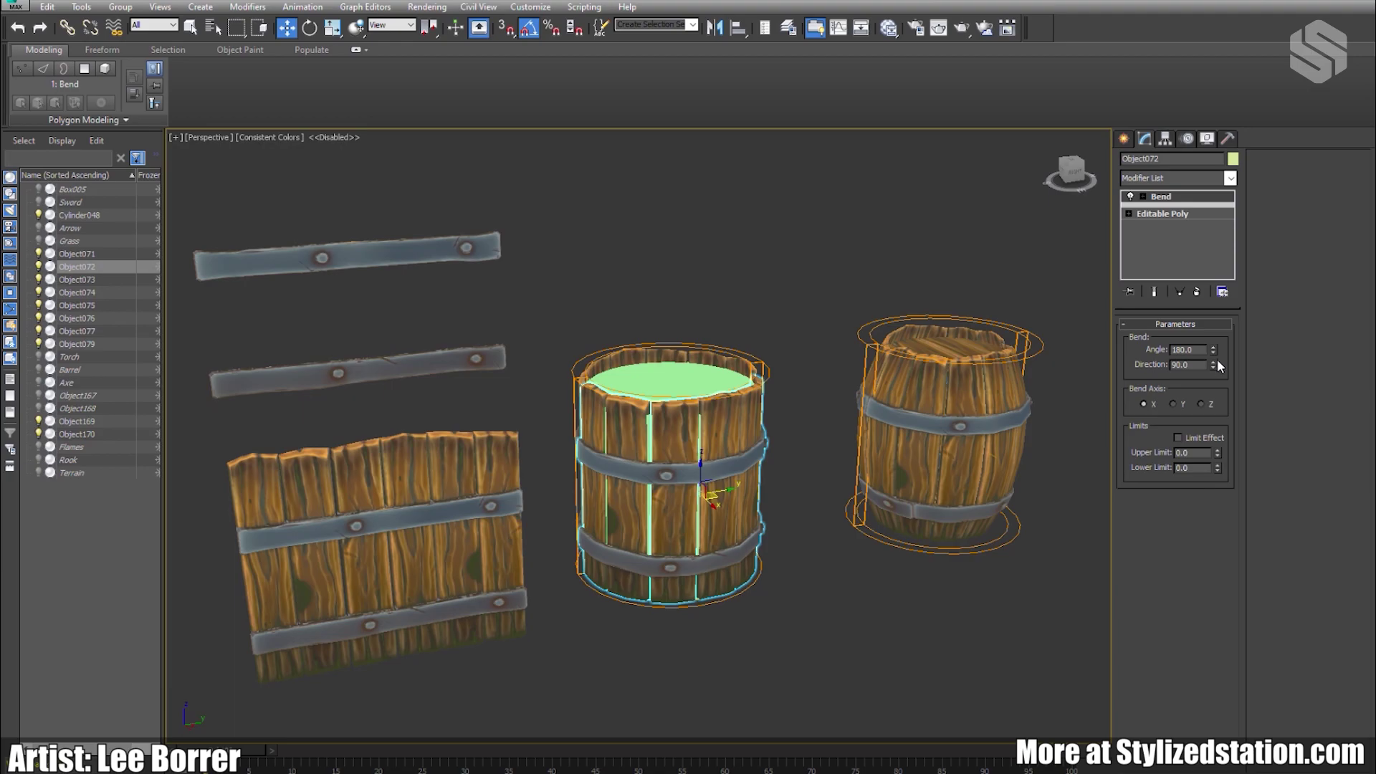
Step: Try adjusting the Bend modifier's parameters on the straight-sided barrel
{"action": "left_click_drag", "start_coordinate": [1224, 355], "coordinate": [1225, 438]}
{"action": "right_click", "coordinate": [1225, 438]}
{"action": "middle_click_drag", "start_coordinate": [945, 390], "coordinate": [862, 370], "text": "alt"}
{"action": "scroll", "coordinate": [900, 415], "scroll_direction": "down", "scroll_amount": 3}
{"action": "scroll", "coordinate": [940, 368], "scroll_direction": "up", "scroll_amount": 1}
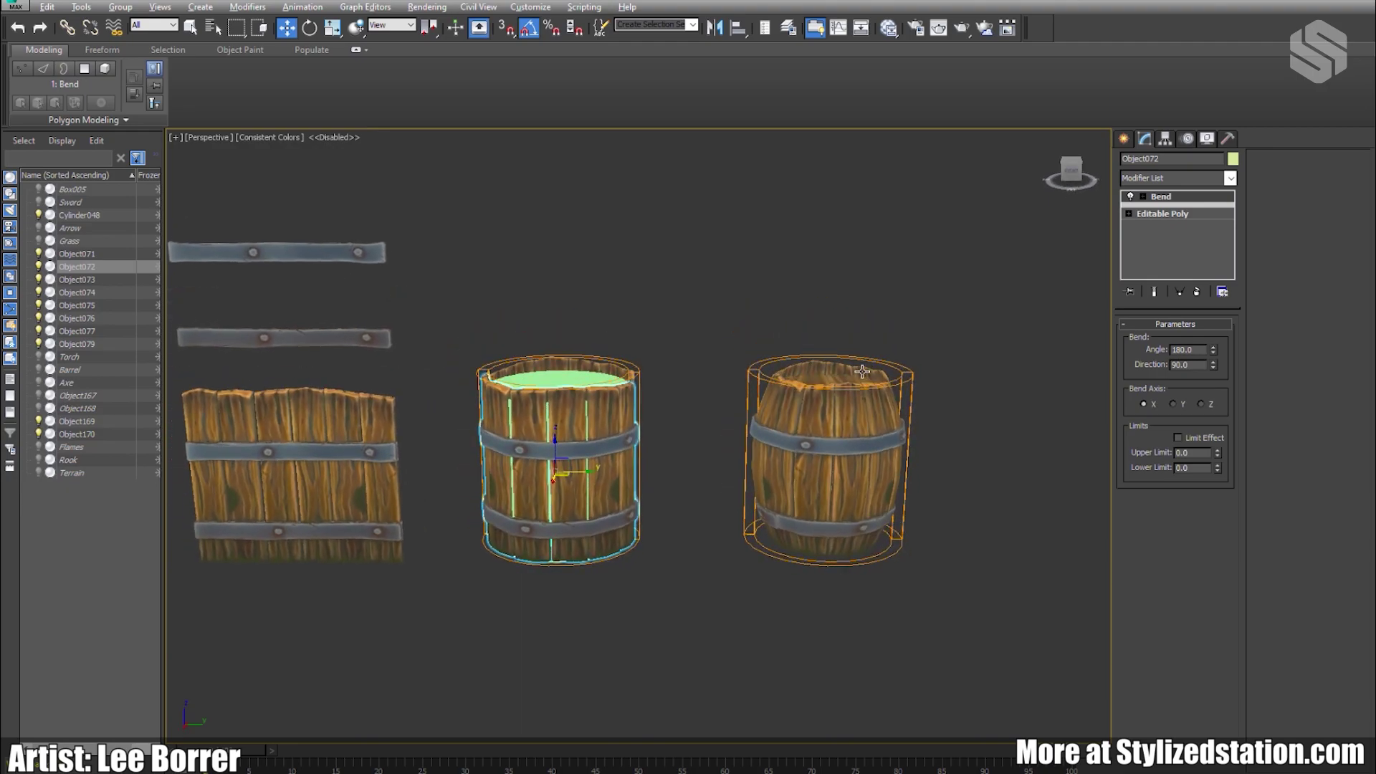
Step: Toggle the curved barrel's FFD(box) 4x4x4 modifier off and on to compare its straight and bulged shapes
{"action": "middle_click_drag", "start_coordinate": [859, 424], "coordinate": [770, 444], "text": "alt"}
{"action": "left_click", "coordinate": [692, 452]}
{"action": "scroll", "coordinate": [699, 408], "scroll_direction": "up", "scroll_amount": 1}
{"action": "middle_click_drag", "start_coordinate": [822, 337], "coordinate": [910, 330], "text": "alt"}
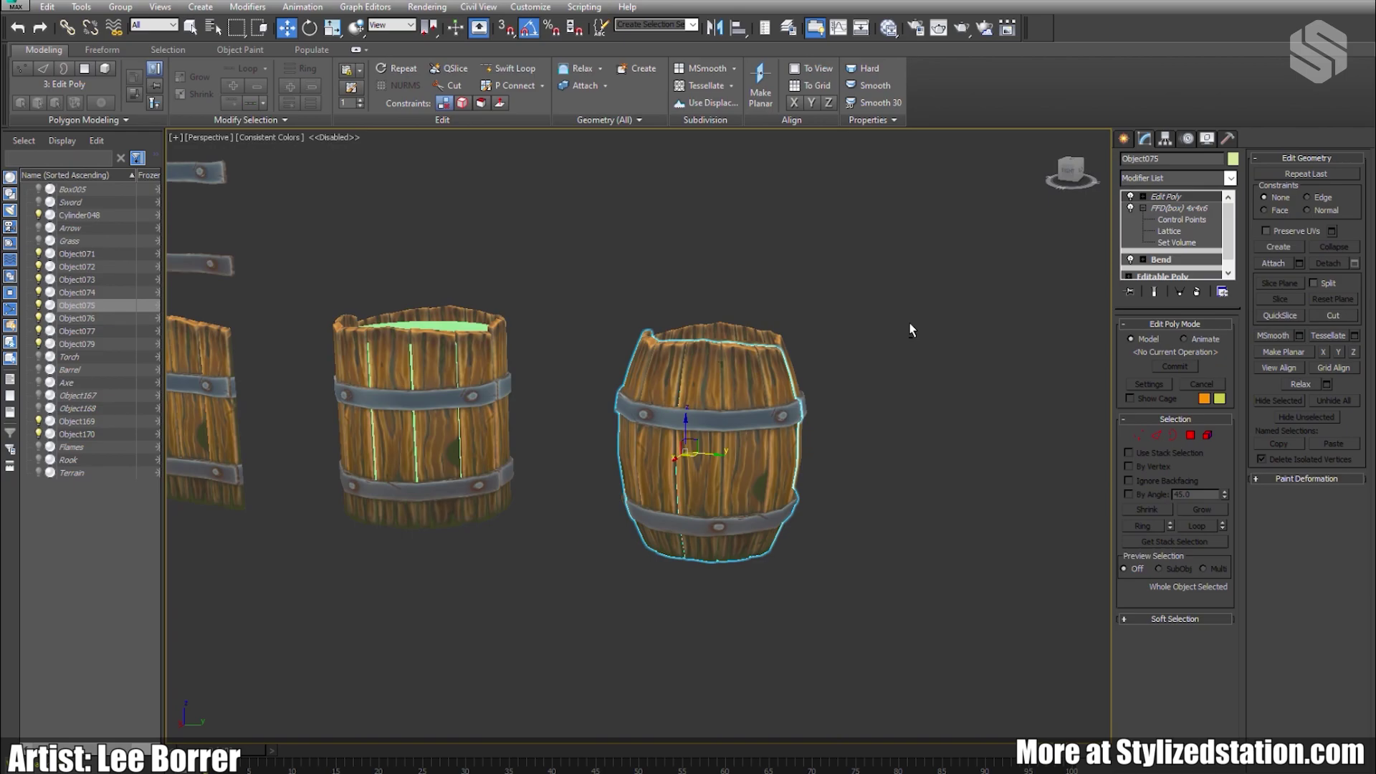
{"action": "left_click", "coordinate": [1130, 208]}
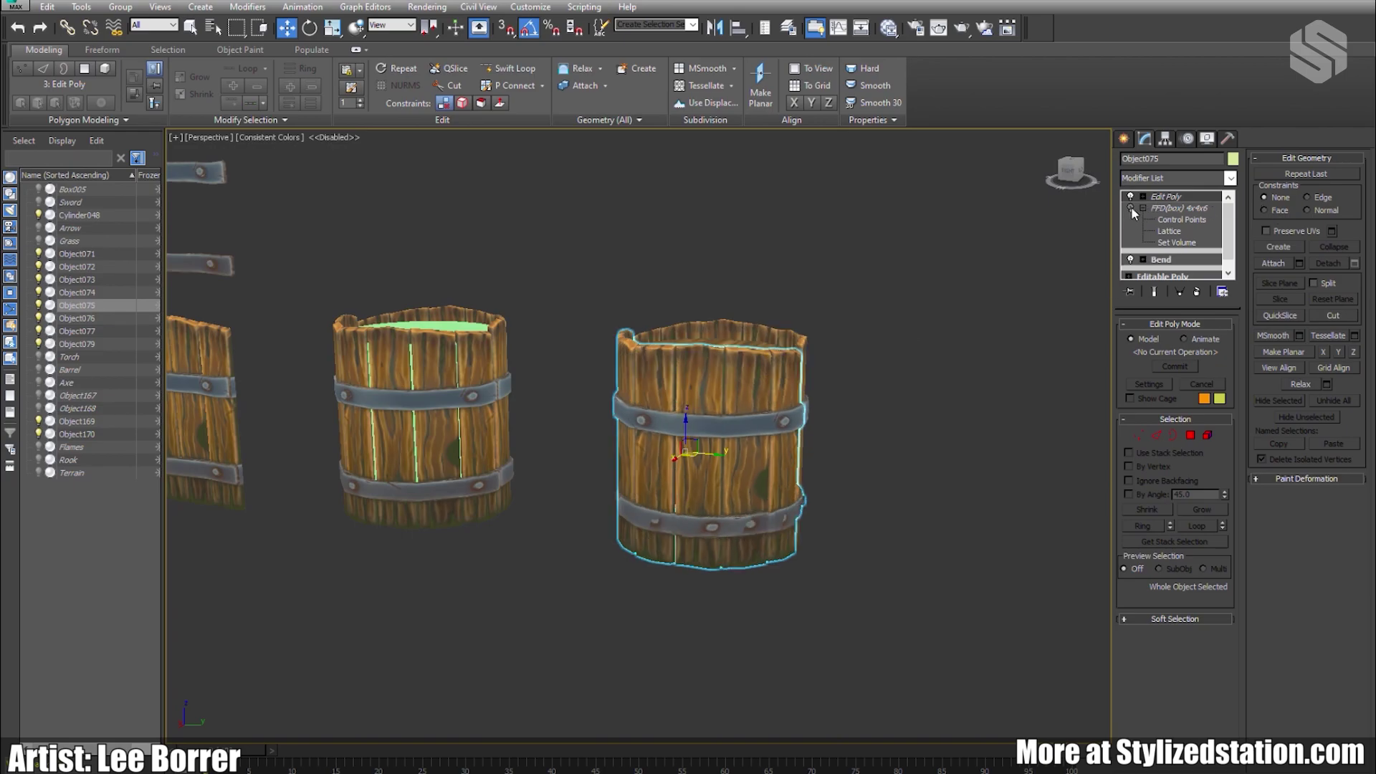
{"action": "left_click", "coordinate": [1130, 207]}
{"action": "left_click", "coordinate": [1130, 206]}
{"action": "left_click", "coordinate": [1131, 207]}
{"action": "middle_click_drag", "start_coordinate": [1008, 235], "coordinate": [1021, 292], "text": "alt"}
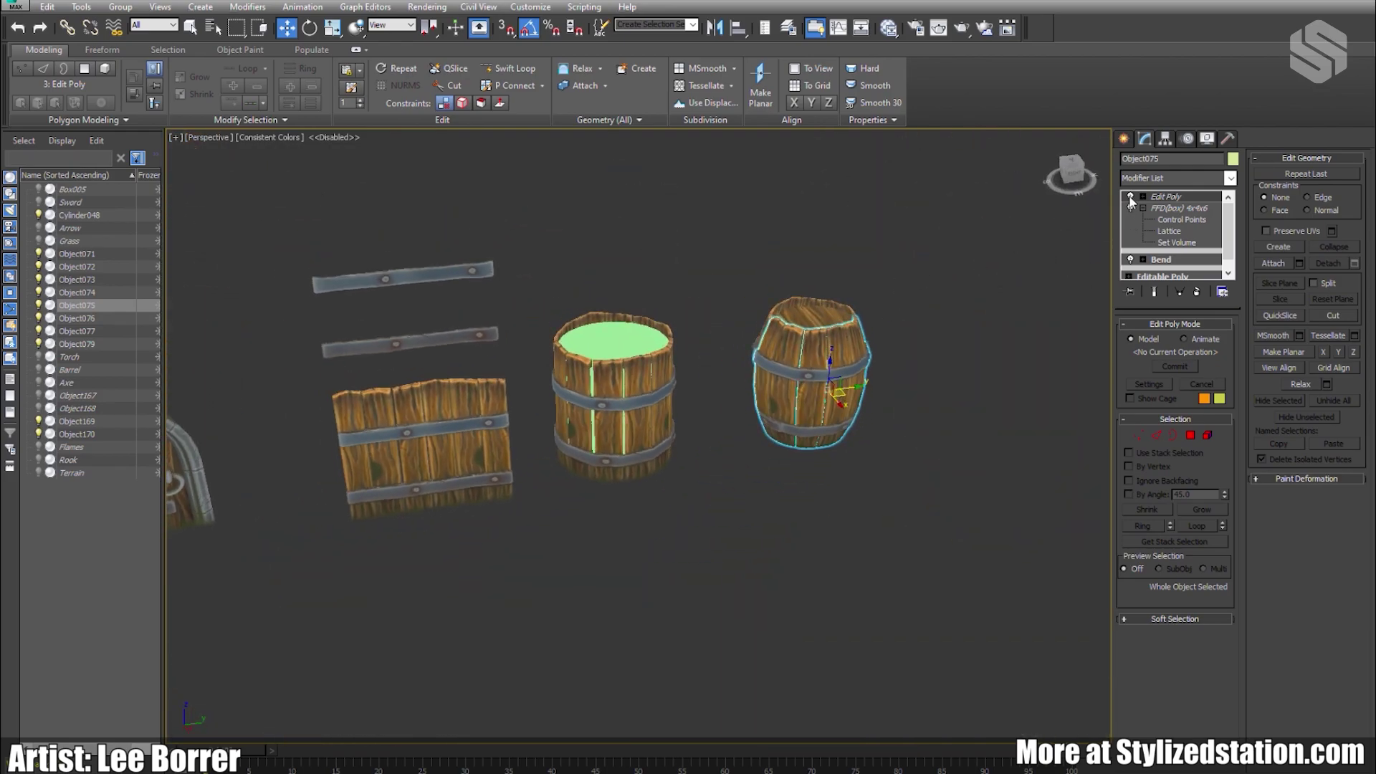
Step: Examine the curved barrel up close and review it alongside the straight barrel, planks and door
{"action": "middle_click_drag", "start_coordinate": [847, 407], "coordinate": [922, 312], "text": "alt"}
{"action": "scroll", "coordinate": [893, 332], "scroll_direction": "up", "scroll_amount": 4}
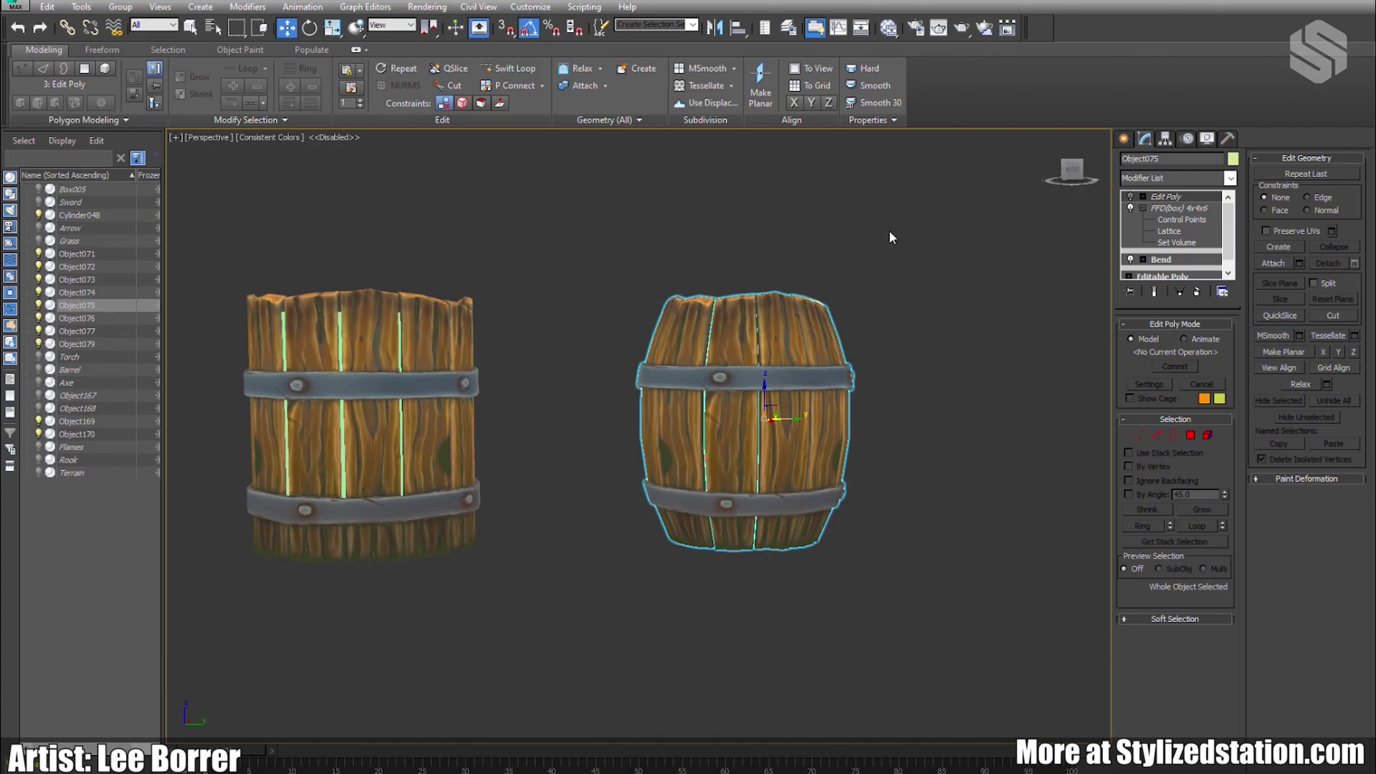
{"action": "scroll", "coordinate": [888, 237], "scroll_direction": "down", "scroll_amount": 3}
{"action": "middle_click_drag", "start_coordinate": [873, 278], "coordinate": [858, 316], "text": "alt"}
{"action": "scroll", "coordinate": [818, 324], "scroll_direction": "down", "scroll_amount": 3}
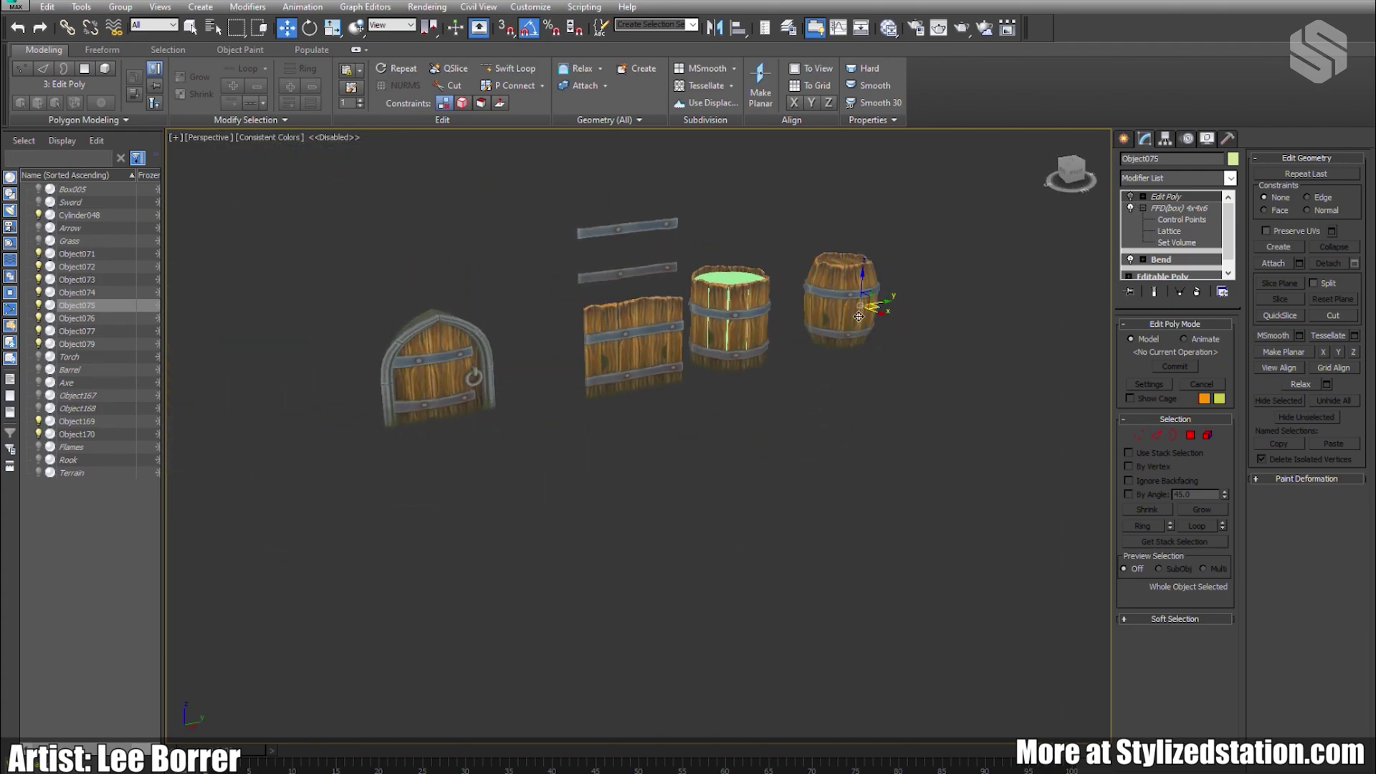
{"action": "scroll", "coordinate": [697, 309], "scroll_direction": "up", "scroll_amount": 3}
{"action": "middle_click_drag", "start_coordinate": [695, 278], "coordinate": [745, 294], "text": "alt"}
{"action": "left_click", "coordinate": [508, 264]}
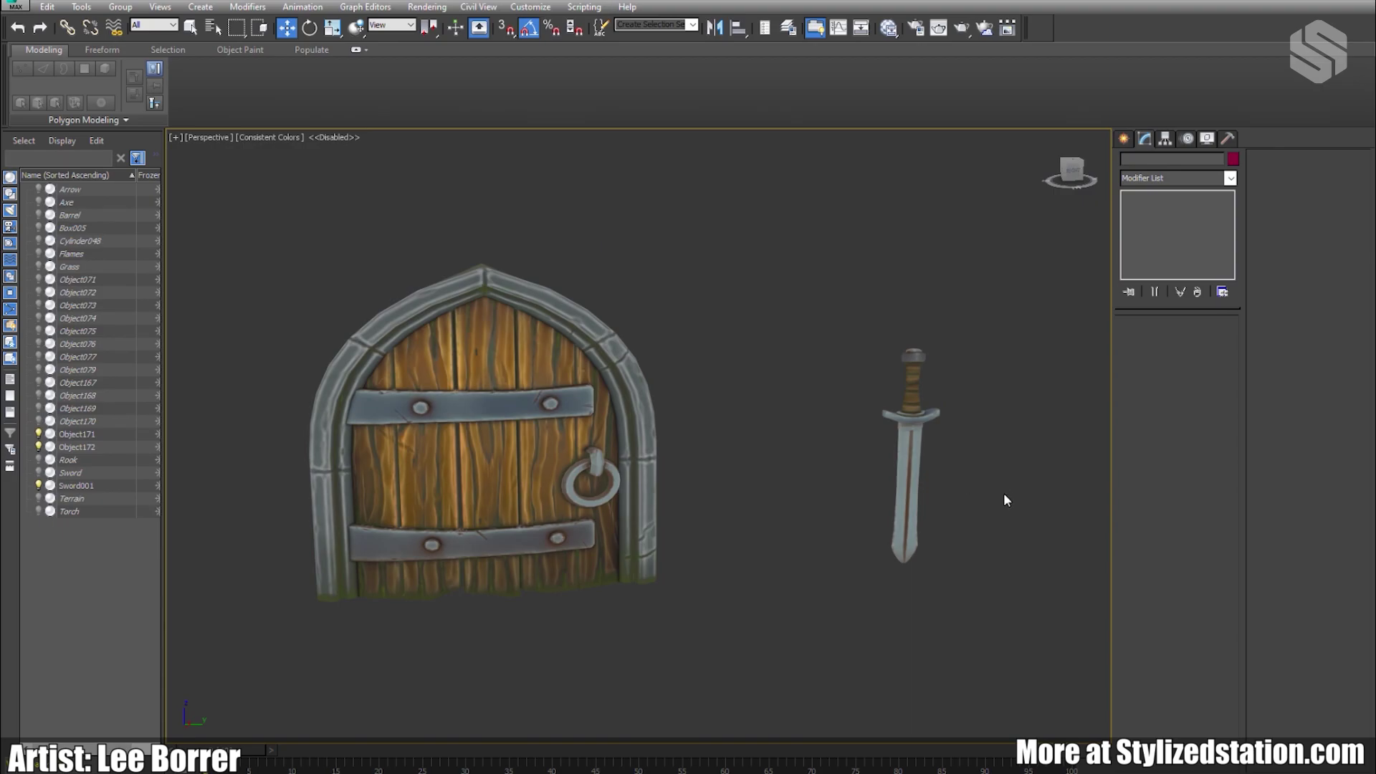
Step: Inspect the painted wood, metal straps and stone frame of the arched door beside the sword
{"action": "middle_click_drag", "start_coordinate": [998, 504], "coordinate": [813, 516], "text": "alt"}
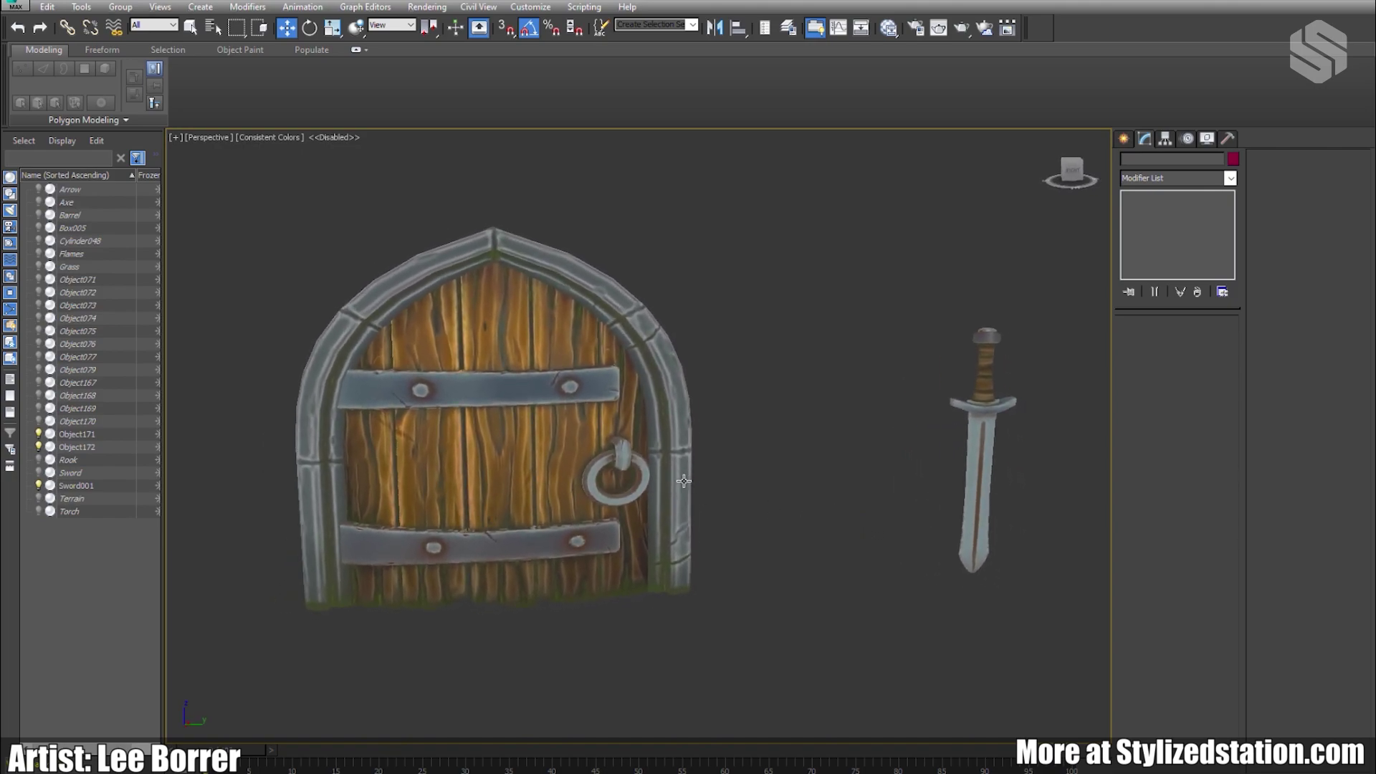
{"action": "middle_click_drag", "start_coordinate": [683, 480], "coordinate": [765, 453], "text": "alt"}
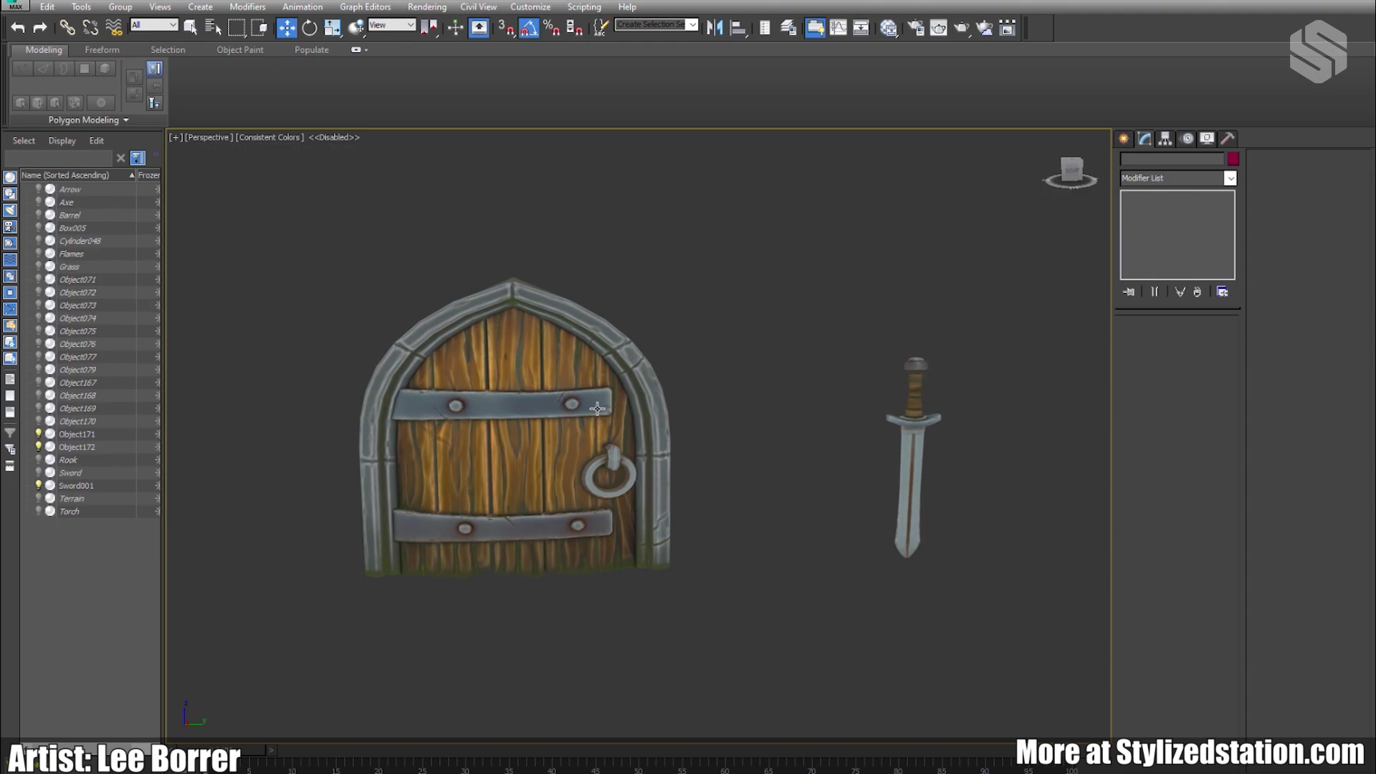
{"action": "middle_click_drag", "start_coordinate": [673, 516], "coordinate": [682, 518], "text": "alt"}
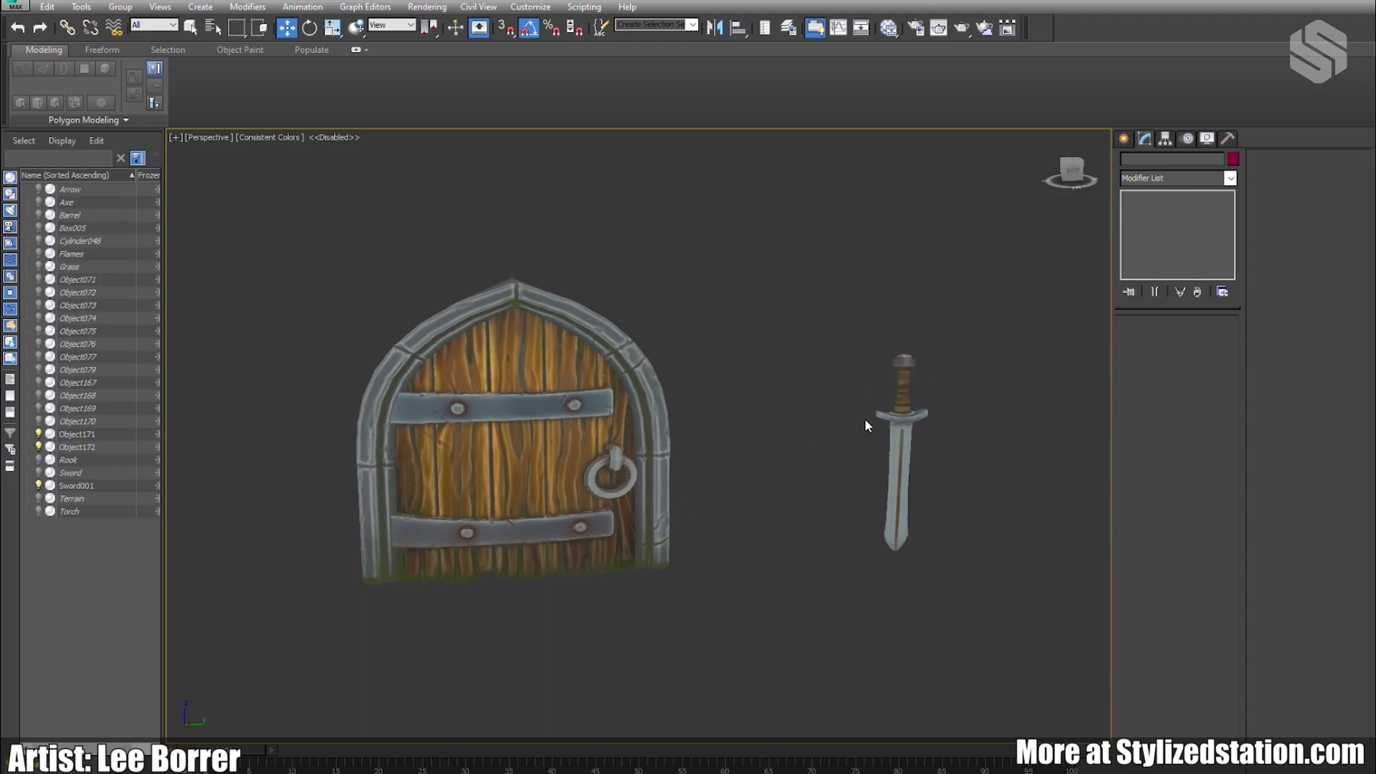
{"action": "middle_click_drag", "start_coordinate": [915, 420], "coordinate": [722, 483], "text": "alt"}
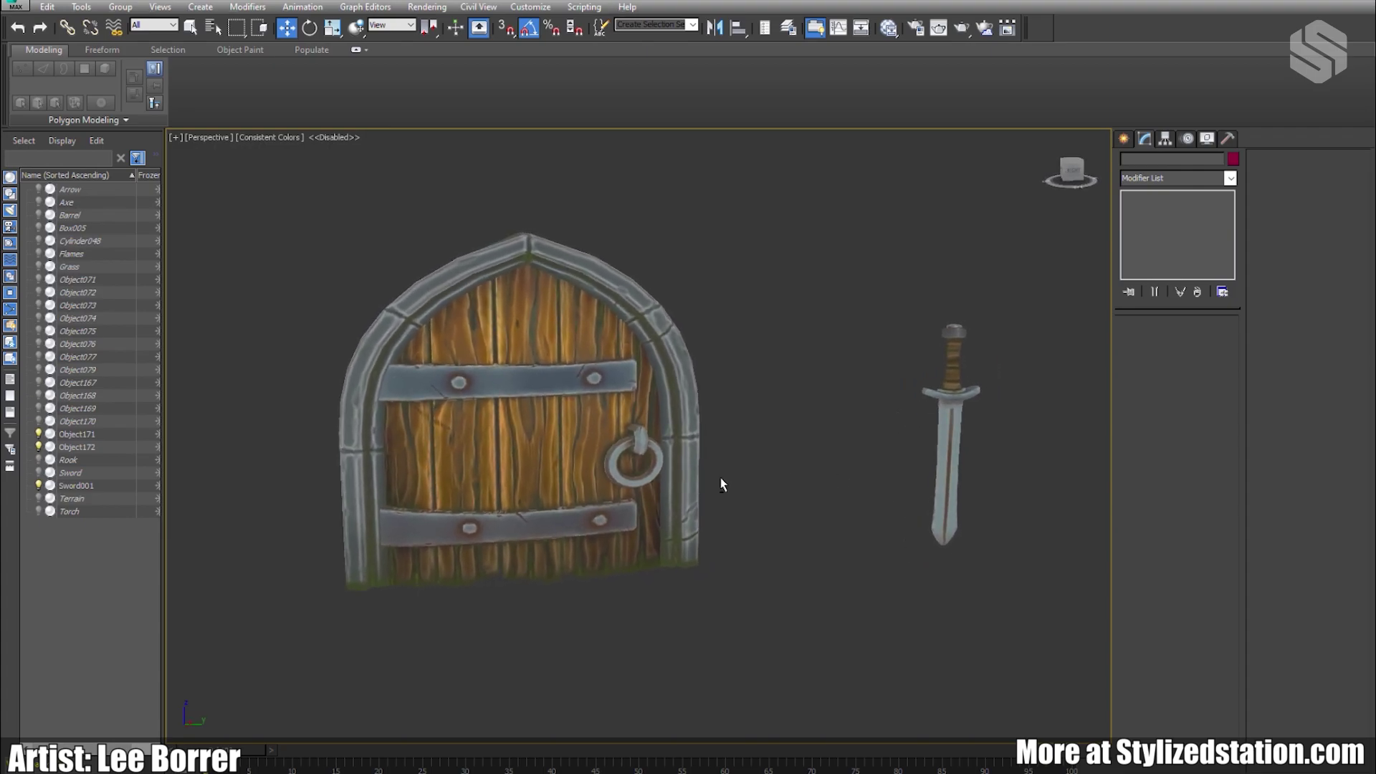
{"action": "middle_click_drag", "start_coordinate": [572, 546], "coordinate": [620, 580], "text": "alt"}
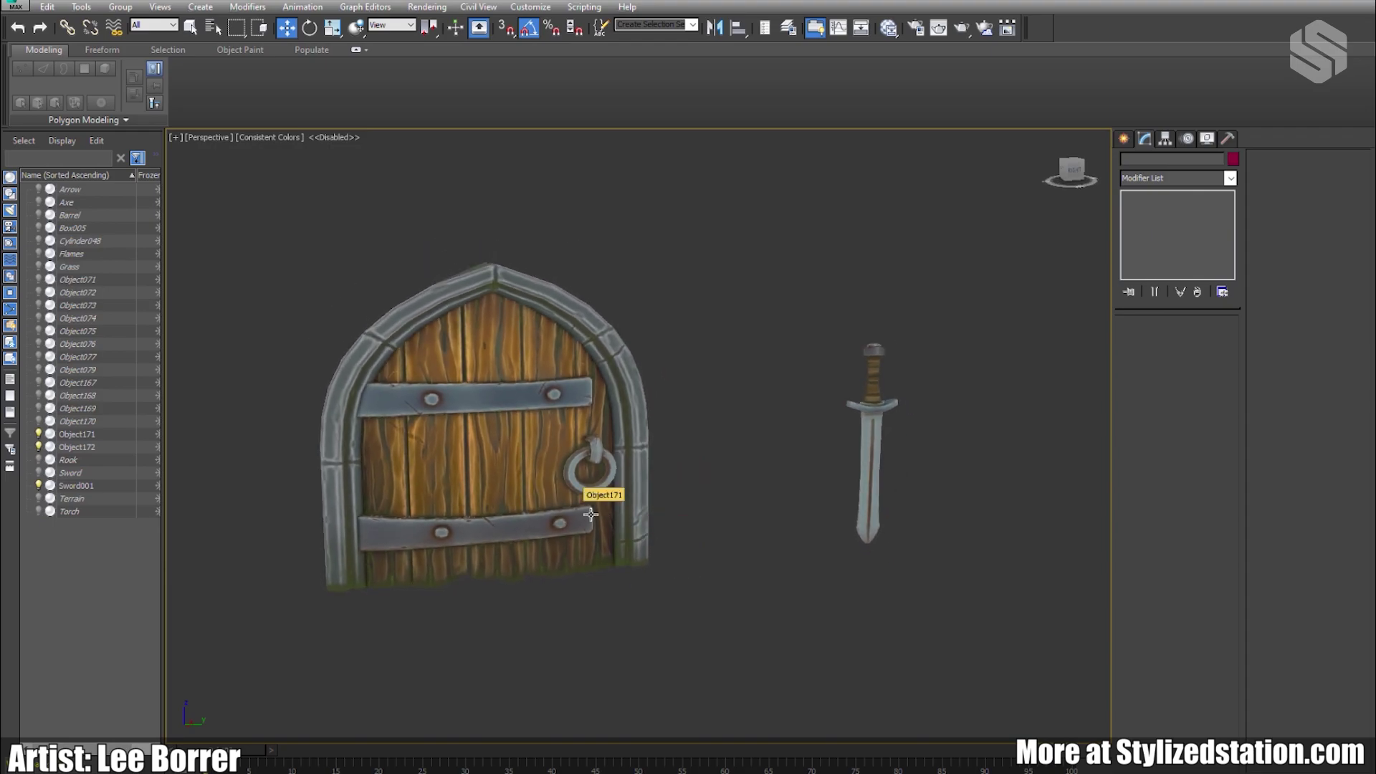
Step: Select the sword beside the door and view it from a different angle
{"action": "middle_click_drag", "start_coordinate": [785, 491], "coordinate": [690, 508], "text": "alt"}
{"action": "middle_click_drag", "start_coordinate": [893, 399], "coordinate": [761, 359], "text": "alt"}
{"action": "left_click_drag", "start_coordinate": [955, 596], "coordinate": [953, 595]}
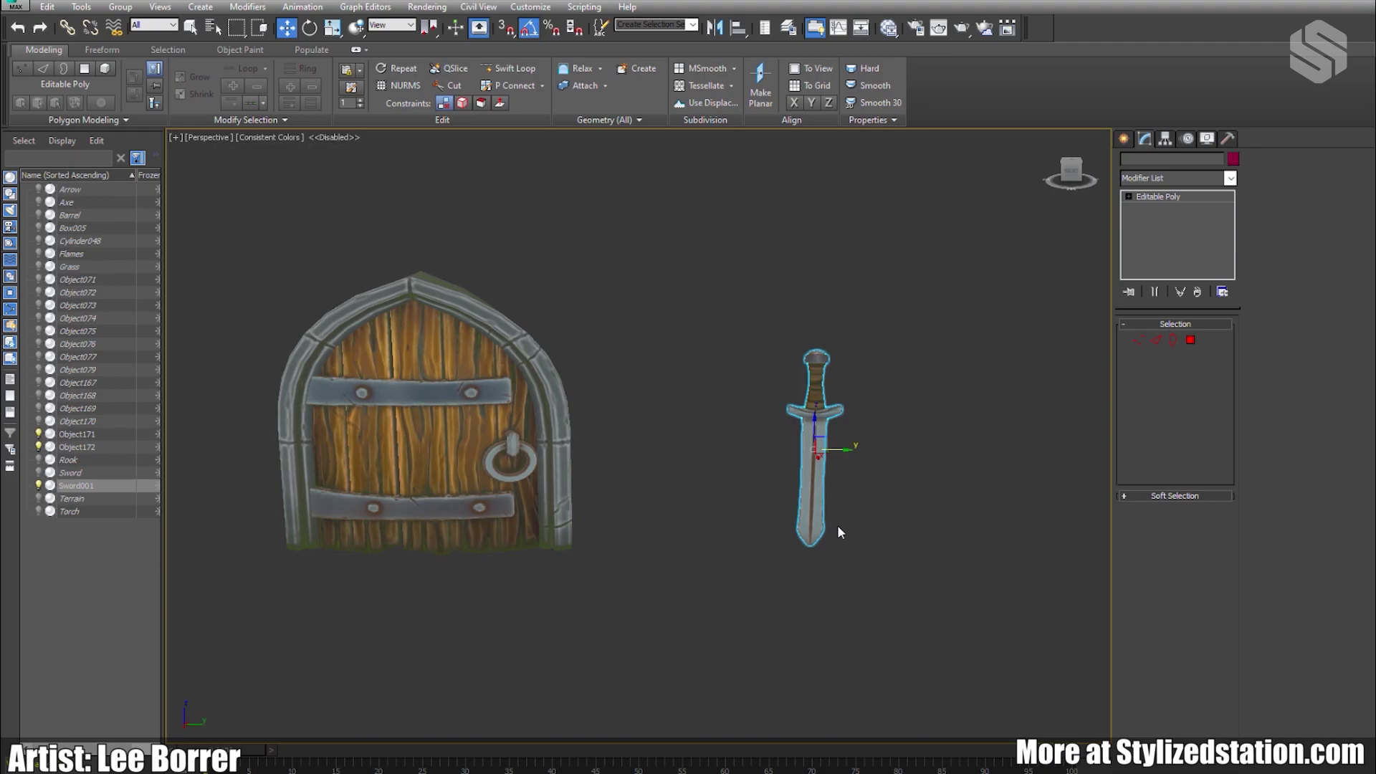
{"action": "middle_click_drag", "start_coordinate": [837, 524], "coordinate": [802, 510], "text": "alt"}
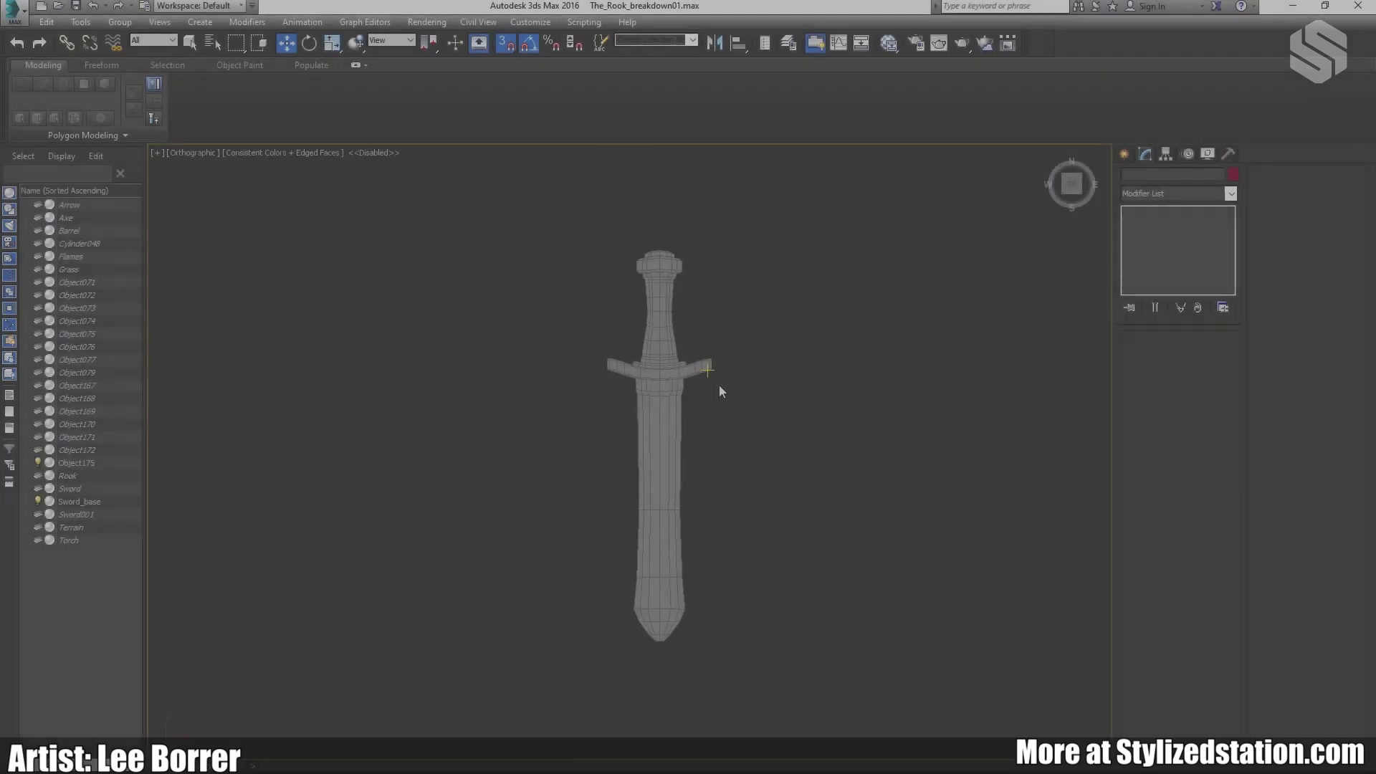
Step: Examine the wireframe of the untextured sword base mesh around its crossguard
{"action": "scroll", "coordinate": [718, 384], "scroll_direction": "up", "scroll_amount": 3}
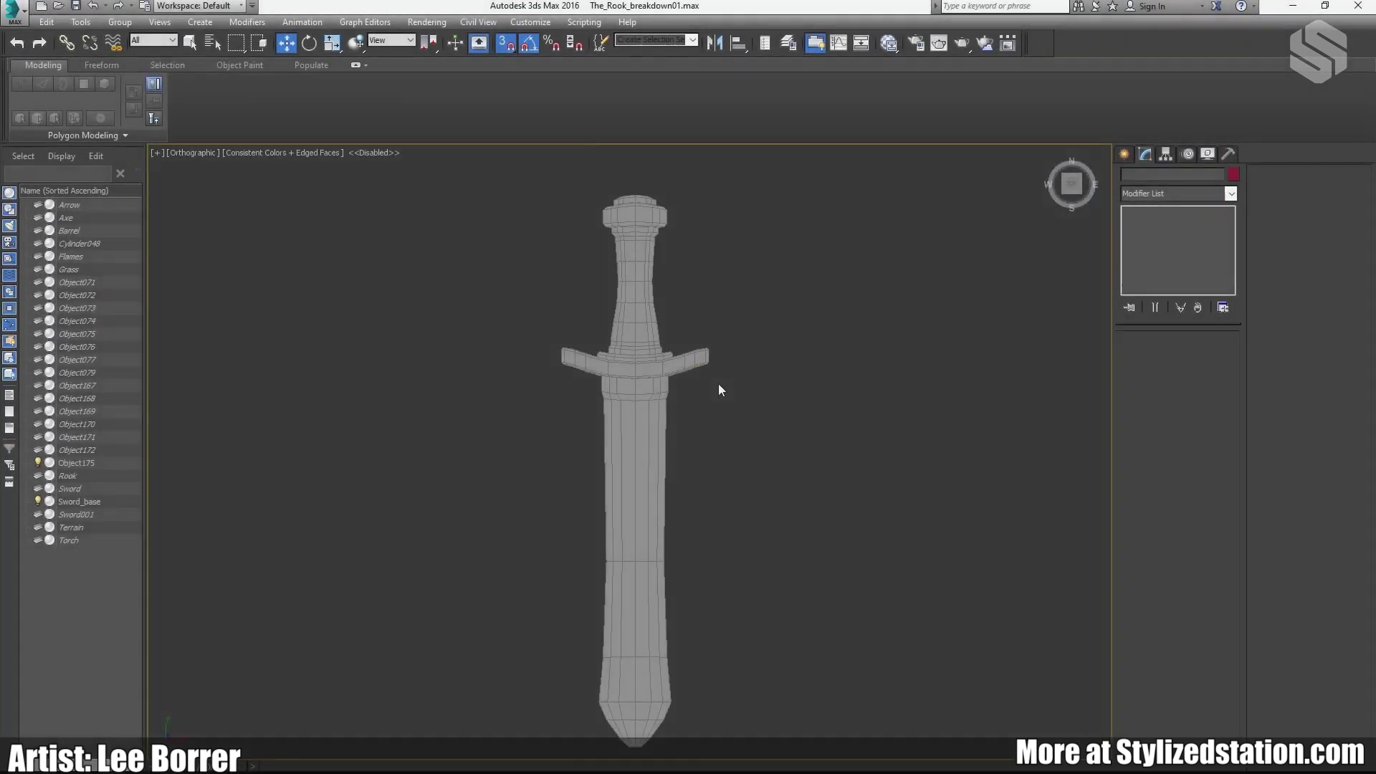
{"action": "middle_click_drag", "start_coordinate": [718, 386], "coordinate": [622, 405]}
{"action": "scroll", "coordinate": [632, 373], "scroll_direction": "up", "scroll_amount": 2}
{"action": "scroll", "coordinate": [631, 374], "scroll_direction": "down", "scroll_amount": 2}
{"action": "scroll", "coordinate": [579, 357], "scroll_direction": "up", "scroll_amount": 3}
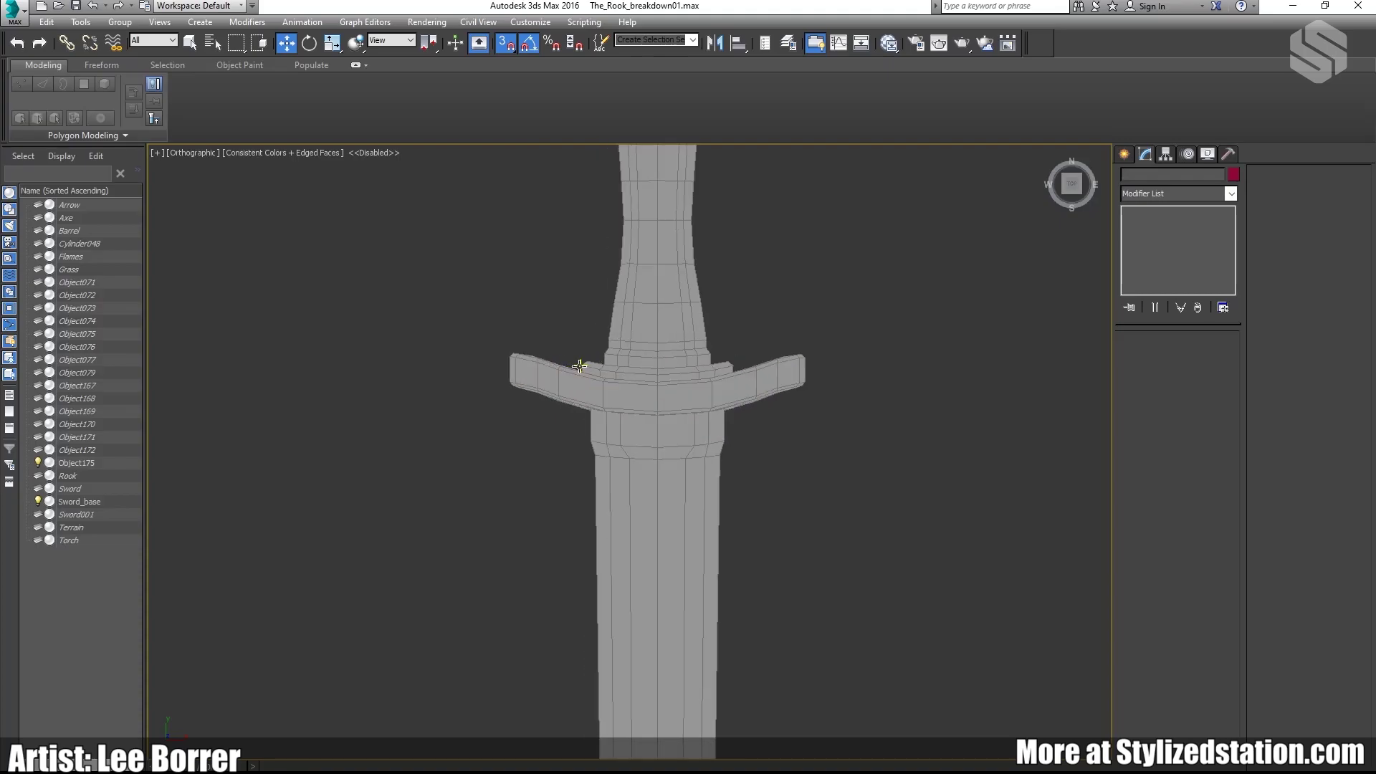
Step: Select the untextured sword base mesh and assign it the scene's existing textured material from the Slate Material Editor
{"action": "middle_click_drag", "start_coordinate": [626, 276], "coordinate": [596, 406]}
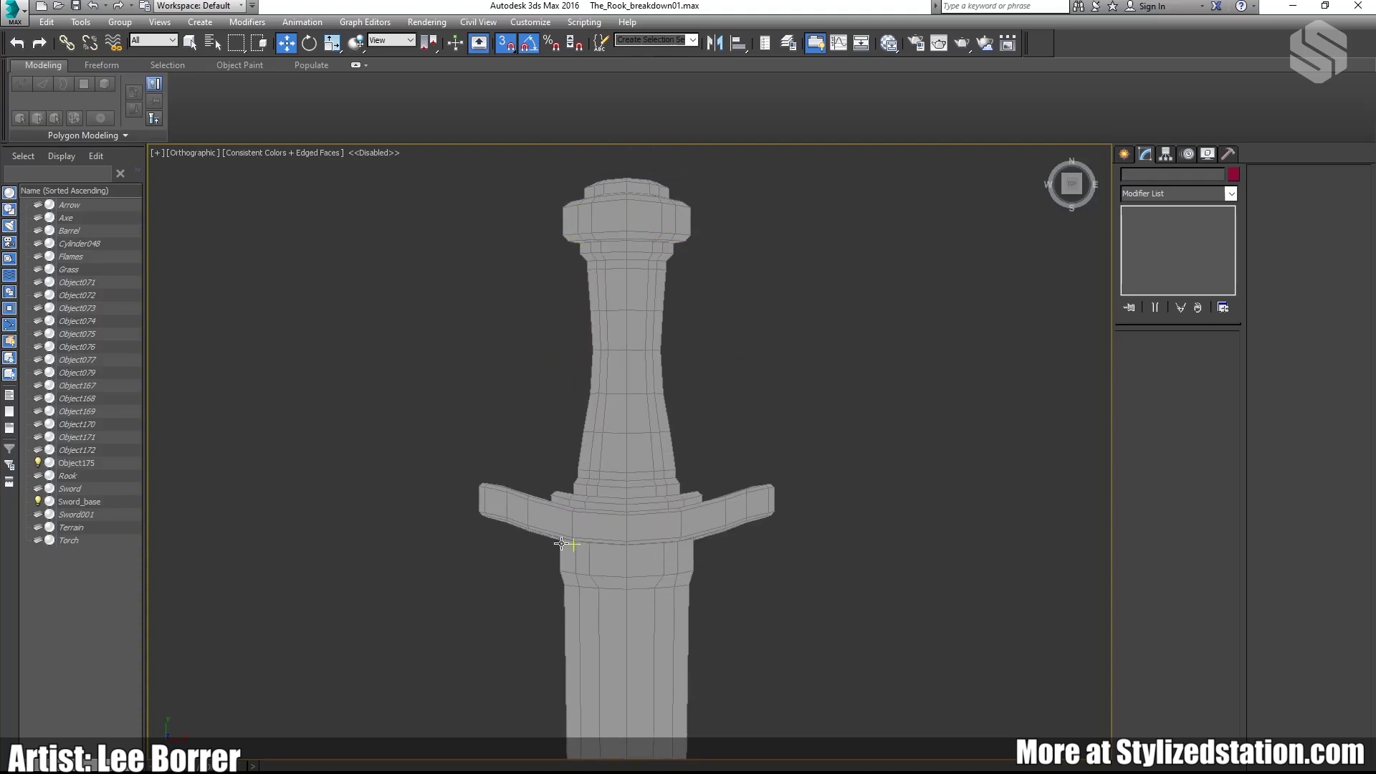
{"action": "middle_click_drag", "start_coordinate": [561, 543], "coordinate": [568, 490]}
{"action": "scroll", "coordinate": [638, 470], "scroll_direction": "down", "scroll_amount": 3}
{"action": "middle_click_drag", "start_coordinate": [664, 446], "coordinate": [618, 473]}
{"action": "scroll", "coordinate": [639, 329], "scroll_direction": "up", "scroll_amount": 3}
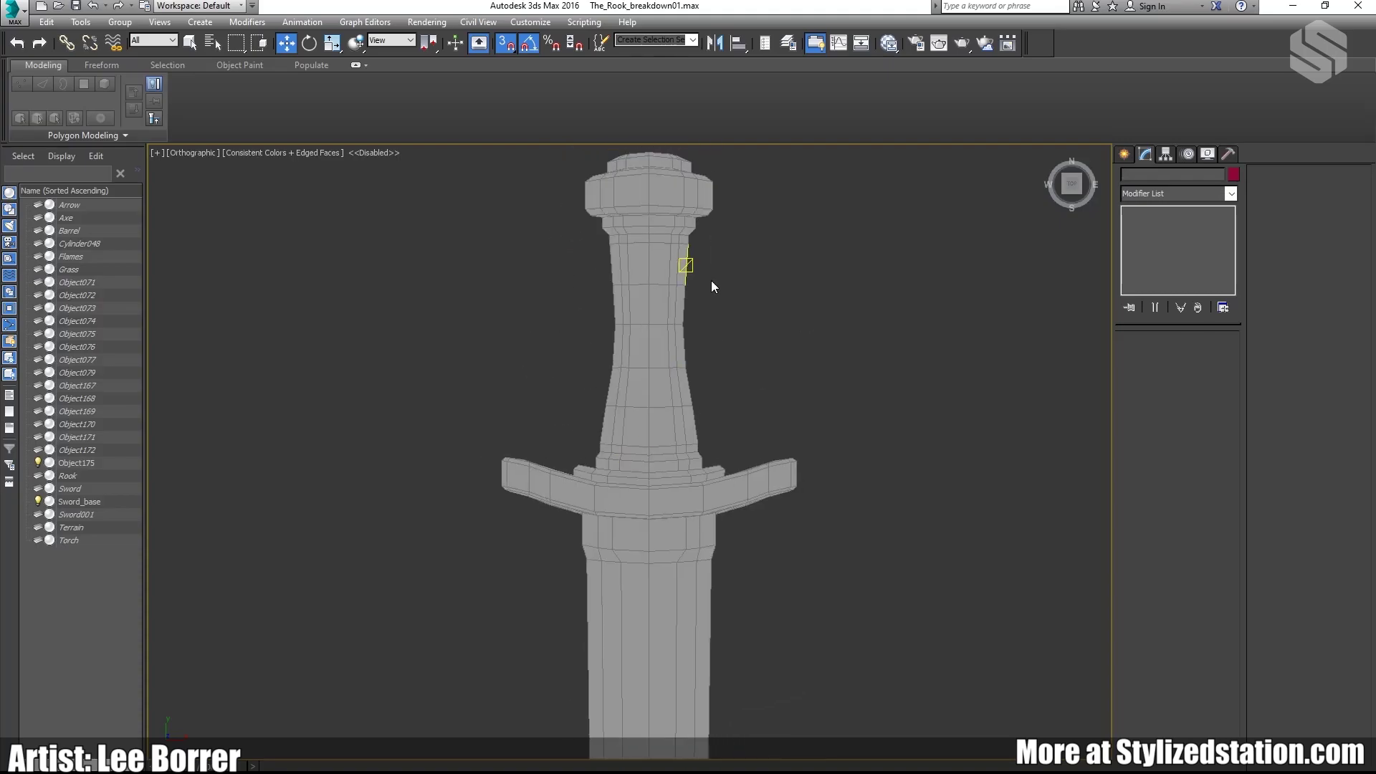
{"action": "left_click", "coordinate": [692, 486]}
{"action": "key", "text": "z"}
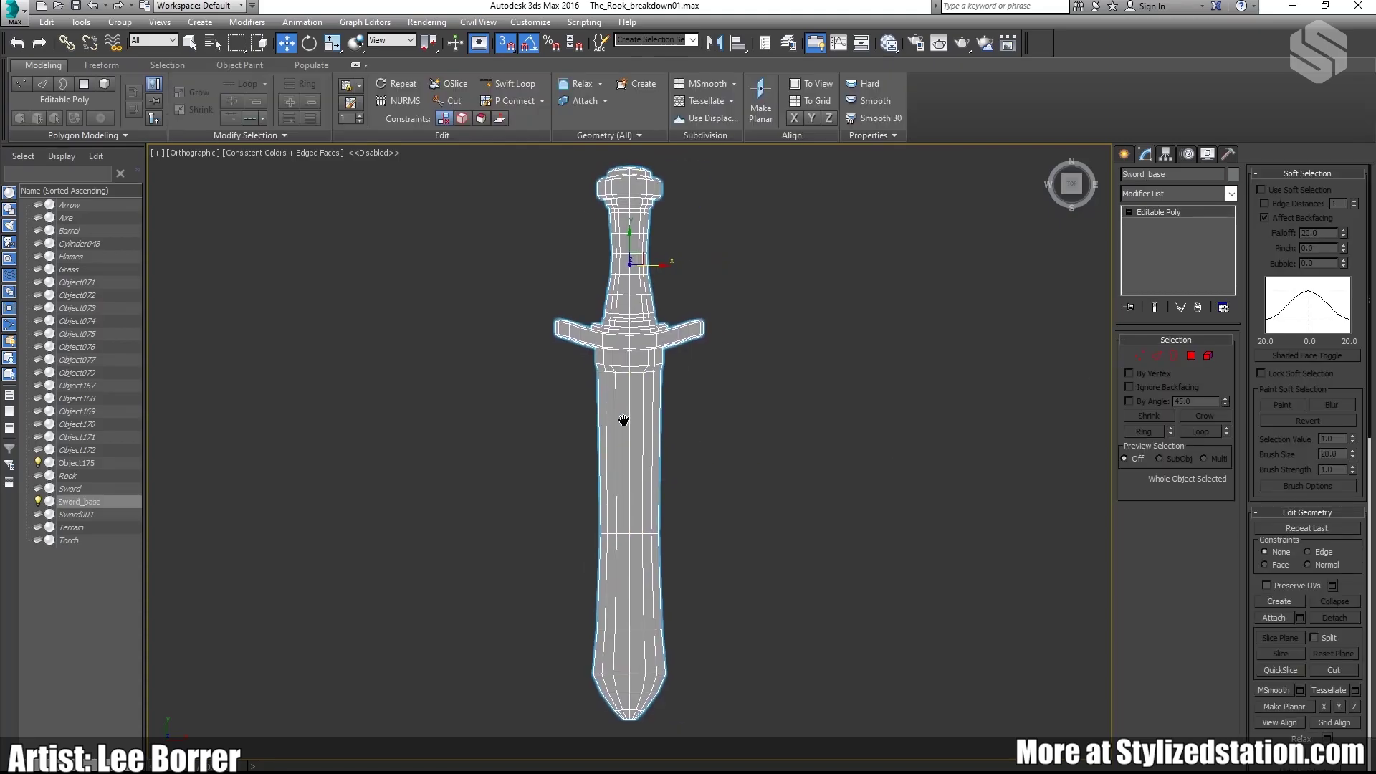
{"action": "left_click", "coordinate": [889, 44]}
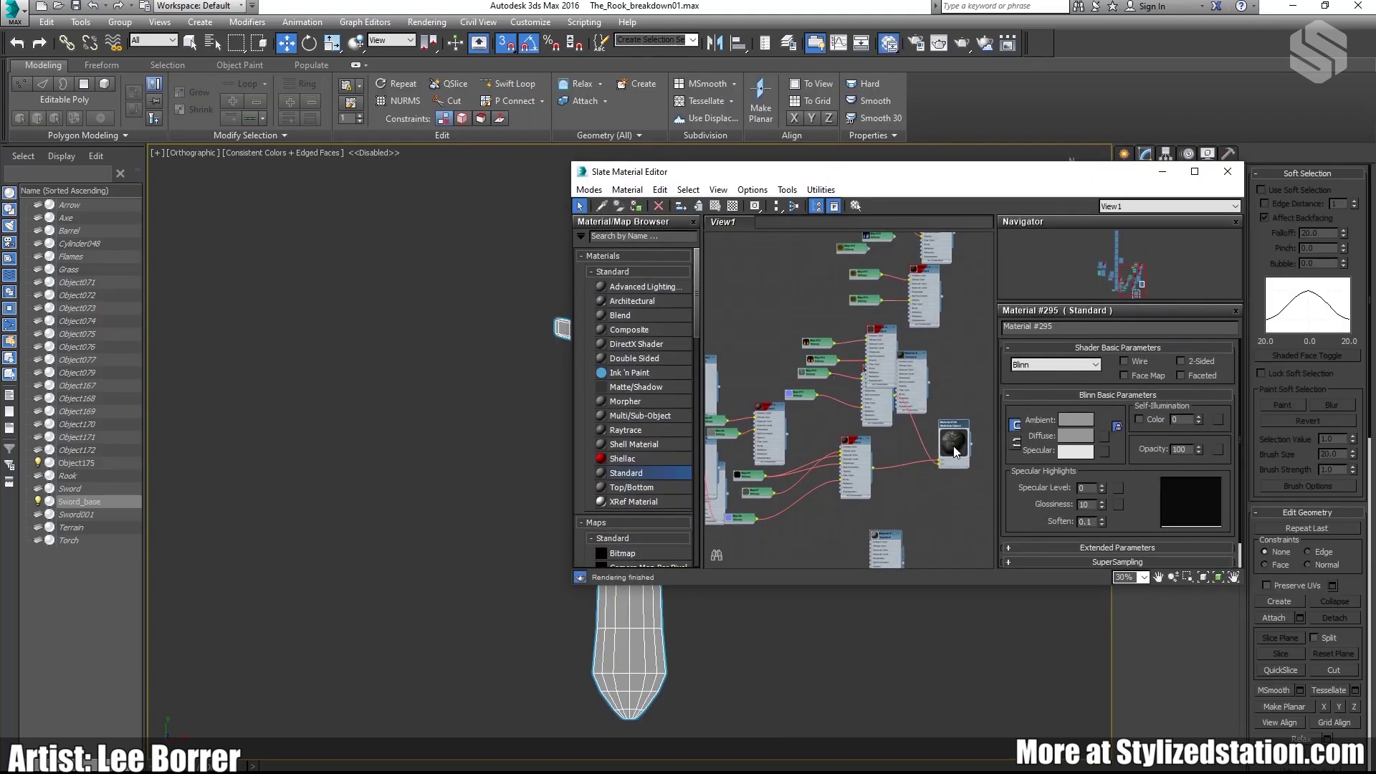
{"action": "left_click", "coordinate": [637, 208]}
{"action": "left_click", "coordinate": [1162, 173]}
Step: Select all polygons of the sword's blade below the crossguard
{"action": "scroll", "coordinate": [754, 320], "scroll_direction": "down", "scroll_amount": 2}
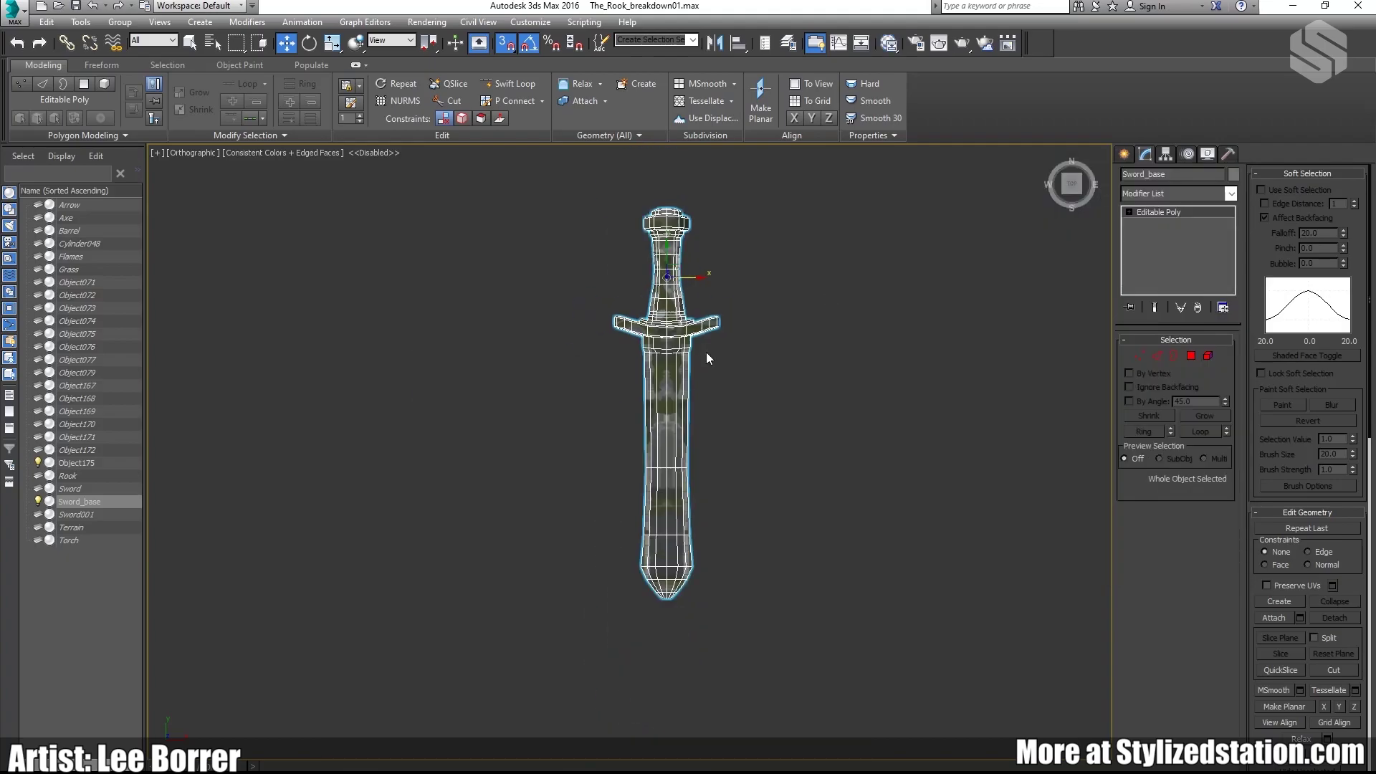
{"action": "scroll", "coordinate": [707, 352], "scroll_direction": "up", "scroll_amount": 2}
{"action": "key", "text": "z"}
{"action": "scroll", "coordinate": [811, 354], "scroll_direction": "down", "scroll_amount": 2}
{"action": "left_click", "coordinate": [1191, 356]}
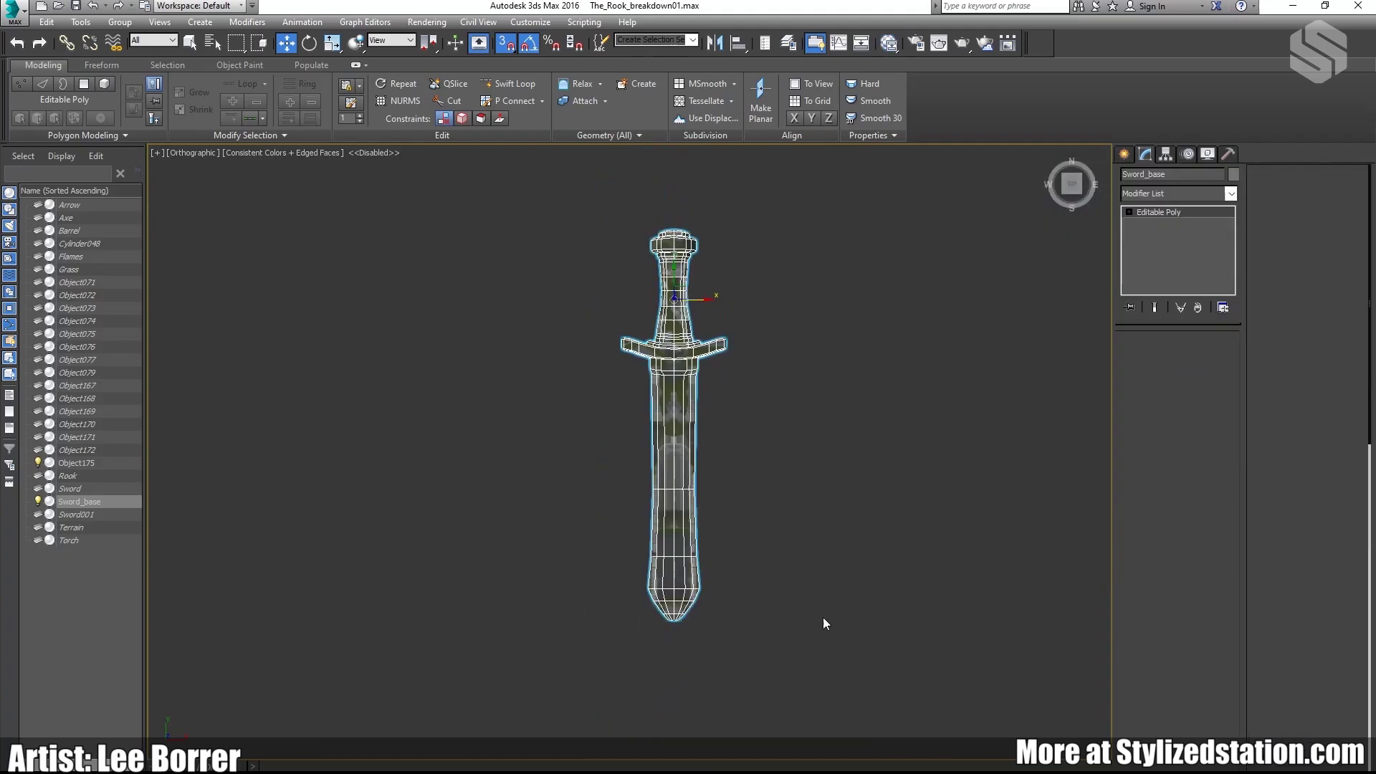
{"action": "left_click_drag", "start_coordinate": [823, 619], "coordinate": [601, 367]}
{"action": "middle_click_drag", "start_coordinate": [673, 440], "coordinate": [606, 458]}
{"action": "scroll", "coordinate": [605, 458], "scroll_direction": "up", "scroll_amount": 1}
{"action": "scroll", "coordinate": [602, 453], "scroll_direction": "down", "scroll_amount": 1}
{"action": "scroll", "coordinate": [599, 456], "scroll_direction": "up", "scroll_amount": 1}
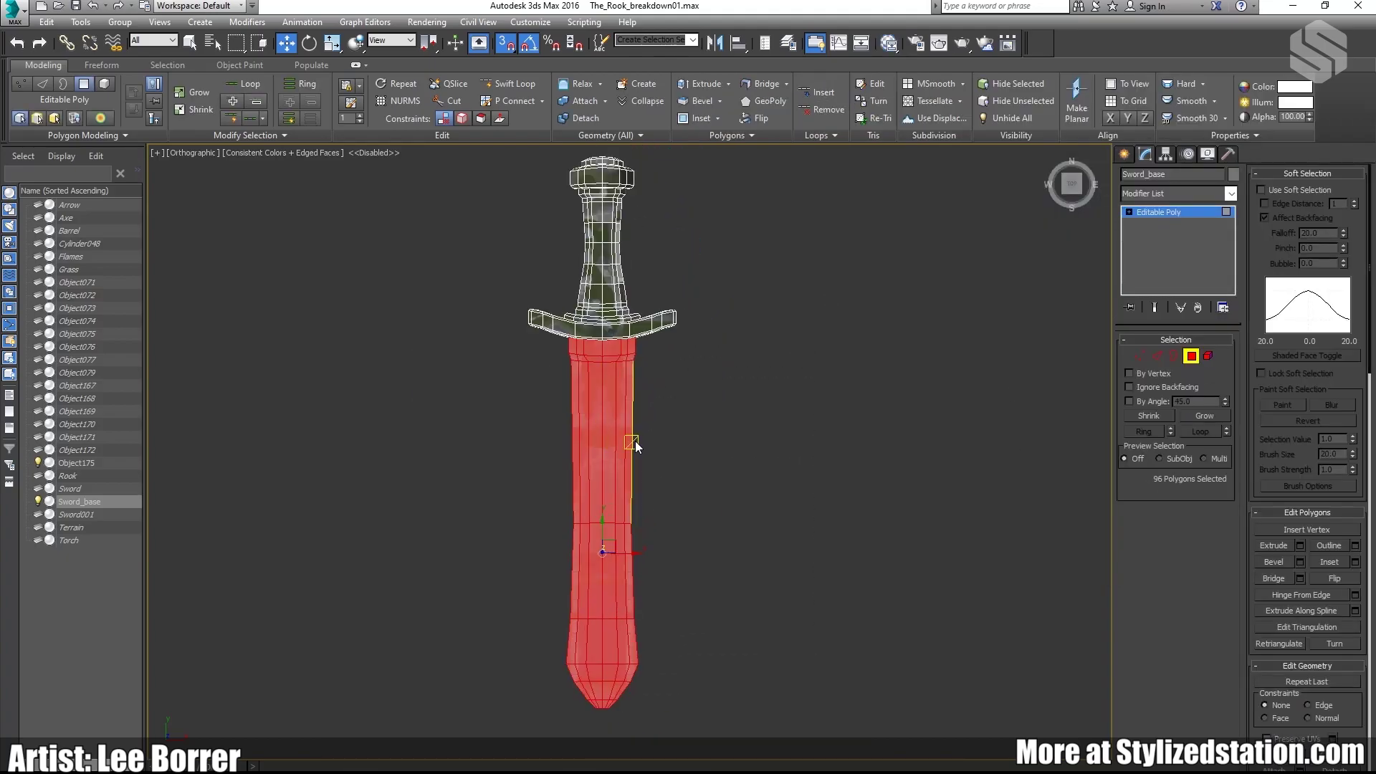
Step: Narrow the polygon selection to one quarter of the blade and detach it as a separate object
{"action": "left_click_drag", "start_coordinate": [604, 479], "coordinate": [606, 344]}
{"action": "middle_click_drag", "start_coordinate": [645, 416], "coordinate": [564, 334], "text": "alt"}
{"action": "left_click", "coordinate": [1071, 184]}
{"action": "left_click_drag", "start_coordinate": [833, 528], "coordinate": [209, 421], "text": "alt"}
{"action": "middle_click_drag", "start_coordinate": [232, 448], "coordinate": [409, 571], "text": "alt"}
{"action": "scroll", "coordinate": [410, 572], "scroll_direction": "down", "scroll_amount": 4}
{"action": "scroll", "coordinate": [410, 572], "scroll_direction": "up", "scroll_amount": 2}
{"action": "left_click", "coordinate": [1341, 765]}
{"action": "left_click", "coordinate": [742, 423]}
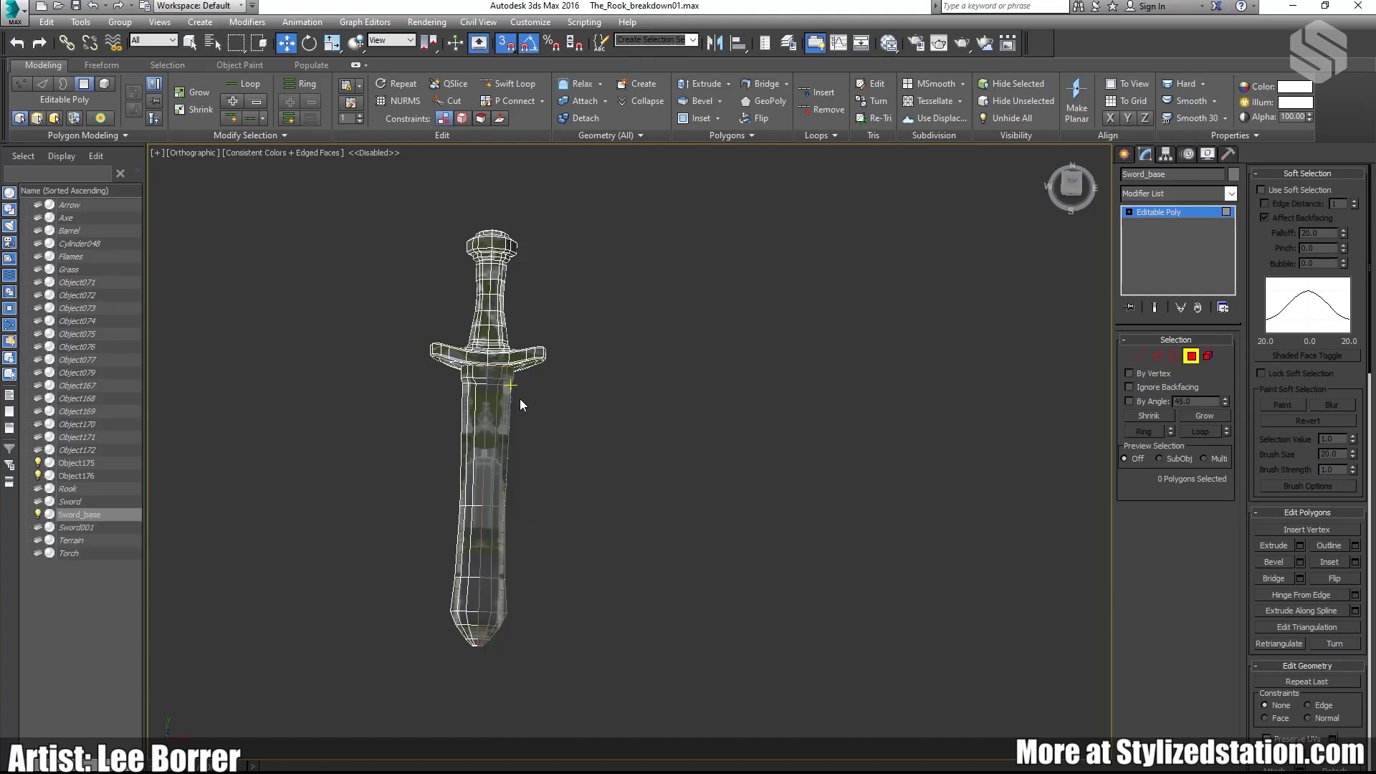
Step: Delete the remaining blade polygons from the sword base and leave polygon editing
{"action": "middle_click_drag", "start_coordinate": [518, 402], "coordinate": [523, 429], "text": "alt"}
{"action": "left_click_drag", "start_coordinate": [562, 681], "coordinate": [354, 375]}
{"action": "key", "text": "Delete"}
{"action": "left_click", "coordinate": [1195, 358]}
Step: Select the detached blade piece and add a Symmetry modifier to mirror it across the X axis
{"action": "left_click", "coordinate": [505, 520]}
{"action": "middle_click_drag", "start_coordinate": [609, 485], "coordinate": [691, 467]}
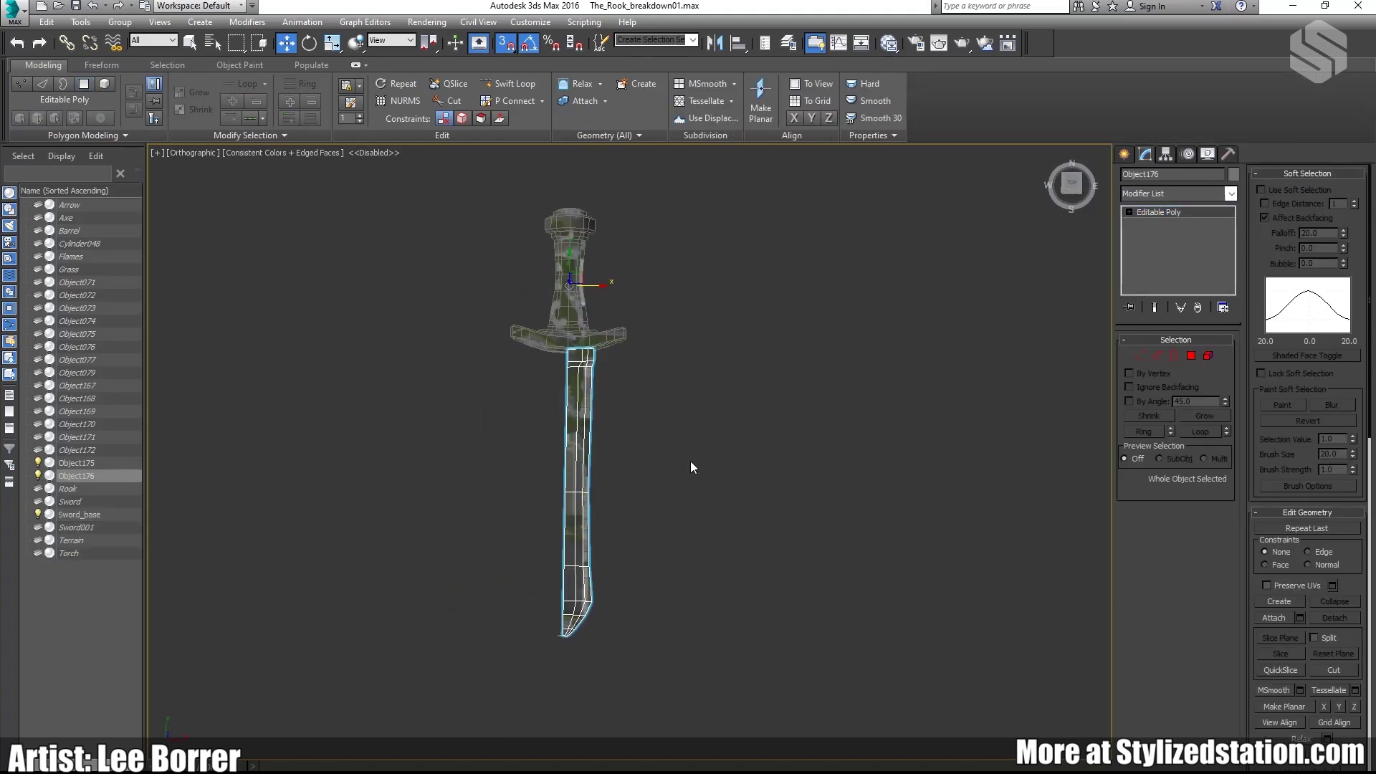
{"action": "left_click", "coordinate": [1232, 191]}
{"action": "scroll", "coordinate": [1164, 697], "scroll_direction": "down", "scroll_amount": 12}
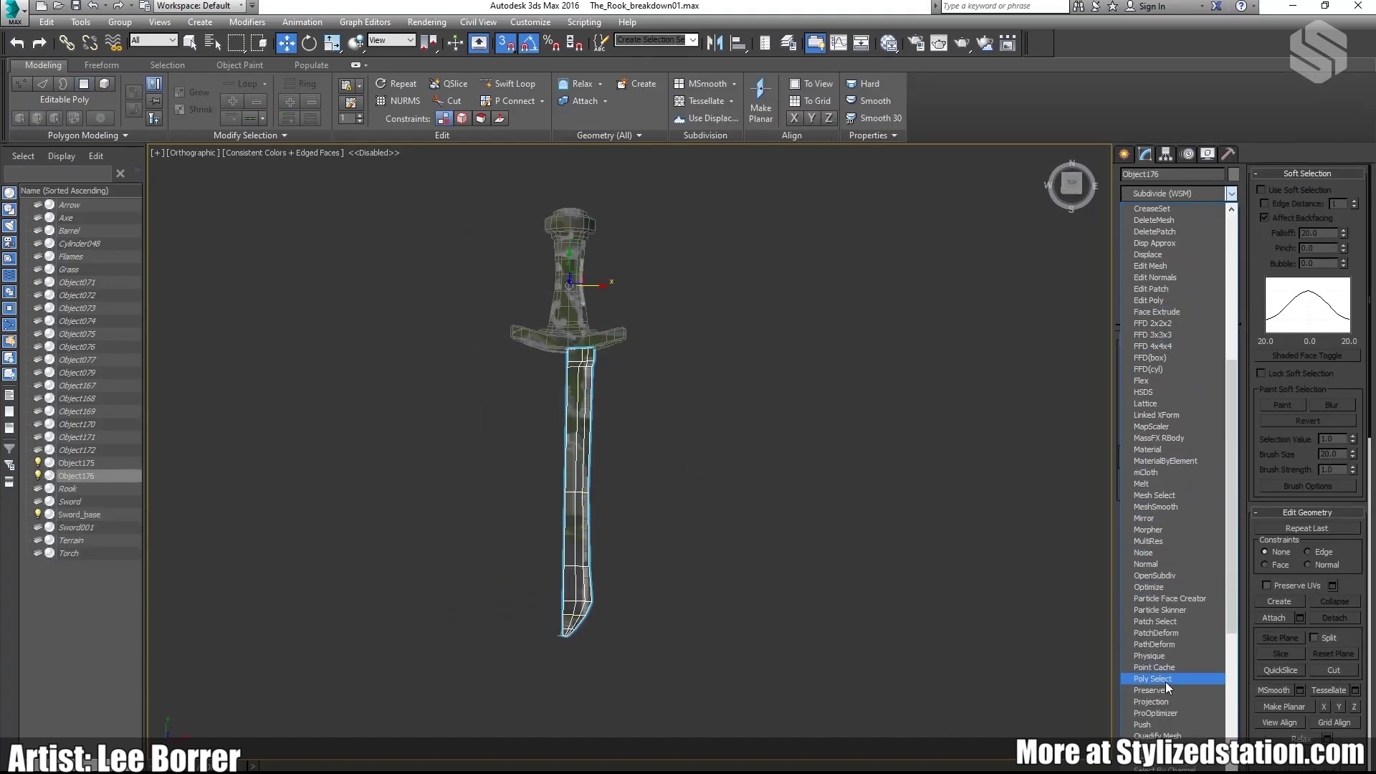
{"action": "scroll", "coordinate": [1163, 697], "scroll_direction": "down", "scroll_amount": 2}
{"action": "left_click", "coordinate": [1154, 727]}
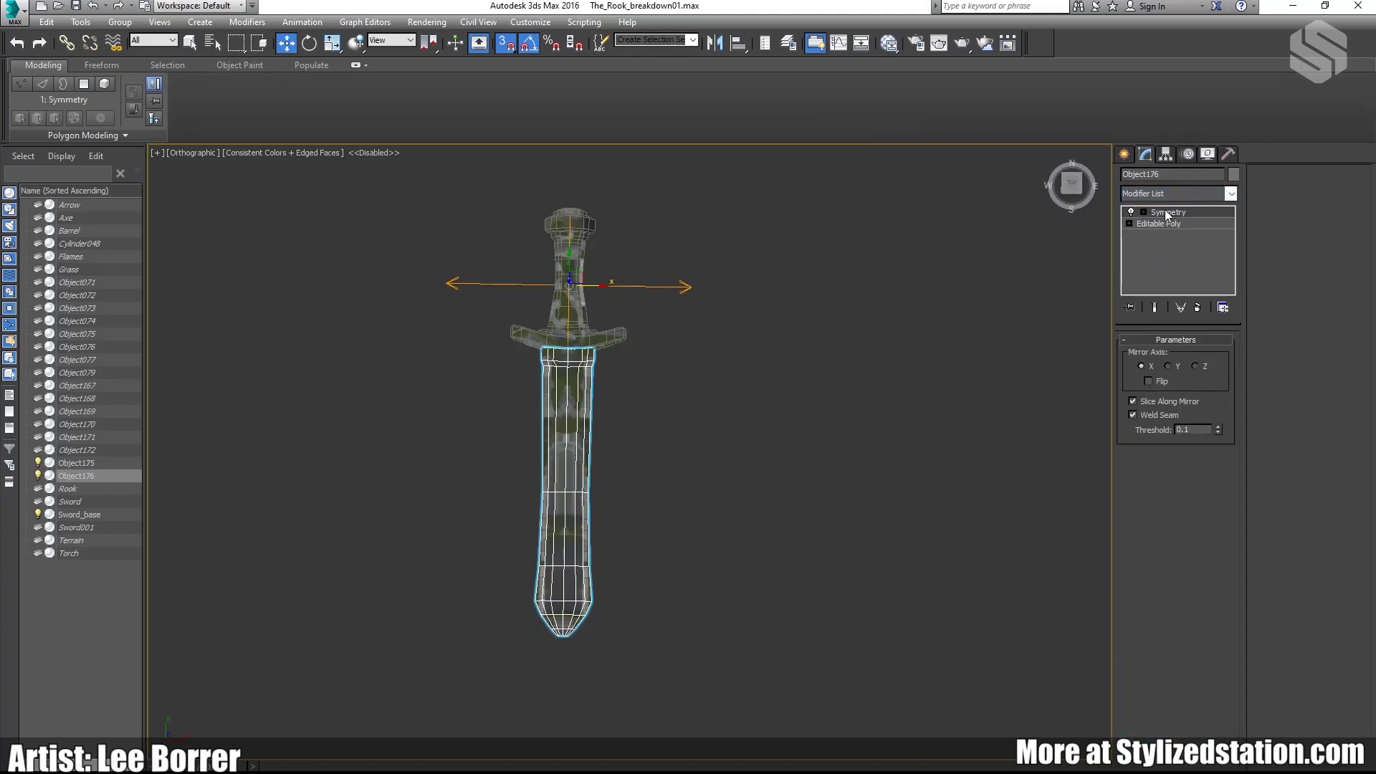
Step: Duplicate the blade's Symmetry modifier and set the copy's mirror axis to Z
{"action": "right_click", "coordinate": [1165, 210]}
{"action": "left_click", "coordinate": [1201, 271]}
{"action": "right_click", "coordinate": [1160, 211]}
{"action": "left_click", "coordinate": [1196, 287]}
{"action": "left_click", "coordinate": [1195, 366]}
{"action": "middle_click_drag", "start_coordinate": [842, 434], "coordinate": [735, 410], "text": "alt"}
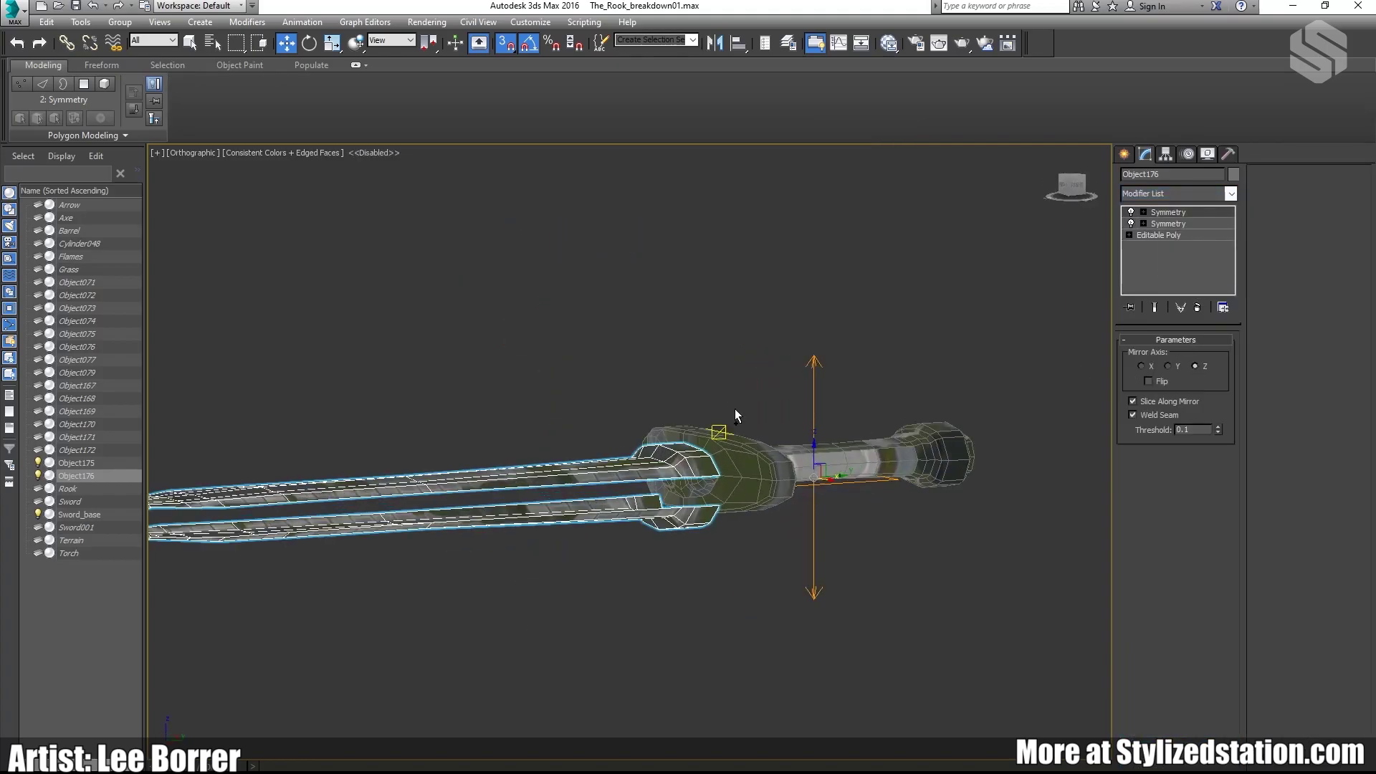
Step: Move the upper Symmetry modifier's mirror plane so the front and back halves of the blade meet
{"action": "left_click", "coordinate": [1142, 212]}
{"action": "left_click", "coordinate": [1164, 224]}
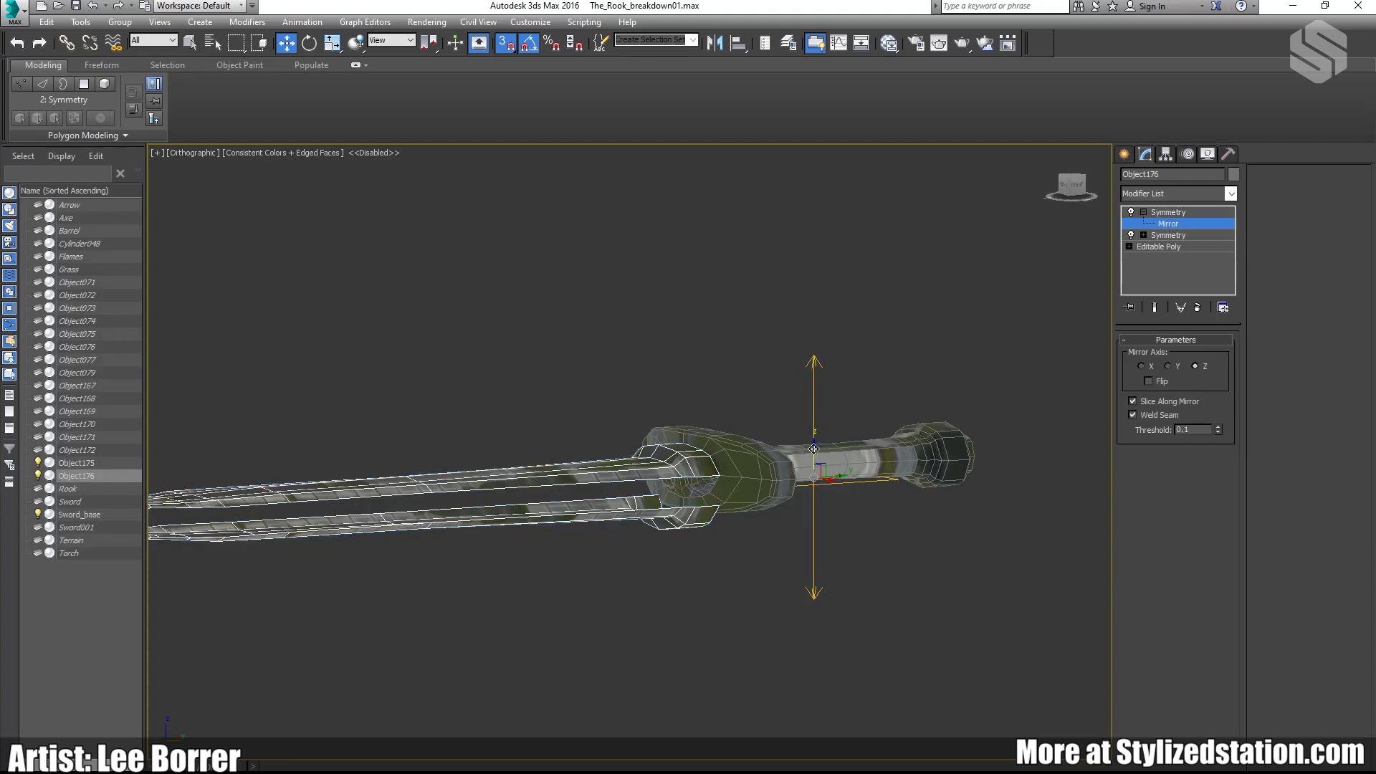
{"action": "left_click_drag", "start_coordinate": [814, 446], "coordinate": [813, 430]}
{"action": "scroll", "coordinate": [760, 423], "scroll_direction": "down", "scroll_amount": 2}
{"action": "middle_click_drag", "start_coordinate": [545, 358], "coordinate": [667, 453], "text": "alt"}
{"action": "scroll", "coordinate": [666, 452], "scroll_direction": "down", "scroll_amount": 1}
Step: Add an Unwrap UVW modifier between the blade's Editable Poly and its two Symmetry modifiers
{"action": "left_click", "coordinate": [1158, 246]}
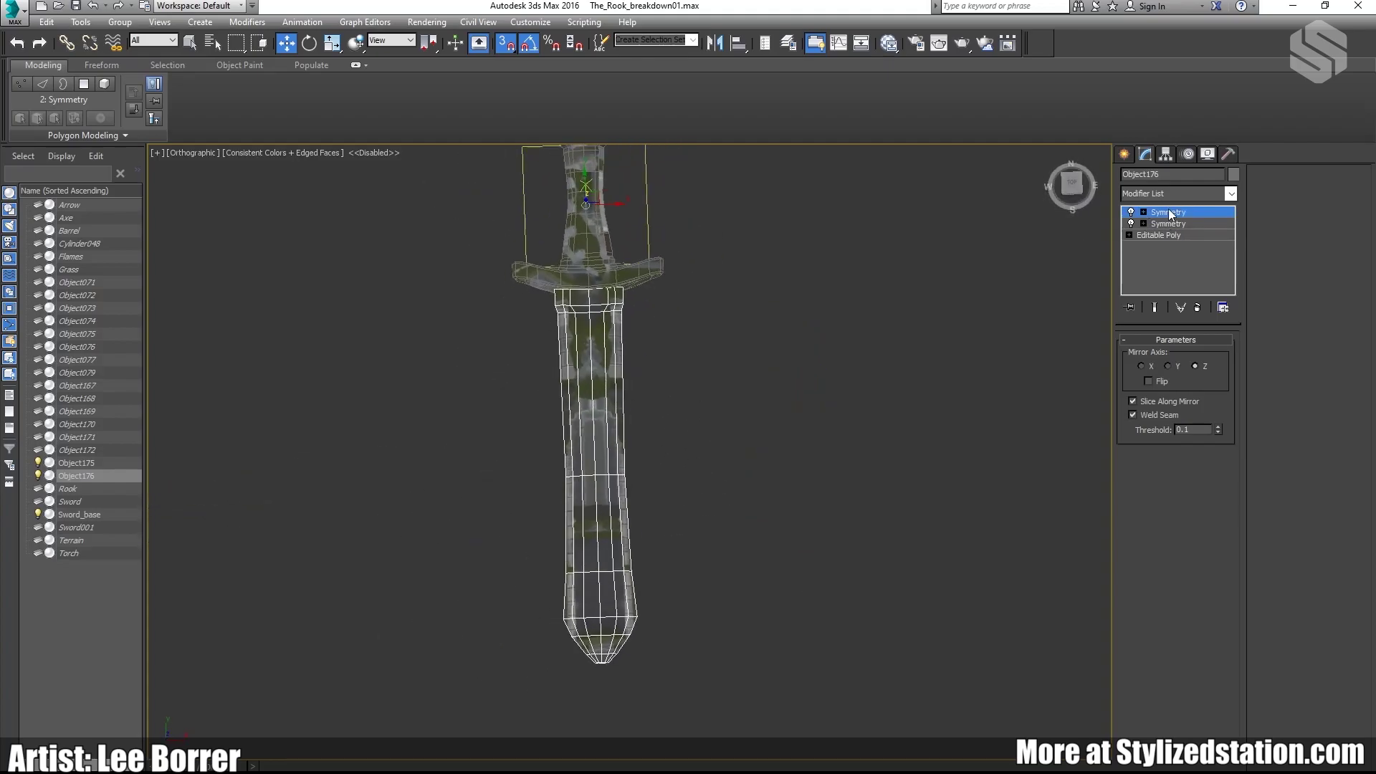
{"action": "left_click", "coordinate": [1229, 193]}
{"action": "left_click", "coordinate": [1156, 690]}
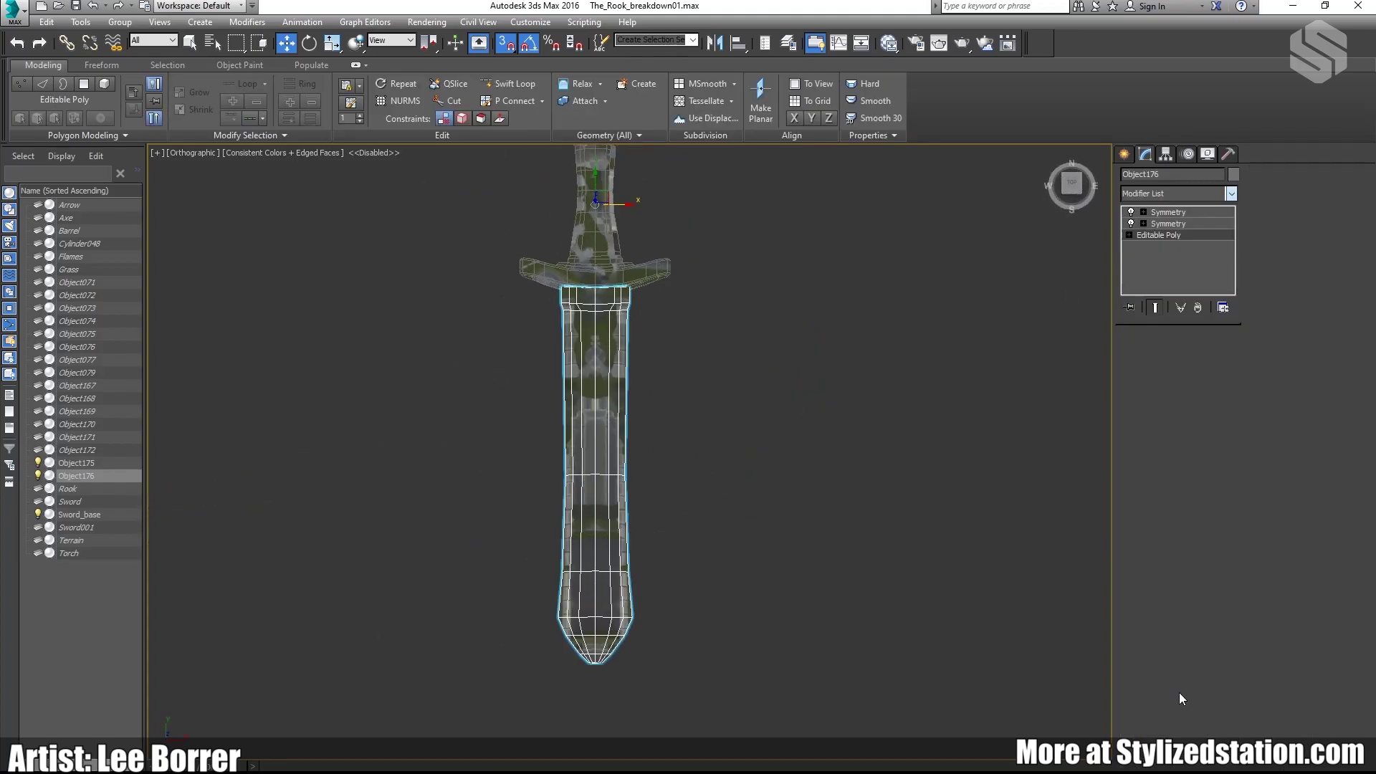
Step: Place an instanced copy of the blade to the right of the sword
{"action": "left_click_drag", "start_coordinate": [598, 316], "coordinate": [805, 310], "text": "shift"}
{"action": "left_click", "coordinate": [695, 479]}
{"action": "middle_click_drag", "start_coordinate": [817, 420], "coordinate": [752, 405]}
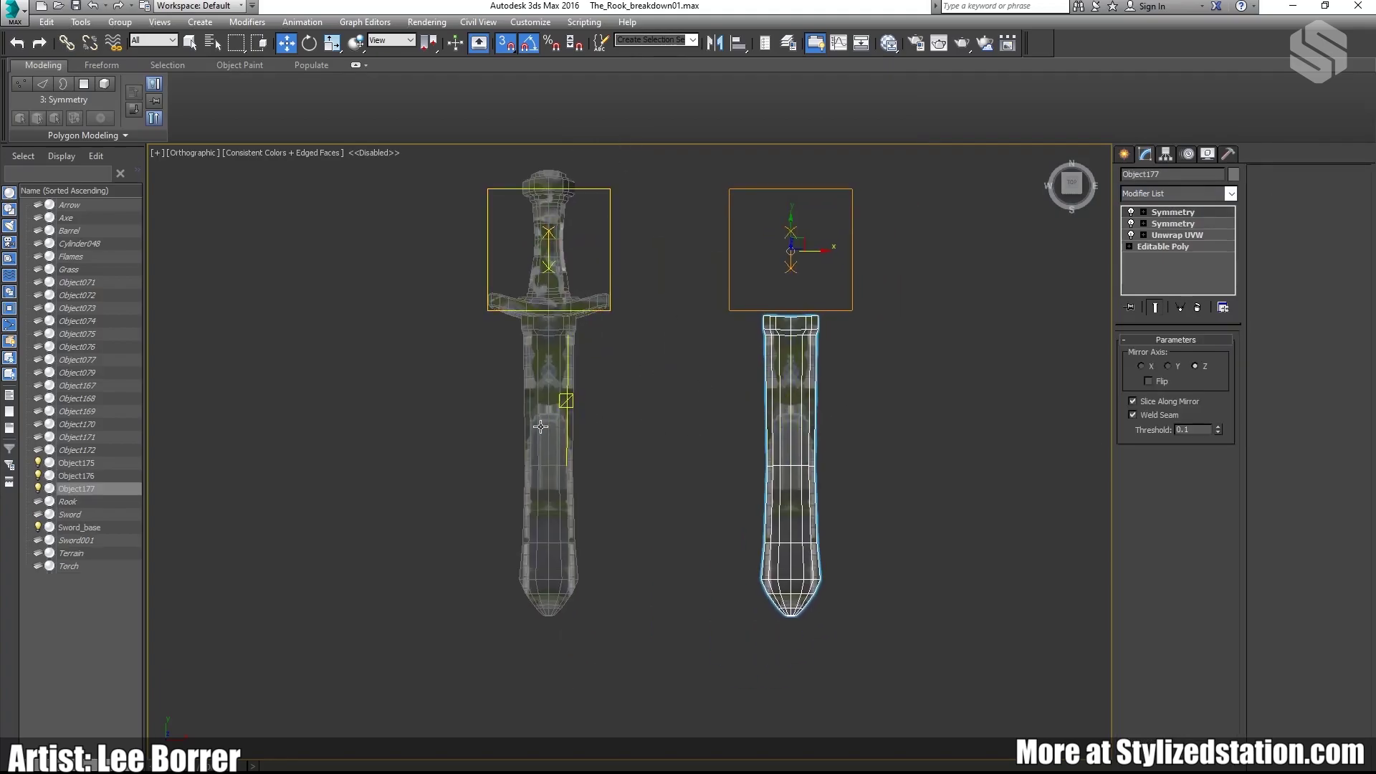
Step: Reselect the original blade and turn off the edged-faces display to show only the texture
{"action": "left_click", "coordinate": [560, 401]}
{"action": "scroll", "coordinate": [549, 420], "scroll_direction": "up", "scroll_amount": 3}
{"action": "key", "text": "F4"}
{"action": "middle_click_drag", "start_coordinate": [607, 427], "coordinate": [619, 387]}
{"action": "scroll", "coordinate": [616, 377], "scroll_direction": "down", "scroll_amount": 1}
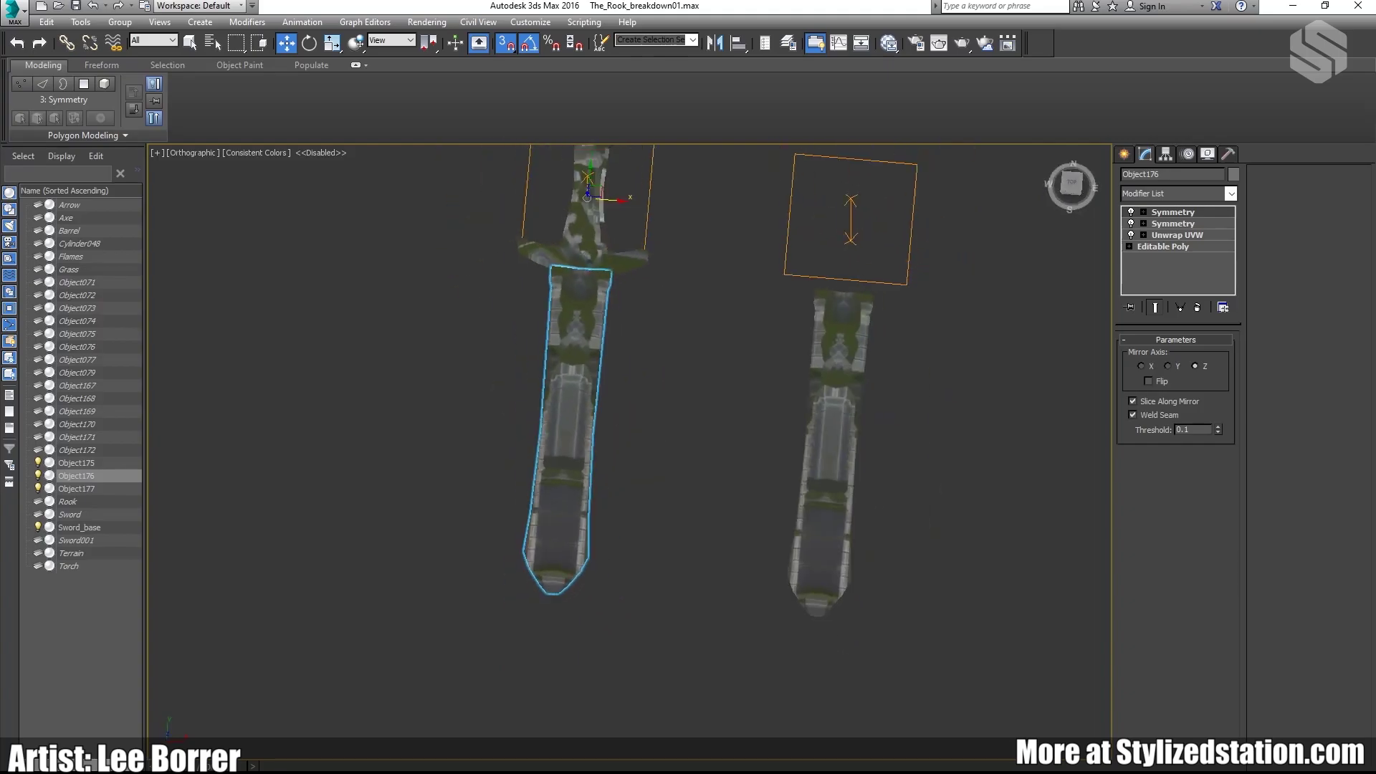
Step: Open the UV editor for the blade's Unwrap UVW modifier and display Map #7 behind the UVs
{"action": "left_click", "coordinate": [1176, 235]}
{"action": "left_click", "coordinate": [1177, 506]}
{"action": "left_click", "coordinate": [1155, 307]}
{"action": "middle_click_drag", "start_coordinate": [752, 351], "coordinate": [802, 382], "text": "alt"}
{"action": "middle_click_drag", "start_coordinate": [308, 251], "coordinate": [326, 233]}
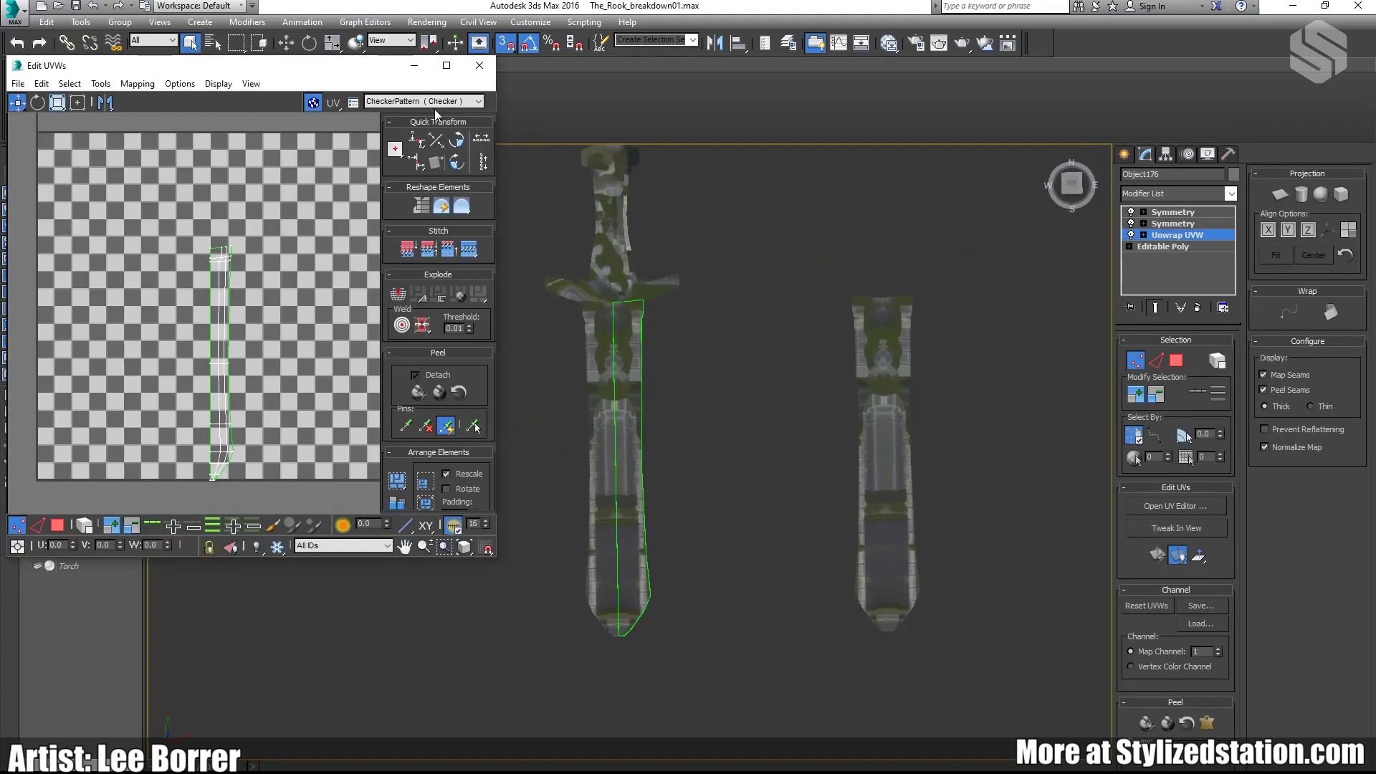
{"action": "left_click", "coordinate": [436, 103]}
{"action": "left_click", "coordinate": [436, 125]}
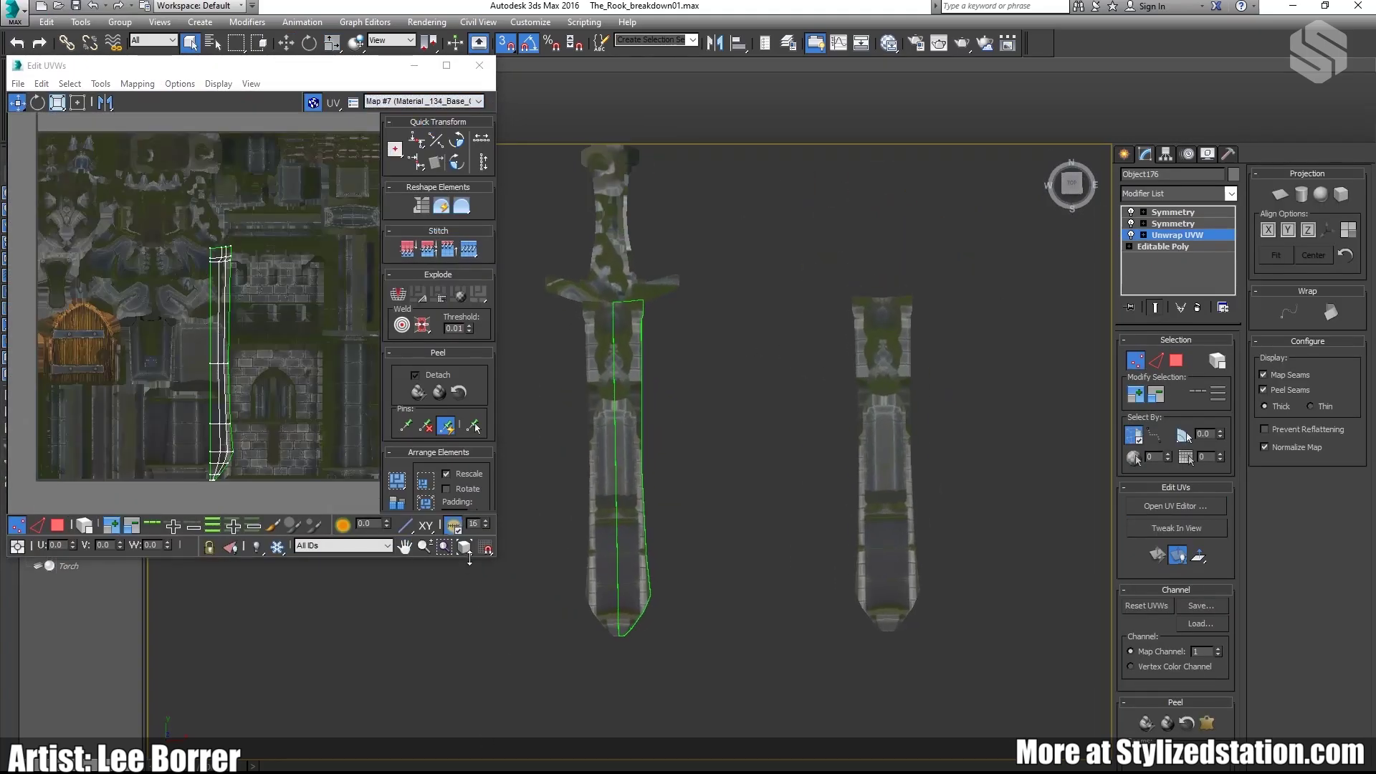
Step: Make the UV editor taller and switch to polygon selection with all of the blade's UV polygons selected
{"action": "left_click_drag", "start_coordinate": [487, 558], "coordinate": [486, 711]}
{"action": "scroll", "coordinate": [175, 435], "scroll_direction": "up", "scroll_amount": 8}
{"action": "scroll", "coordinate": [174, 369], "scroll_direction": "down", "scroll_amount": 2}
{"action": "scroll", "coordinate": [174, 368], "scroll_direction": "down", "scroll_amount": 2}
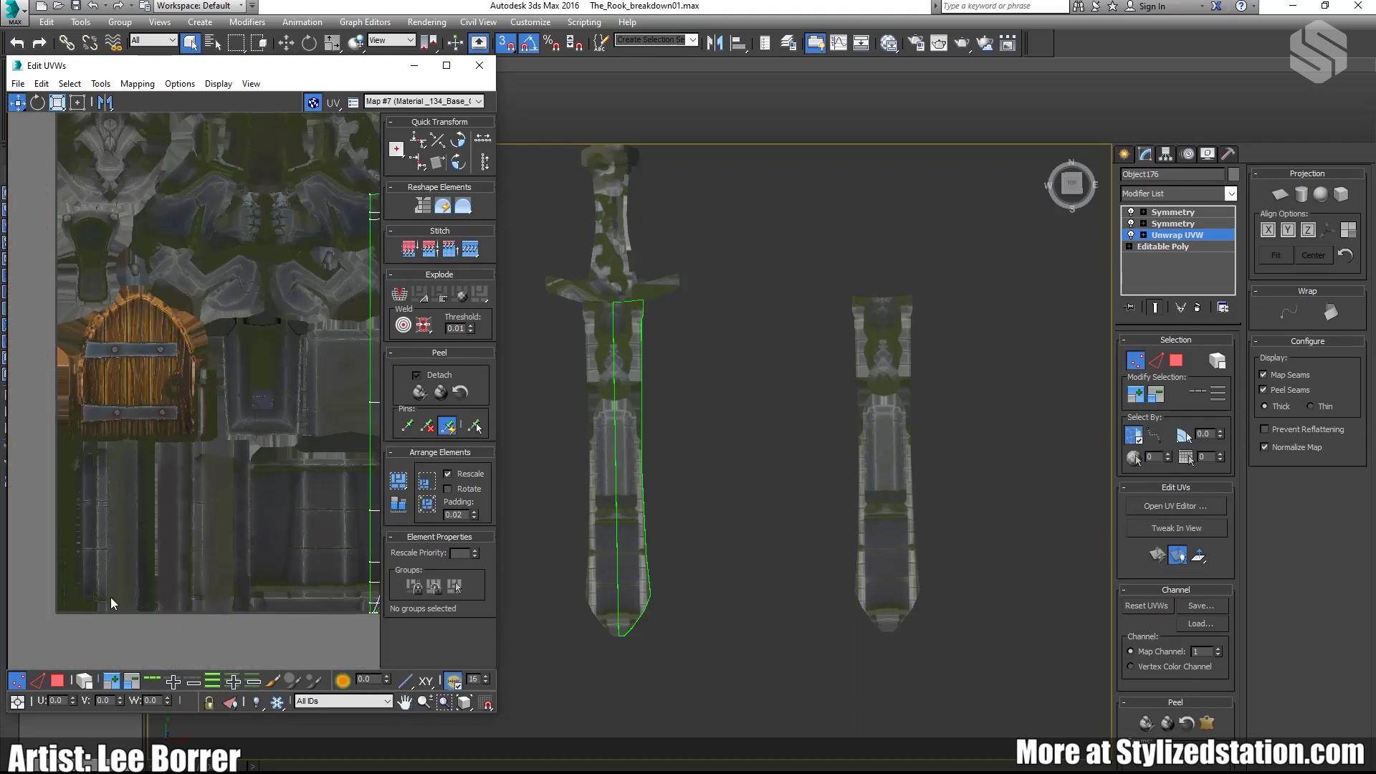
{"action": "left_click", "coordinate": [57, 680]}
Step: Examine the narrow metal strip beside the wooden door on the texture sheet
{"action": "scroll", "coordinate": [205, 395], "scroll_direction": "up", "scroll_amount": 5}
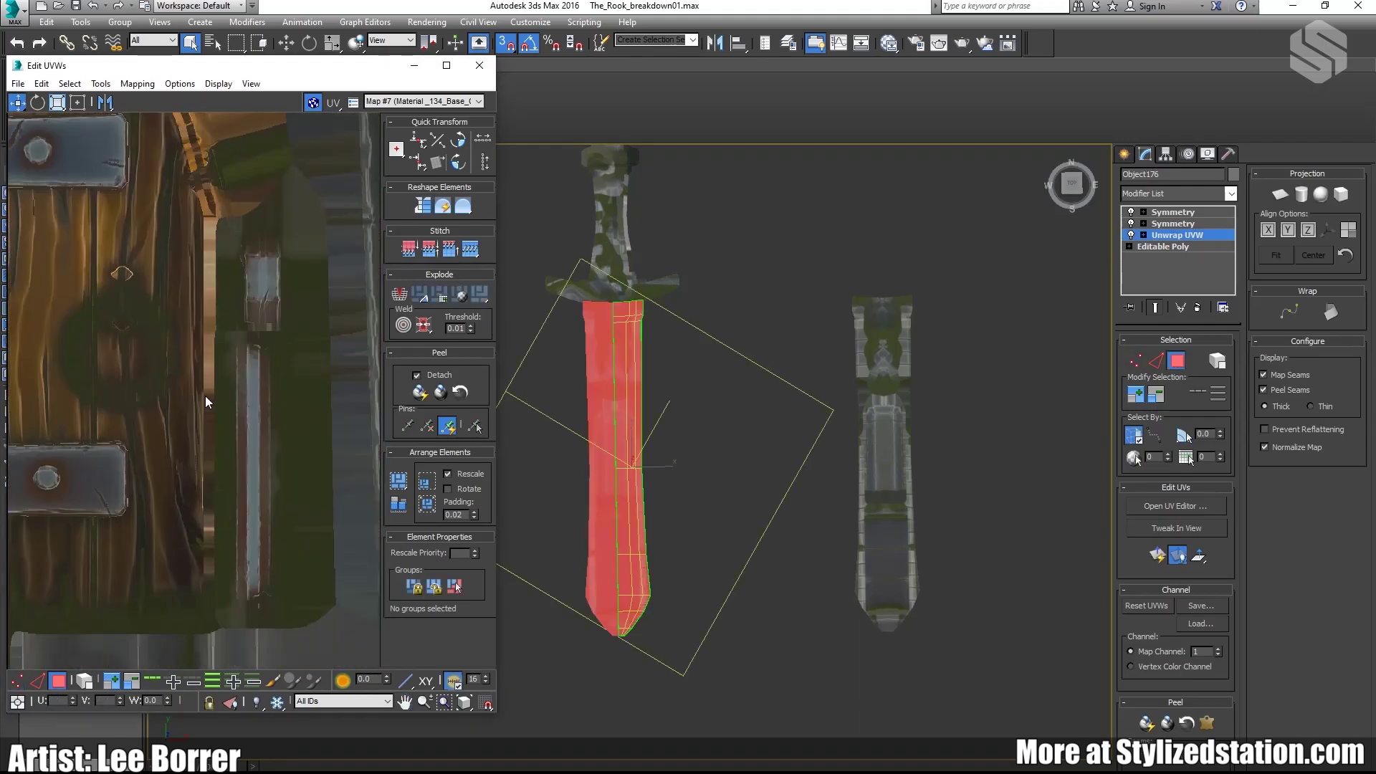
{"action": "scroll", "coordinate": [252, 417], "scroll_direction": "up", "scroll_amount": 2}
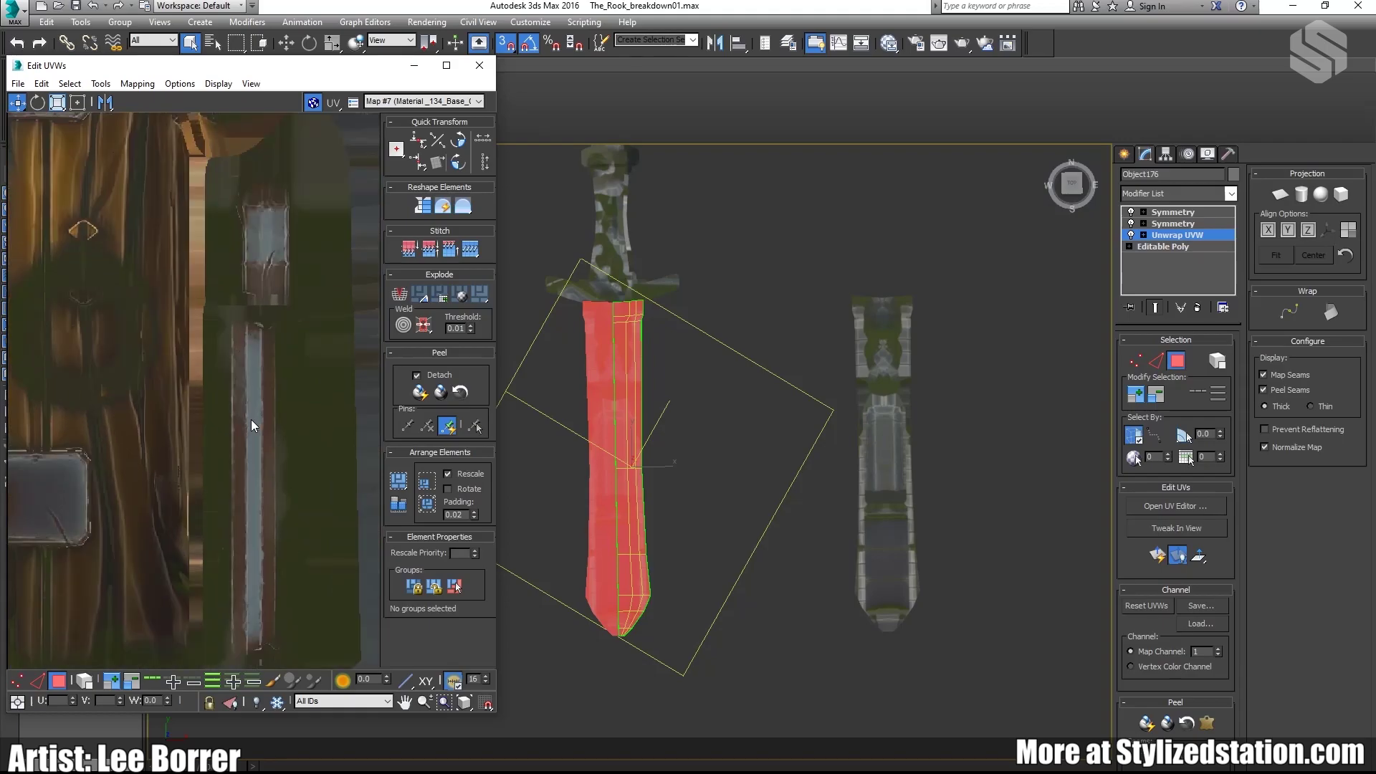
{"action": "middle_click_drag", "start_coordinate": [256, 454], "coordinate": [266, 424]}
{"action": "scroll", "coordinate": [256, 397], "scroll_direction": "up", "scroll_amount": 2}
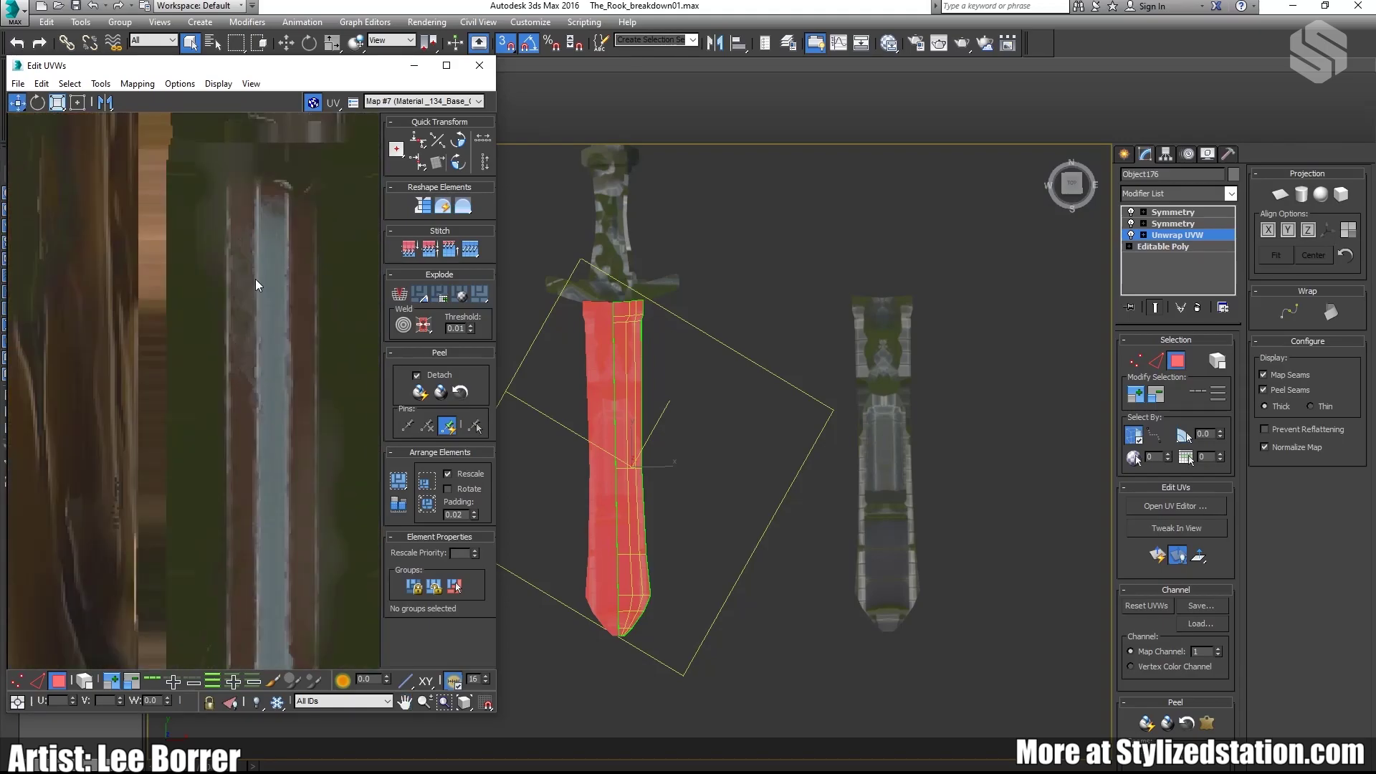
{"action": "scroll", "coordinate": [256, 269], "scroll_direction": "down", "scroll_amount": 1}
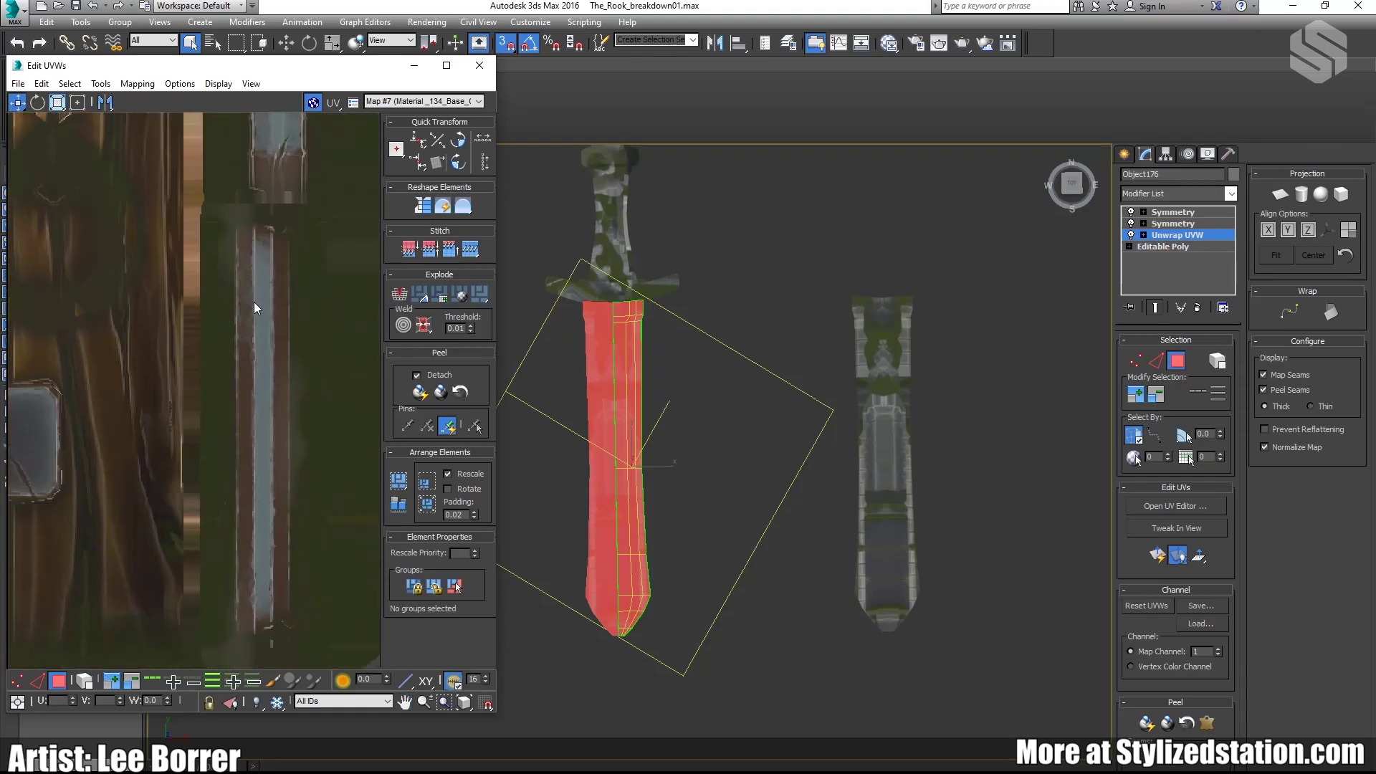
{"action": "scroll", "coordinate": [254, 302], "scroll_direction": "down", "scroll_amount": 3}
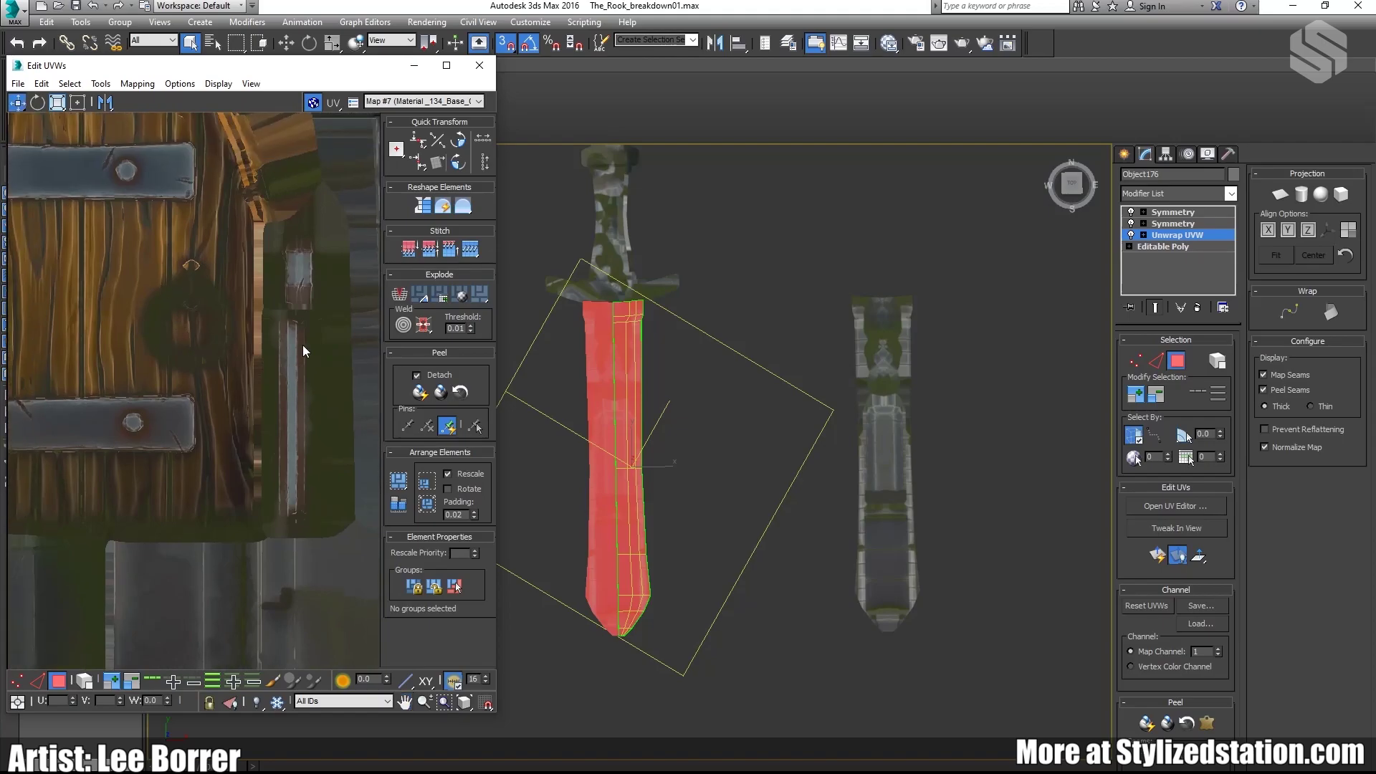
{"action": "scroll", "coordinate": [294, 359], "scroll_direction": "up", "scroll_amount": 1}
{"action": "scroll", "coordinate": [293, 356], "scroll_direction": "down", "scroll_amount": 1}
{"action": "scroll", "coordinate": [292, 355], "scroll_direction": "up", "scroll_amount": 3}
{"action": "scroll", "coordinate": [289, 322], "scroll_direction": "down", "scroll_amount": 3}
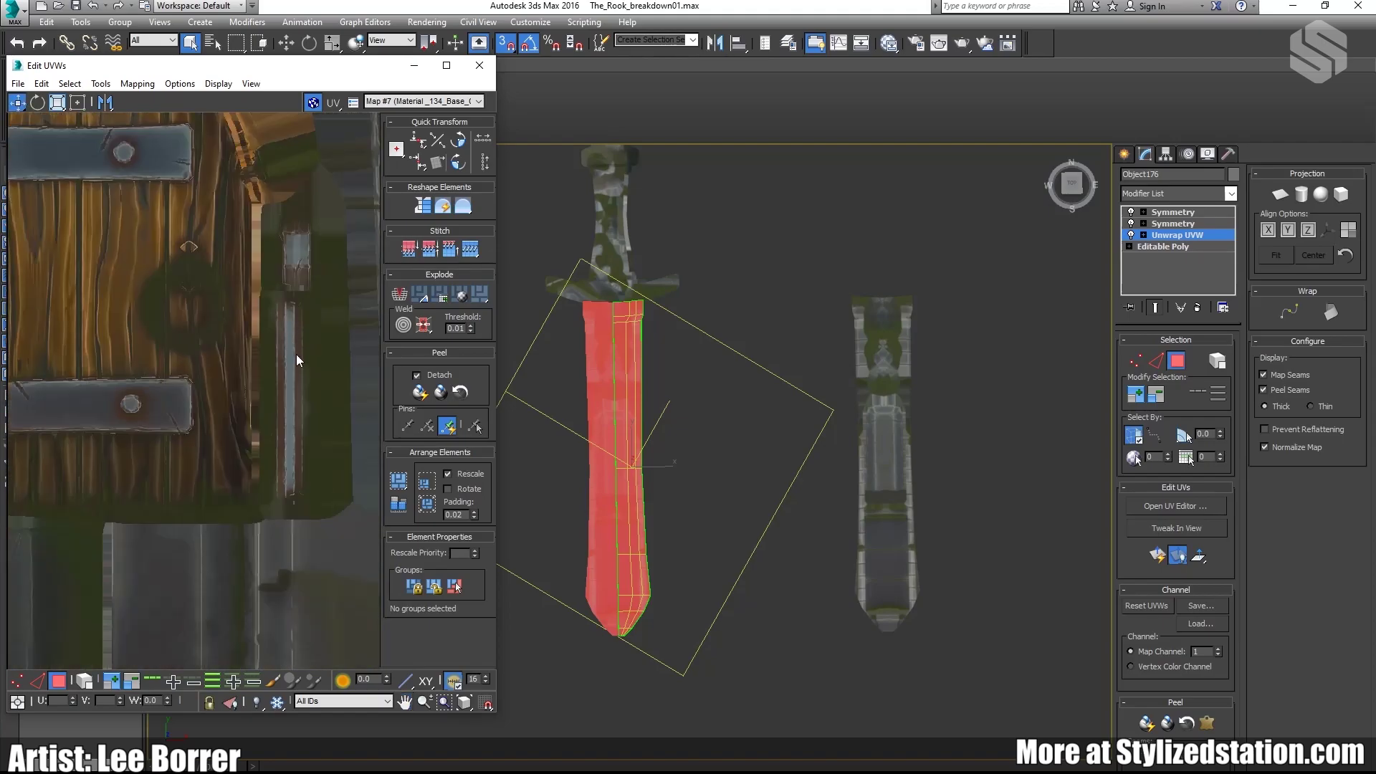
{"action": "scroll", "coordinate": [295, 358], "scroll_direction": "down", "scroll_amount": 6}
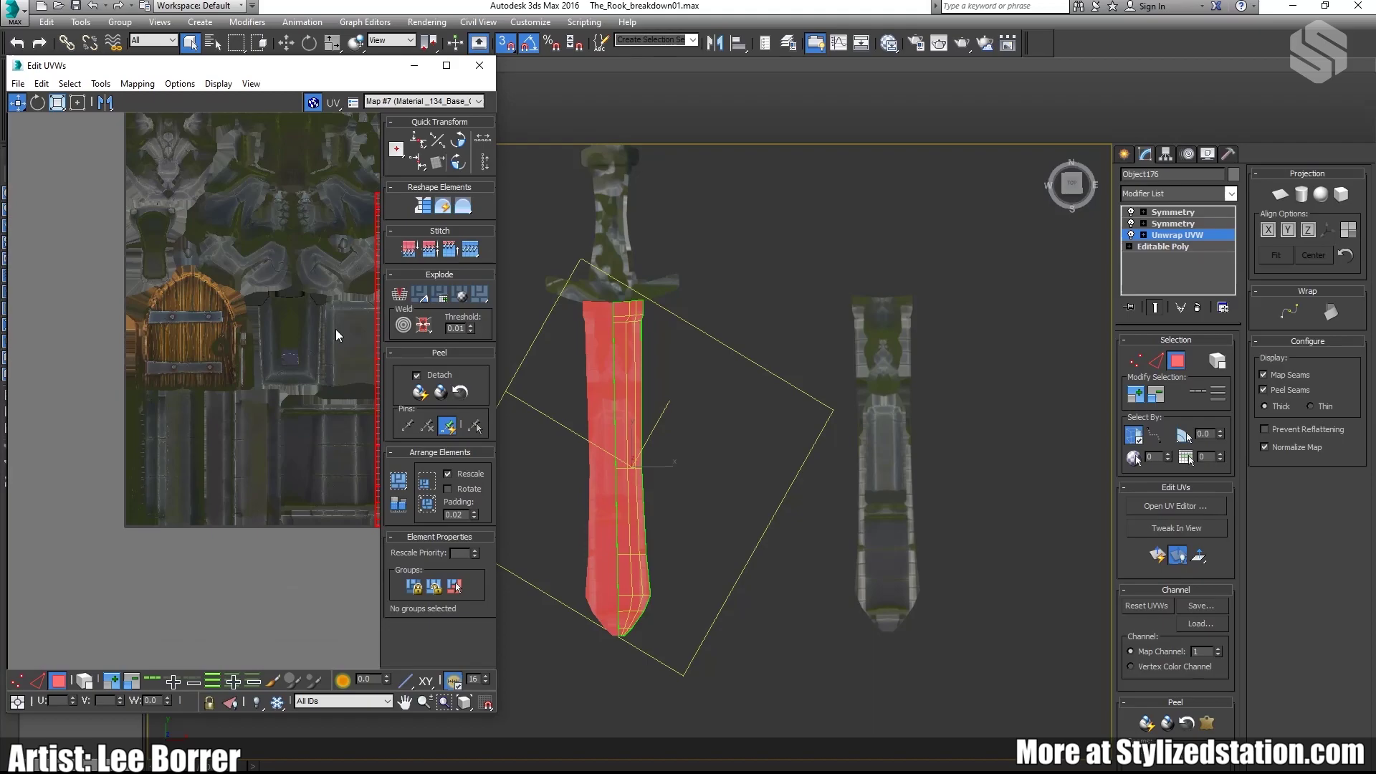
Step: Move and scale the blade's UV shell in freeform mode to fit the narrow metal strip beside the door
{"action": "middle_click_drag", "start_coordinate": [335, 328], "coordinate": [241, 328]}
{"action": "left_click", "coordinate": [80, 104]}
{"action": "left_click_drag", "start_coordinate": [299, 281], "coordinate": [142, 317]}
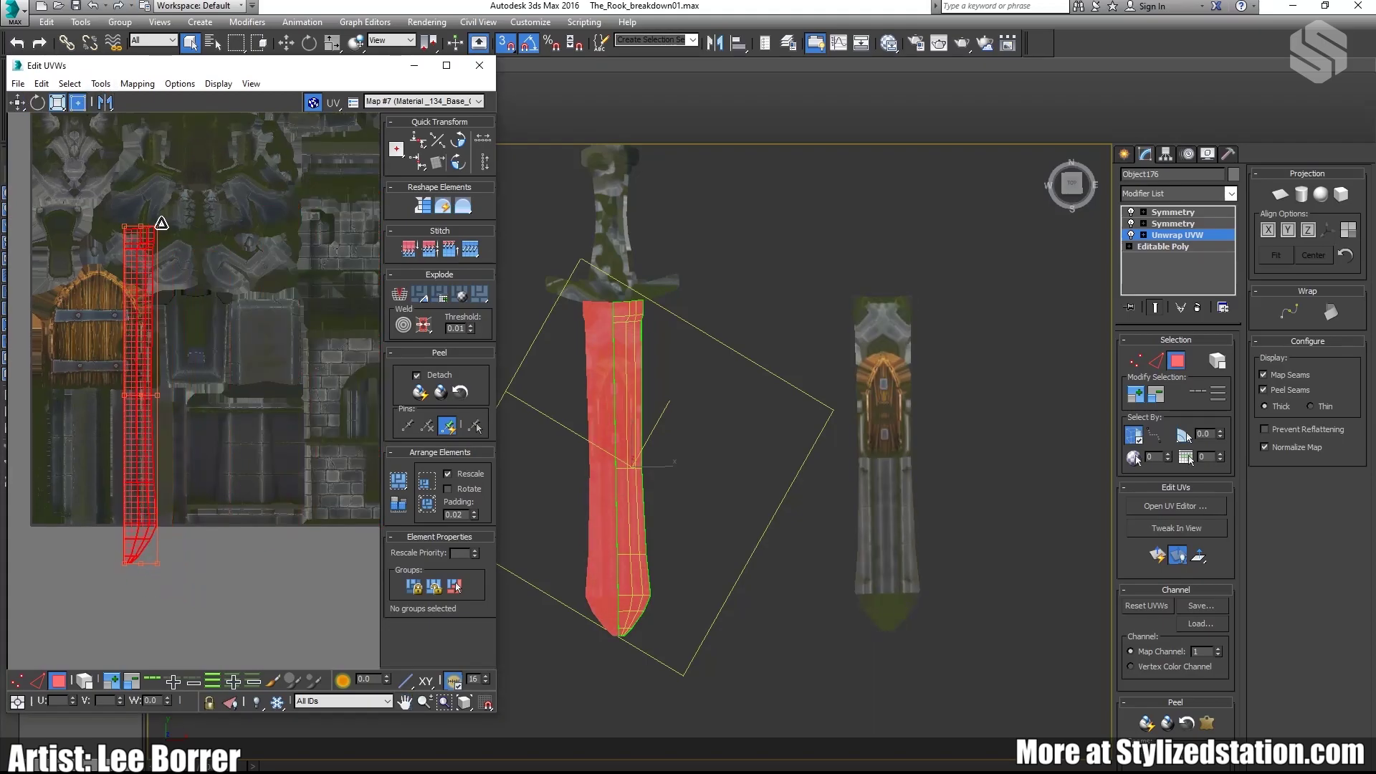
{"action": "left_click_drag", "start_coordinate": [162, 223], "coordinate": [145, 392], "text": "ctrl"}
{"action": "scroll", "coordinate": [131, 405], "scroll_direction": "up", "scroll_amount": 4}
{"action": "left_click_drag", "start_coordinate": [127, 622], "coordinate": [180, 501]}
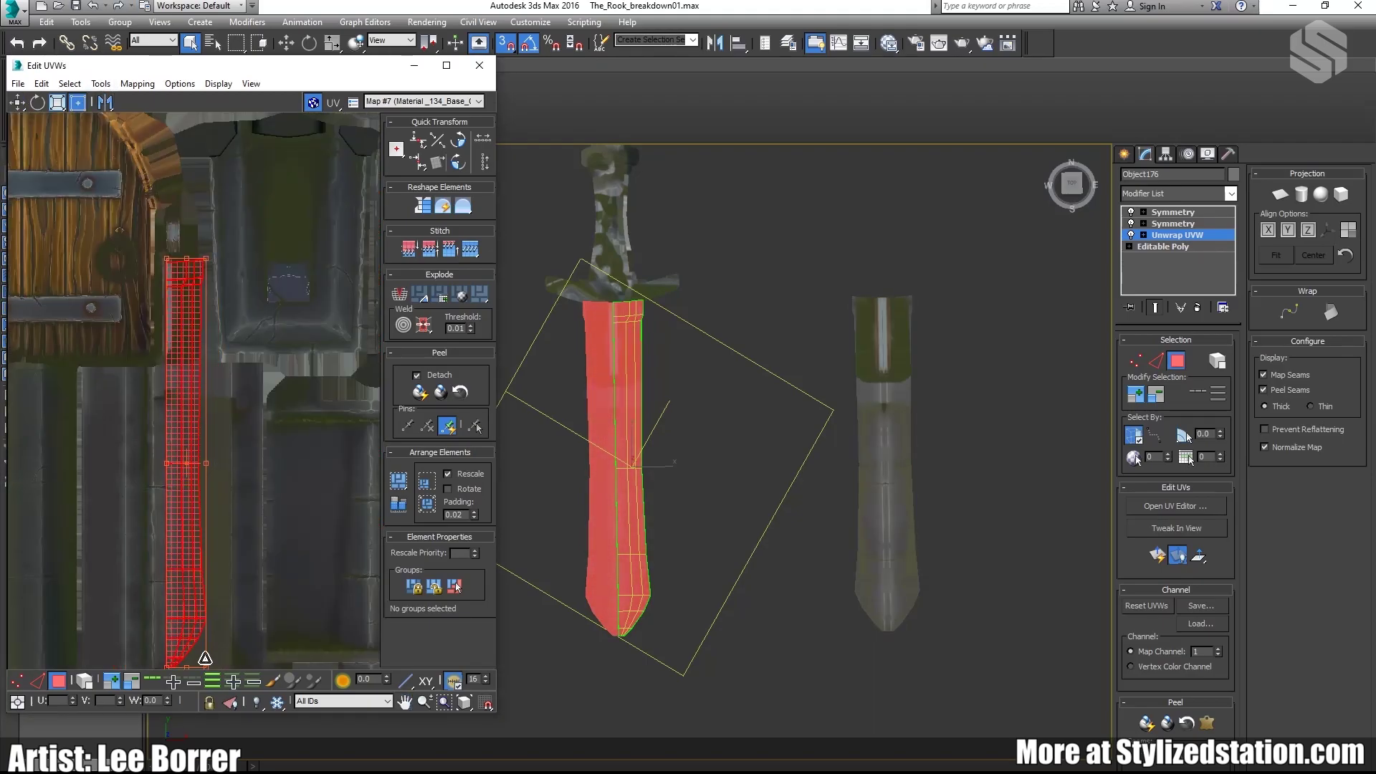
{"action": "left_click_drag", "start_coordinate": [204, 657], "coordinate": [169, 349]}
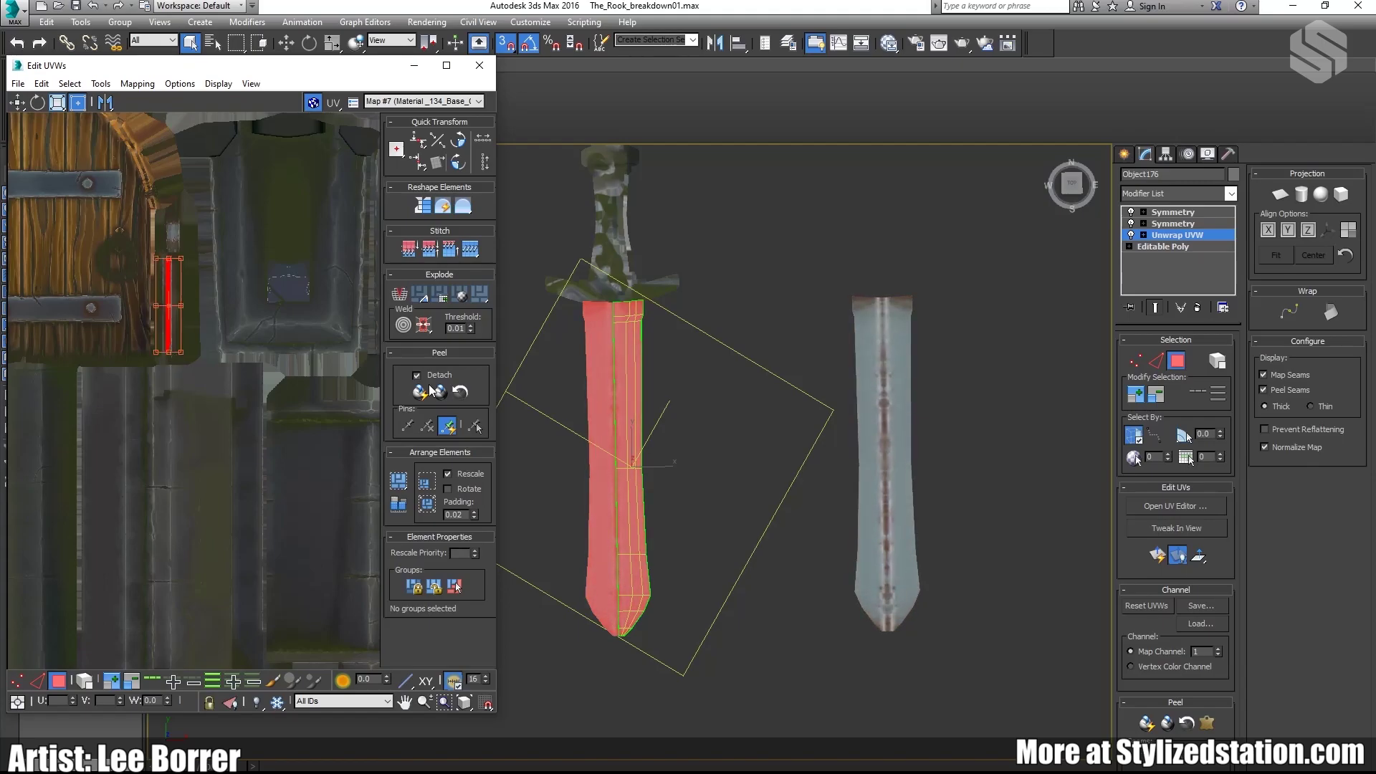
Step: Examine the retextured blade copy up close and check the UV shell's placement over the metal strip
{"action": "middle_click_drag", "start_coordinate": [875, 448], "coordinate": [788, 423]}
{"action": "scroll", "coordinate": [787, 423], "scroll_direction": "down", "scroll_amount": 2}
{"action": "scroll", "coordinate": [759, 409], "scroll_direction": "up", "scroll_amount": 4}
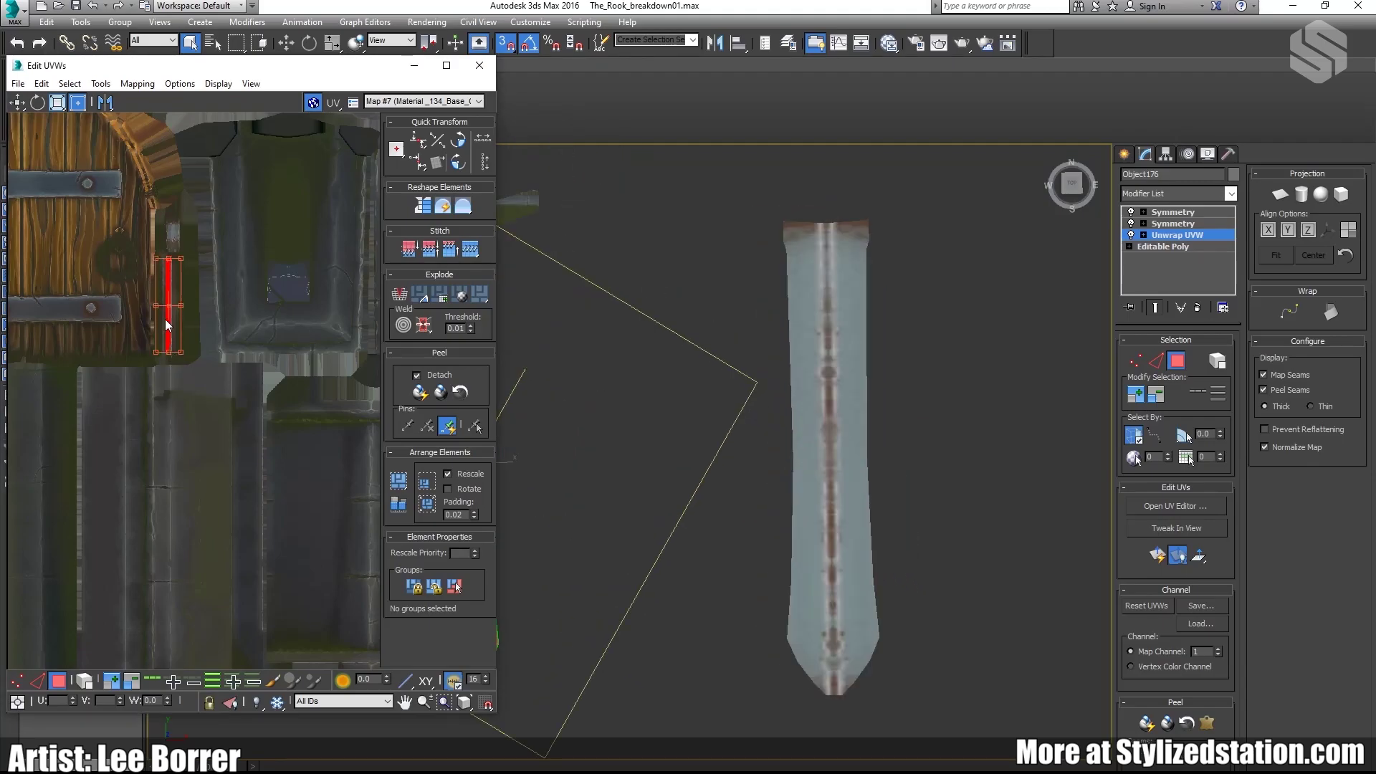
{"action": "scroll", "coordinate": [155, 297], "scroll_direction": "up", "scroll_amount": 5}
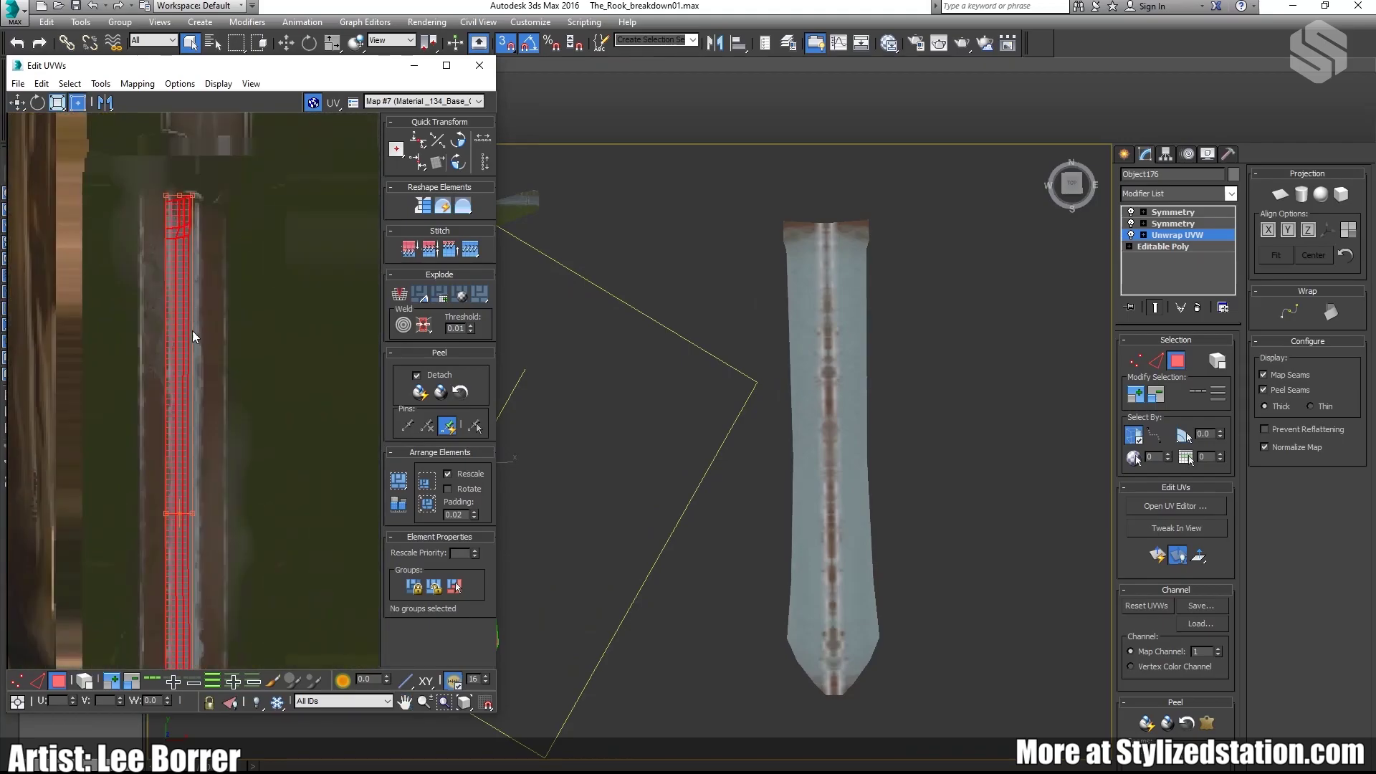
{"action": "middle_click_drag", "start_coordinate": [194, 362], "coordinate": [207, 331]}
{"action": "scroll", "coordinate": [235, 299], "scroll_direction": "down", "scroll_amount": 3}
{"action": "scroll", "coordinate": [277, 325], "scroll_direction": "up", "scroll_amount": 6}
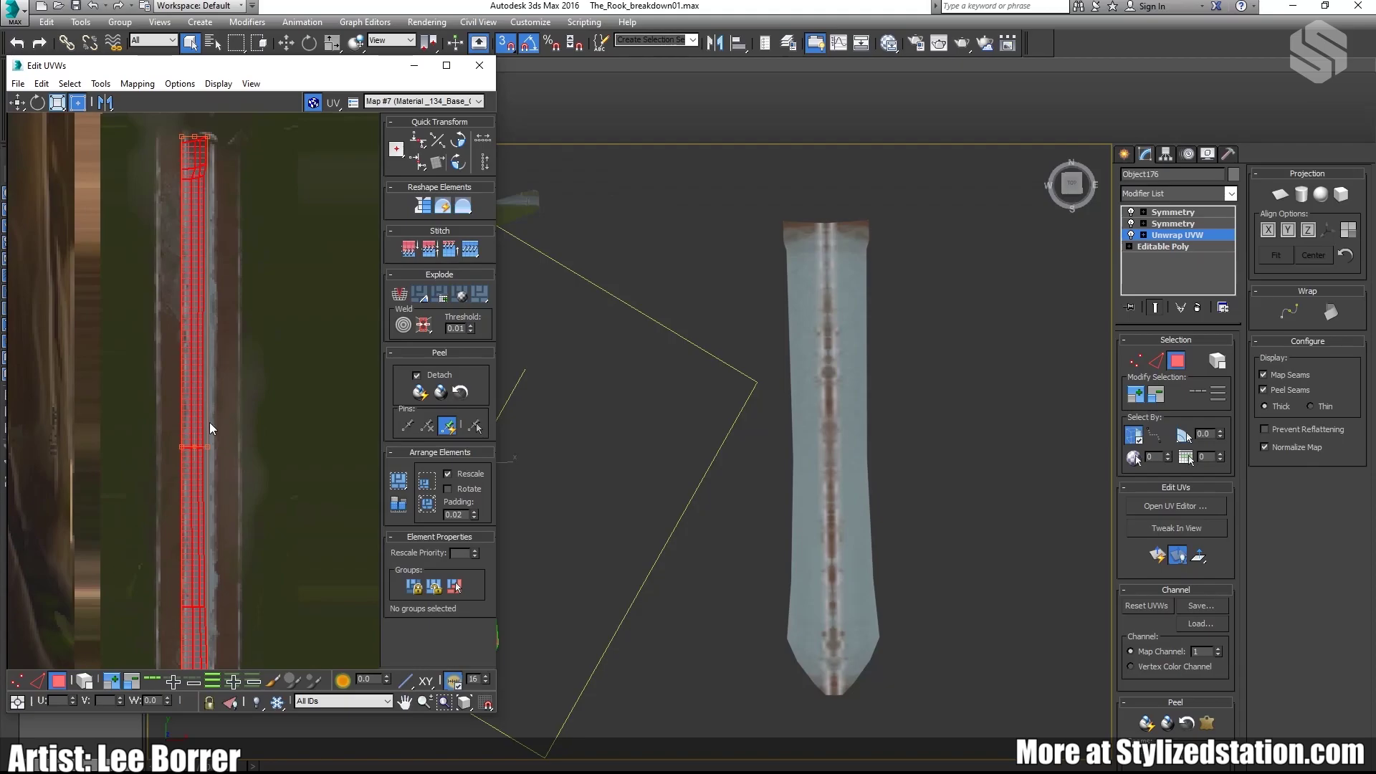
Step: Inspect the blade's UV edges along the full length of the painted metal strip
{"action": "middle_click_drag", "start_coordinate": [210, 428], "coordinate": [213, 301]}
{"action": "scroll", "coordinate": [212, 431], "scroll_direction": "down", "scroll_amount": 1}
{"action": "middle_click_drag", "start_coordinate": [163, 401], "coordinate": [239, 398]}
{"action": "middle_click_drag", "start_coordinate": [149, 395], "coordinate": [267, 393]}
{"action": "scroll", "coordinate": [219, 359], "scroll_direction": "down", "scroll_amount": 1}
{"action": "mouse_move", "coordinate": [145, 349]}
{"action": "middle_mouse_down"}
{"action": "mouse_move", "coordinate": [219, 359]}
{"action": "mouse_move", "coordinate": [210, 424]}
{"action": "mouse_move", "coordinate": [258, 389]}
{"action": "mouse_move", "coordinate": [212, 395]}
{"action": "mouse_move", "coordinate": [233, 380]}
{"action": "mouse_move", "coordinate": [215, 393]}
{"action": "mouse_move", "coordinate": [237, 309]}
{"action": "mouse_move", "coordinate": [231, 329]}
{"action": "middle_mouse_up"}
{"action": "scroll", "coordinate": [248, 372], "scroll_direction": "down", "scroll_amount": 3}
{"action": "scroll", "coordinate": [244, 351], "scroll_direction": "up", "scroll_amount": 3}
{"action": "scroll", "coordinate": [212, 396], "scroll_direction": "down", "scroll_amount": 1}
{"action": "scroll", "coordinate": [213, 391], "scroll_direction": "down", "scroll_amount": 1}
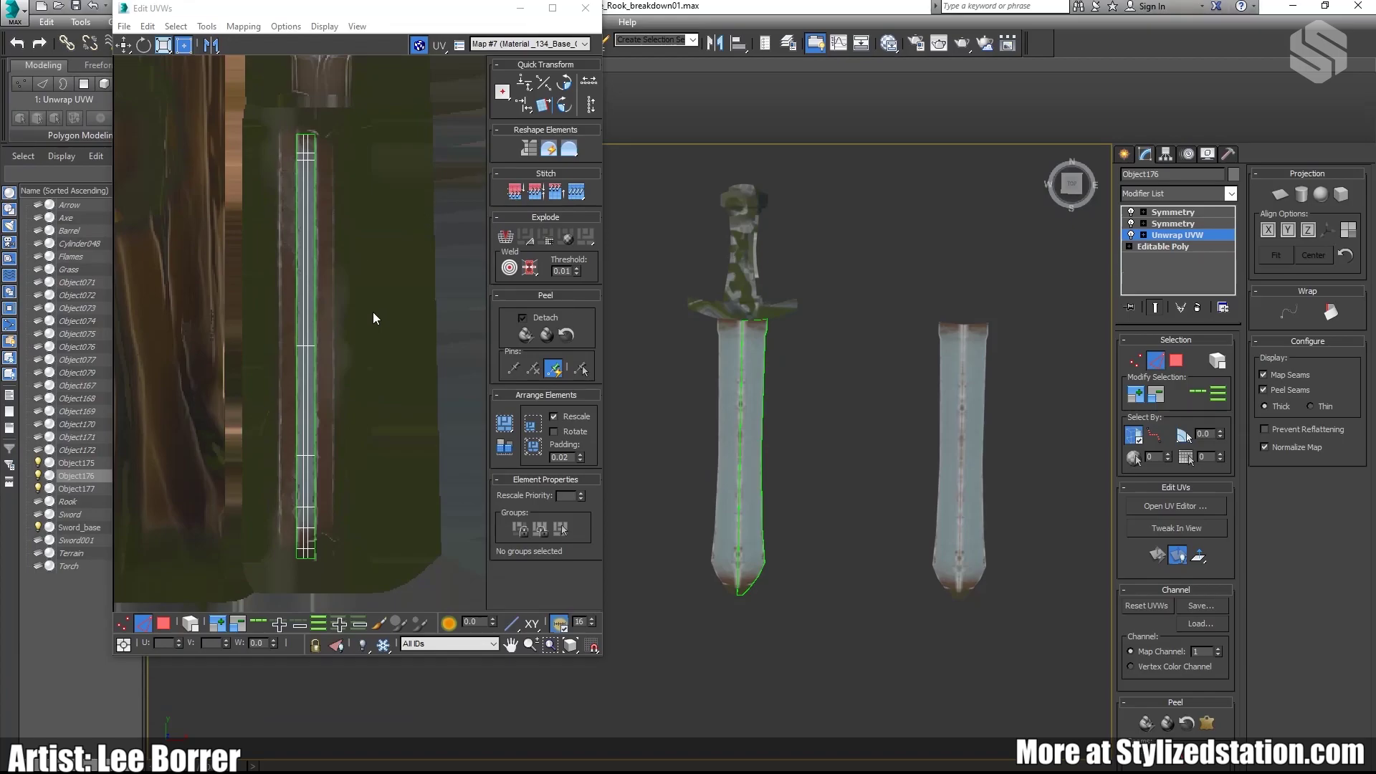
{"action": "middle_click_drag", "start_coordinate": [342, 302], "coordinate": [339, 285]}
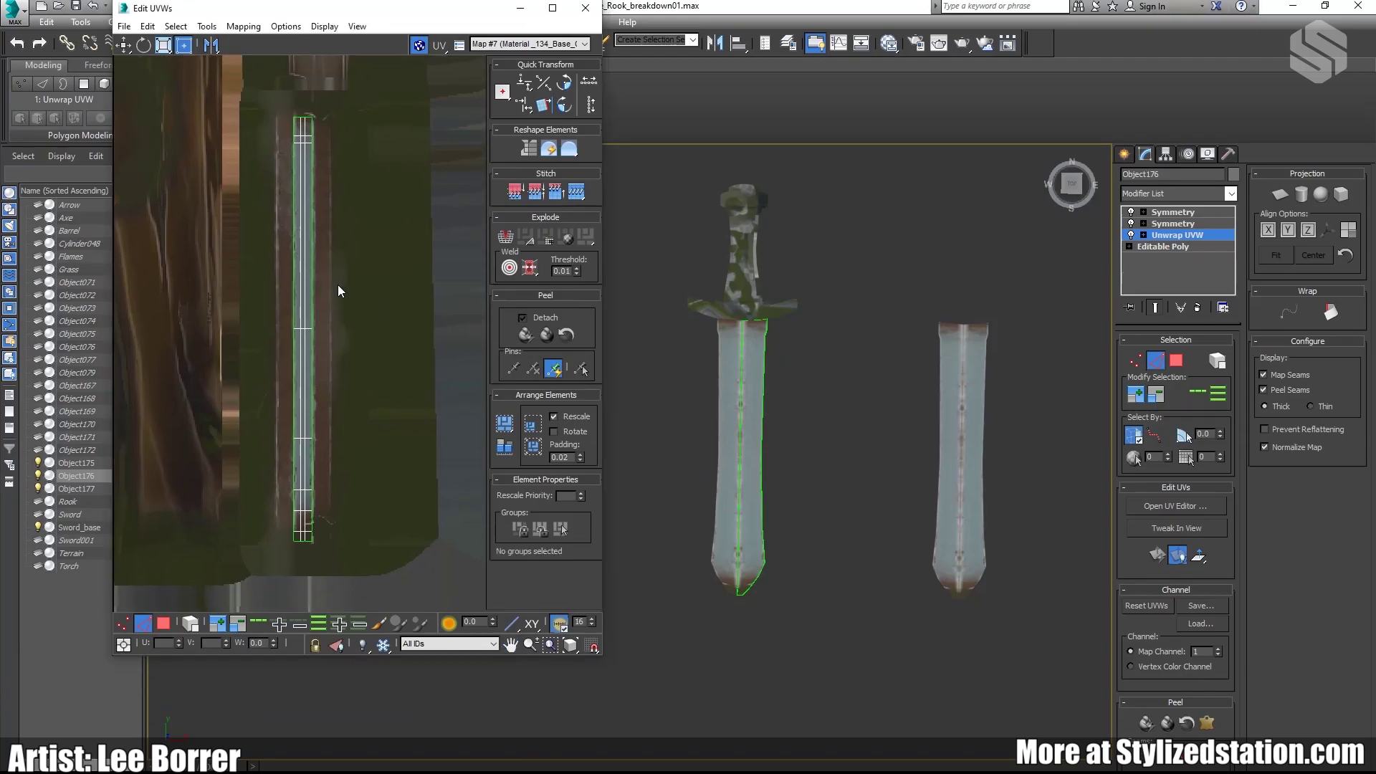
Step: Enlarge the UV editor window around the metal strip and switch the blade's UV selection to vertices
{"action": "left_click_drag", "start_coordinate": [113, 133], "coordinate": [36, 133]}
{"action": "middle_click_drag", "start_coordinate": [682, 279], "coordinate": [763, 277]}
{"action": "left_click_drag", "start_coordinate": [606, 307], "coordinate": [742, 326]}
{"action": "mouse_move", "coordinate": [465, 333]}
{"action": "middle_mouse_down"}
{"action": "mouse_move", "coordinate": [482, 358]}
{"action": "mouse_move", "coordinate": [486, 335]}
{"action": "middle_mouse_up"}
{"action": "scroll", "coordinate": [436, 242], "scroll_direction": "up", "scroll_amount": 5}
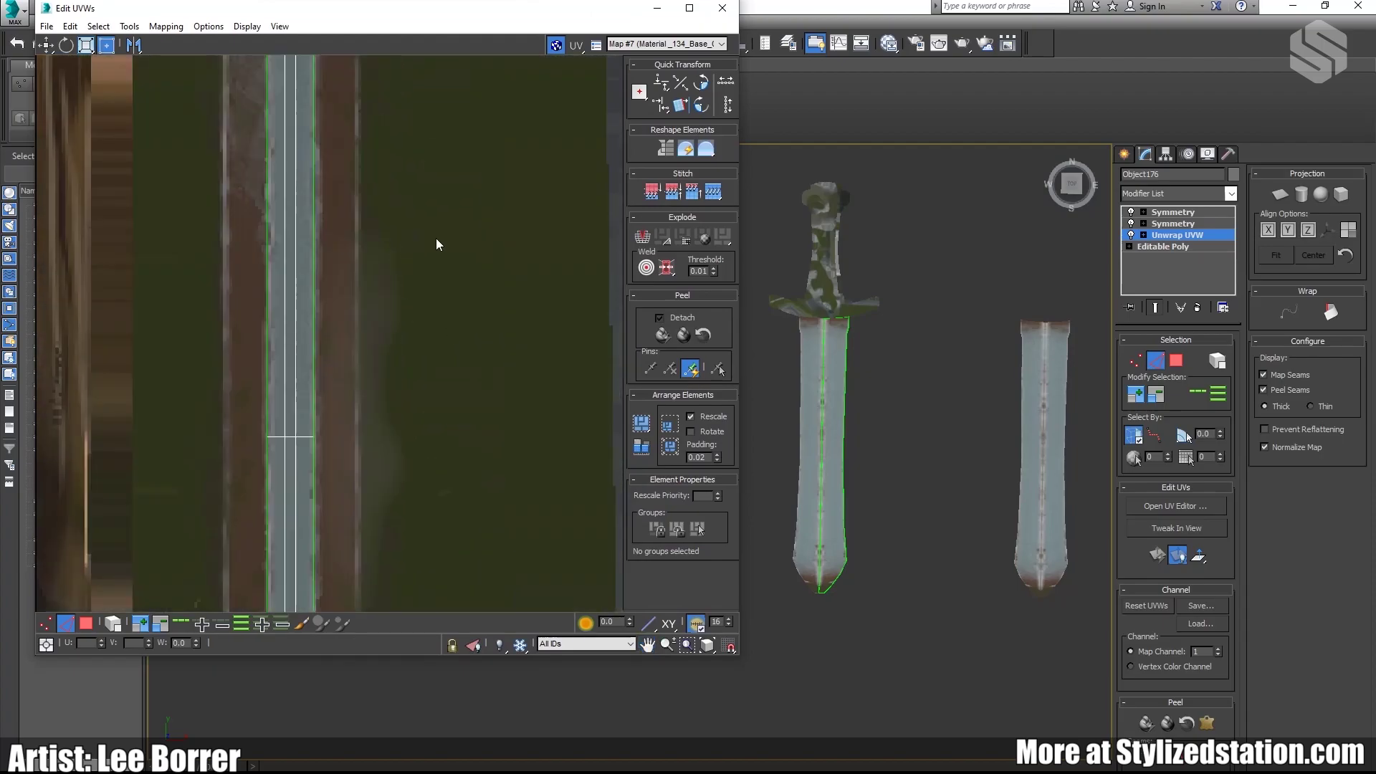
{"action": "scroll", "coordinate": [402, 286], "scroll_direction": "down", "scroll_amount": 5}
{"action": "scroll", "coordinate": [353, 372], "scroll_direction": "up", "scroll_amount": 6}
{"action": "scroll", "coordinate": [347, 351], "scroll_direction": "down", "scroll_amount": 6}
{"action": "left_click", "coordinate": [45, 623]}
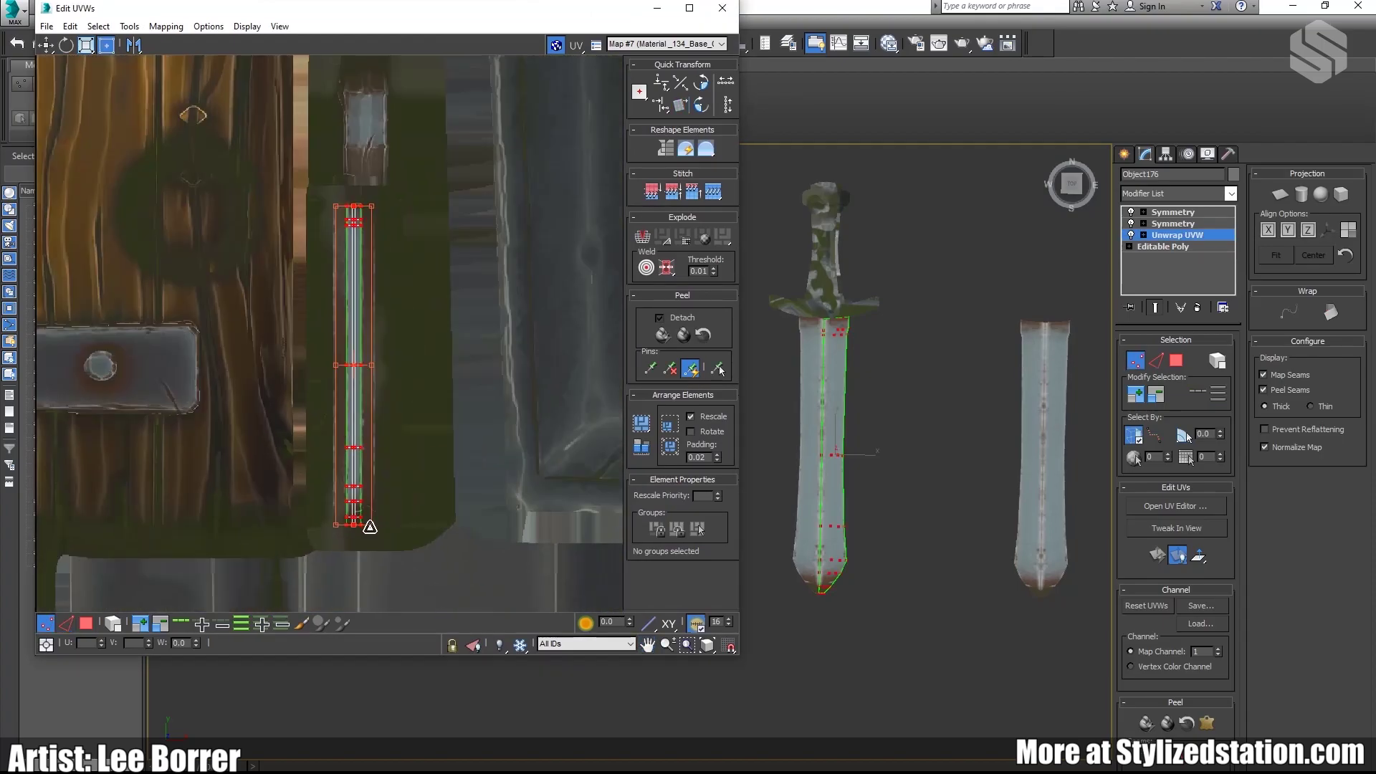
Step: Examine the upper end of the UV shell and compare it with the blade copy's texture up close
{"action": "scroll", "coordinate": [366, 516], "scroll_direction": "up", "scroll_amount": 4}
{"action": "scroll", "coordinate": [802, 373], "scroll_direction": "up", "scroll_amount": 4}
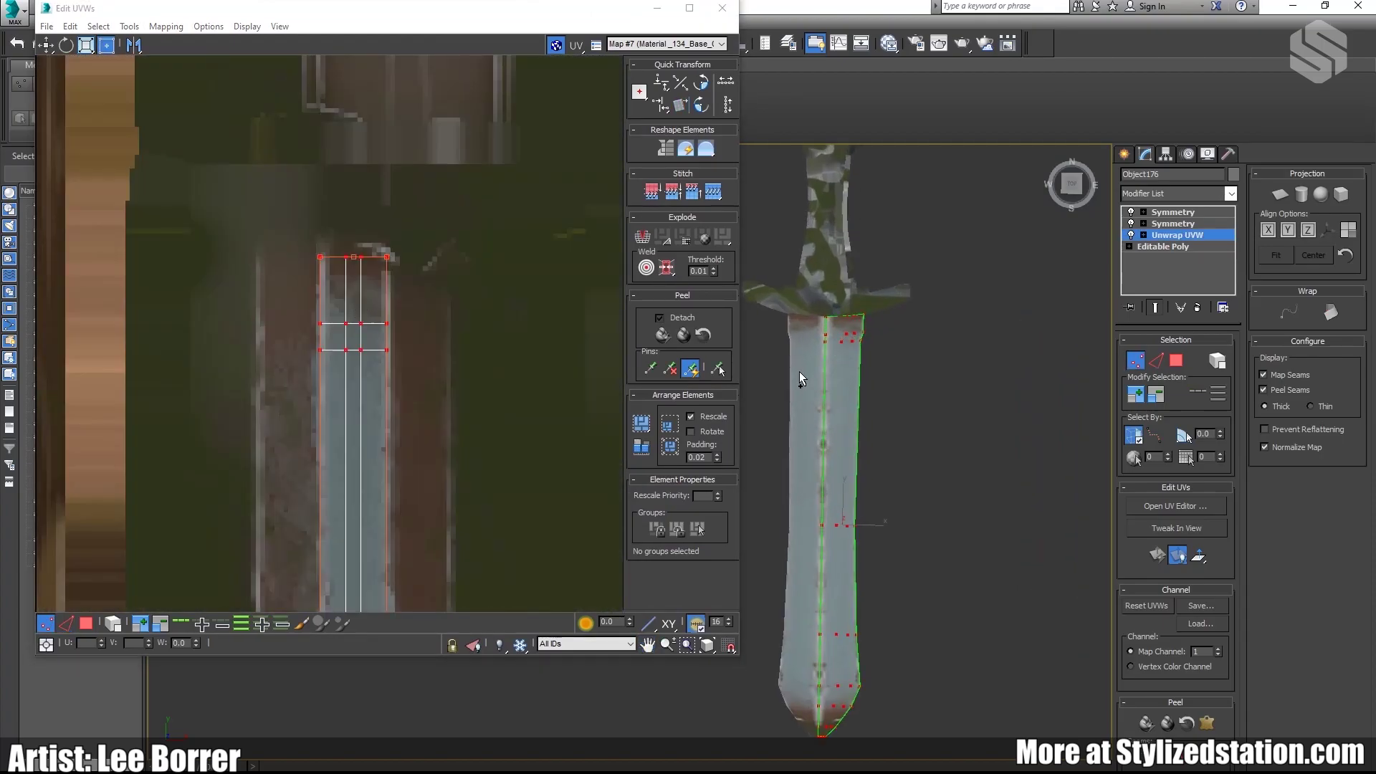
{"action": "middle_click_drag", "start_coordinate": [1096, 391], "coordinate": [934, 396]}
{"action": "scroll", "coordinate": [946, 394], "scroll_direction": "up", "scroll_amount": 5}
{"action": "scroll", "coordinate": [950, 401], "scroll_direction": "down", "scroll_amount": 2}
{"action": "middle_click_drag", "start_coordinate": [956, 451], "coordinate": [929, 377]}
{"action": "scroll", "coordinate": [929, 377], "scroll_direction": "down", "scroll_amount": 1}
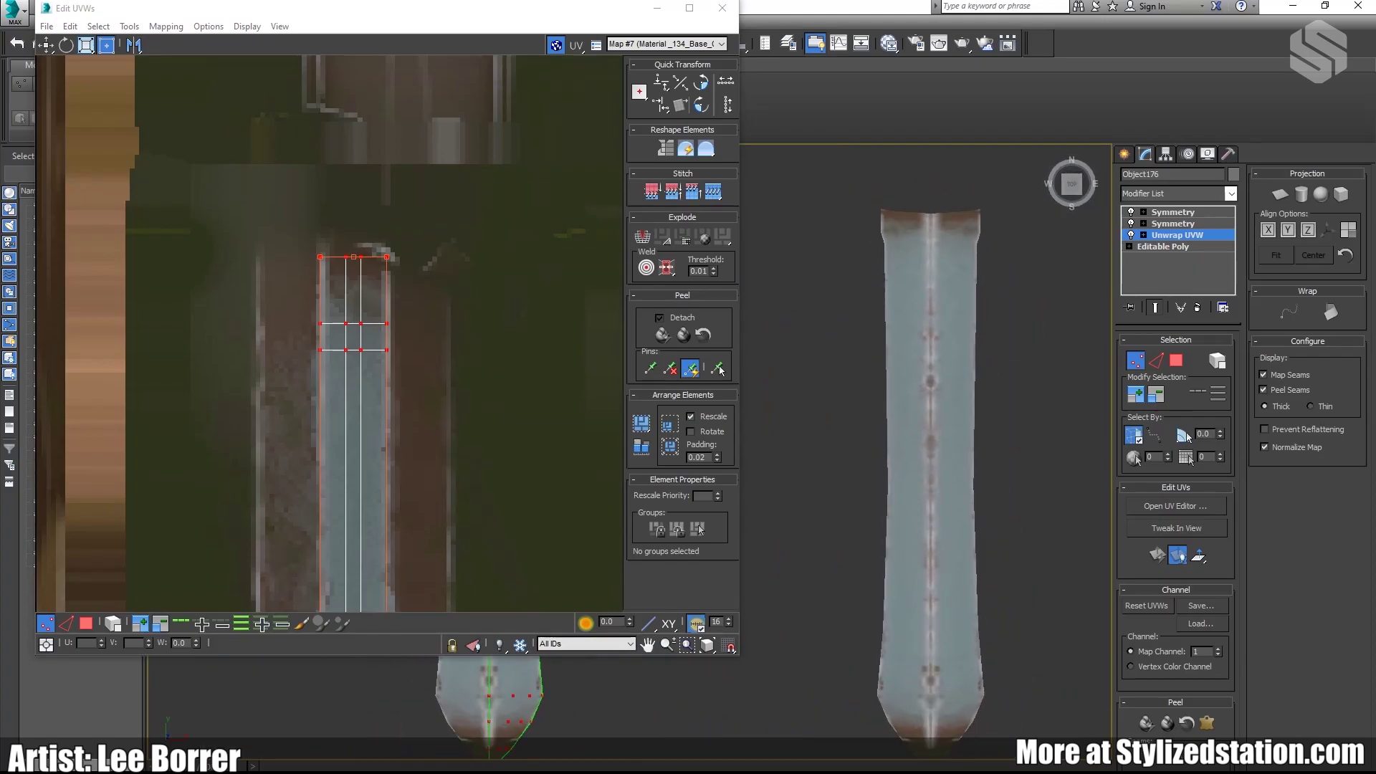
{"action": "scroll", "coordinate": [343, 306], "scroll_direction": "down", "scroll_amount": 5}
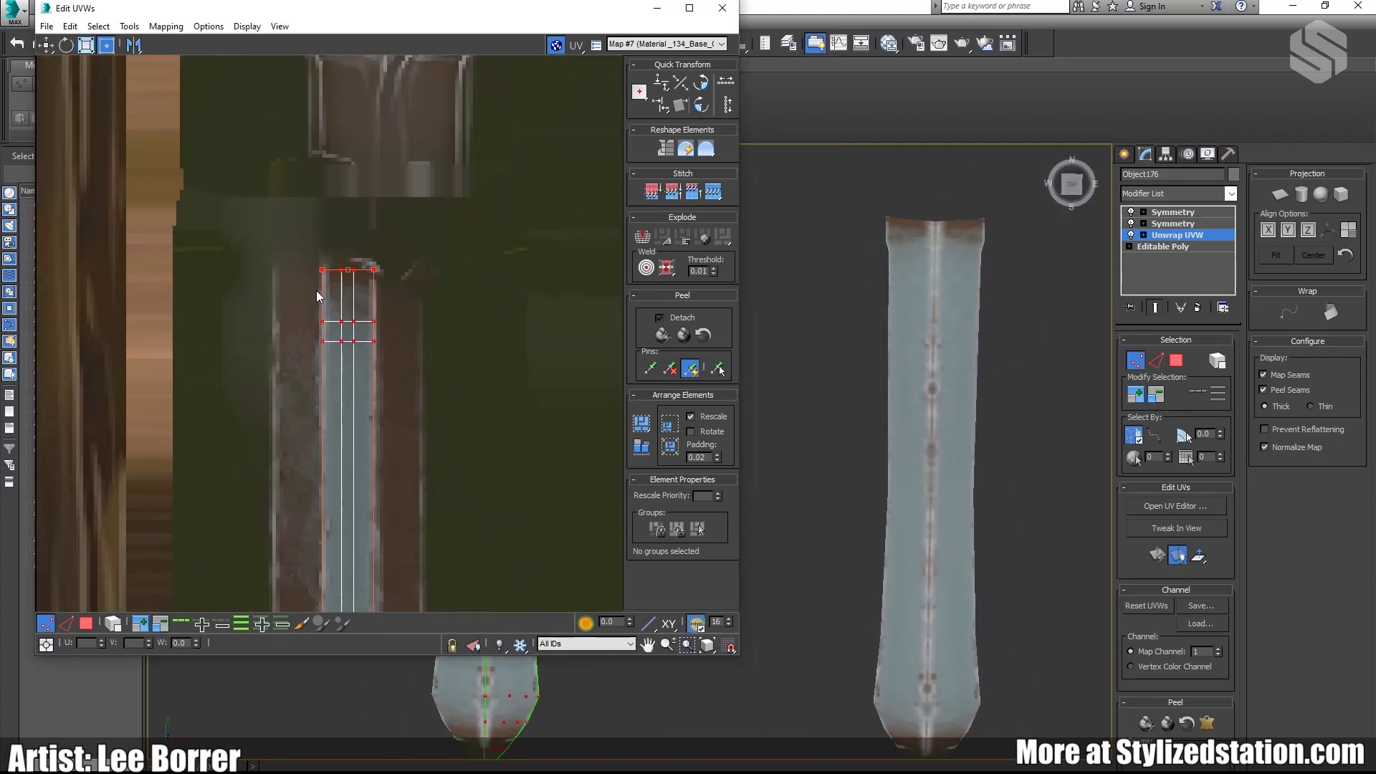
Step: Move the vertices along the UV shell's left edge outward onto the brown border, giving the blade a dark centre line
{"action": "middle_click_drag", "start_coordinate": [316, 293], "coordinate": [306, 134]}
{"action": "left_click_drag", "start_coordinate": [307, 119], "coordinate": [336, 581]}
{"action": "scroll", "coordinate": [308, 288], "scroll_direction": "up", "scroll_amount": 1}
{"action": "scroll", "coordinate": [384, 430], "scroll_direction": "up", "scroll_amount": 5}
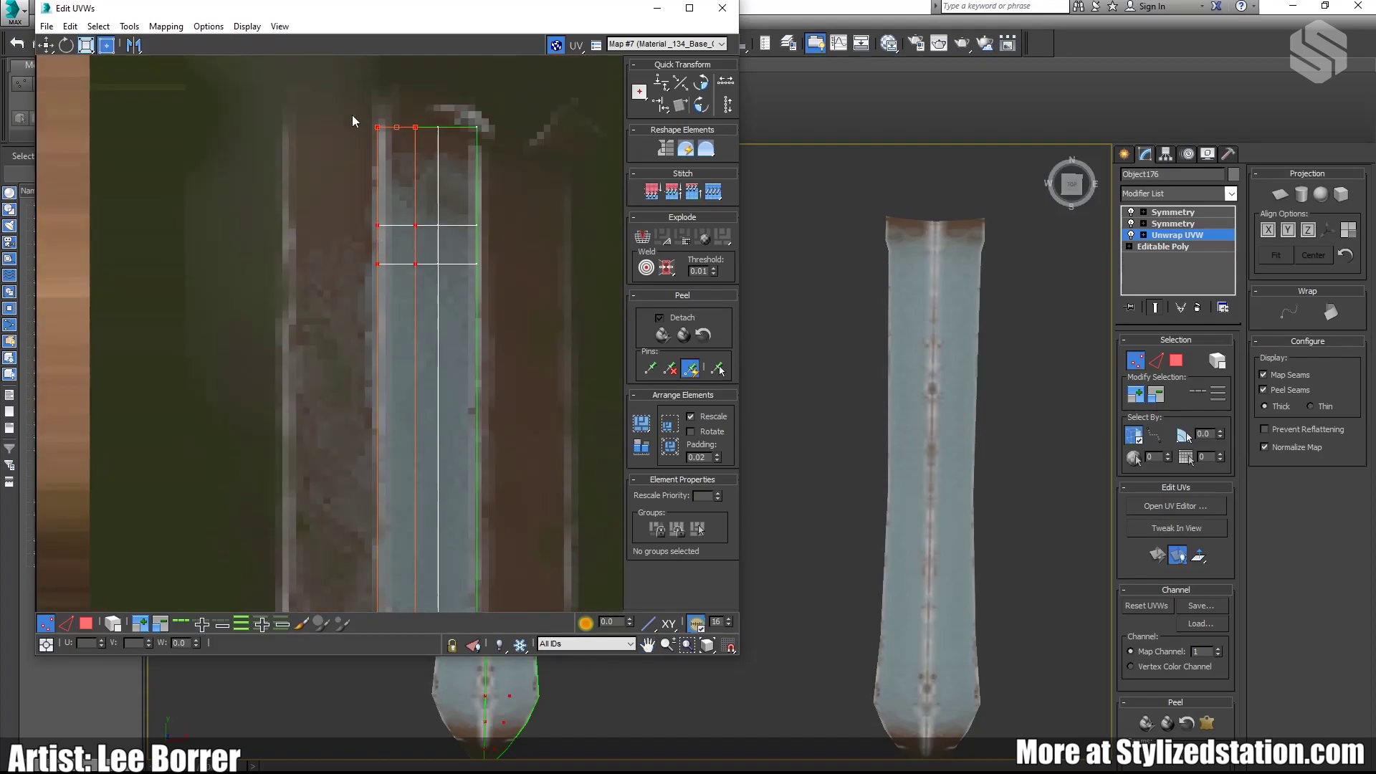
{"action": "left_click_drag", "start_coordinate": [352, 116], "coordinate": [391, 283]}
{"action": "scroll", "coordinate": [373, 257], "scroll_direction": "down", "scroll_amount": 5}
{"action": "middle_click_drag", "start_coordinate": [363, 311], "coordinate": [362, 237]}
{"action": "left_click_drag", "start_coordinate": [358, 114], "coordinate": [382, 510]}
{"action": "scroll", "coordinate": [393, 174], "scroll_direction": "up", "scroll_amount": 4}
{"action": "middle_click_drag", "start_coordinate": [393, 172], "coordinate": [398, 306]}
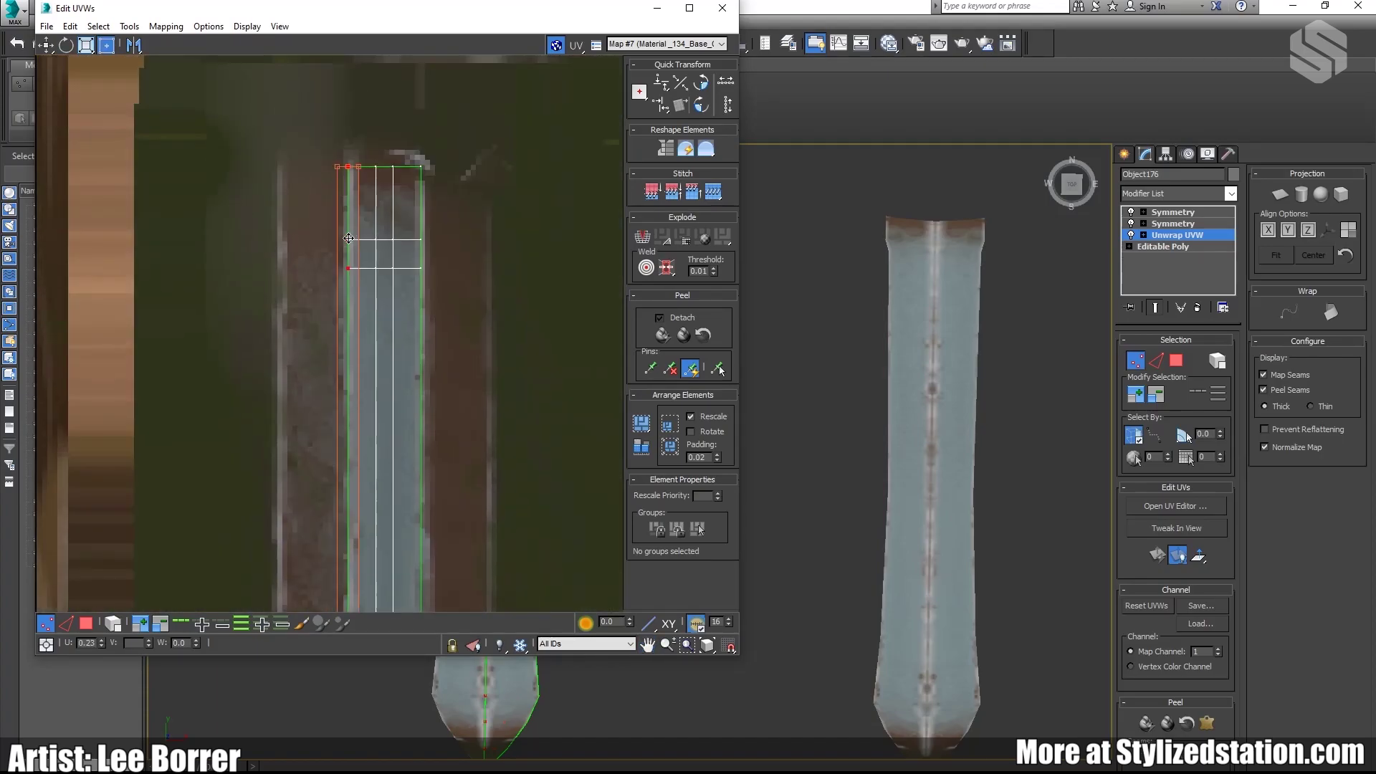
{"action": "left_click_drag", "start_coordinate": [349, 238], "coordinate": [339, 238]}
{"action": "middle_click_drag", "start_coordinate": [338, 238], "coordinate": [335, 265]}
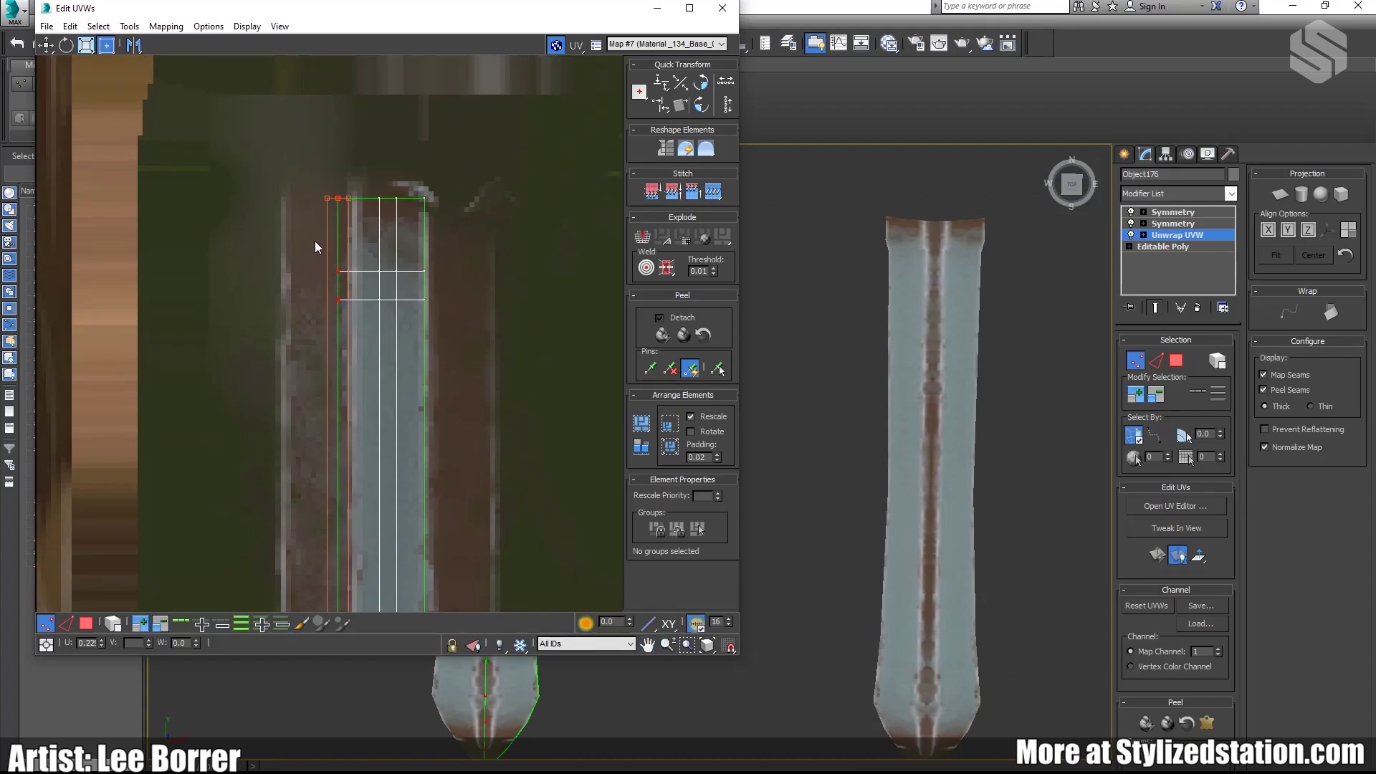
Step: Move the shell's upper-left vertices back inside the metal strip and lower the rows beneath, ending the centre line short of the blade's base
{"action": "left_click_drag", "start_coordinate": [317, 170], "coordinate": [344, 281]}
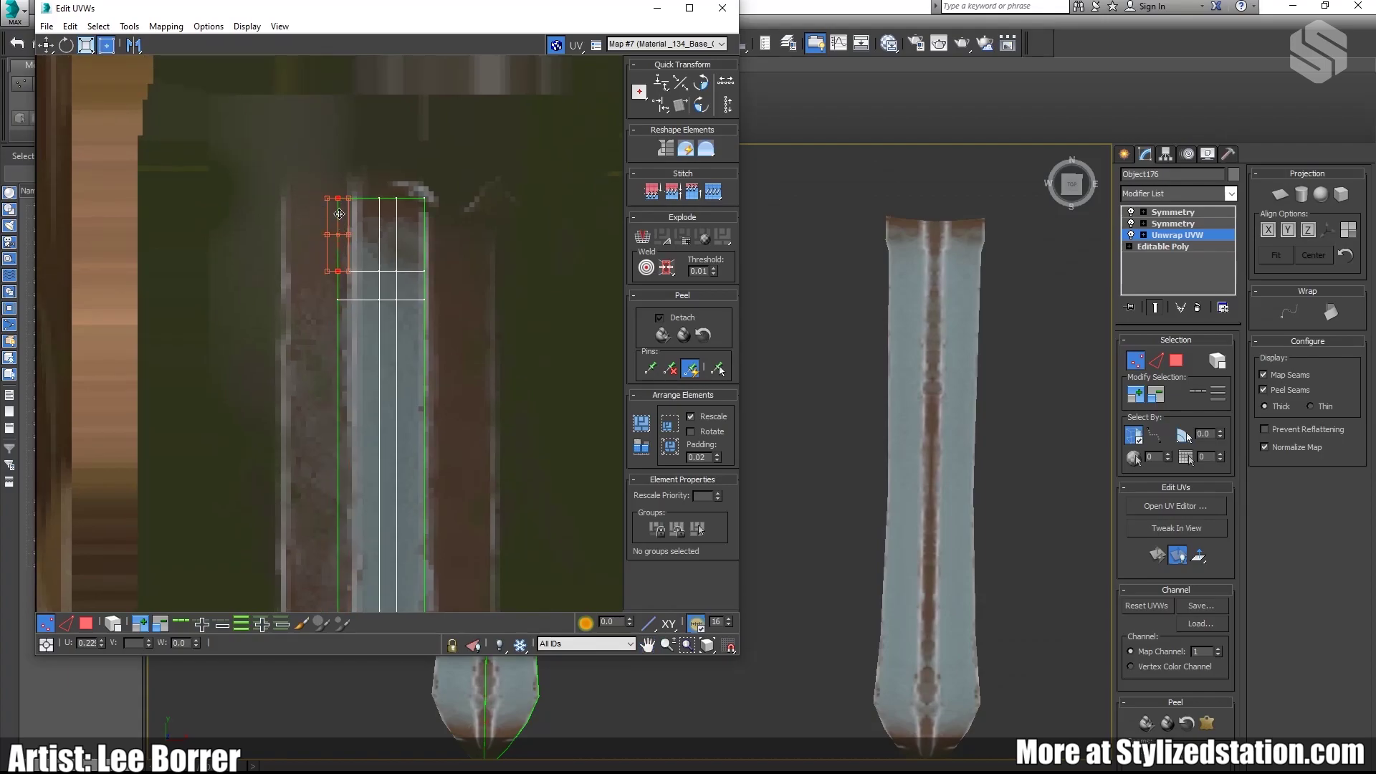
{"action": "left_click_drag", "start_coordinate": [339, 213], "coordinate": [355, 214]}
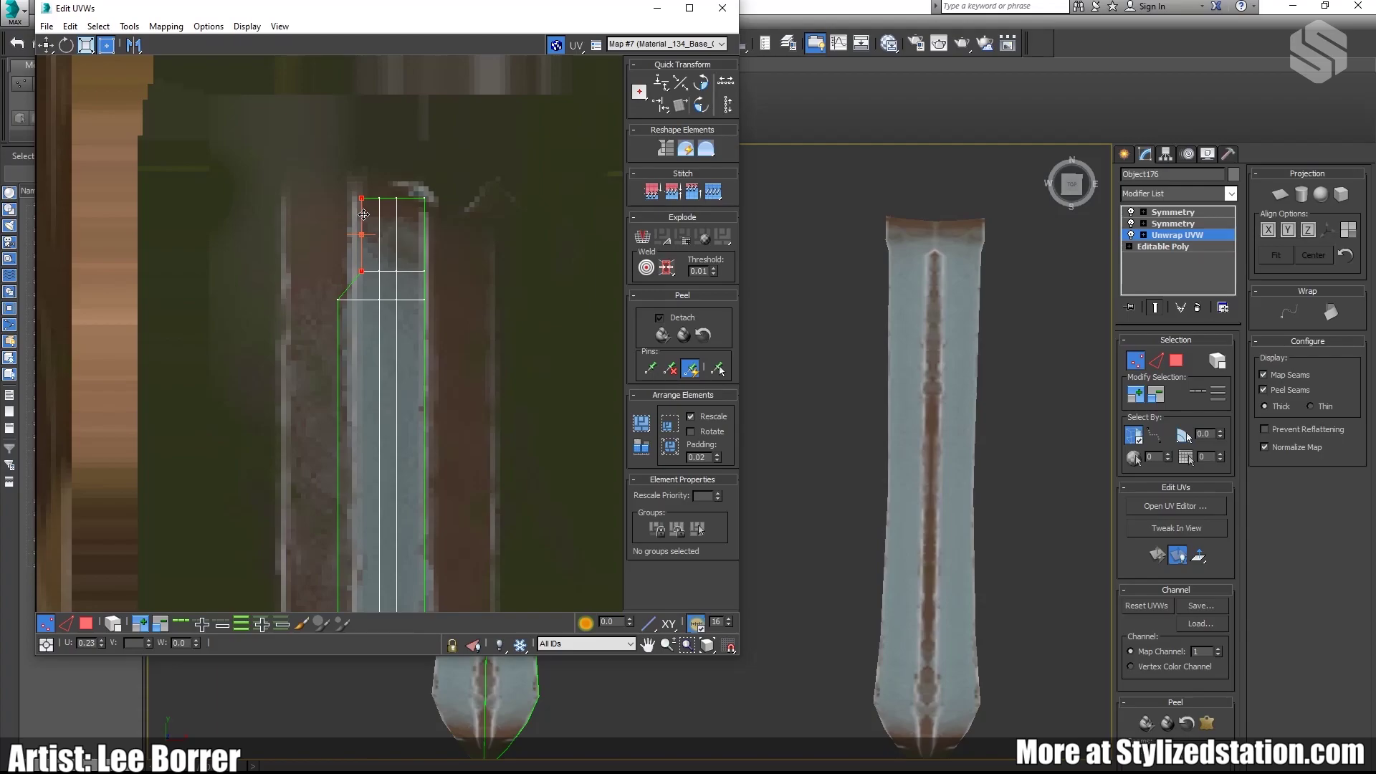
{"action": "scroll", "coordinate": [380, 273], "scroll_direction": "down", "scroll_amount": 2}
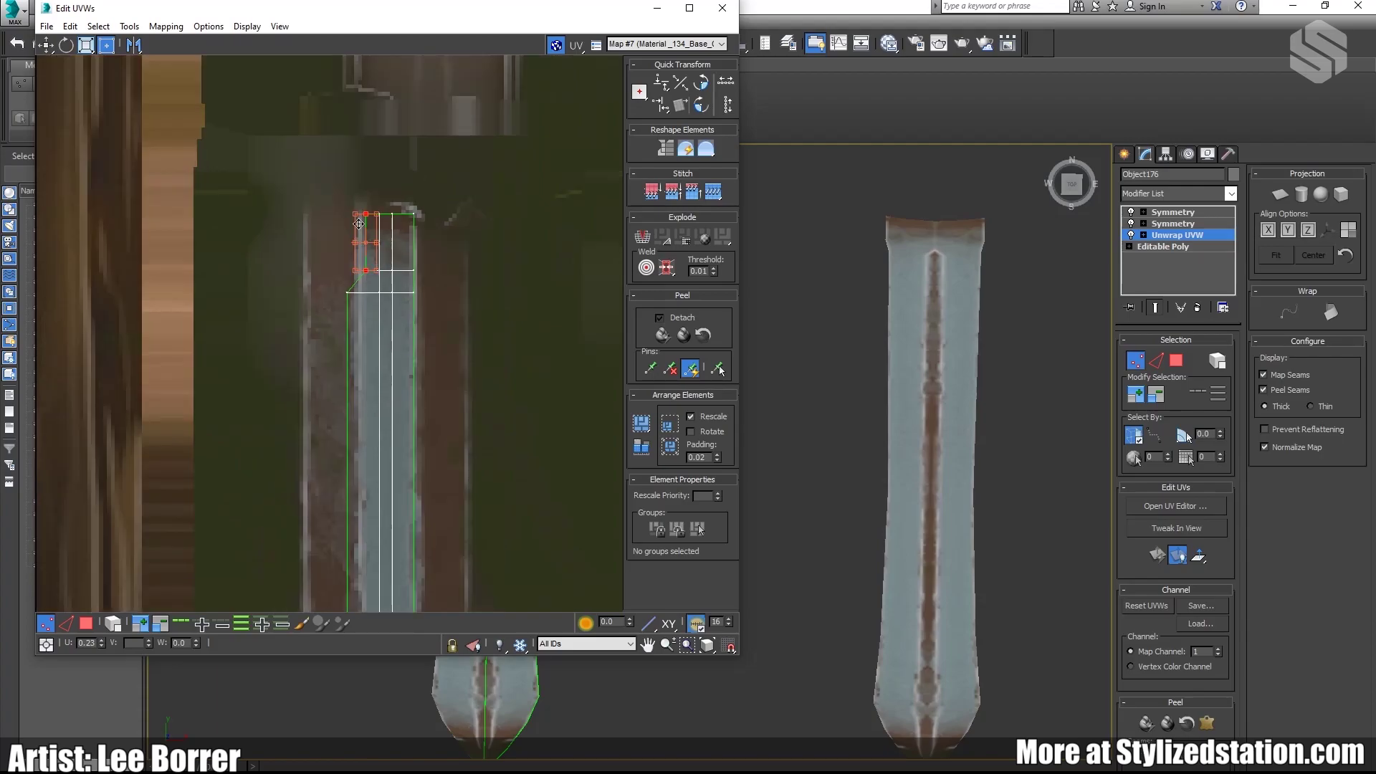
{"action": "left_click_drag", "start_coordinate": [337, 265], "coordinate": [404, 291]}
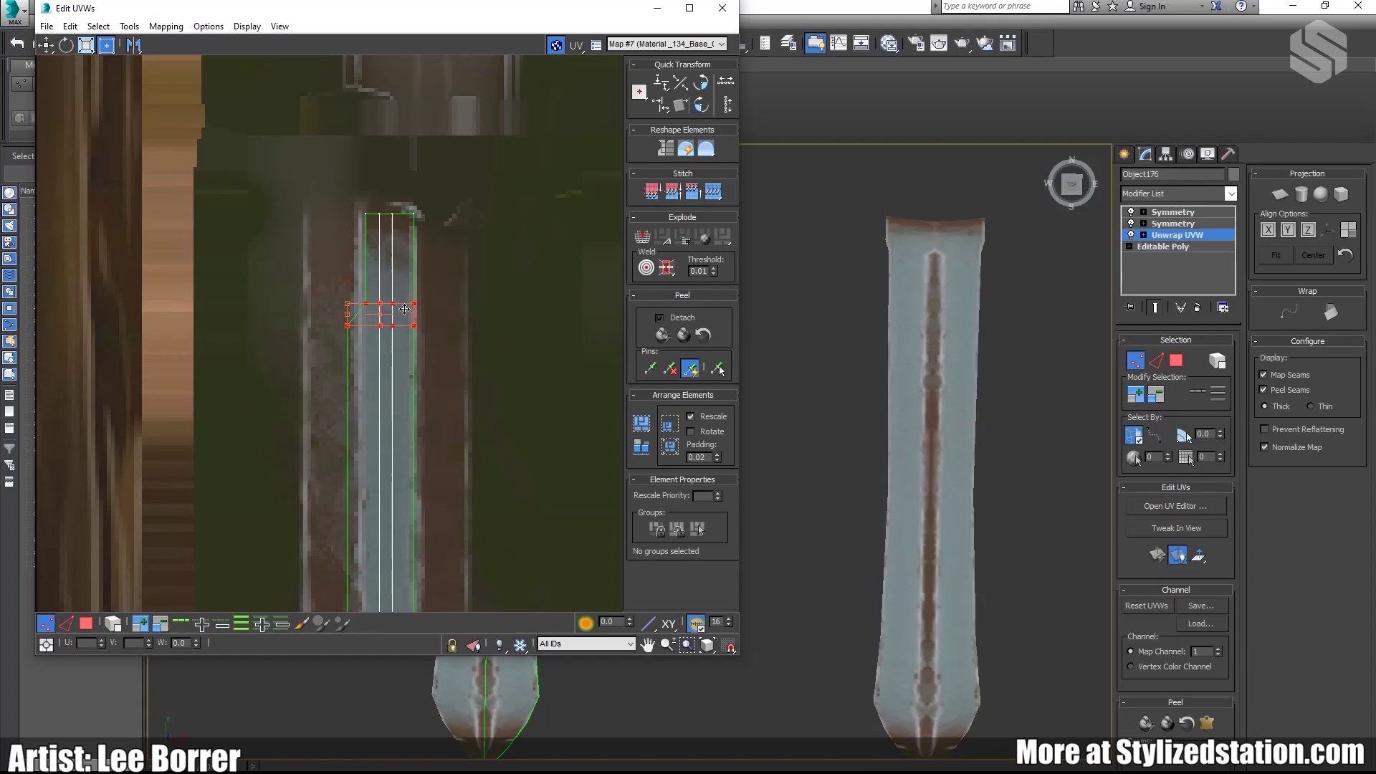
{"action": "middle_click_drag", "start_coordinate": [858, 338], "coordinate": [953, 334], "text": "alt"}
{"action": "scroll", "coordinate": [953, 334], "scroll_direction": "up", "scroll_amount": 5}
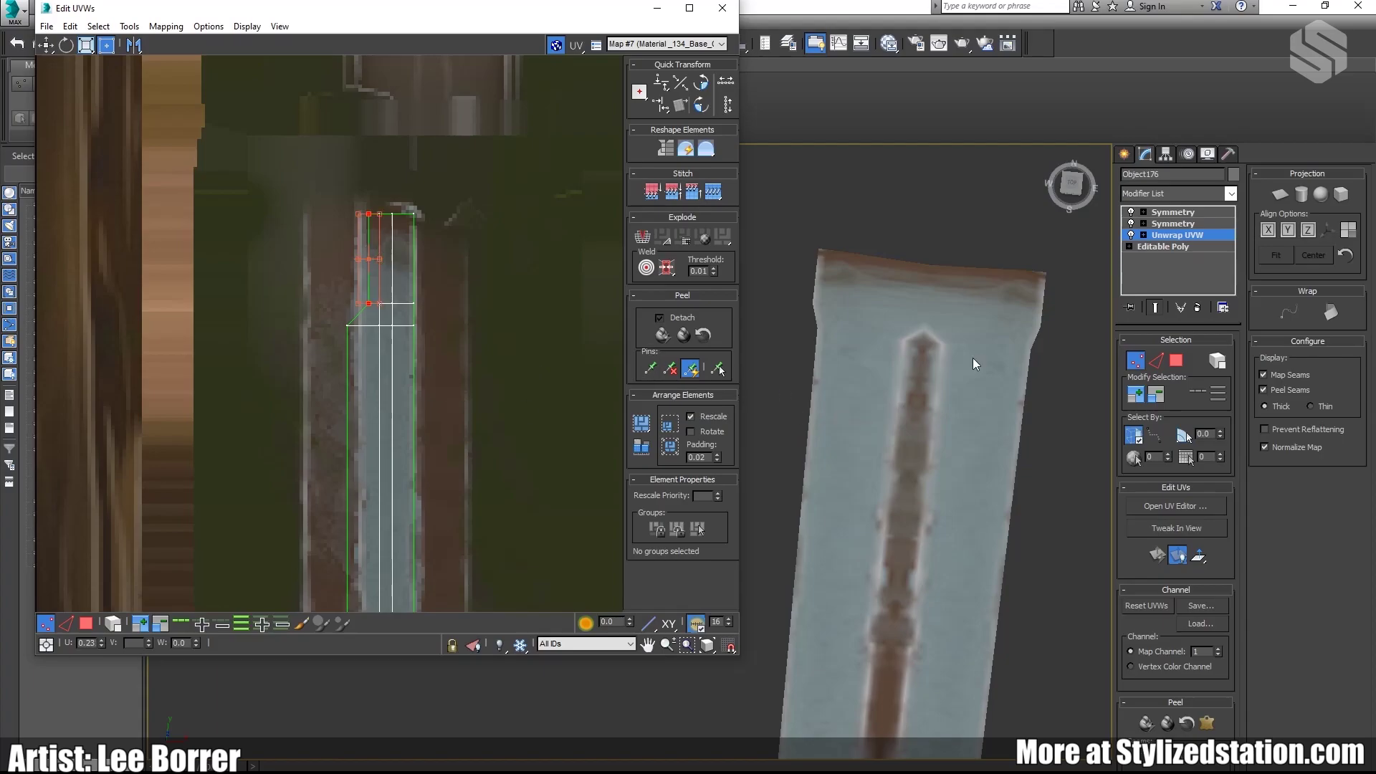
Step: Select the vertices along the UV shell's right edge and nudge them outward to the strip's light border
{"action": "middle_click_drag", "start_coordinate": [409, 268], "coordinate": [378, 120]}
{"action": "scroll", "coordinate": [428, 272], "scroll_direction": "down", "scroll_amount": 4}
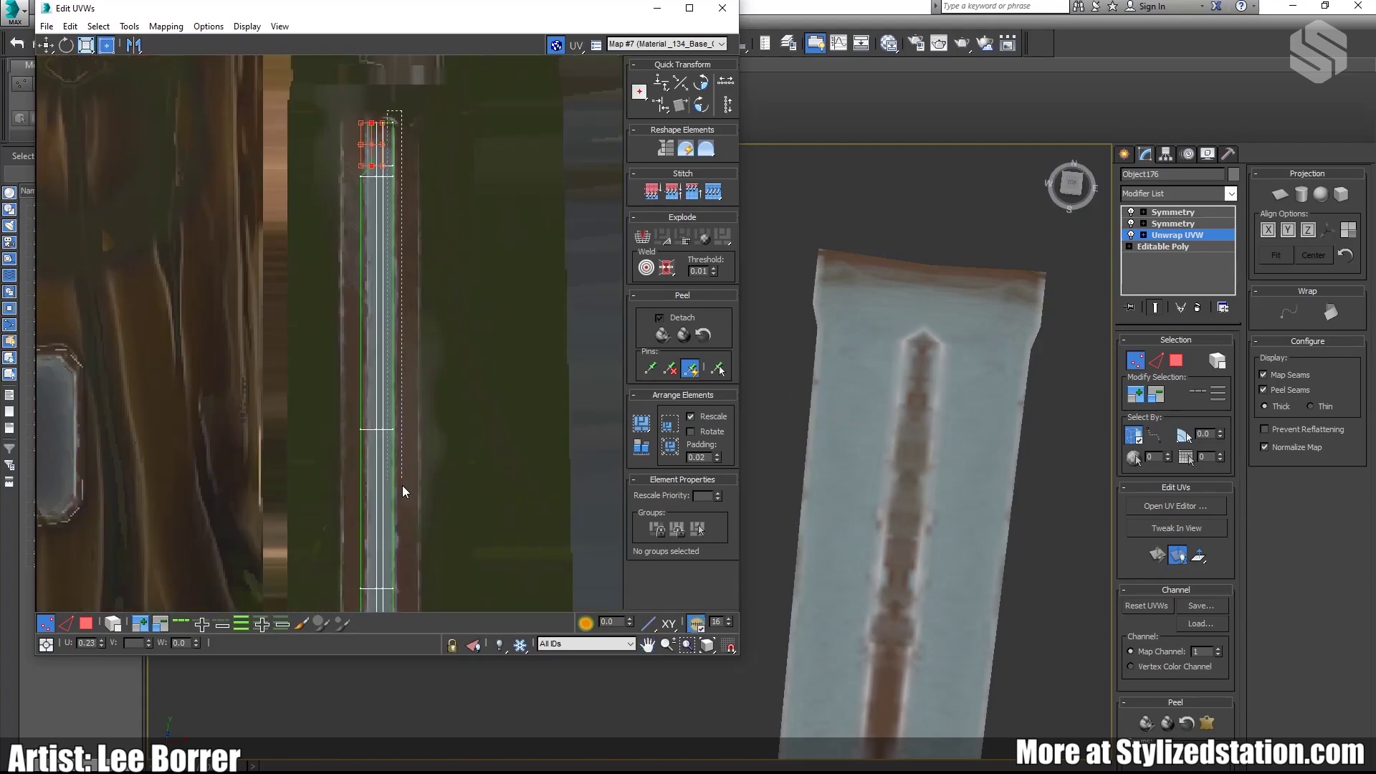
{"action": "left_click_drag", "start_coordinate": [402, 486], "coordinate": [402, 487]}
{"action": "middle_click_drag", "start_coordinate": [407, 486], "coordinate": [411, 223]}
{"action": "scroll", "coordinate": [398, 330], "scroll_direction": "up", "scroll_amount": 9}
{"action": "left_click_drag", "start_coordinate": [394, 276], "coordinate": [410, 306], "text": "ctrl"}
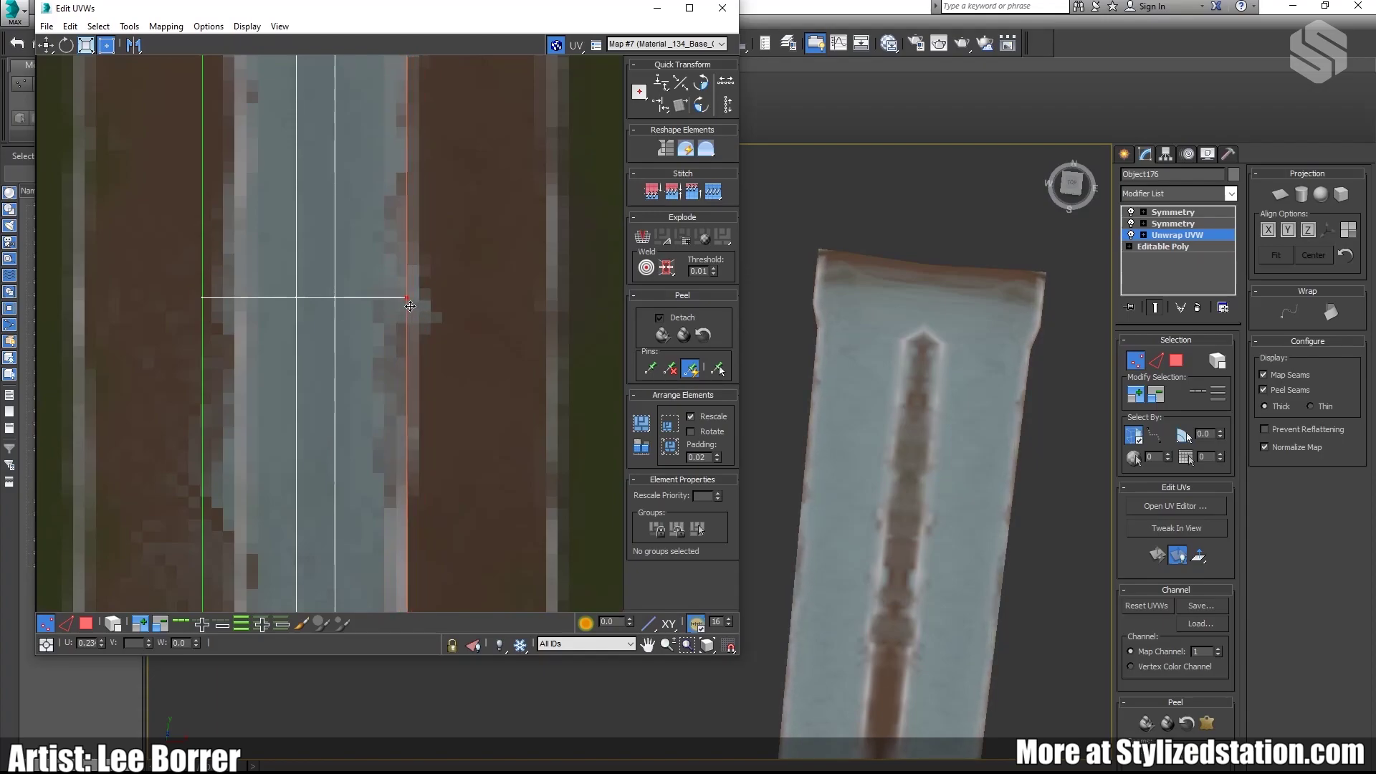
{"action": "middle_click_drag", "start_coordinate": [913, 439], "coordinate": [833, 512]}
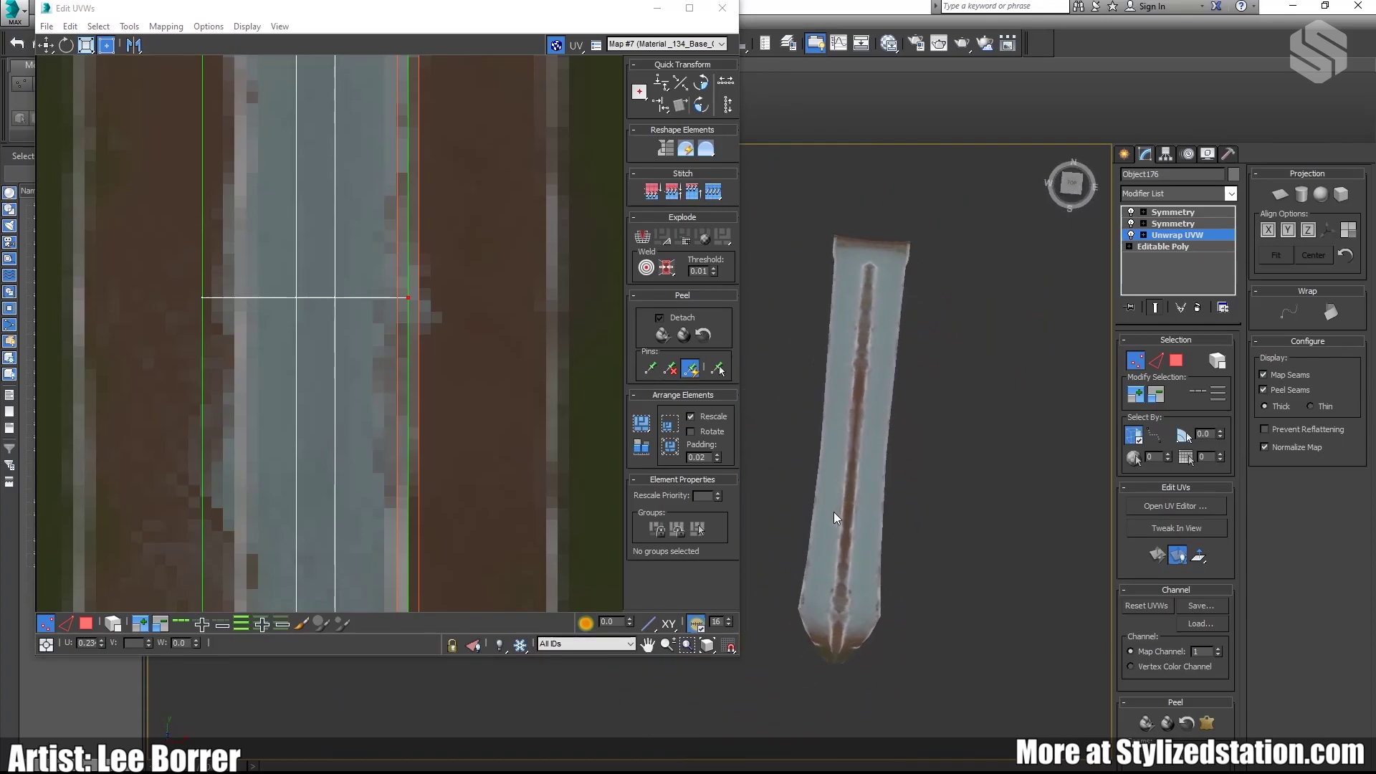
{"action": "scroll", "coordinate": [370, 393], "scroll_direction": "down", "scroll_amount": 3}
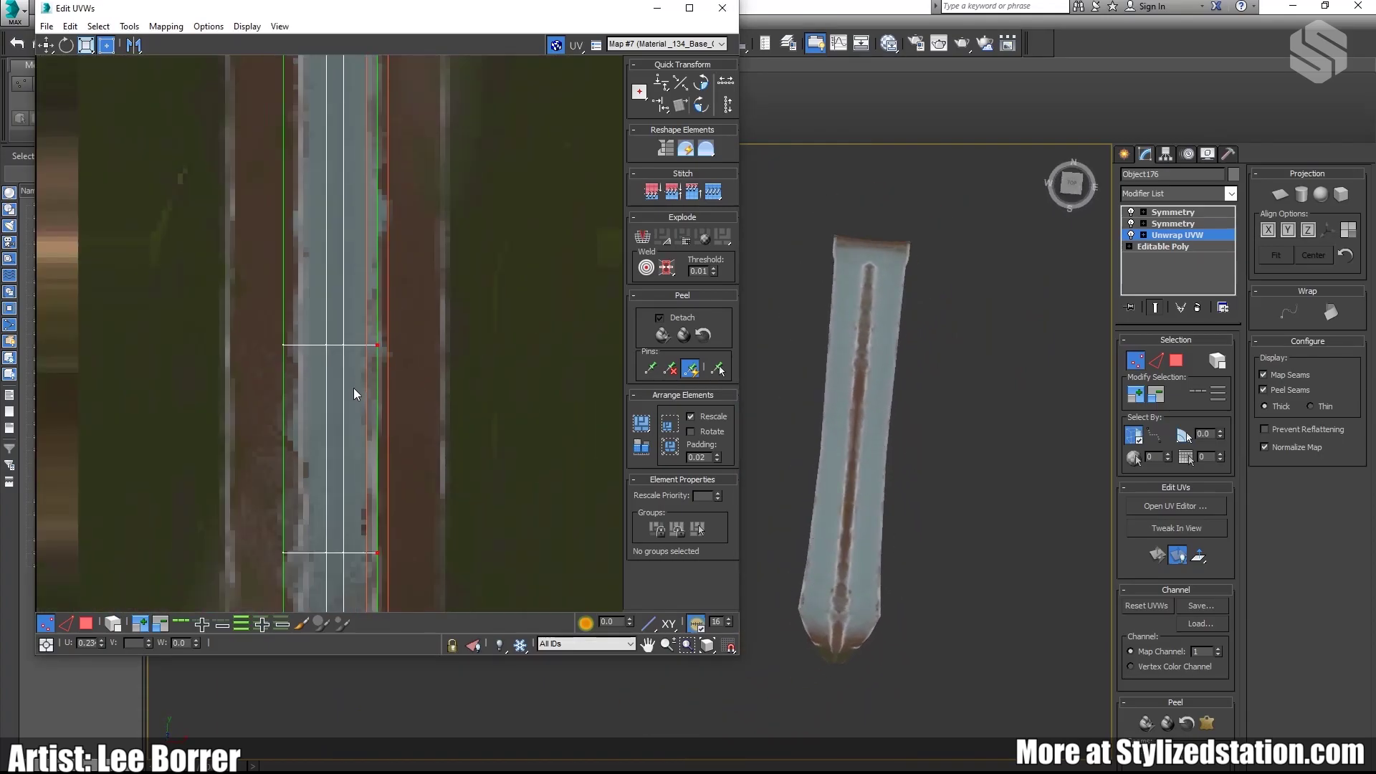
Step: Reposition the UV shell's two inner lengthwise edges across the width of the metal strip
{"action": "left_click", "coordinate": [65, 622]}
{"action": "left_click", "coordinate": [332, 518]}
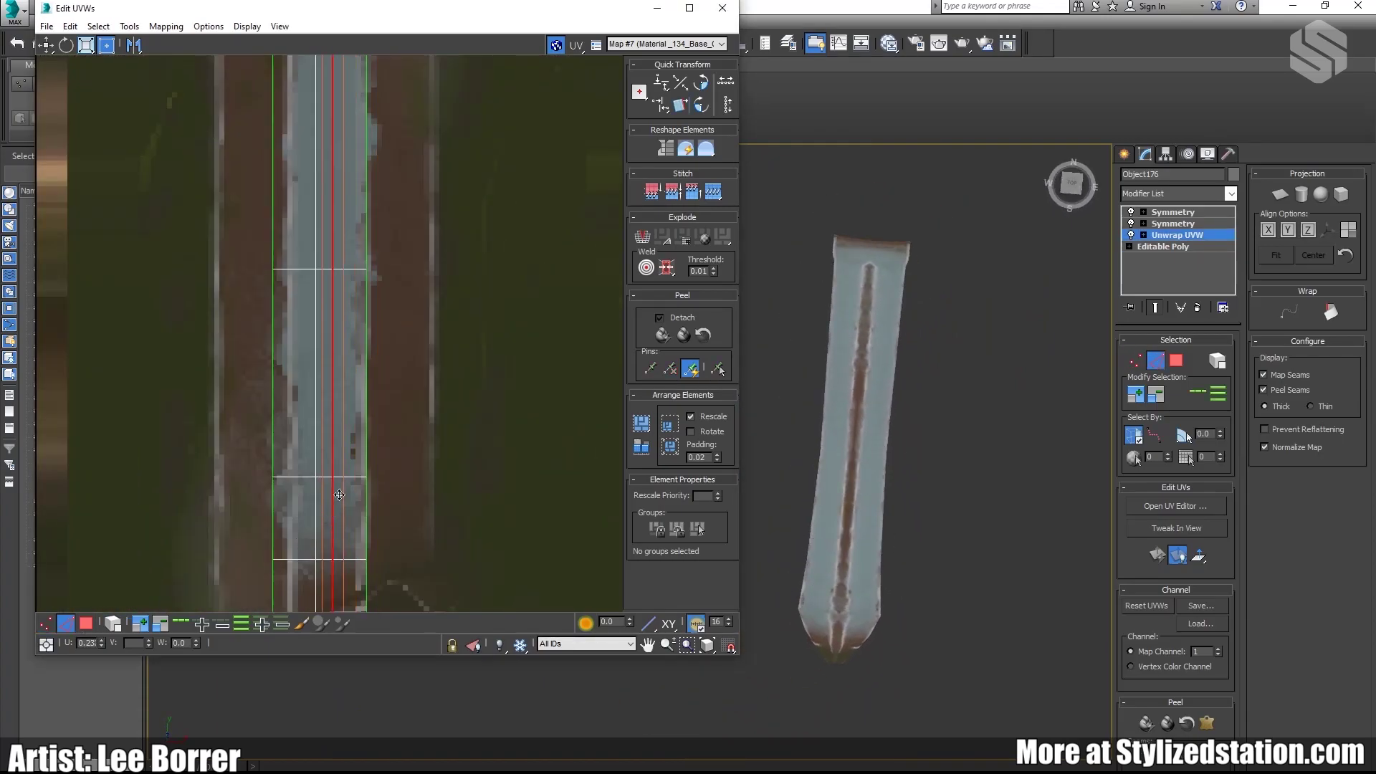
{"action": "scroll", "coordinate": [326, 486], "scroll_direction": "up", "scroll_amount": 3}
{"action": "mouse_move", "coordinate": [326, 485]}
{"action": "left_mouse_down"}
{"action": "mouse_move", "coordinate": [383, 490]}
{"action": "mouse_move", "coordinate": [265, 484]}
{"action": "mouse_move", "coordinate": [307, 480]}
{"action": "left_mouse_up"}
{"action": "left_click", "coordinate": [285, 489]}
{"action": "scroll", "coordinate": [307, 480], "scroll_direction": "down", "scroll_amount": 5}
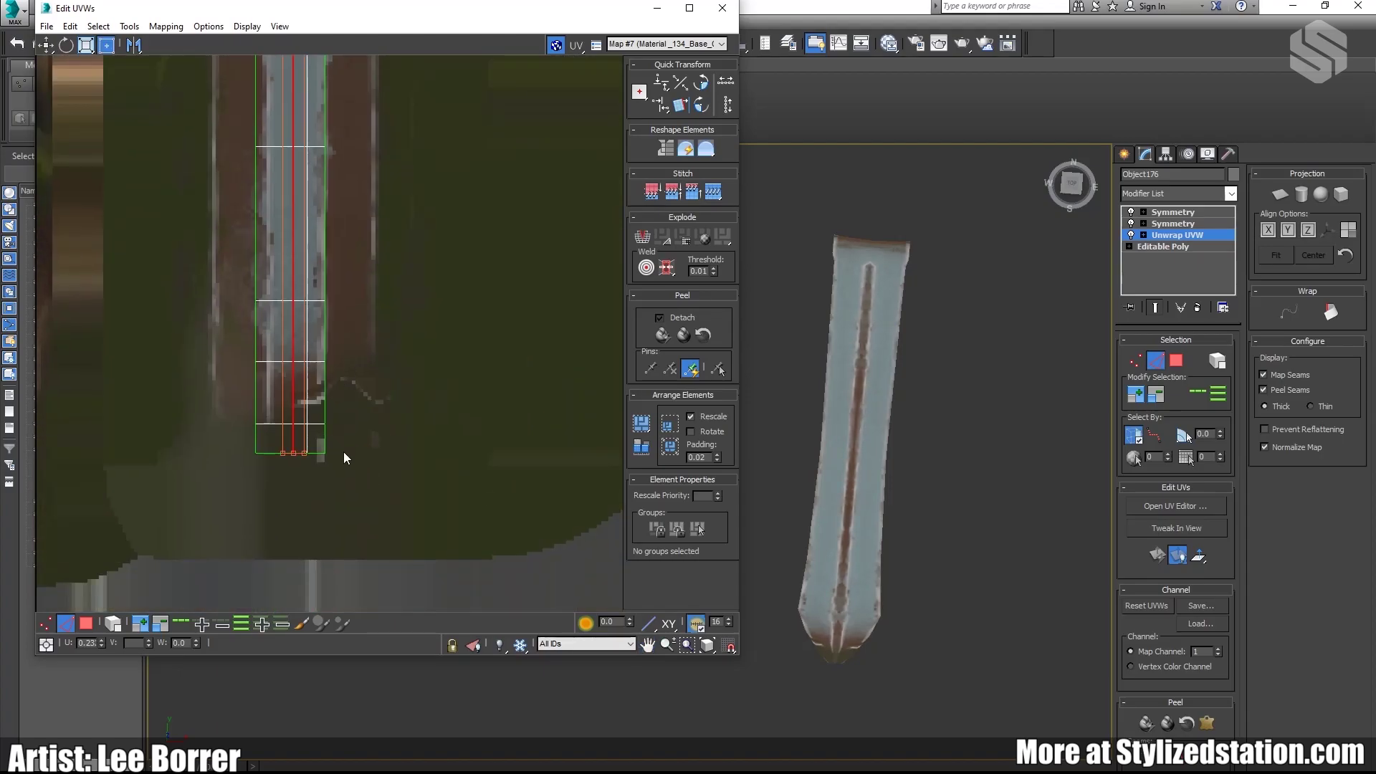
Step: Move the rows of UV vertices at the blade's tip up the strip, clear of its rusted lower end
{"action": "left_click_drag", "start_coordinate": [213, 294], "coordinate": [214, 298]}
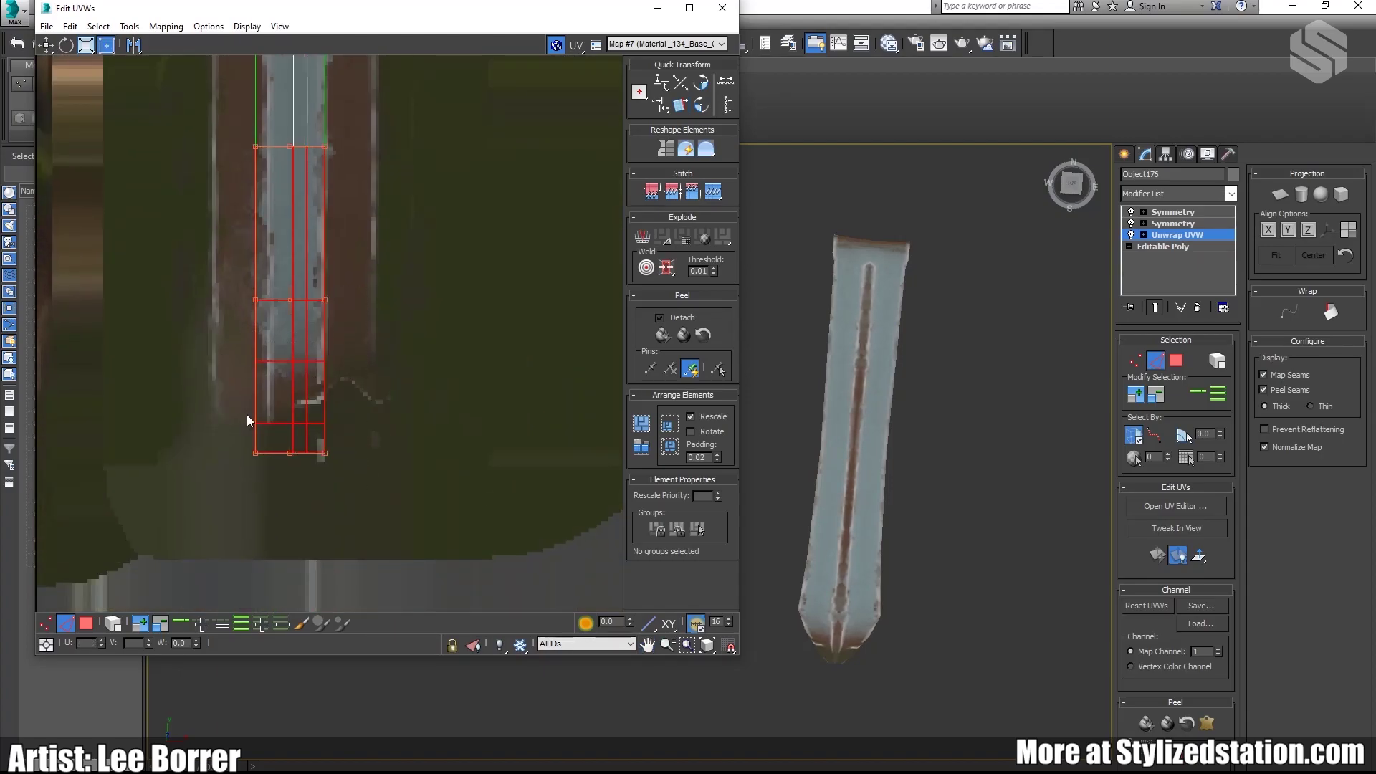
{"action": "left_click", "coordinate": [48, 619]}
{"action": "left_click_drag", "start_coordinate": [262, 308], "coordinate": [230, 255]}
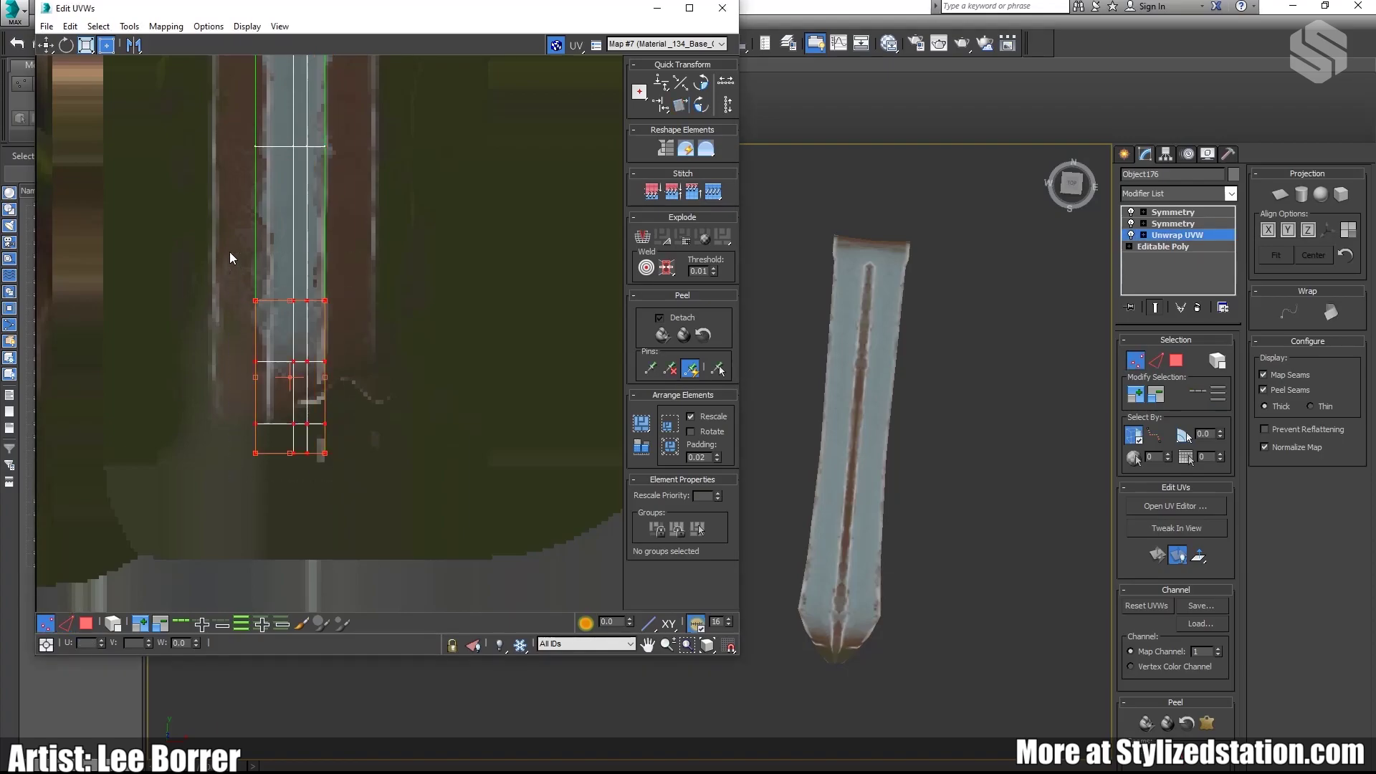
{"action": "middle_click_drag", "start_coordinate": [276, 311], "coordinate": [316, 393]}
{"action": "left_click_drag", "start_coordinate": [307, 446], "coordinate": [320, 342]}
{"action": "middle_click_drag", "start_coordinate": [321, 342], "coordinate": [341, 419]}
{"action": "scroll", "coordinate": [341, 420], "scroll_direction": "up", "scroll_amount": 1}
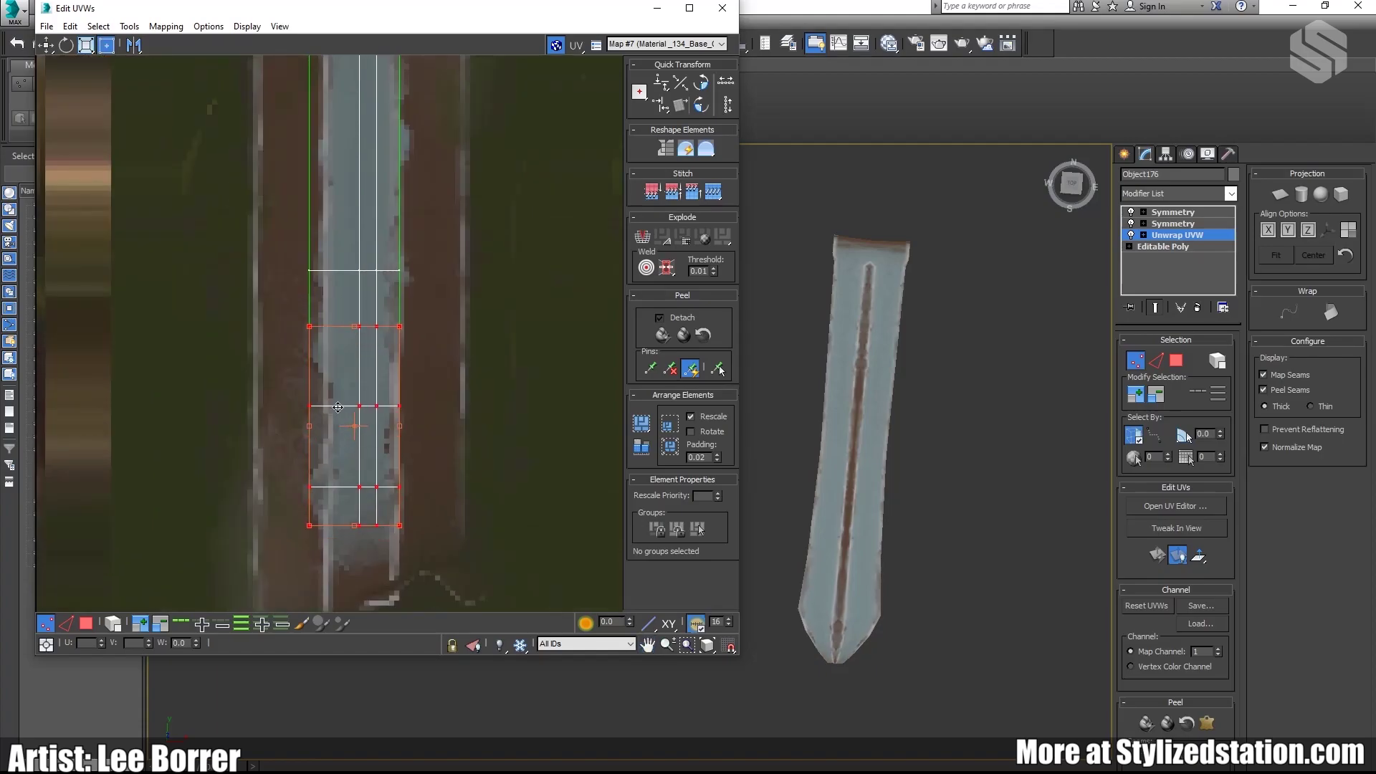
{"action": "scroll", "coordinate": [342, 416], "scroll_direction": "down", "scroll_amount": 4}
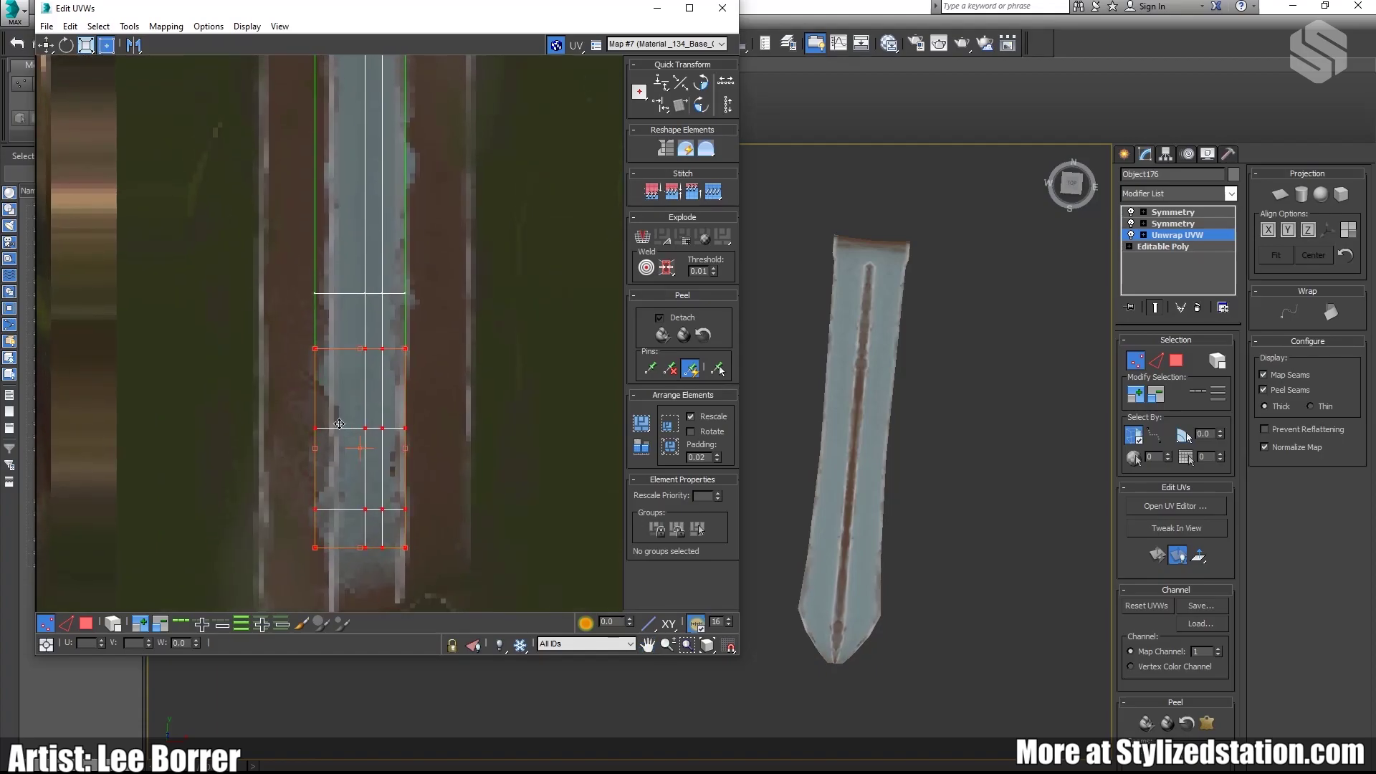
{"action": "middle_click_drag", "start_coordinate": [337, 363], "coordinate": [341, 383]}
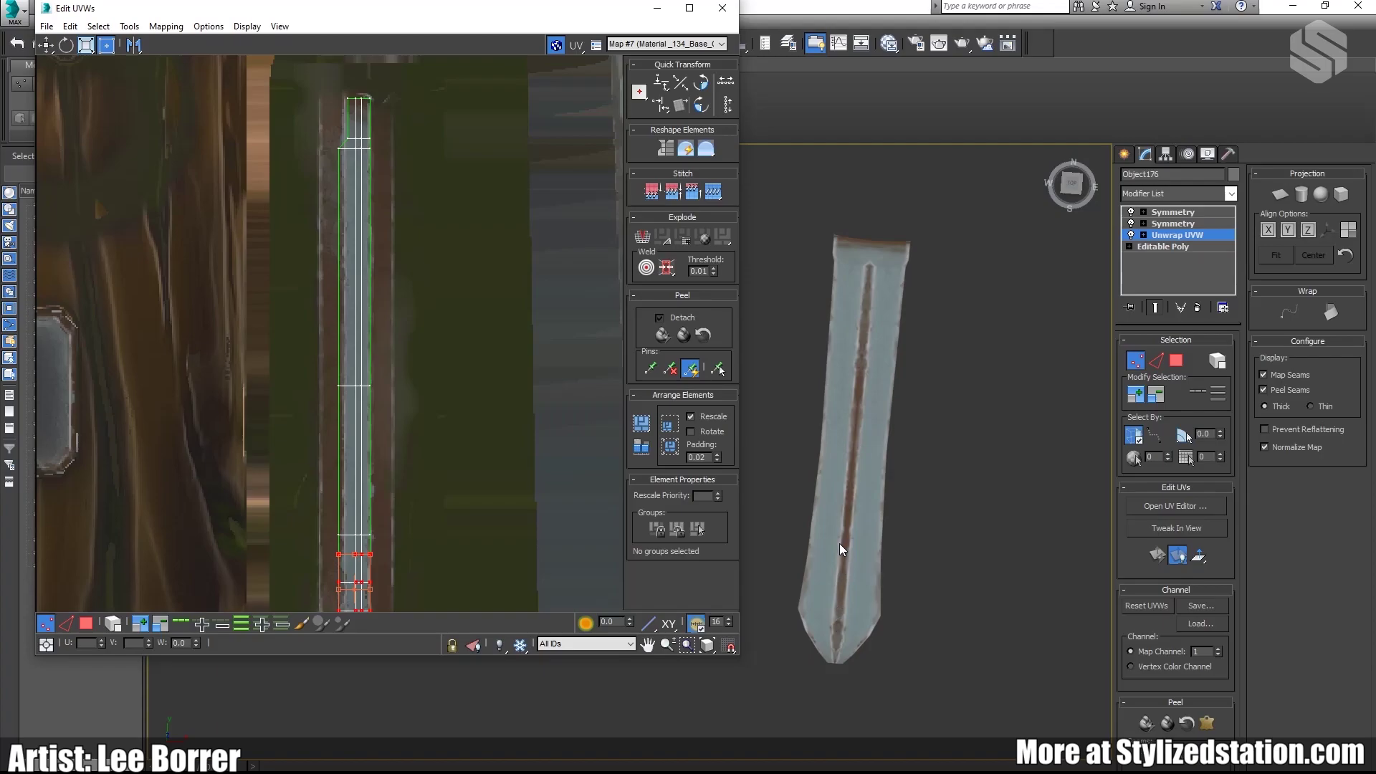
Step: Shift the whole group of lower UV rows further up the metal strip
{"action": "scroll", "coordinate": [320, 440], "scroll_direction": "up", "scroll_amount": 3}
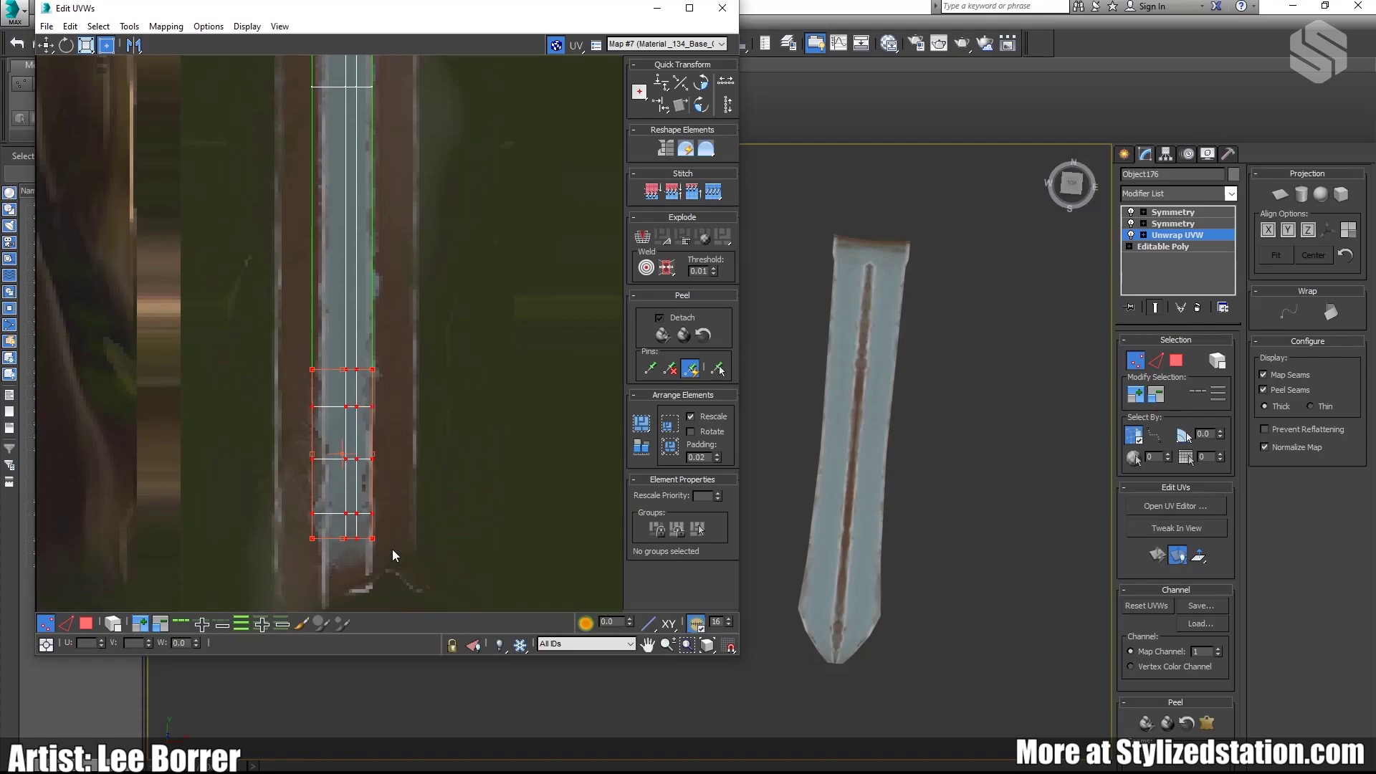
{"action": "left_click_drag", "start_coordinate": [330, 460], "coordinate": [338, 323]}
{"action": "middle_click_drag", "start_coordinate": [340, 330], "coordinate": [335, 488]}
{"action": "scroll", "coordinate": [335, 488], "scroll_direction": "down", "scroll_amount": 2}
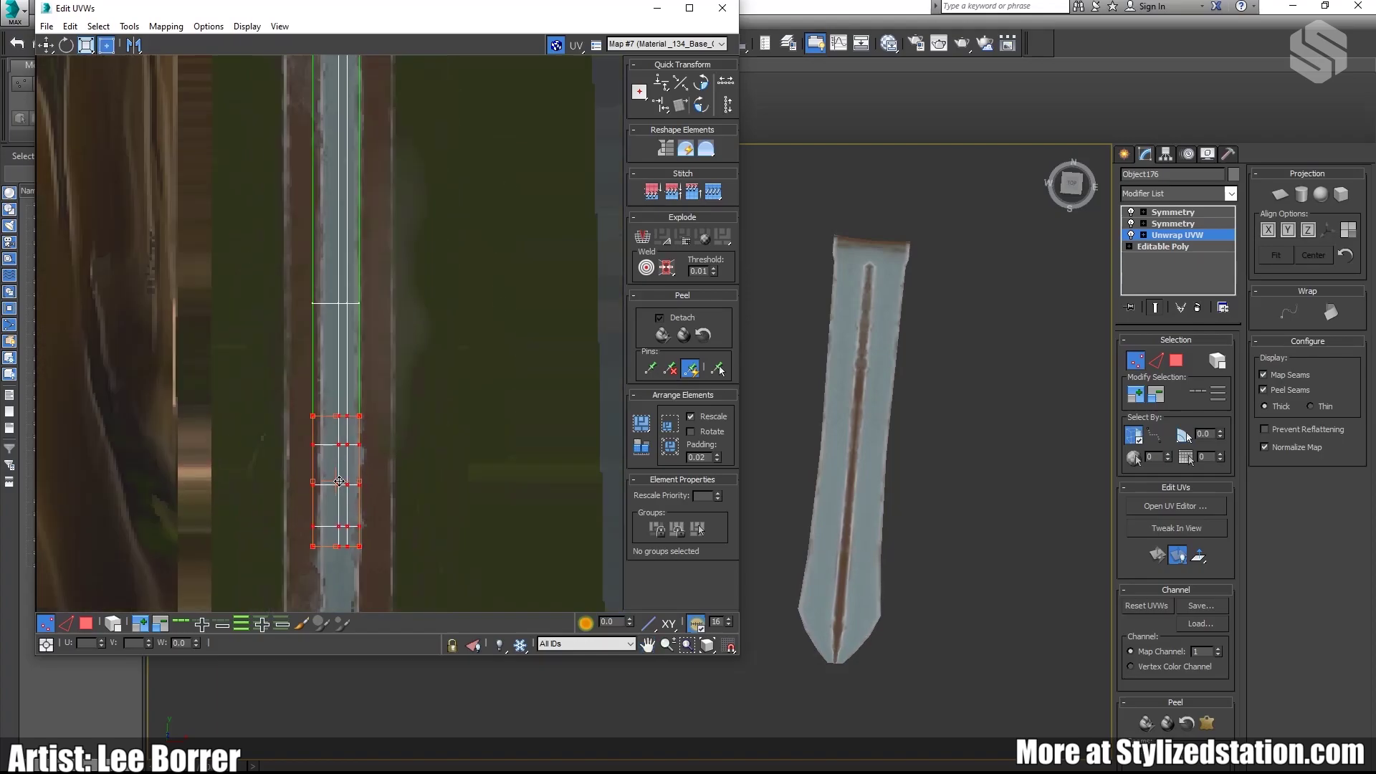
Step: Slide the shell's middle UV row down toward the tip rows and adjust the second row below the blade's base
{"action": "left_click_drag", "start_coordinate": [367, 356], "coordinate": [321, 409]}
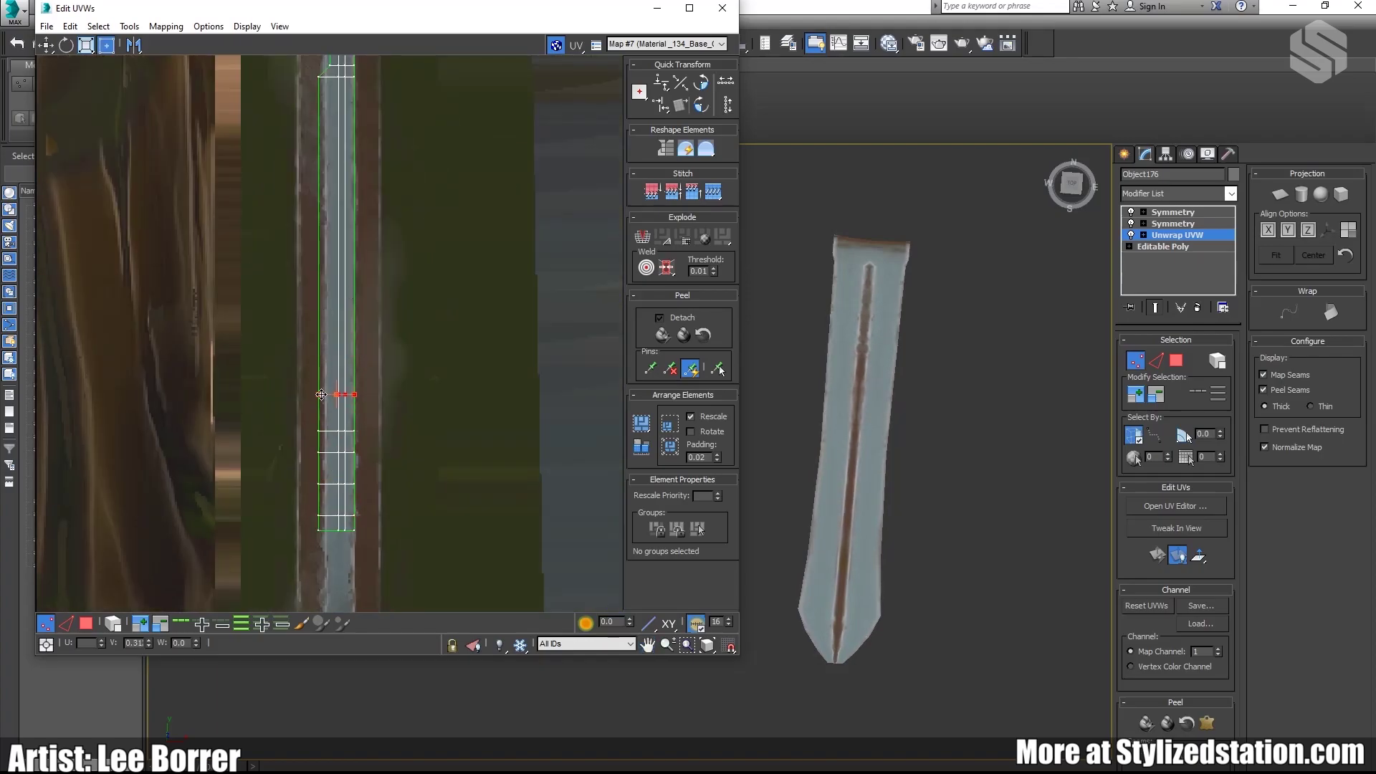
{"action": "middle_click_drag", "start_coordinate": [322, 245], "coordinate": [353, 353]}
{"action": "left_click_drag", "start_coordinate": [398, 198], "coordinate": [355, 339]}
{"action": "scroll", "coordinate": [352, 164], "scroll_direction": "up", "scroll_amount": 5}
{"action": "left_click_drag", "start_coordinate": [401, 594], "coordinate": [401, 217], "text": "shift"}
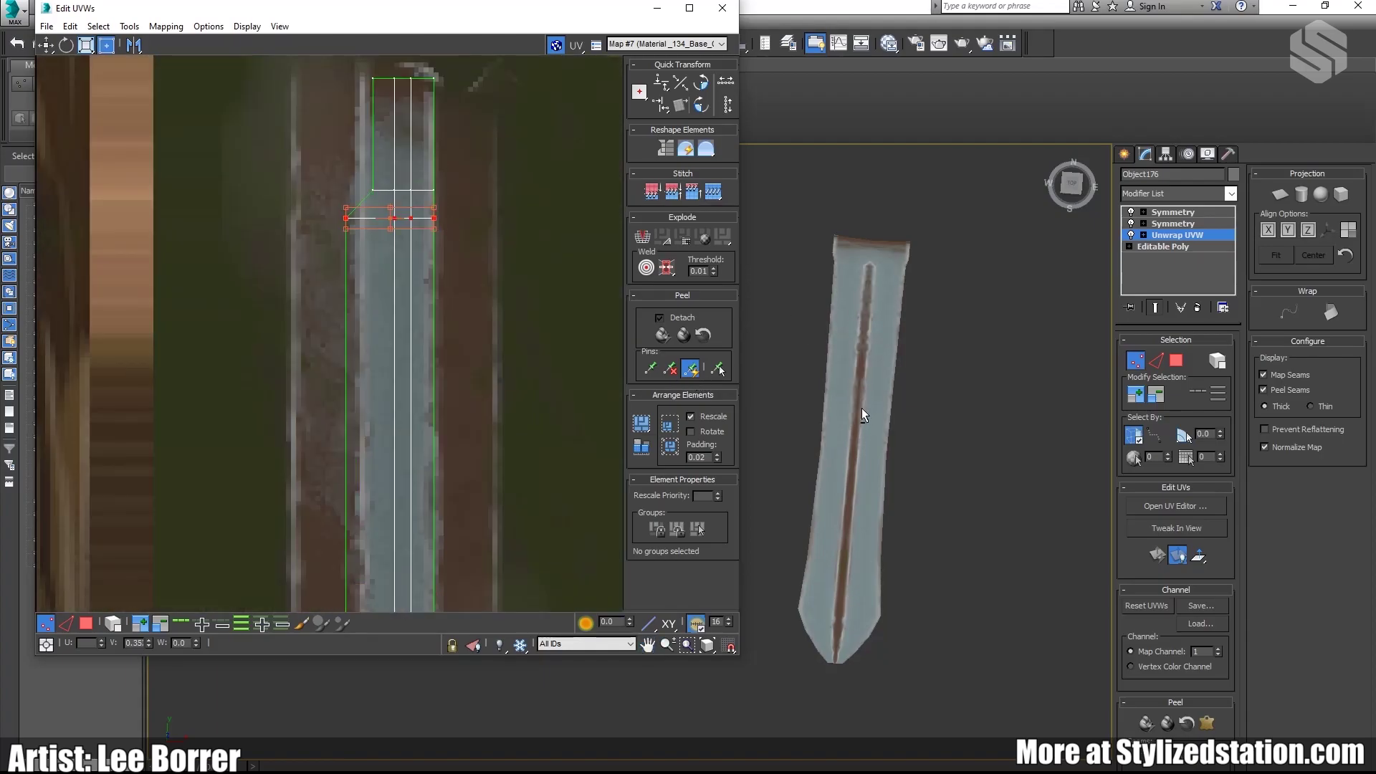
Step: Slide the second UV row below the base down close to the middle row, so the centre line widens gradually
{"action": "middle_click_drag", "start_coordinate": [861, 407], "coordinate": [831, 386], "text": "alt"}
{"action": "scroll", "coordinate": [501, 395], "scroll_direction": "down", "scroll_amount": 4}
{"action": "left_click_drag", "start_coordinate": [444, 420], "coordinate": [415, 262]}
{"action": "left_click_drag", "start_coordinate": [429, 430], "coordinate": [422, 442]}
{"action": "left_click_drag", "start_coordinate": [406, 259], "coordinate": [463, 284]}
{"action": "left_click_drag", "start_coordinate": [430, 272], "coordinate": [584, 451]}
{"action": "scroll", "coordinate": [426, 451], "scroll_direction": "up", "scroll_amount": 6}
{"action": "left_click_drag", "start_coordinate": [497, 432], "coordinate": [498, 419]}
{"action": "scroll", "coordinate": [433, 412], "scroll_direction": "down", "scroll_amount": 5}
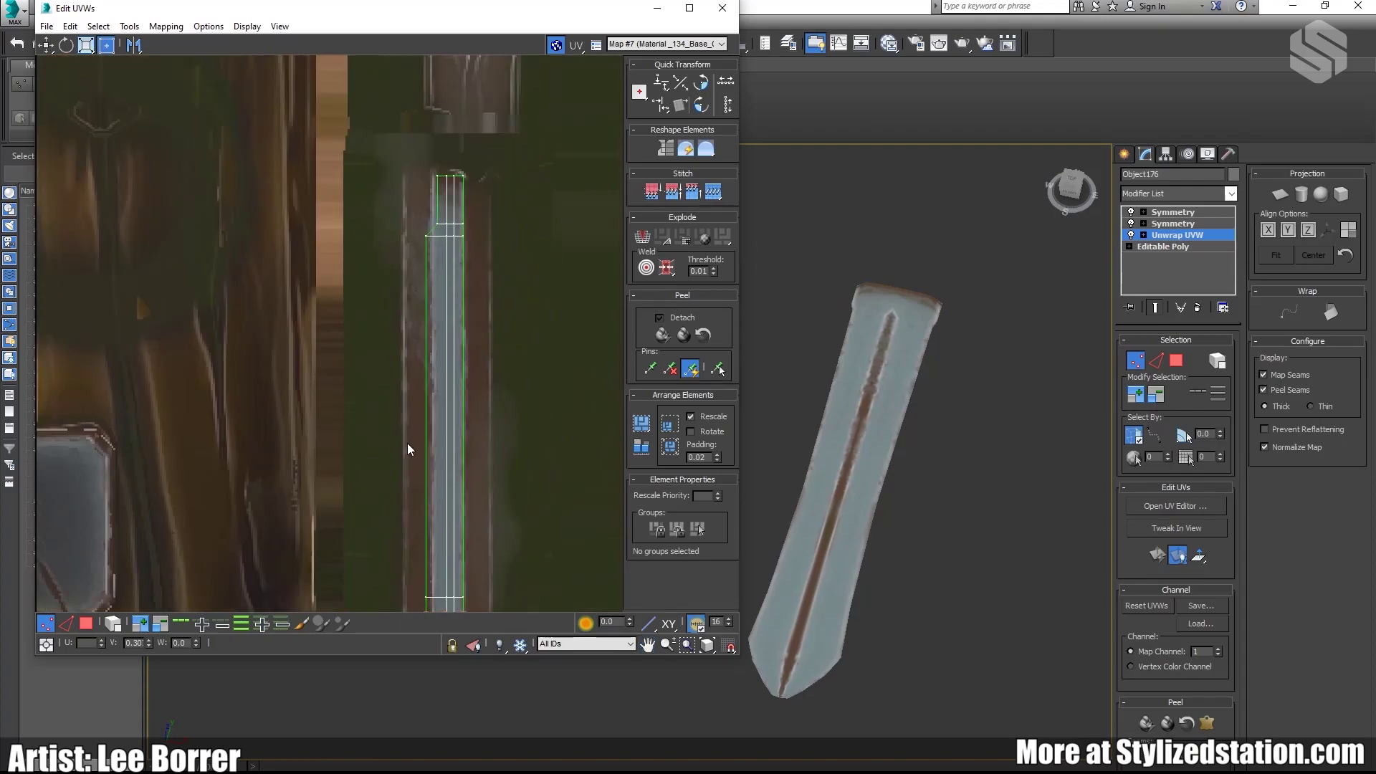
{"action": "left_click_drag", "start_coordinate": [439, 242], "coordinate": [405, 558]}
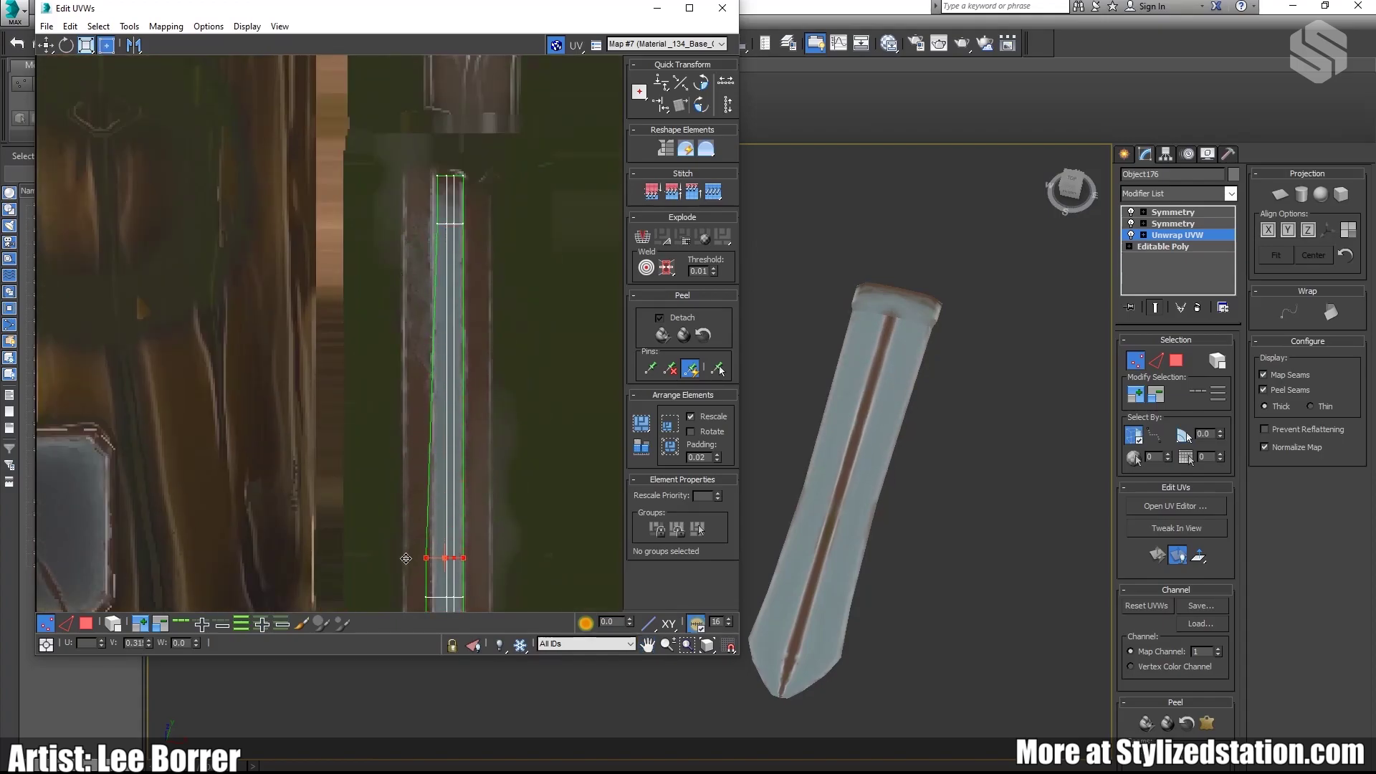
Step: Fine-tune the height of the UV row nearest the blade's base to set where the dark centre line ends
{"action": "middle_click_drag", "start_coordinate": [841, 501], "coordinate": [789, 494], "text": "alt"}
{"action": "middle_click_drag", "start_coordinate": [449, 264], "coordinate": [431, 217]}
{"action": "scroll", "coordinate": [432, 217], "scroll_direction": "up", "scroll_amount": 3}
{"action": "left_click_drag", "start_coordinate": [531, 190], "coordinate": [431, 209]}
{"action": "middle_click_drag", "start_coordinate": [883, 465], "coordinate": [901, 418]}
{"action": "middle_click_drag", "start_coordinate": [901, 236], "coordinate": [900, 425]}
{"action": "scroll", "coordinate": [900, 425], "scroll_direction": "up", "scroll_amount": 4}
{"action": "middle_click_drag", "start_coordinate": [900, 426], "coordinate": [896, 401], "text": "alt"}
{"action": "left_click_drag", "start_coordinate": [431, 211], "coordinate": [431, 218]}
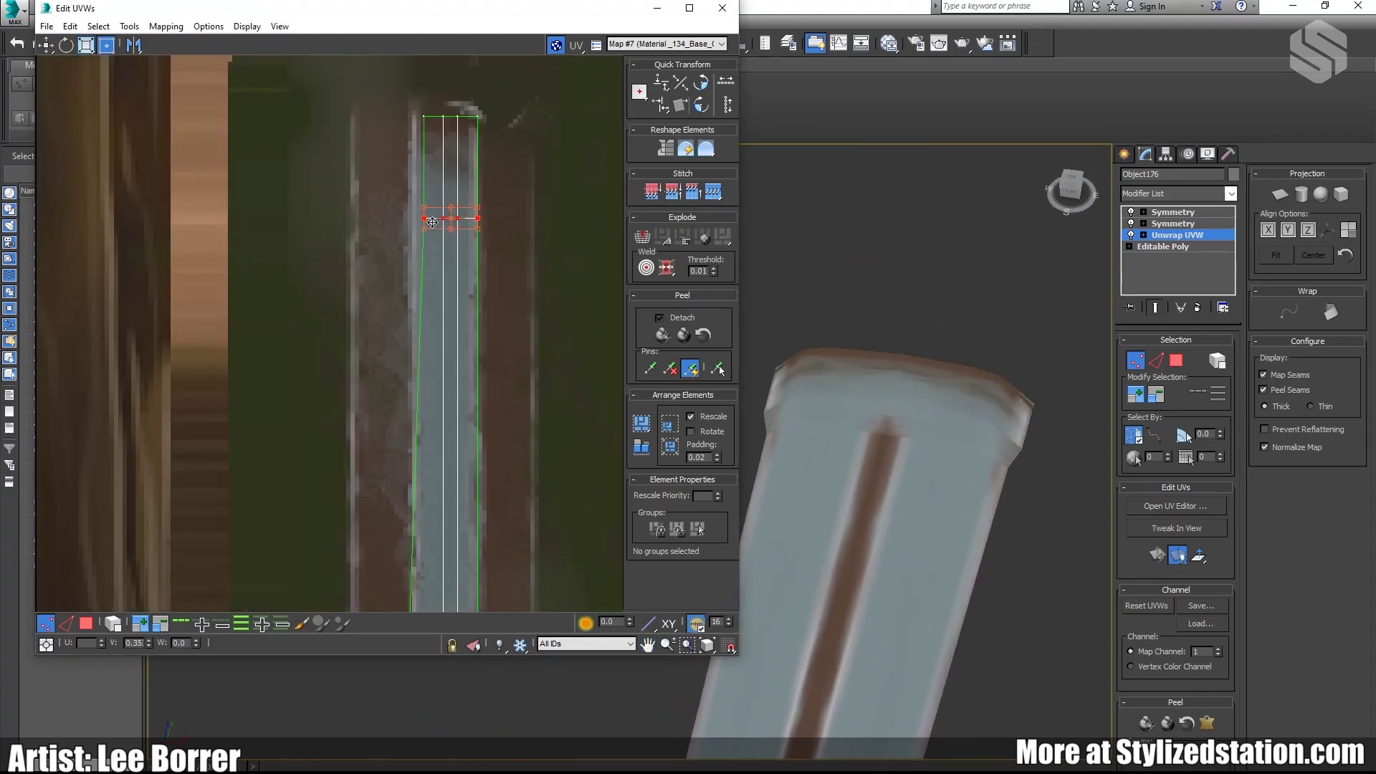
Step: Adjust the position of the UV row just above the shell's lowest row at the blade's tip
{"action": "scroll", "coordinate": [432, 222], "scroll_direction": "down", "scroll_amount": 3}
{"action": "scroll", "coordinate": [928, 526], "scroll_direction": "down", "scroll_amount": 3}
{"action": "middle_click_drag", "start_coordinate": [929, 526], "coordinate": [863, 494], "text": "alt"}
{"action": "scroll", "coordinate": [989, 582], "scroll_direction": "up", "scroll_amount": 4}
{"action": "scroll", "coordinate": [440, 530], "scroll_direction": "up", "scroll_amount": 5}
{"action": "scroll", "coordinate": [357, 387], "scroll_direction": "down", "scroll_amount": 3}
{"action": "left_click_drag", "start_coordinate": [338, 432], "coordinate": [370, 463]}
{"action": "scroll", "coordinate": [347, 374], "scroll_direction": "up", "scroll_amount": 3}
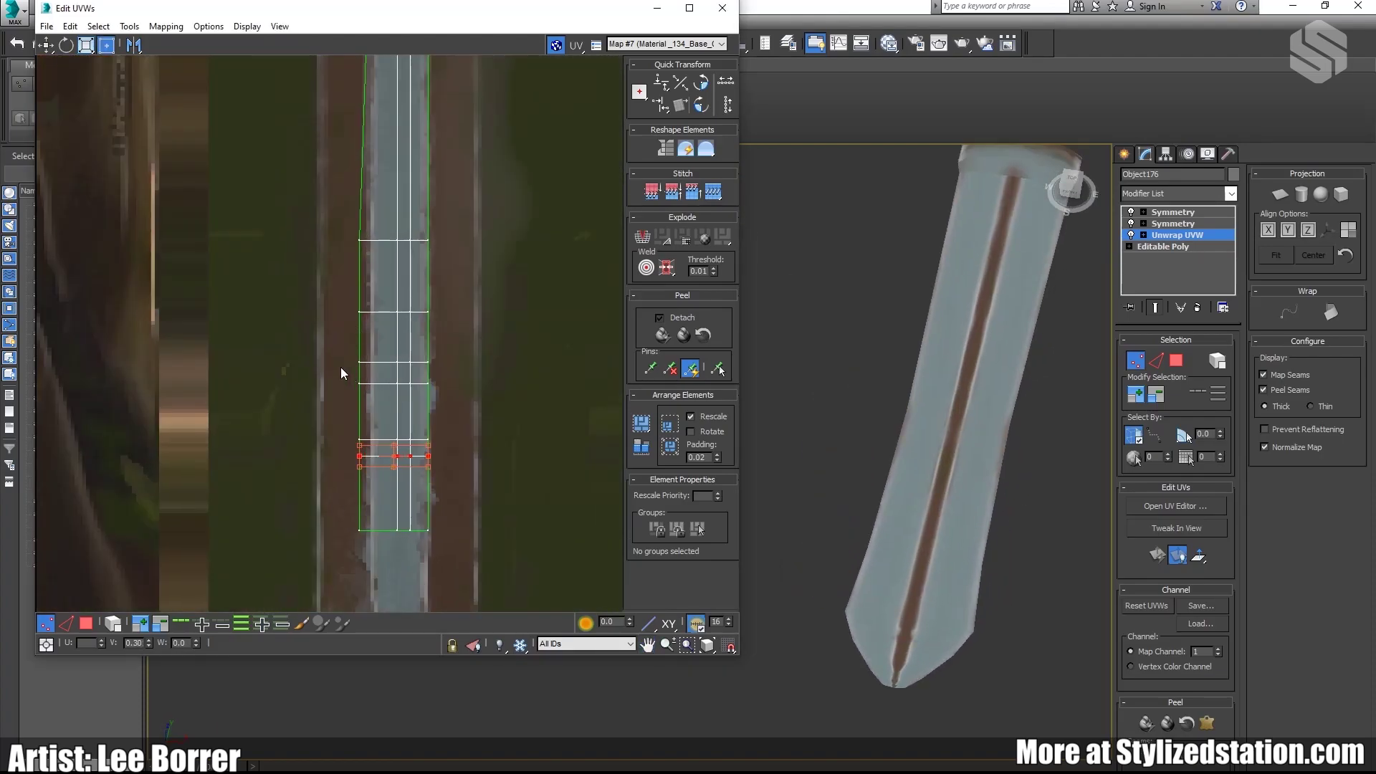
Step: Move the UV rows at the tip up the strip group by group to pack them closer together
{"action": "left_click_drag", "start_coordinate": [341, 511], "coordinate": [441, 546]}
{"action": "left_click_drag", "start_coordinate": [391, 530], "coordinate": [390, 479]}
{"action": "left_click_drag", "start_coordinate": [338, 420], "coordinate": [450, 503]}
{"action": "left_click_drag", "start_coordinate": [387, 458], "coordinate": [387, 413]}
{"action": "left_click_drag", "start_coordinate": [337, 349], "coordinate": [447, 455]}
{"action": "left_click_drag", "start_coordinate": [375, 392], "coordinate": [374, 358]}
{"action": "middle_click_drag", "start_coordinate": [339, 286], "coordinate": [356, 384]}
{"action": "left_click_drag", "start_coordinate": [356, 384], "coordinate": [473, 535]}
{"action": "mouse_move", "coordinate": [394, 443]}
{"action": "left_mouse_down"}
{"action": "mouse_move", "coordinate": [394, 393]}
{"action": "mouse_move", "coordinate": [395, 415]}
{"action": "left_mouse_up"}
Step: Move the left-edge UV vertices at the tip inward to taper the dark centre line to a point
{"action": "scroll", "coordinate": [374, 476], "scroll_direction": "up", "scroll_amount": 2}
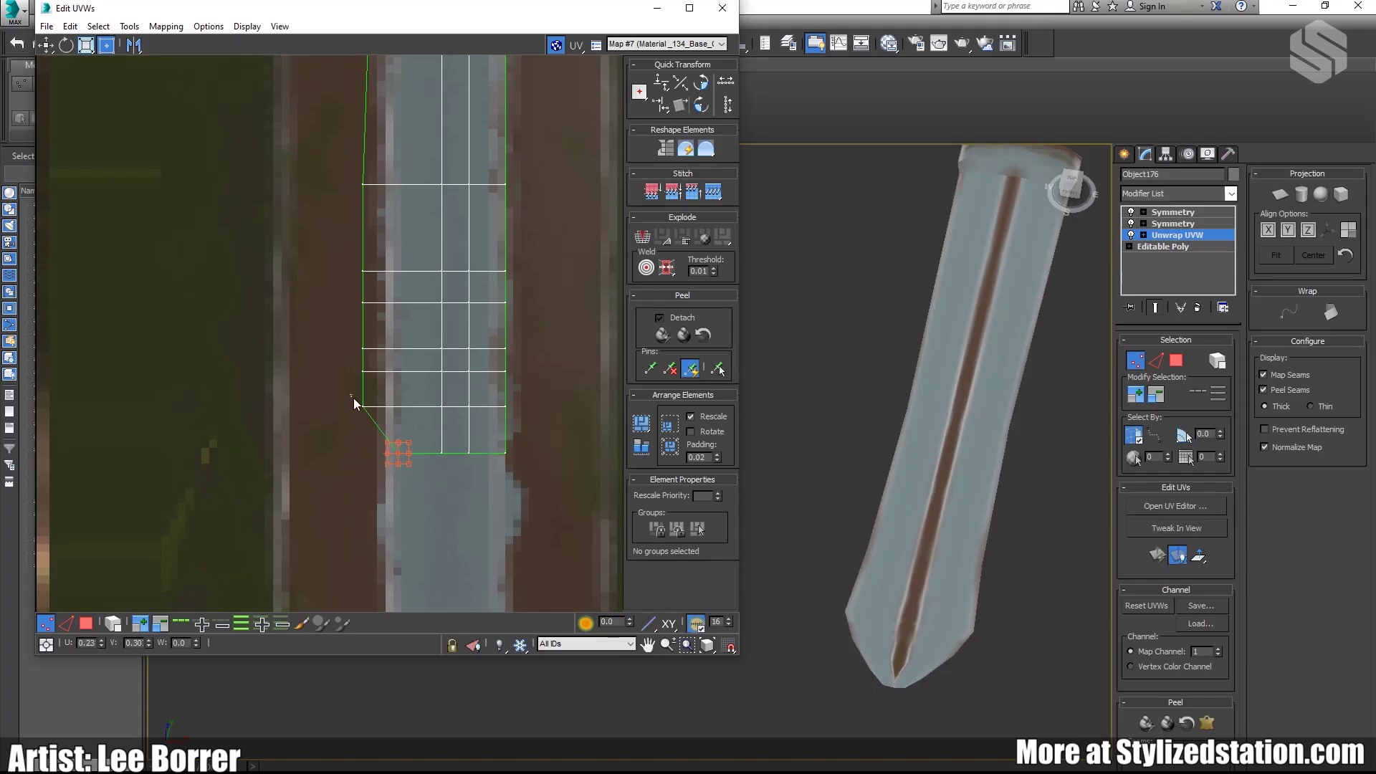
{"action": "left_click_drag", "start_coordinate": [360, 405], "coordinate": [374, 407]}
{"action": "scroll", "coordinate": [905, 544], "scroll_direction": "down", "scroll_amount": 3}
Step: Examine the retextured blade copy beside the original sword and the reshaped UV shell on the texture sheet
{"action": "middle_click_drag", "start_coordinate": [904, 544], "coordinate": [952, 475], "text": "alt"}
{"action": "scroll", "coordinate": [926, 561], "scroll_direction": "up", "scroll_amount": 3}
{"action": "scroll", "coordinate": [925, 561], "scroll_direction": "down", "scroll_amount": 1}
{"action": "scroll", "coordinate": [926, 561], "scroll_direction": "down", "scroll_amount": 2}
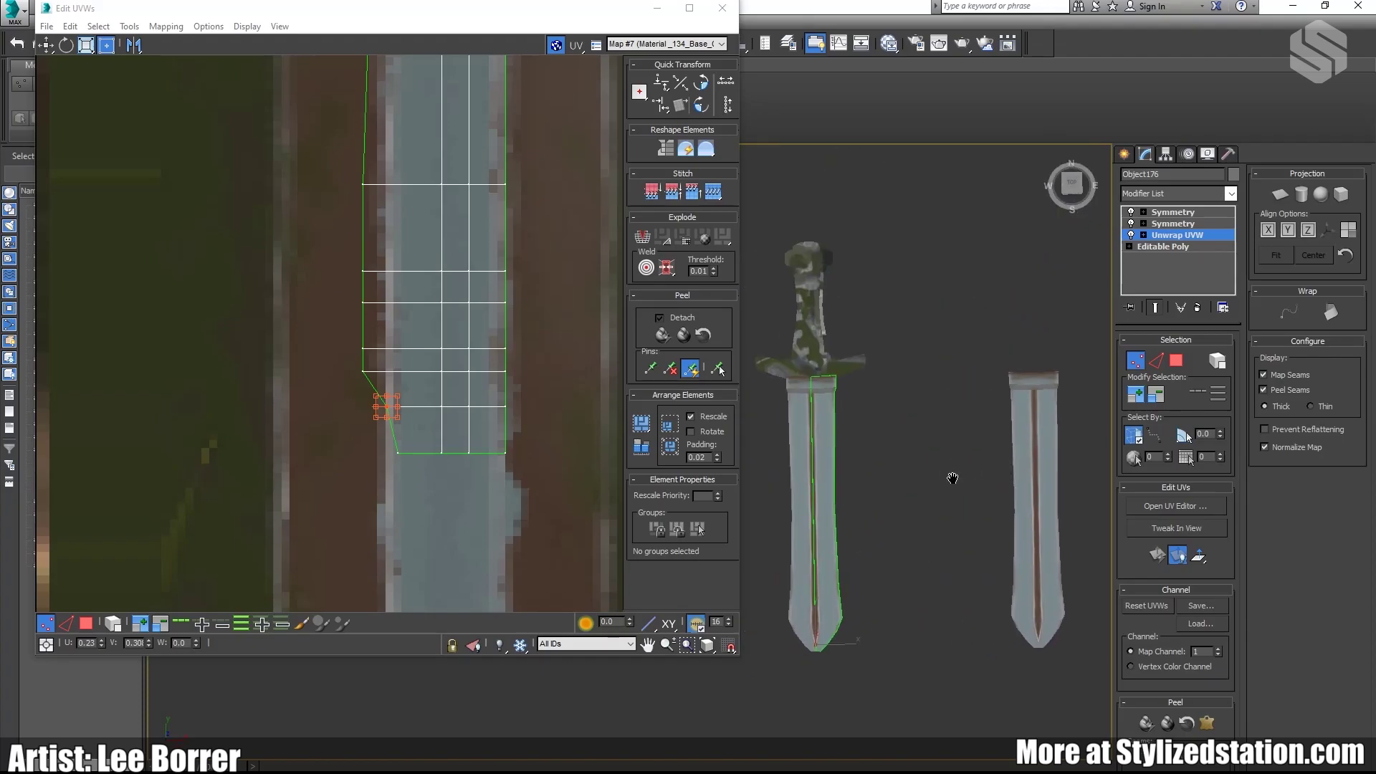
{"action": "scroll", "coordinate": [487, 473], "scroll_direction": "down", "scroll_amount": 6}
{"action": "middle_click_drag", "start_coordinate": [995, 315], "coordinate": [957, 312], "text": "alt"}
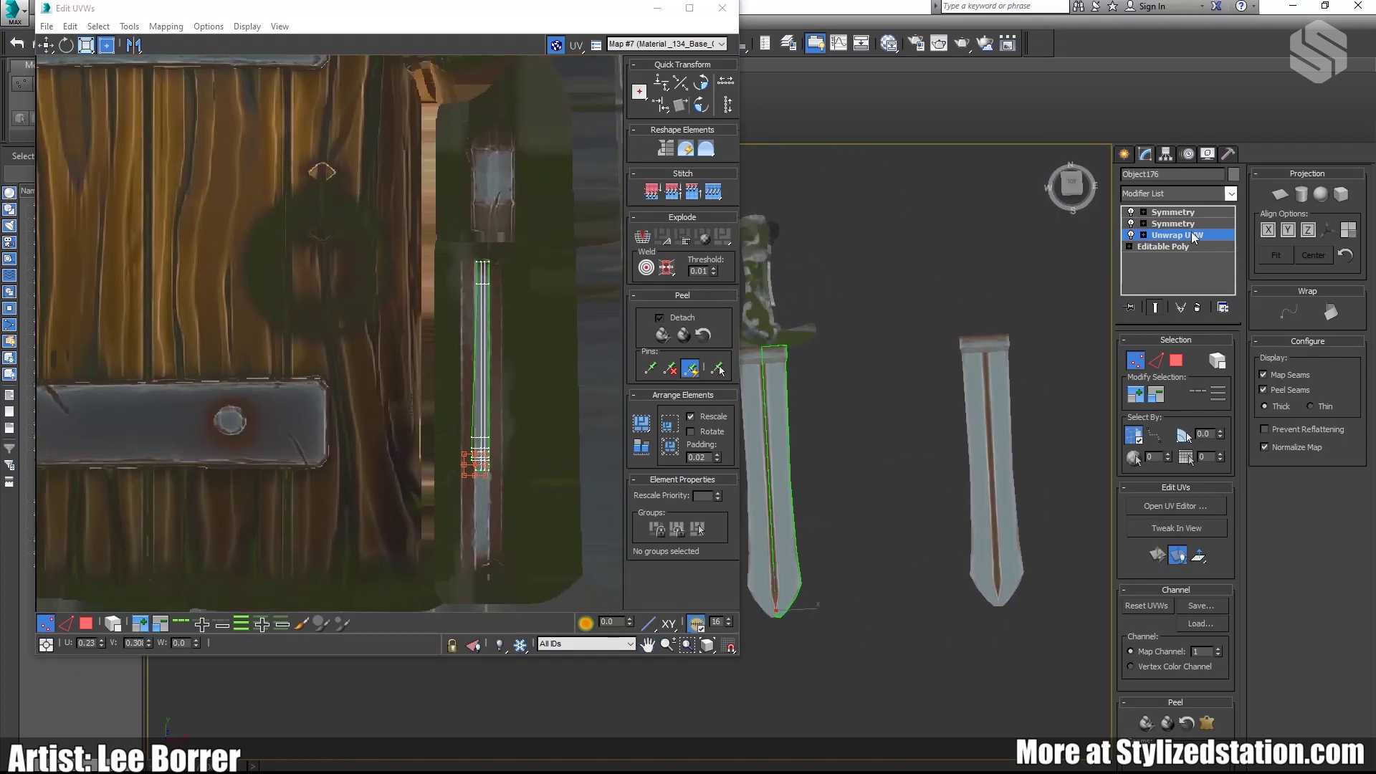
Step: Collapse the blade's Unwrap UVW modifier into its editable poly, keeping both Symmetry modifiers
{"action": "right_click", "coordinate": [1189, 233]}
{"action": "left_click", "coordinate": [1227, 362]}
{"action": "scroll", "coordinate": [840, 426], "scroll_direction": "up", "scroll_amount": 6}
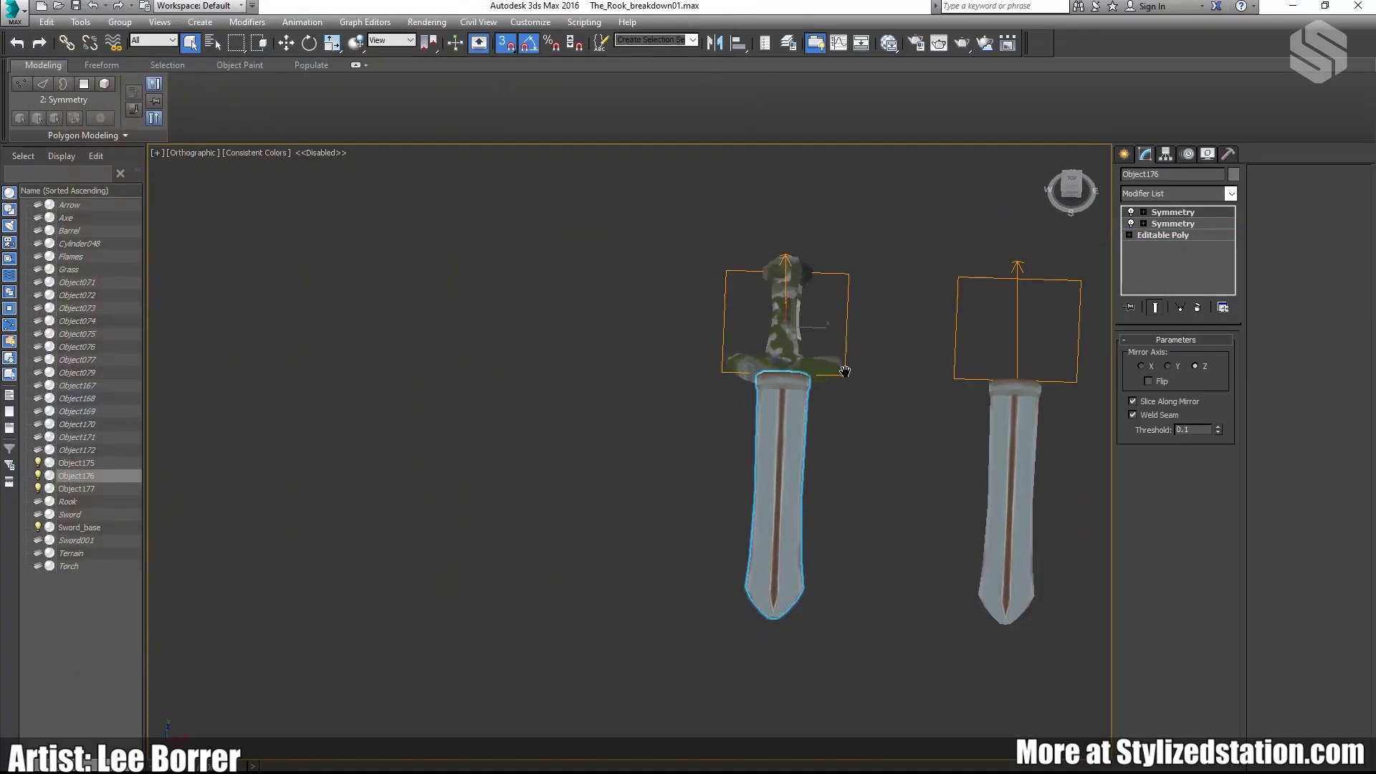
Step: Select the band of polygons around the crossguard's rim on the sword base and grow the selection, with edged faces shown
{"action": "left_click", "coordinate": [734, 419]}
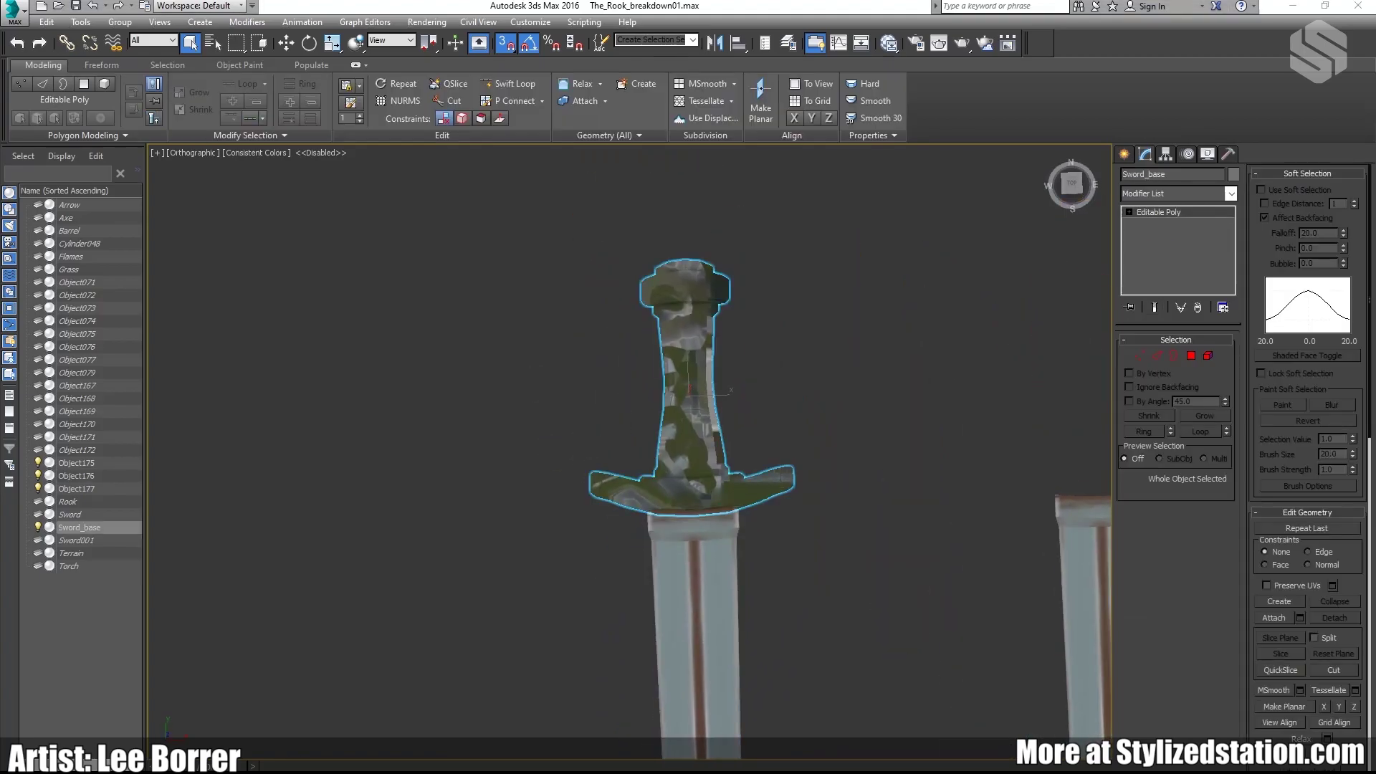
{"action": "left_click", "coordinate": [1191, 356]}
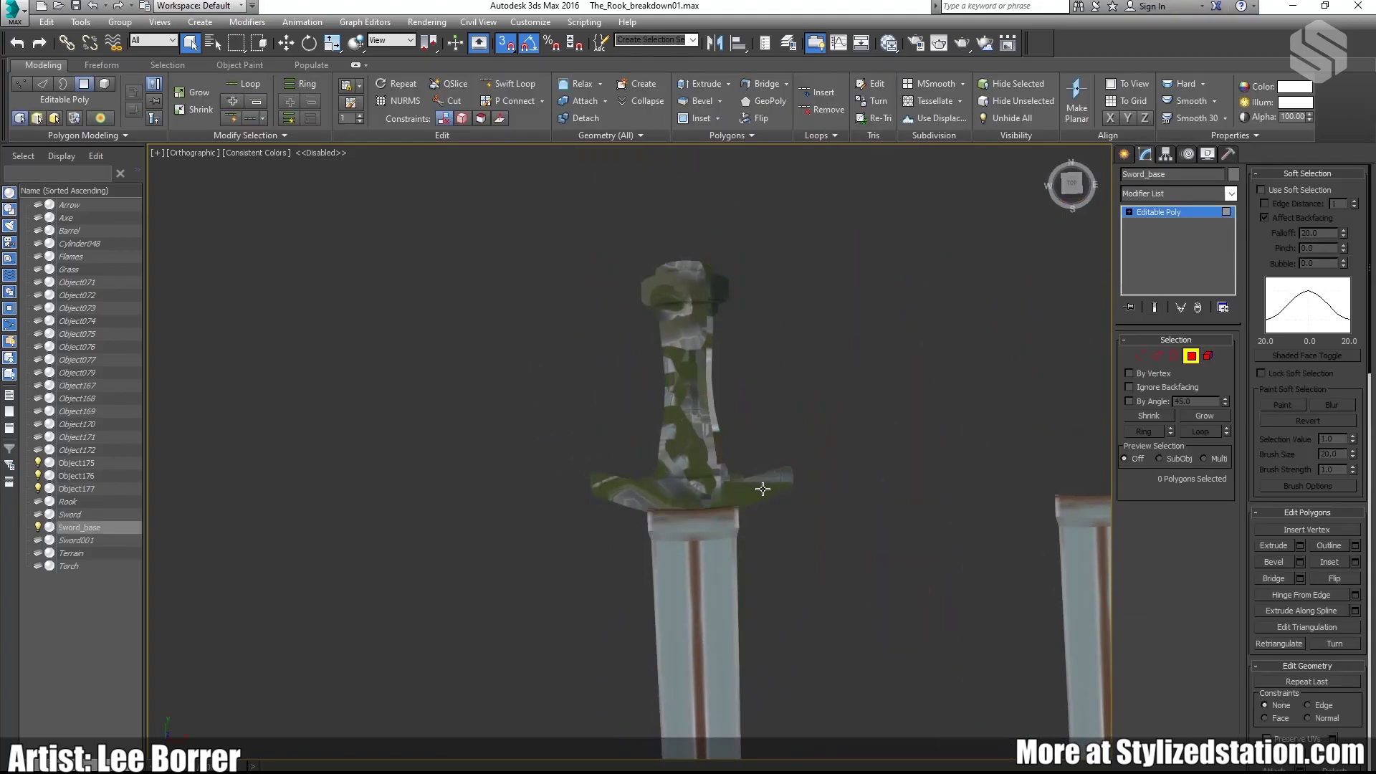
{"action": "key", "text": "F4"}
{"action": "left_click", "coordinate": [763, 491]}
{"action": "scroll", "coordinate": [682, 500], "scroll_direction": "up", "scroll_amount": 1}
{"action": "left_click", "coordinate": [636, 499], "text": "shift"}
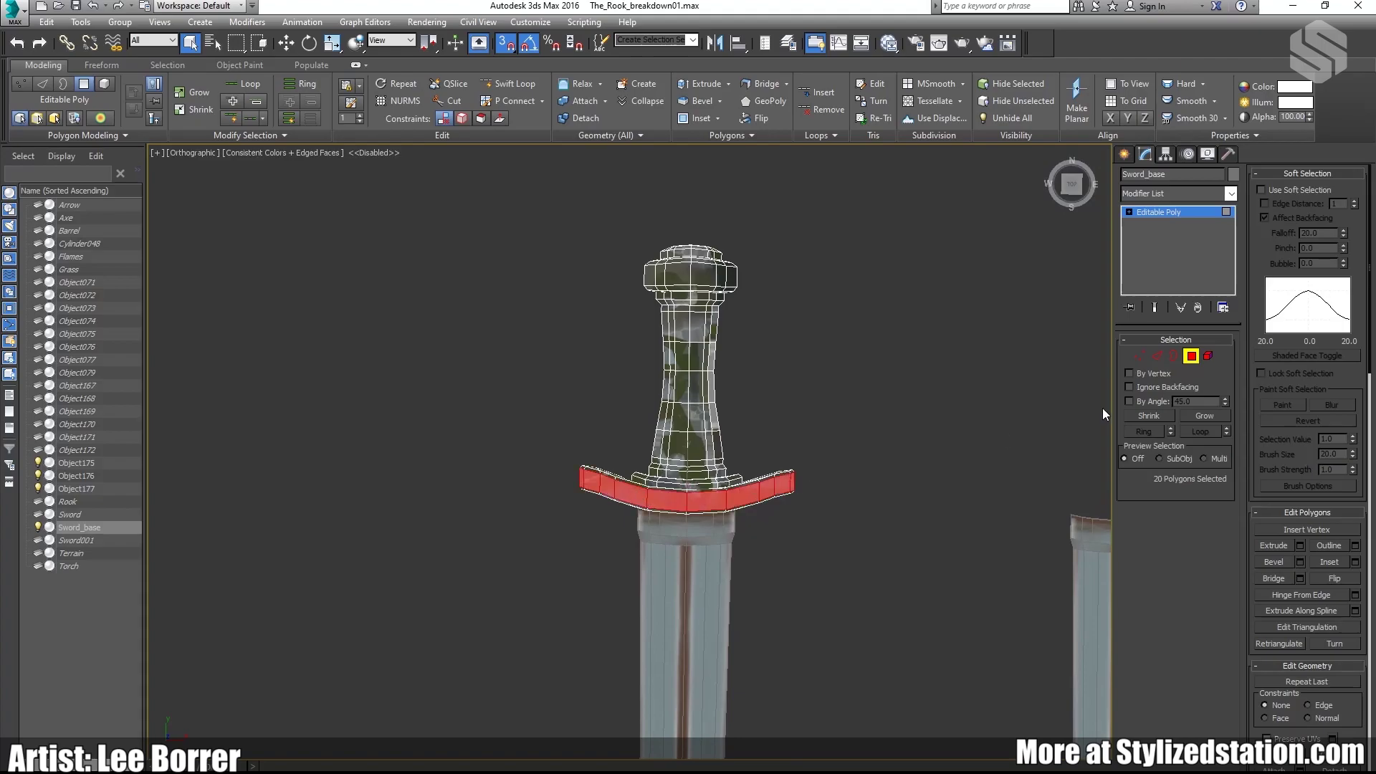
{"action": "left_click", "coordinate": [1205, 416]}
Step: Add the missed polygons on the crossguard's underside and grip side to the selection
{"action": "scroll", "coordinate": [811, 414], "scroll_direction": "up", "scroll_amount": 4}
{"action": "middle_click_drag", "start_coordinate": [881, 494], "coordinate": [759, 410], "text": "alt"}
{"action": "left_click", "coordinate": [721, 407], "text": "ctrl"}
{"action": "left_click", "coordinate": [722, 437], "text": "ctrl"}
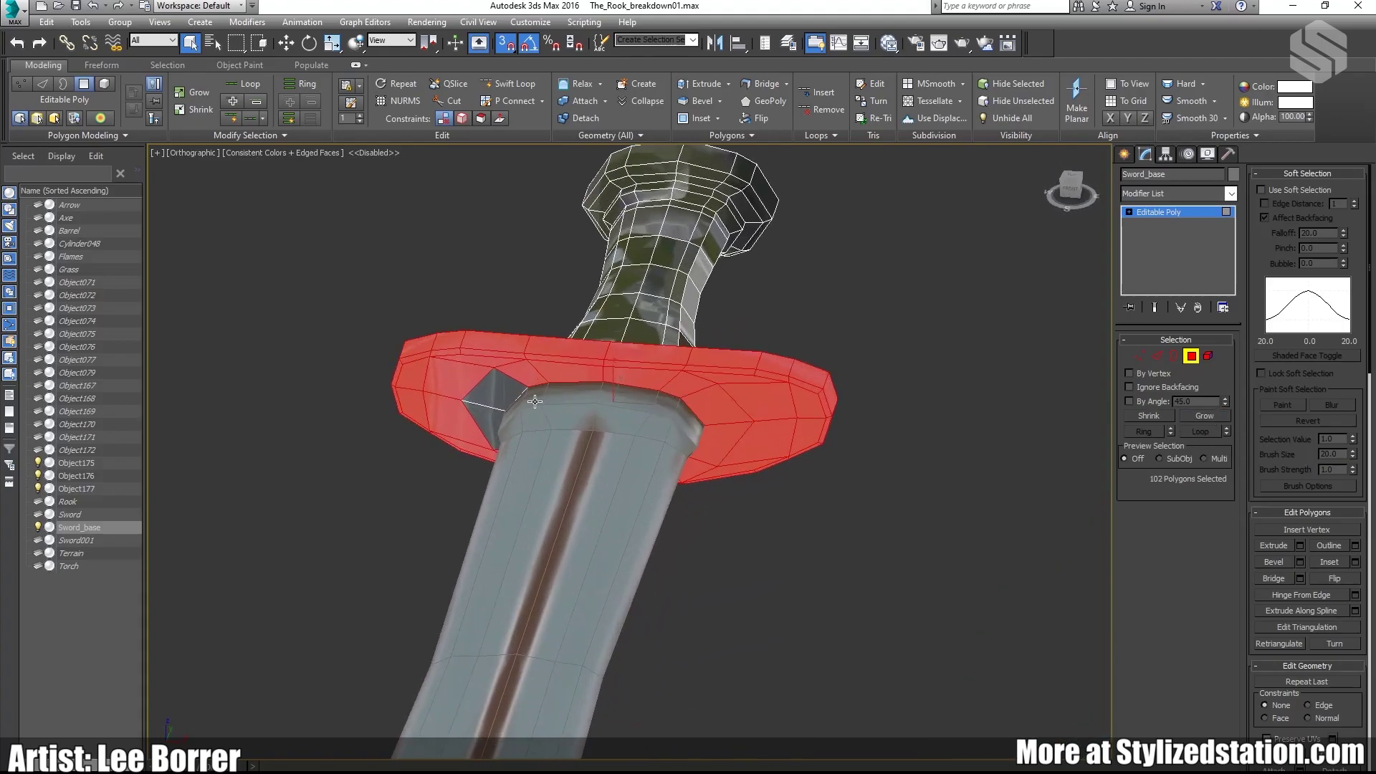
{"action": "left_click", "coordinate": [498, 393], "text": "ctrl"}
{"action": "left_click", "coordinate": [493, 414], "text": "ctrl"}
{"action": "middle_click_drag", "start_coordinate": [494, 413], "coordinate": [672, 306], "text": "alt"}
{"action": "left_click", "coordinate": [851, 253], "text": "ctrl"}
{"action": "left_click", "coordinate": [851, 309], "text": "ctrl"}
{"action": "left_click", "coordinate": [522, 246], "text": "ctrl"}
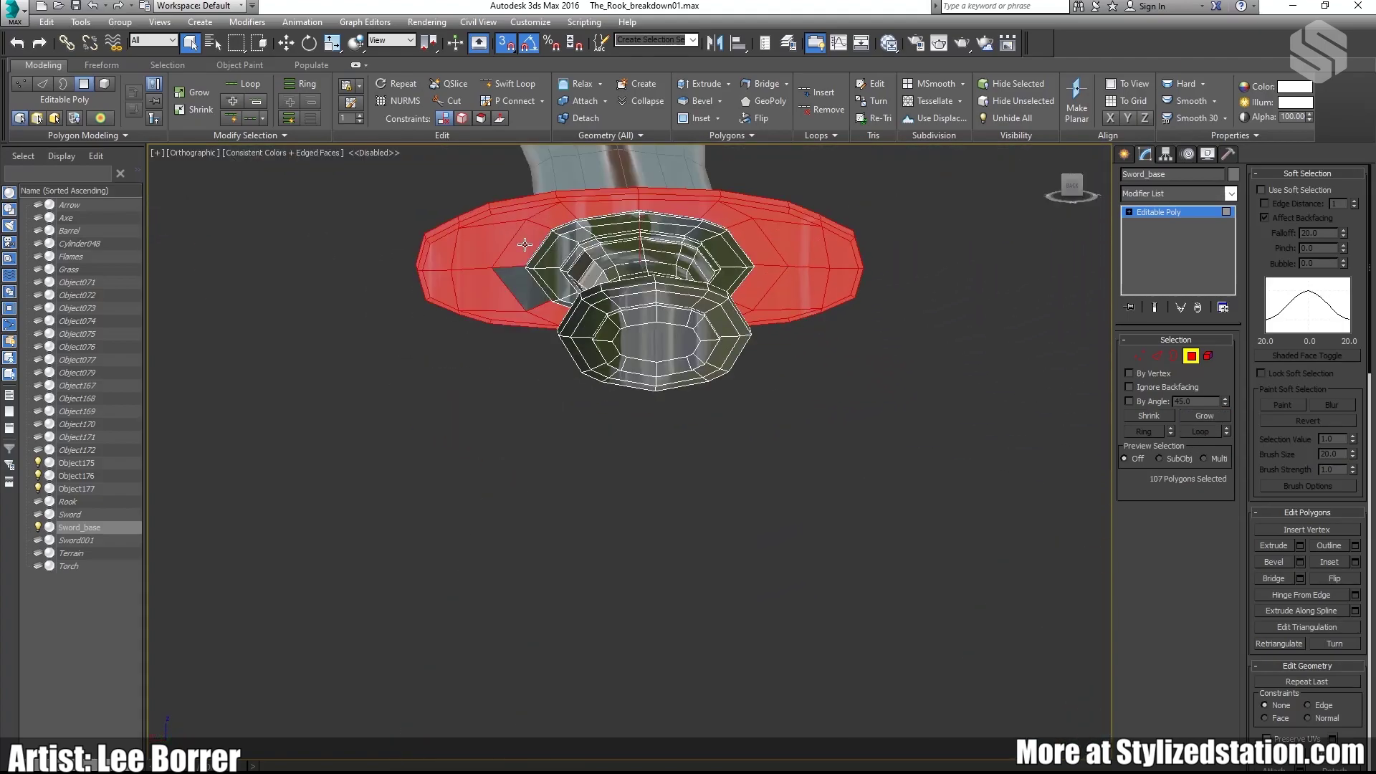
{"action": "left_click", "coordinate": [514, 282], "text": "ctrl"}
{"action": "middle_click_drag", "start_coordinate": [514, 283], "coordinate": [830, 490], "text": "alt"}
{"action": "scroll", "coordinate": [823, 488], "scroll_direction": "down", "scroll_amount": 4}
{"action": "scroll", "coordinate": [824, 488], "scroll_direction": "down", "scroll_amount": 1}
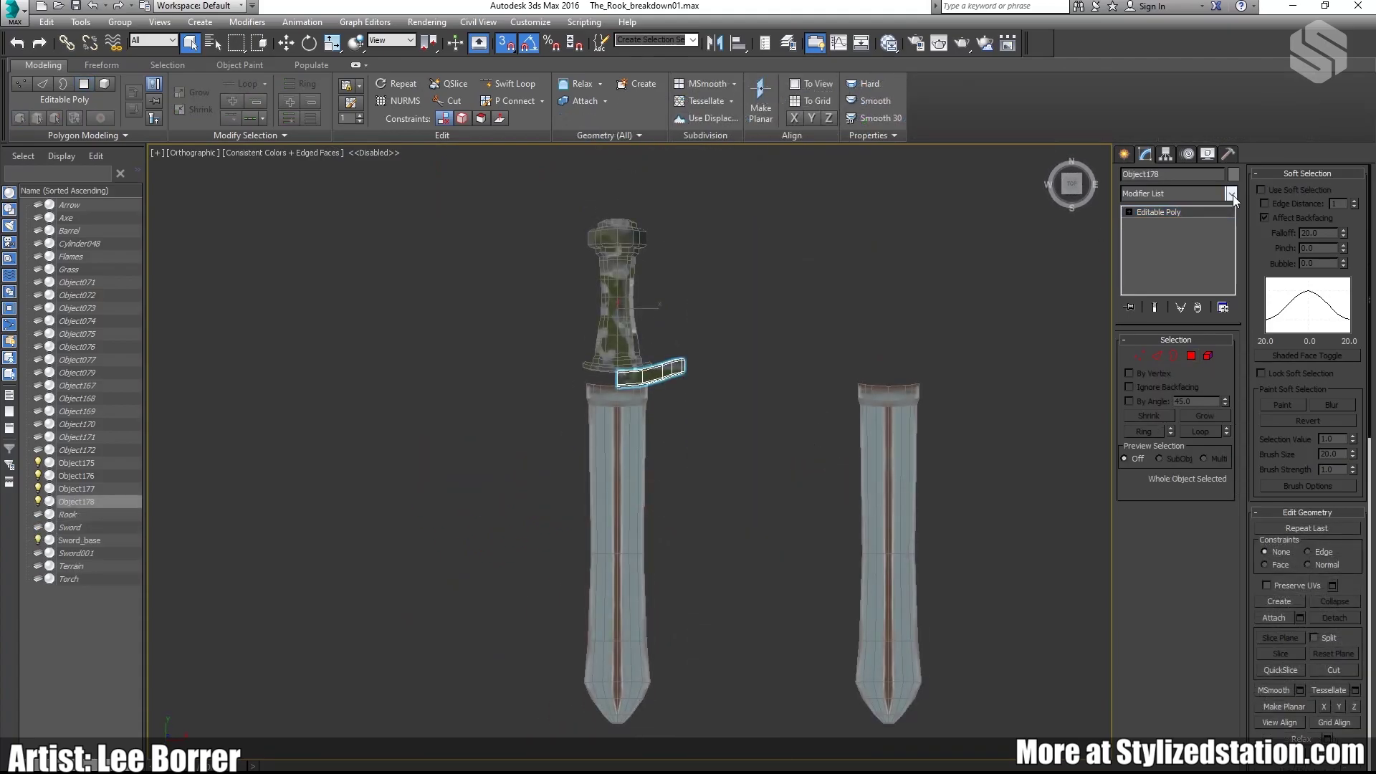
Step: Mirror the detached half crossguard with a Symmetry modifier and place a copy of it on the spare blade
{"action": "left_click", "coordinate": [1231, 193]}
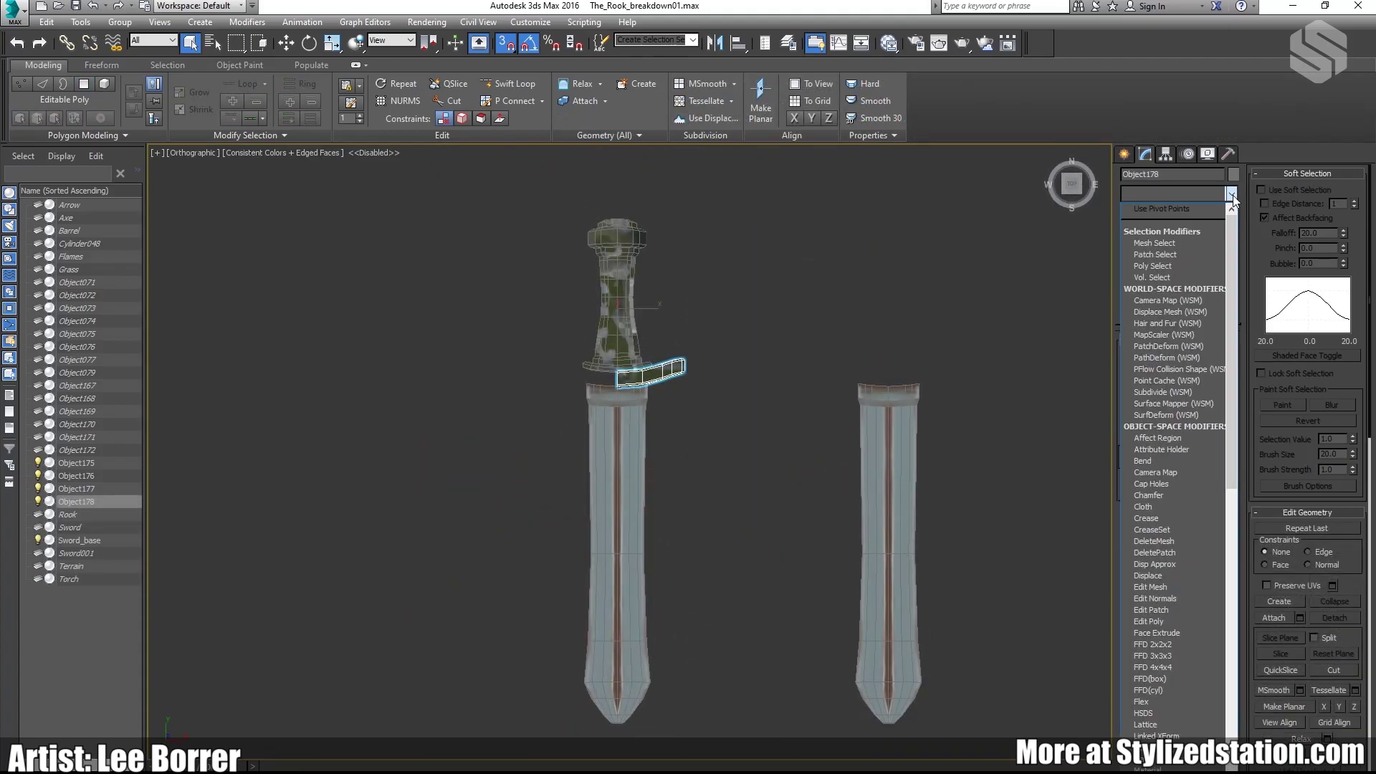
{"action": "key", "text": "s"}
{"action": "scroll", "coordinate": [1183, 573], "scroll_direction": "down", "scroll_amount": 3}
{"action": "scroll", "coordinate": [1180, 720], "scroll_direction": "down", "scroll_amount": 3}
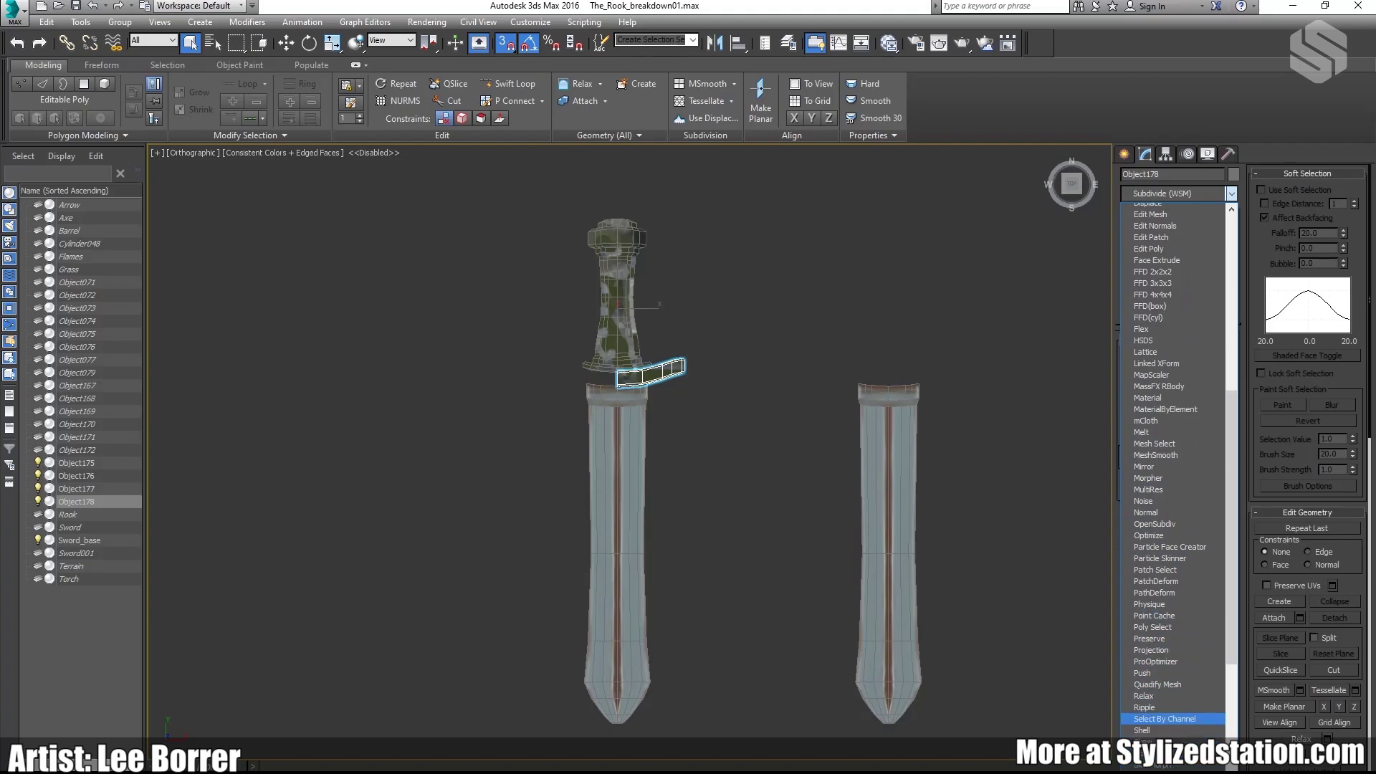
{"action": "scroll", "coordinate": [1175, 720], "scroll_direction": "down", "scroll_amount": 6}
{"action": "left_click", "coordinate": [1176, 632]}
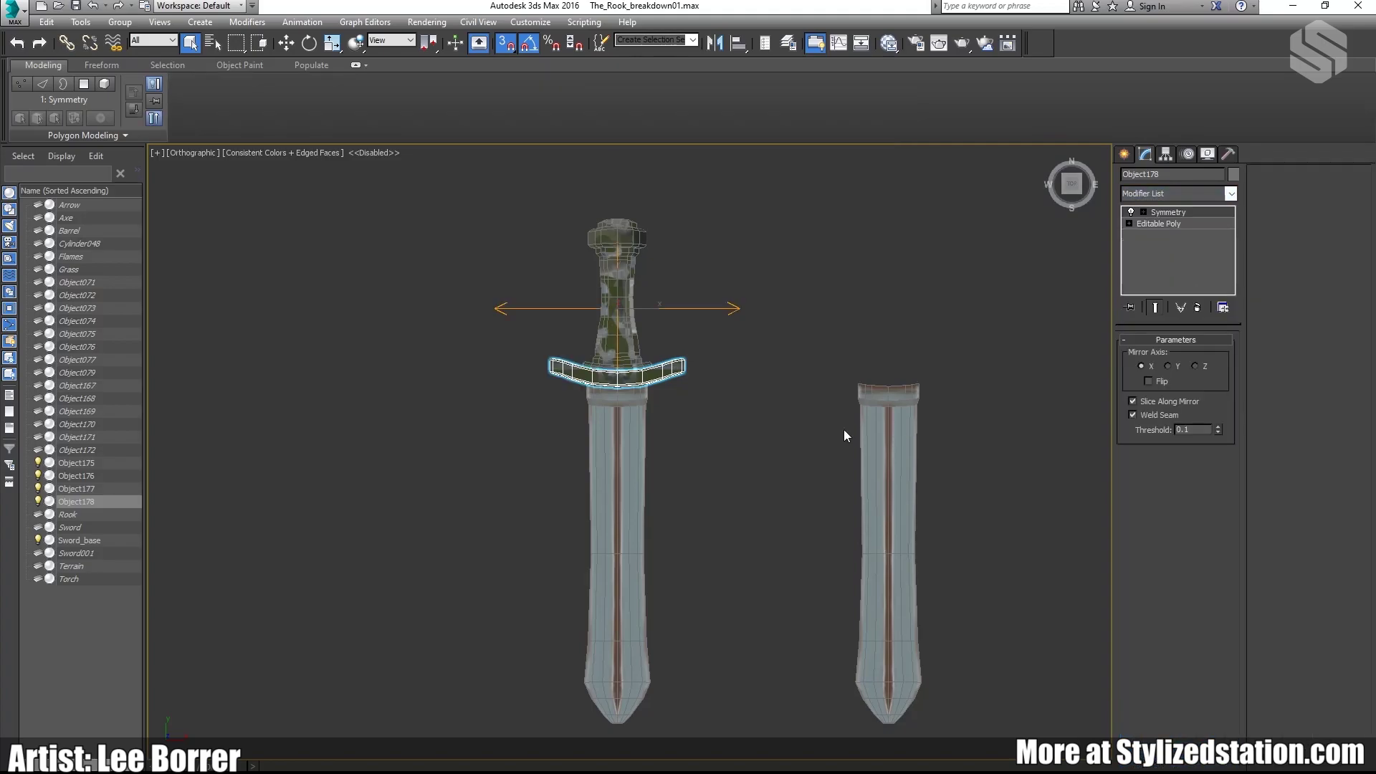
{"action": "left_click_drag", "start_coordinate": [637, 306], "coordinate": [908, 307], "text": "shift"}
{"action": "key", "text": "Return"}
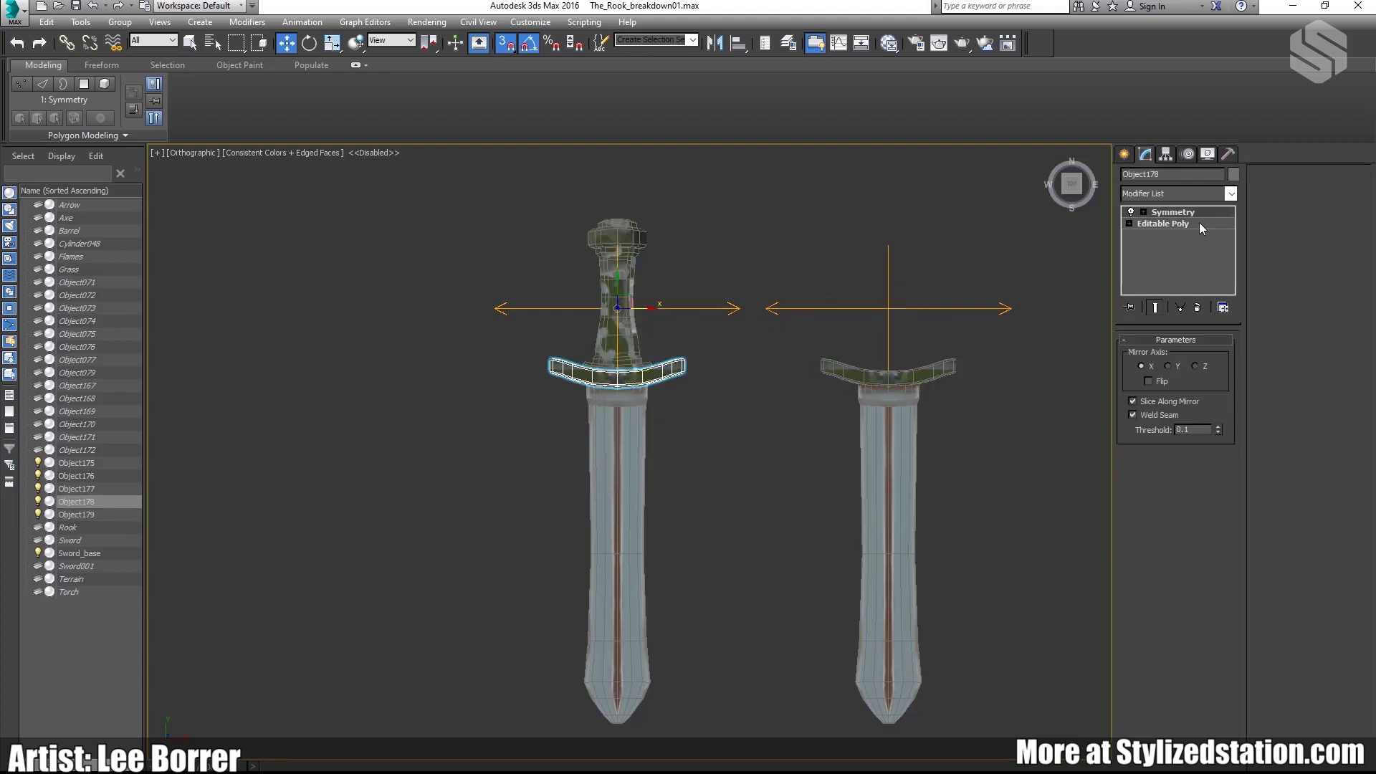
Step: Add an Unwrap UVW modifier beneath the crossguard's Symmetry and open its UVs over the Map #7 texture
{"action": "left_click", "coordinate": [1198, 222]}
{"action": "left_click", "coordinate": [1231, 192]}
{"action": "left_click", "coordinate": [1175, 701]}
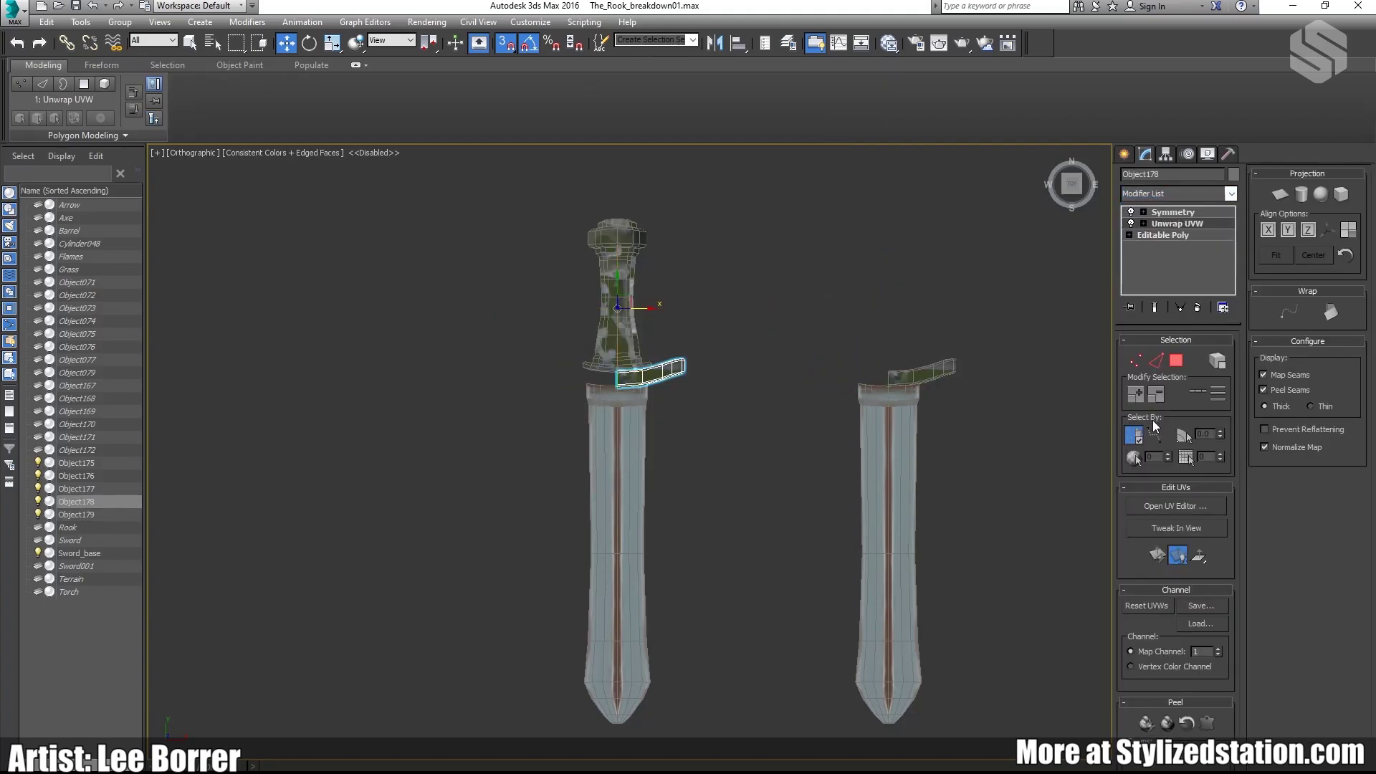
{"action": "left_click", "coordinate": [1175, 506]}
{"action": "left_click", "coordinate": [1155, 307]}
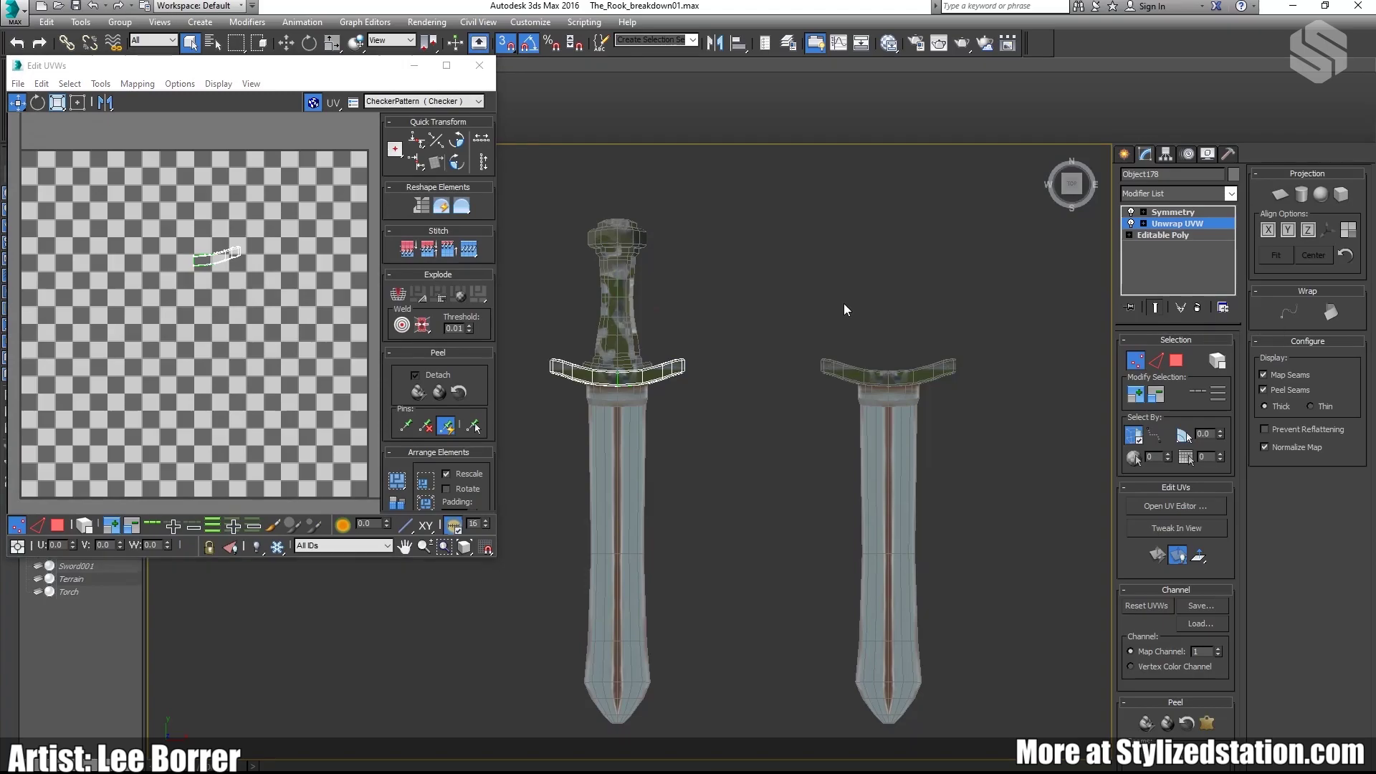
{"action": "left_click", "coordinate": [423, 101]}
{"action": "left_click", "coordinate": [430, 125]}
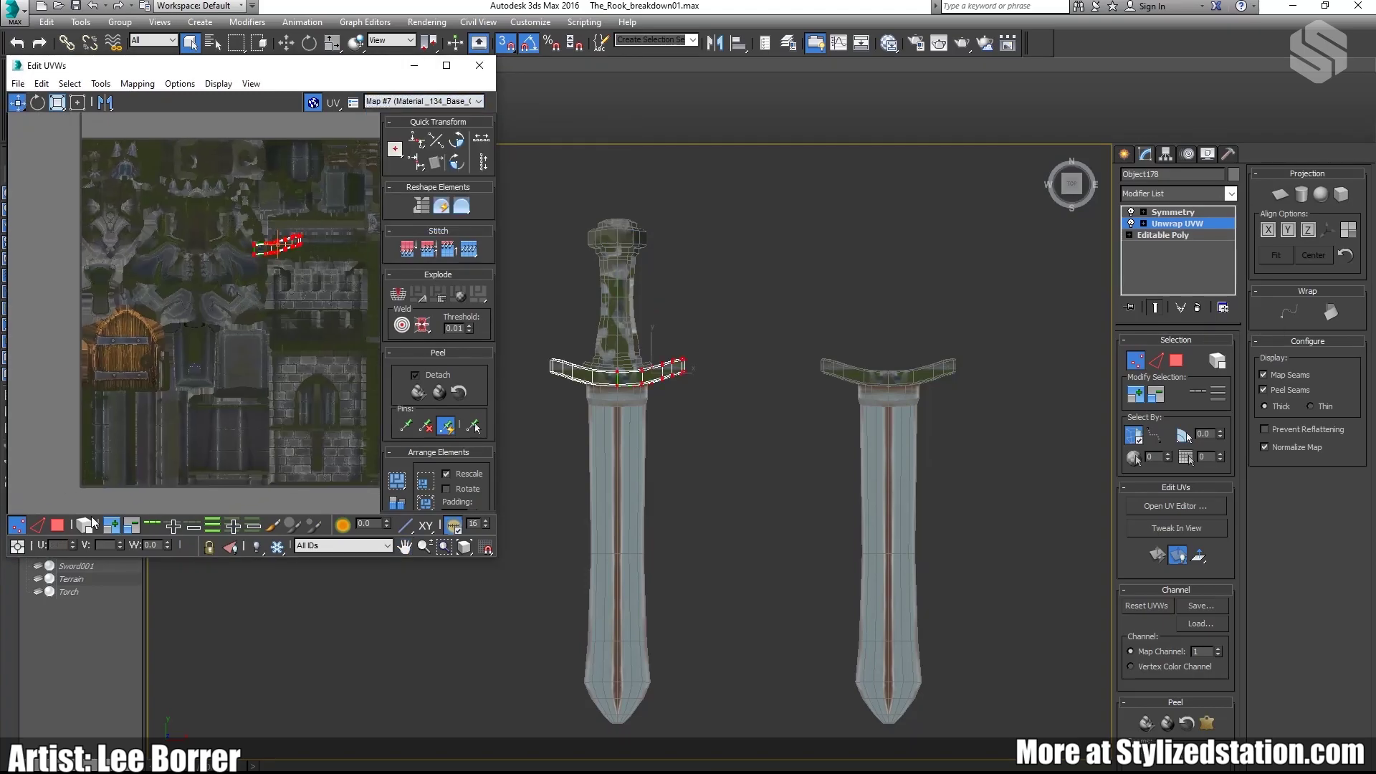
Step: Examine the crossguard's polygons from above and below beside the metal strip on the texture sheet
{"action": "left_click", "coordinate": [58, 525]}
{"action": "scroll", "coordinate": [204, 341], "scroll_direction": "up", "scroll_amount": 8}
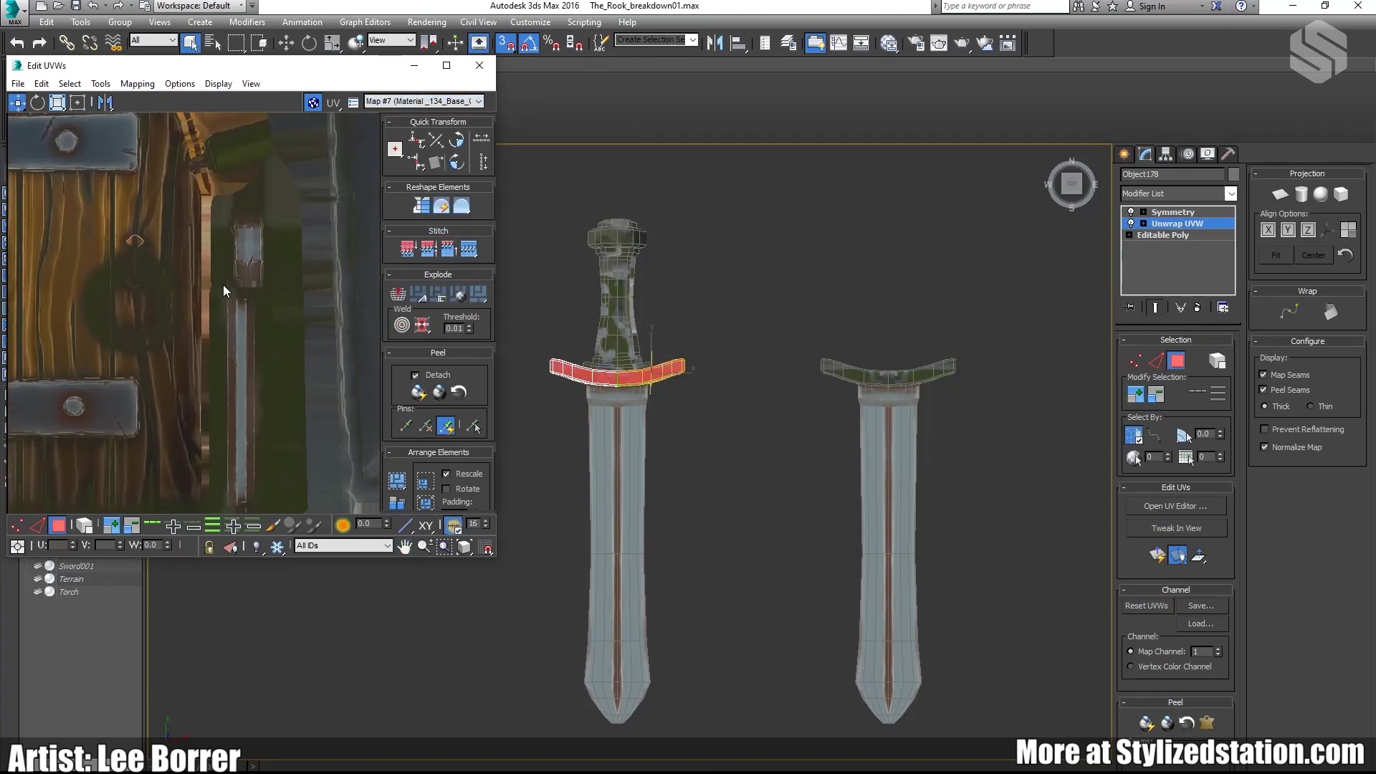
{"action": "scroll", "coordinate": [222, 285], "scroll_direction": "down", "scroll_amount": 2}
{"action": "left_click_drag", "start_coordinate": [267, 68], "coordinate": [267, 28]}
{"action": "middle_click_drag", "start_coordinate": [731, 279], "coordinate": [742, 315], "text": "alt"}
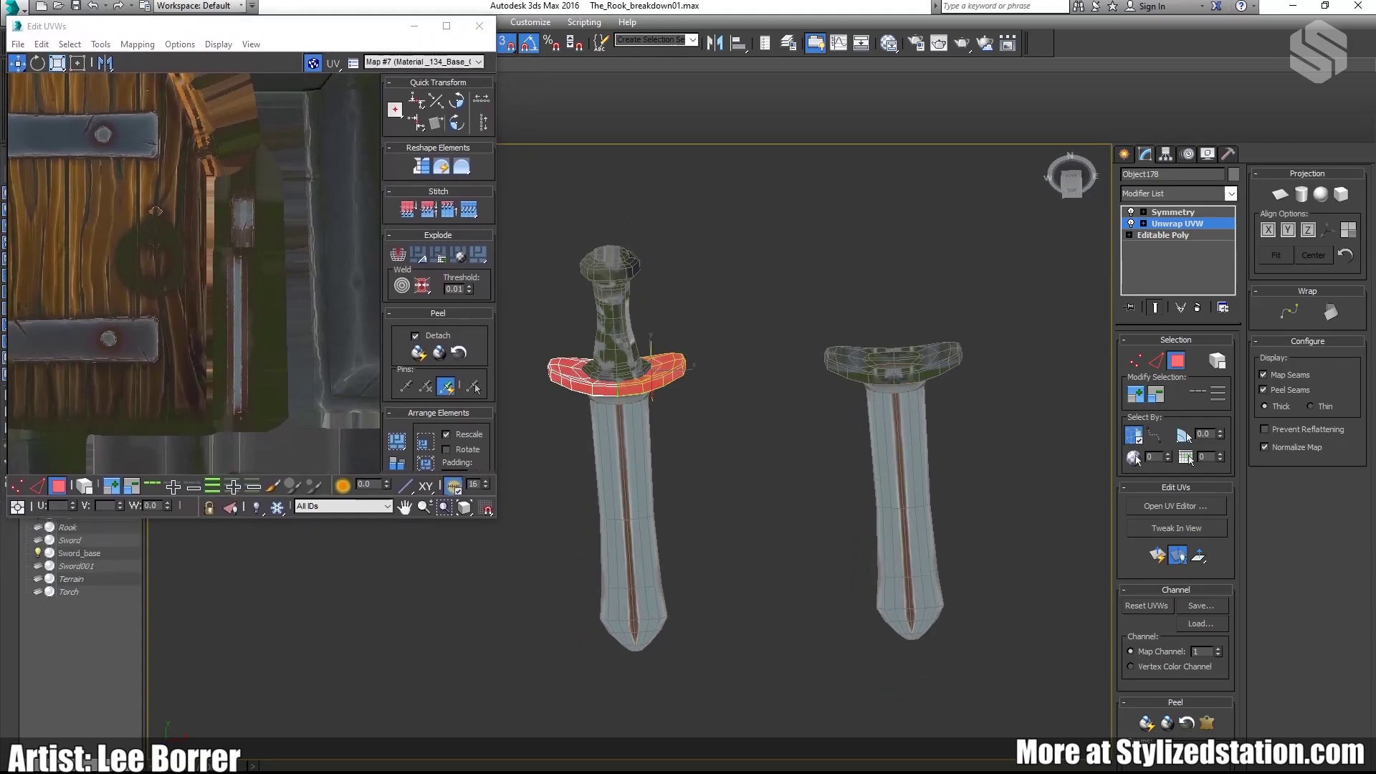
{"action": "scroll", "coordinate": [646, 361], "scroll_direction": "up", "scroll_amount": 5}
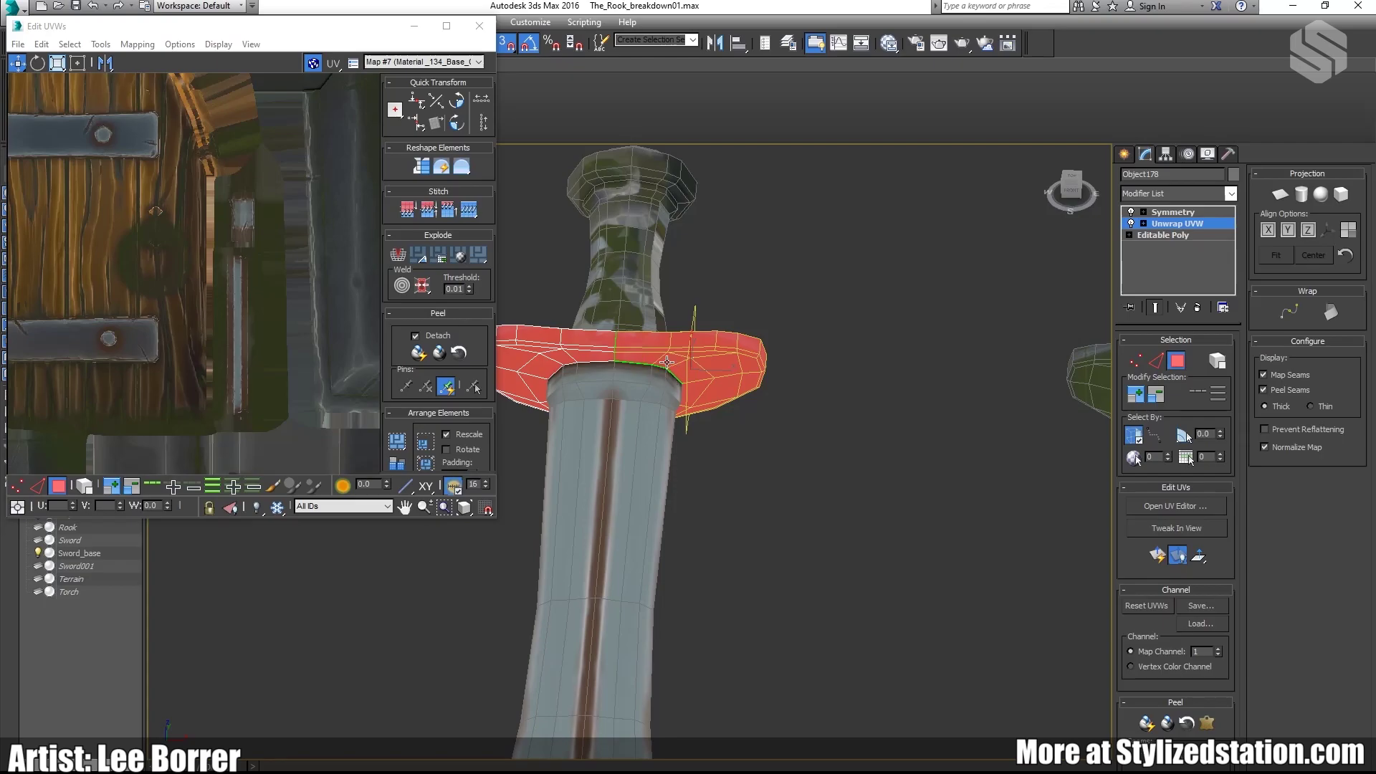
{"action": "middle_click_drag", "start_coordinate": [689, 389], "coordinate": [687, 365], "text": "alt"}
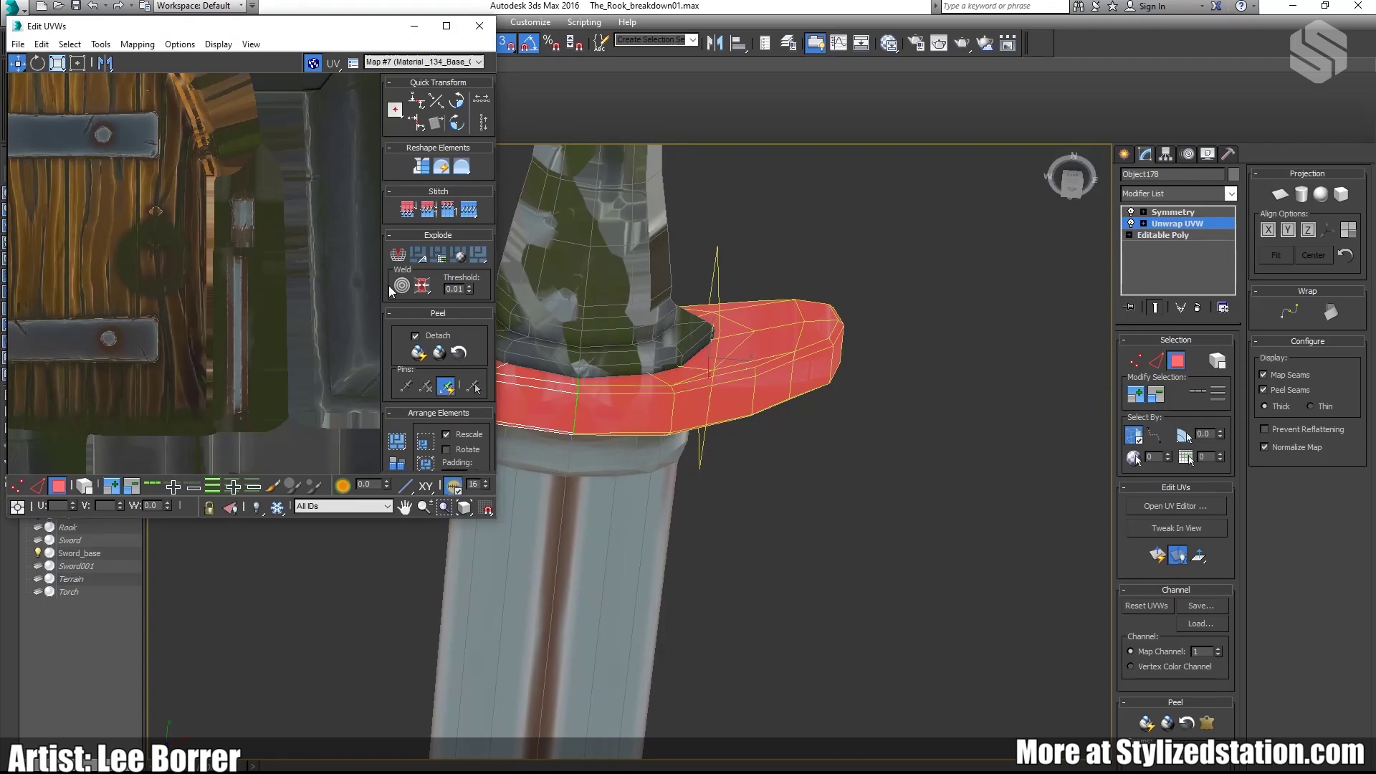
{"action": "middle_click_drag", "start_coordinate": [728, 409], "coordinate": [727, 274], "text": "alt"}
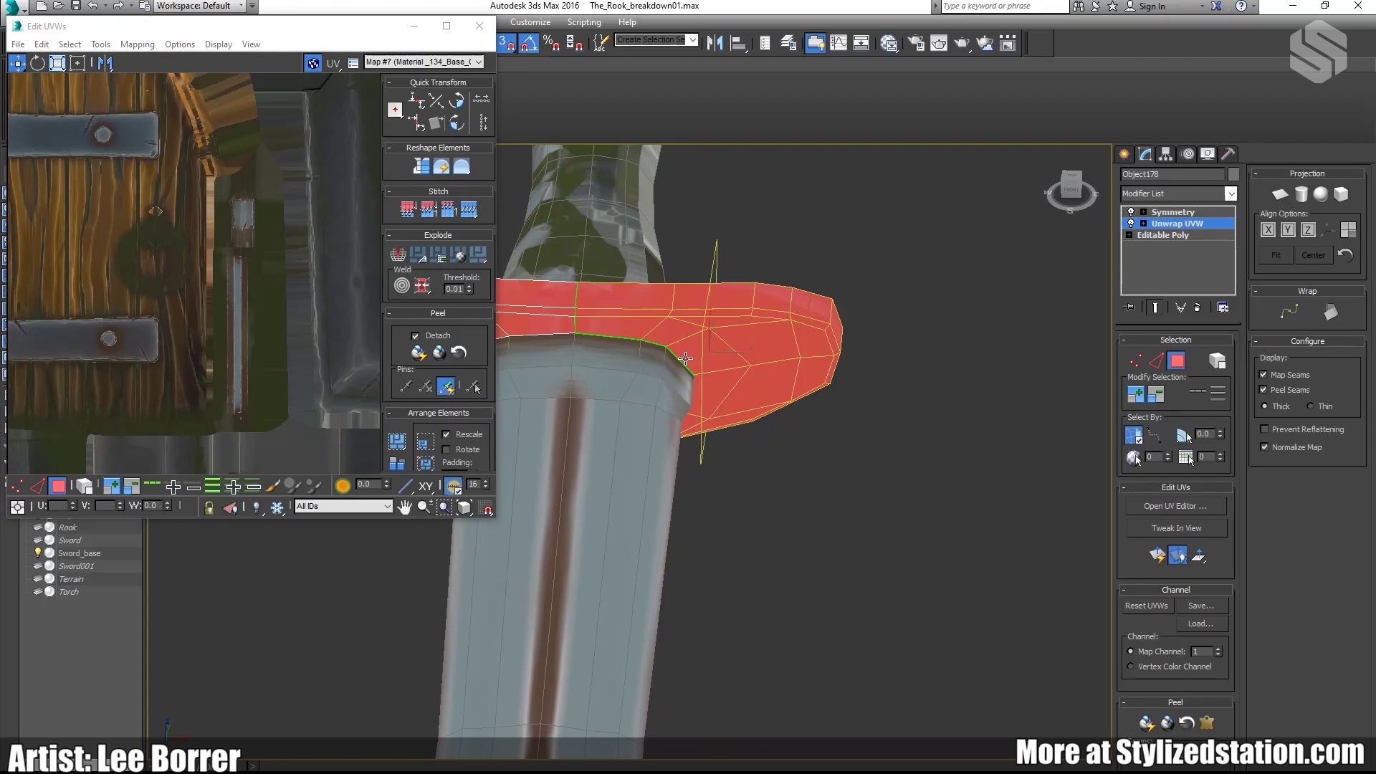
Step: Examine the metal straps and rusted rivets of the wooden door on the texture sheet
{"action": "middle_click_drag", "start_coordinate": [201, 278], "coordinate": [207, 303]}
{"action": "scroll", "coordinate": [206, 302], "scroll_direction": "down", "scroll_amount": 2}
{"action": "scroll", "coordinate": [207, 307], "scroll_direction": "down", "scroll_amount": 2}
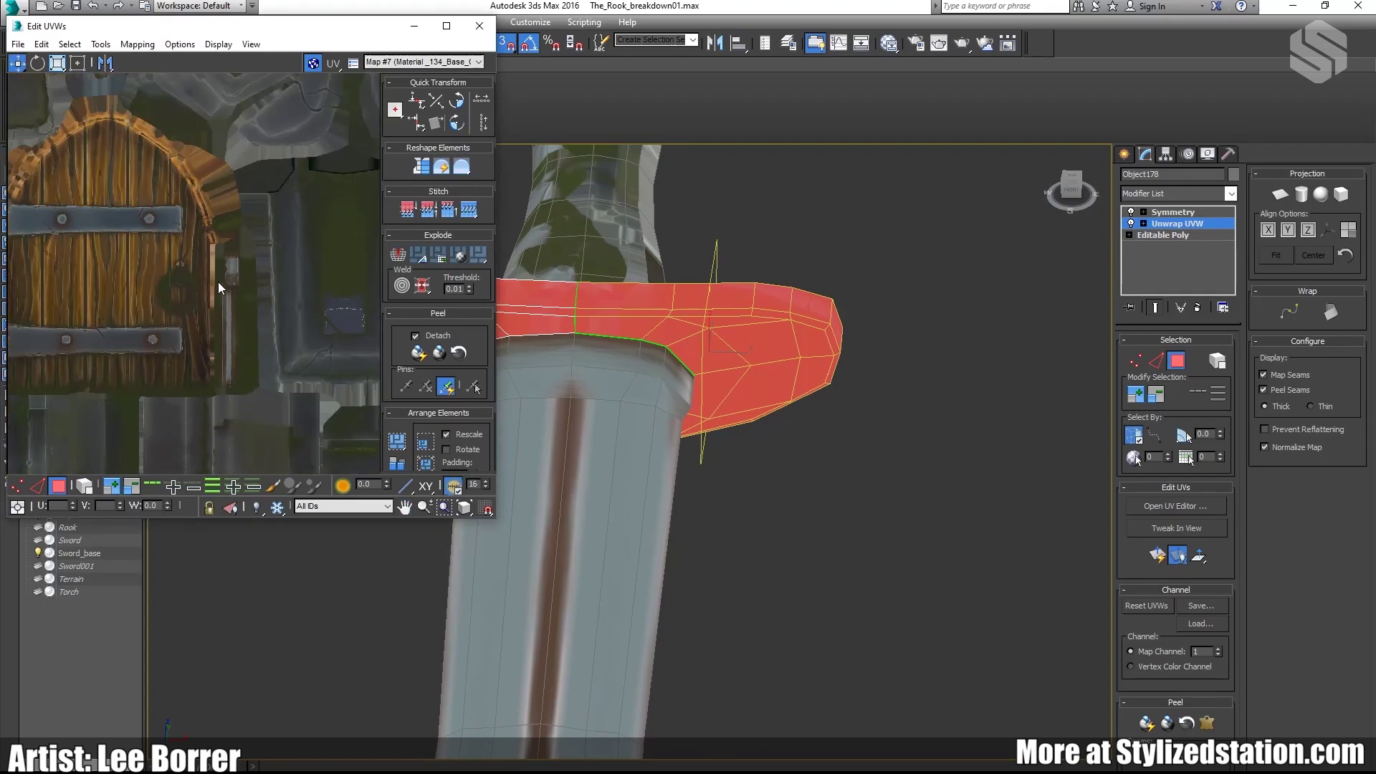
{"action": "scroll", "coordinate": [219, 272], "scroll_direction": "up", "scroll_amount": 6}
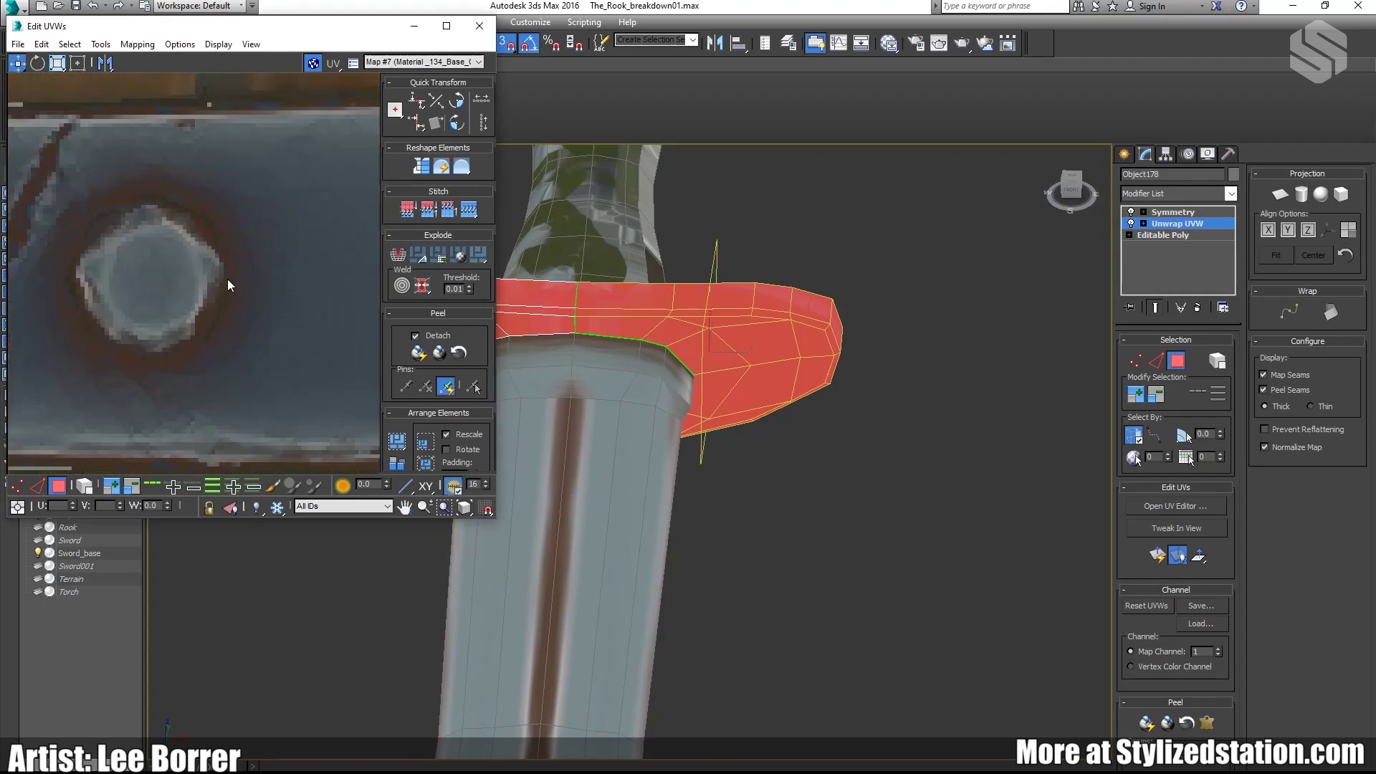
{"action": "scroll", "coordinate": [207, 294], "scroll_direction": "down", "scroll_amount": 3}
{"action": "scroll", "coordinate": [222, 148], "scroll_direction": "up", "scroll_amount": 2}
{"action": "scroll", "coordinate": [219, 358], "scroll_direction": "up", "scroll_amount": 4}
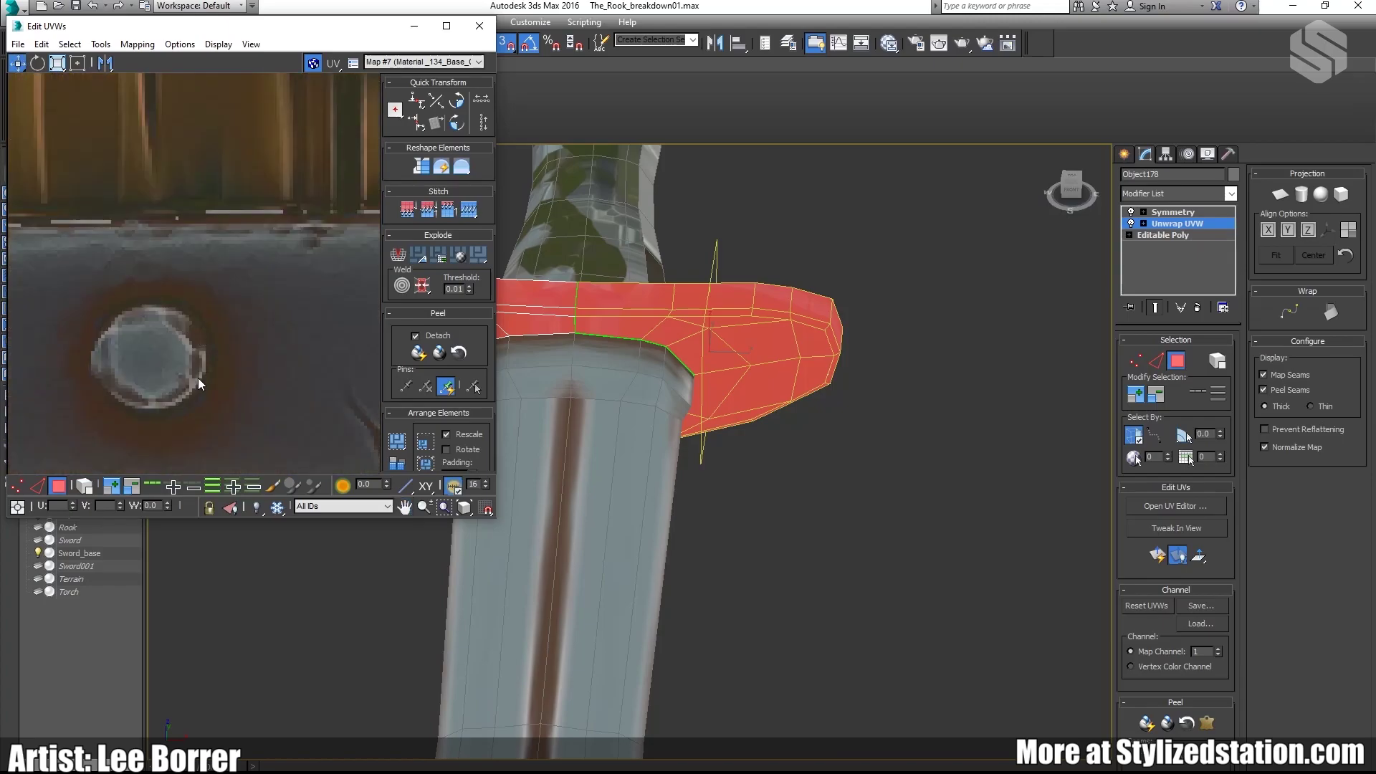
{"action": "scroll", "coordinate": [197, 377], "scroll_direction": "down", "scroll_amount": 7}
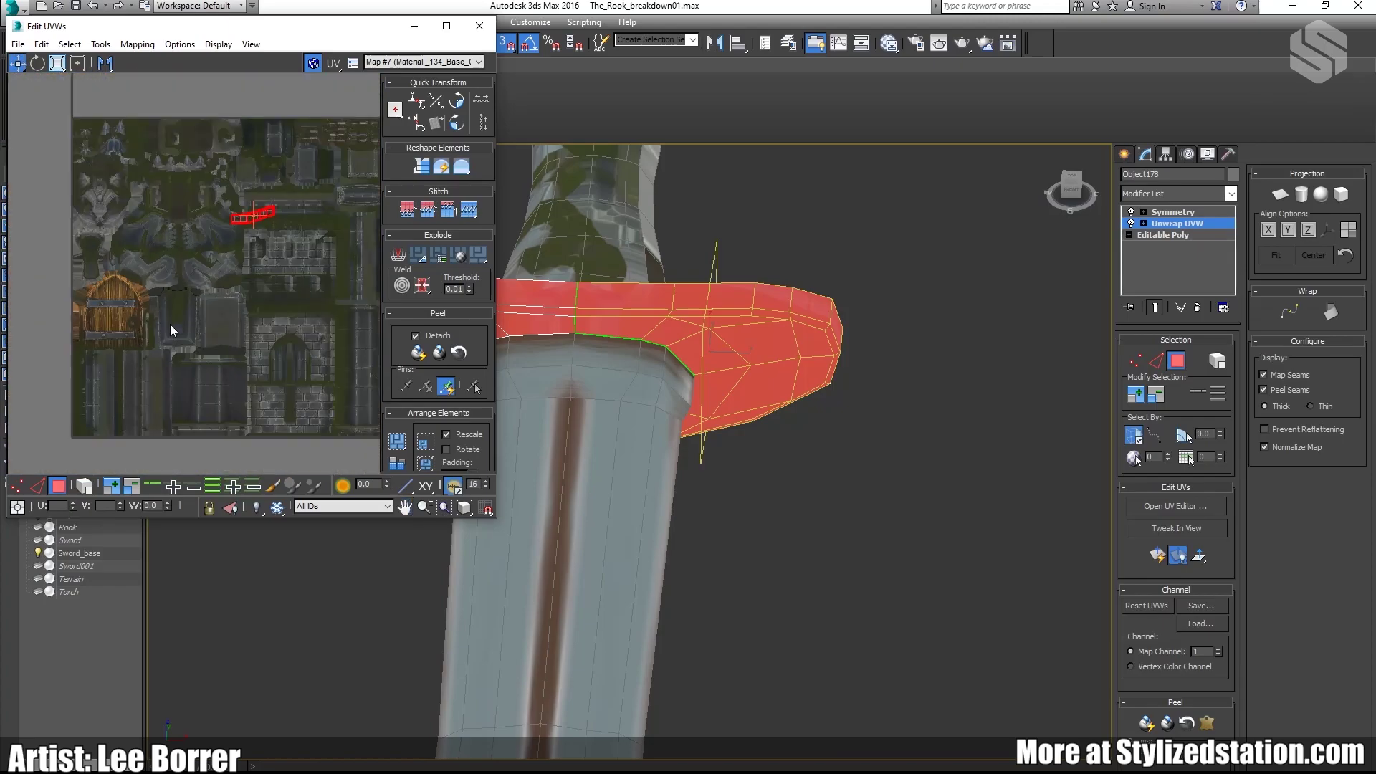
Step: Planar-map the crossguard's polygons along the Y axis and activate Freeform mode for its UV shell
{"action": "left_click_drag", "start_coordinate": [1198, 555], "coordinate": [1196, 518]}
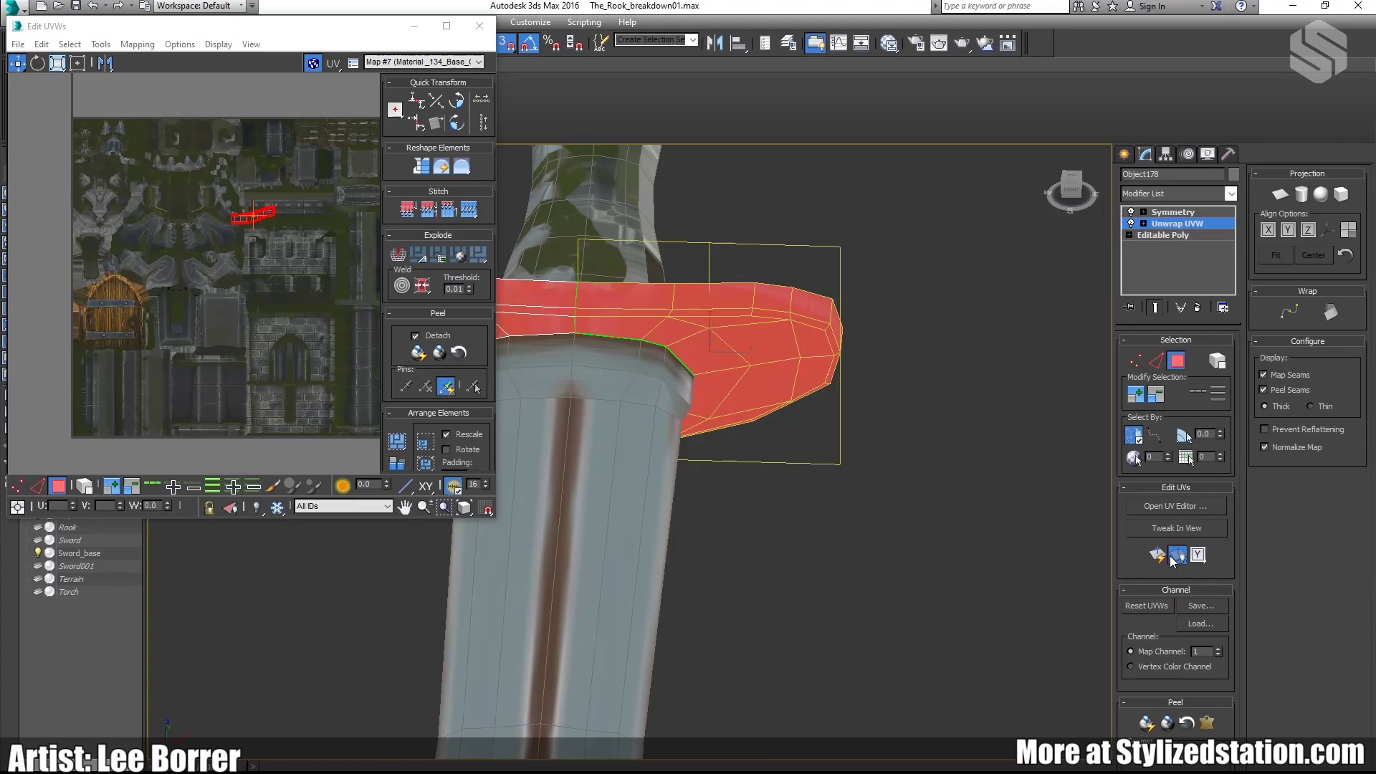
{"action": "left_click", "coordinate": [1158, 556]}
{"action": "scroll", "coordinate": [203, 318], "scroll_direction": "up", "scroll_amount": 1}
{"action": "left_click", "coordinate": [79, 66]}
{"action": "scroll", "coordinate": [268, 237], "scroll_direction": "down", "scroll_amount": 3}
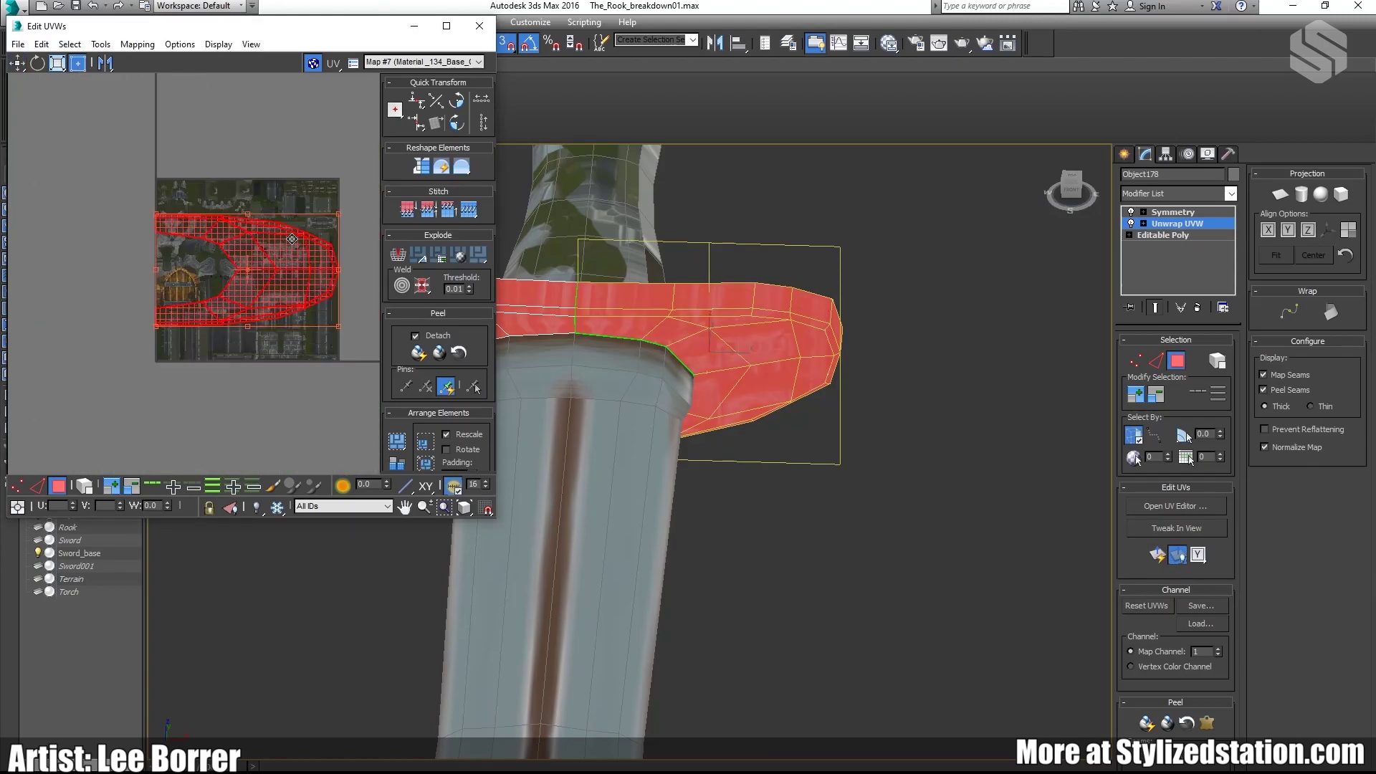
Step: Scale the crossguard's UV shell down proportionally and move it onto the end of the door's upper metal strap
{"action": "left_click_drag", "start_coordinate": [342, 213], "coordinate": [312, 256], "text": "ctrl"}
{"action": "scroll", "coordinate": [175, 306], "scroll_direction": "up", "scroll_amount": 7}
{"action": "left_click_drag", "start_coordinate": [177, 373], "coordinate": [295, 299], "text": "ctrl"}
{"action": "middle_click_drag", "start_coordinate": [296, 299], "coordinate": [161, 320]}
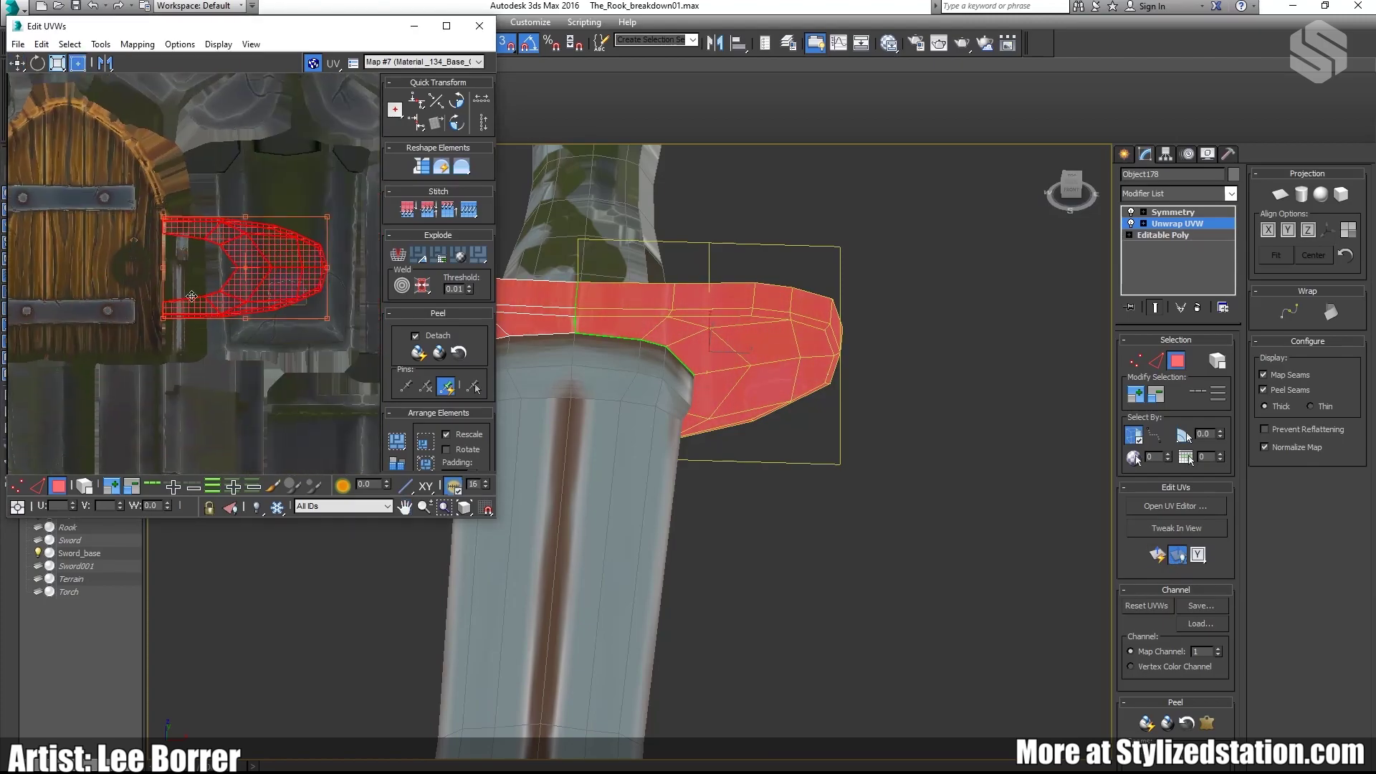
{"action": "scroll", "coordinate": [174, 309], "scroll_direction": "up", "scroll_amount": 4}
{"action": "left_click_drag", "start_coordinate": [247, 304], "coordinate": [112, 195]}
{"action": "middle_click_drag", "start_coordinate": [111, 195], "coordinate": [187, 297]}
{"action": "left_click_drag", "start_coordinate": [332, 169], "coordinate": [237, 230], "text": "ctrl"}
{"action": "left_click_drag", "start_coordinate": [93, 317], "coordinate": [144, 256], "text": "ctrl"}
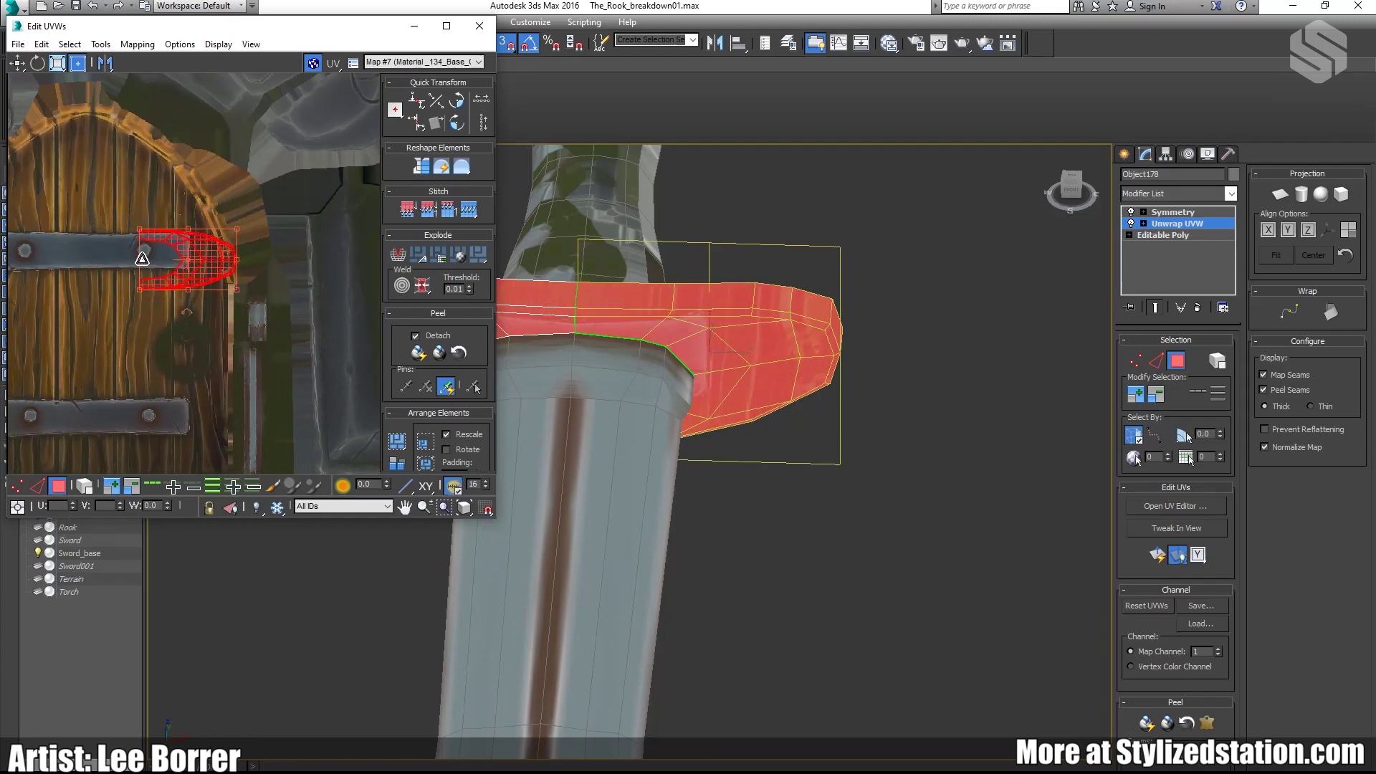
Step: Shrink the UV shell to the strap's height and position its inner curve around the strap's end rivet
{"action": "scroll", "coordinate": [146, 255], "scroll_direction": "up", "scroll_amount": 5}
{"action": "middle_click_drag", "start_coordinate": [324, 324], "coordinate": [277, 335]}
{"action": "left_click_drag", "start_coordinate": [376, 370], "coordinate": [240, 289]}
{"action": "middle_click_drag", "start_coordinate": [187, 244], "coordinate": [266, 284]}
{"action": "left_click_drag", "start_coordinate": [265, 284], "coordinate": [213, 301]}
{"action": "middle_click_drag", "start_coordinate": [136, 280], "coordinate": [167, 287]}
{"action": "scroll", "coordinate": [700, 344], "scroll_direction": "down", "scroll_amount": 4}
{"action": "middle_click_drag", "start_coordinate": [700, 344], "coordinate": [681, 394], "text": "alt"}
{"action": "mouse_move", "coordinate": [193, 309]}
{"action": "middle_mouse_down"}
{"action": "mouse_move", "coordinate": [204, 326]}
{"action": "mouse_move", "coordinate": [203, 298]}
{"action": "middle_mouse_up"}
{"action": "scroll", "coordinate": [215, 332], "scroll_direction": "up", "scroll_amount": 1}
{"action": "scroll", "coordinate": [222, 342], "scroll_direction": "down", "scroll_amount": 1}
Step: Move the UV vertices at the shell's open end inward, toward the rivet's centre line
{"action": "key", "text": "1"}
{"action": "scroll", "coordinate": [164, 306], "scroll_direction": "up", "scroll_amount": 2}
{"action": "left_click_drag", "start_coordinate": [182, 447], "coordinate": [205, 276]}
{"action": "scroll", "coordinate": [186, 232], "scroll_direction": "up", "scroll_amount": 4}
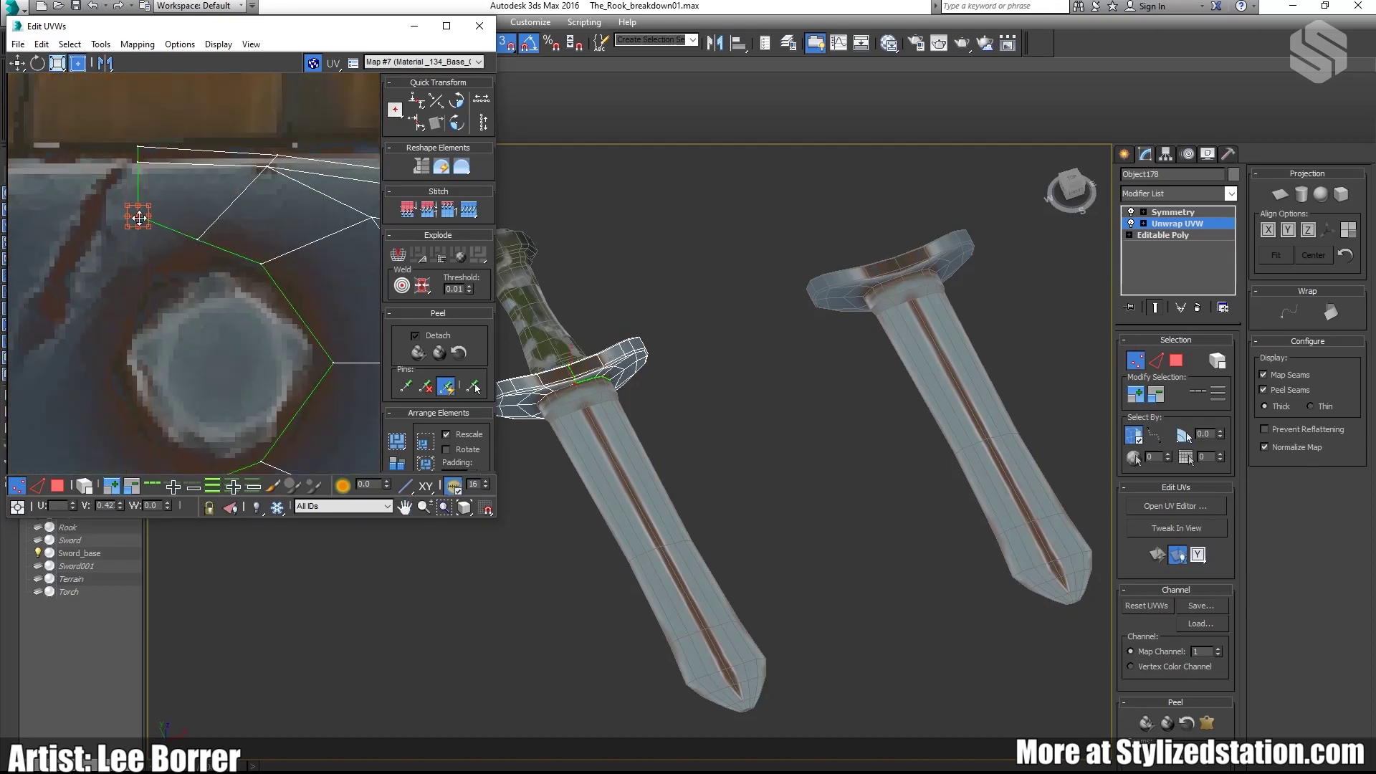
{"action": "scroll", "coordinate": [140, 217], "scroll_direction": "down", "scroll_amount": 3}
{"action": "left_click_drag", "start_coordinate": [136, 216], "coordinate": [197, 254]}
Step: Pull the UV vertices along the shell's inner curve in to follow the rivet's rusty outline
{"action": "scroll", "coordinate": [179, 232], "scroll_direction": "up", "scroll_amount": 3}
{"action": "left_click", "coordinate": [219, 230]}
{"action": "middle_click_drag", "start_coordinate": [201, 417], "coordinate": [202, 305]}
{"action": "left_click_drag", "start_coordinate": [213, 314], "coordinate": [196, 288]}
{"action": "middle_click_drag", "start_coordinate": [216, 292], "coordinate": [221, 387]}
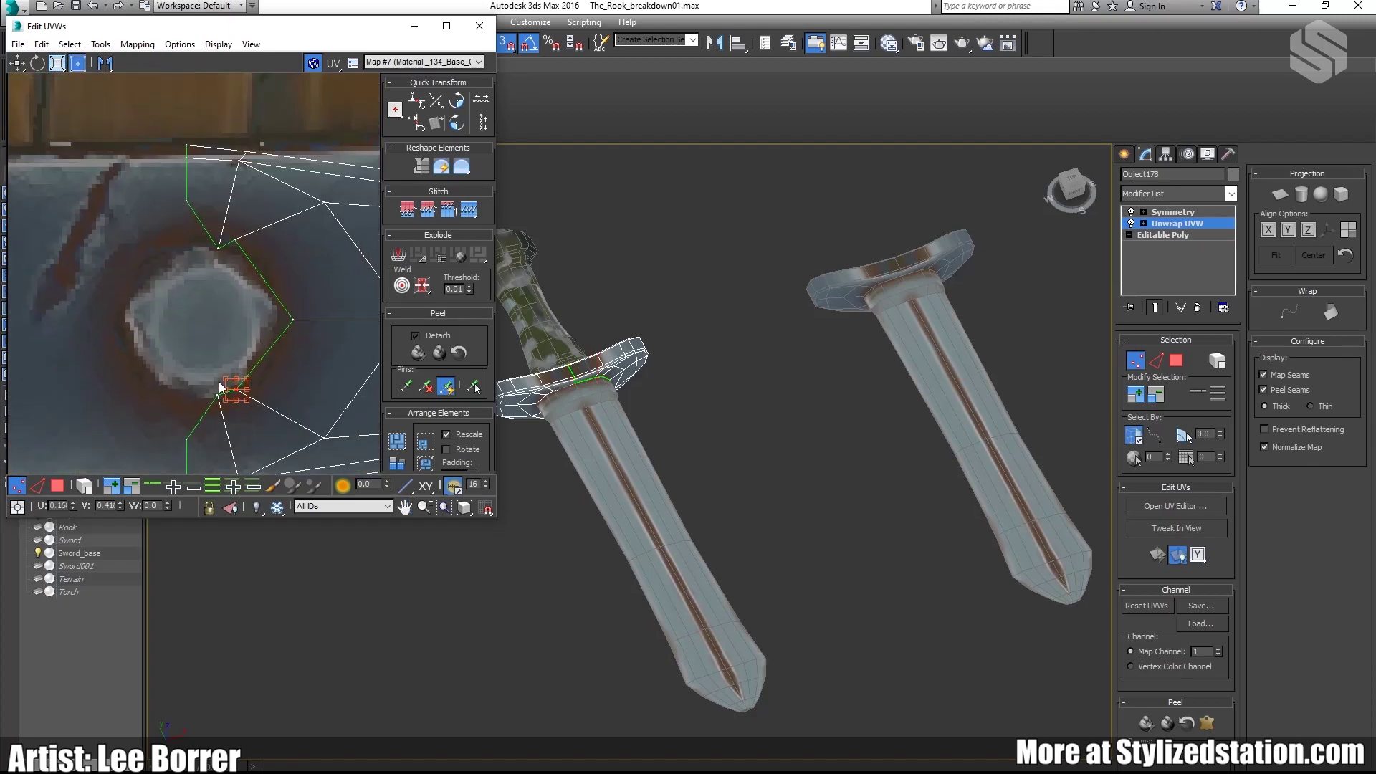
{"action": "middle_click_drag", "start_coordinate": [238, 245], "coordinate": [279, 318]}
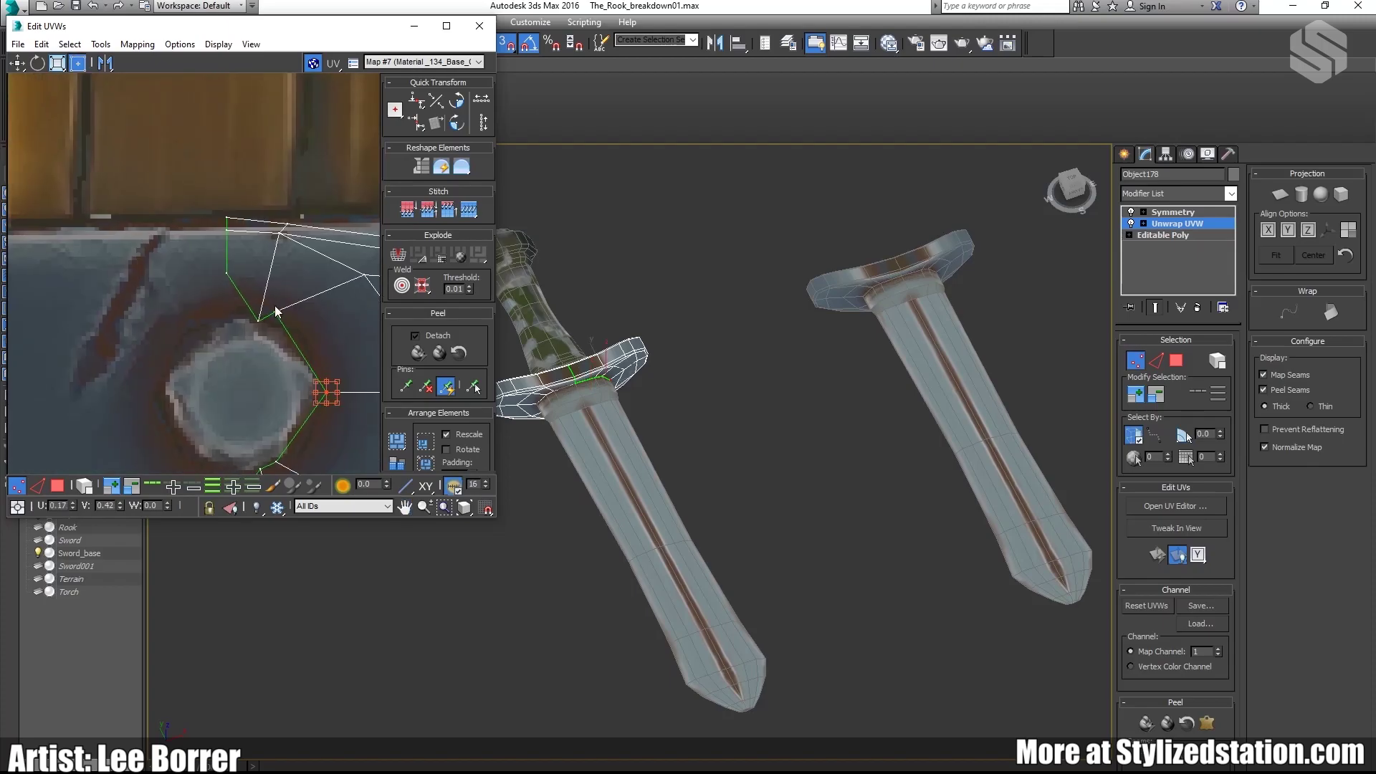
{"action": "left_click_drag", "start_coordinate": [279, 313], "coordinate": [289, 331]}
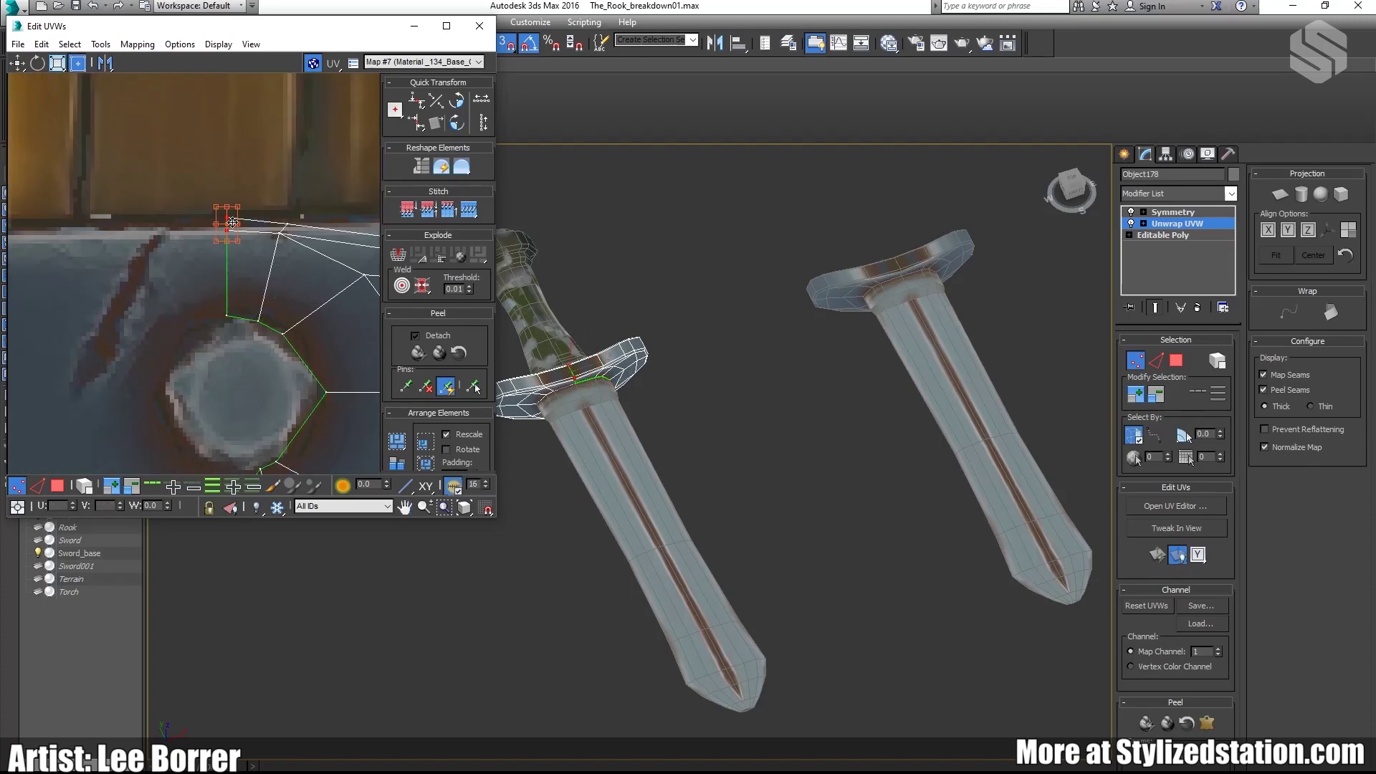
Step: Lower the UV vertices on the shell's upper outer edge to sit along the strap's light border
{"action": "left_click_drag", "start_coordinate": [232, 222], "coordinate": [295, 227]}
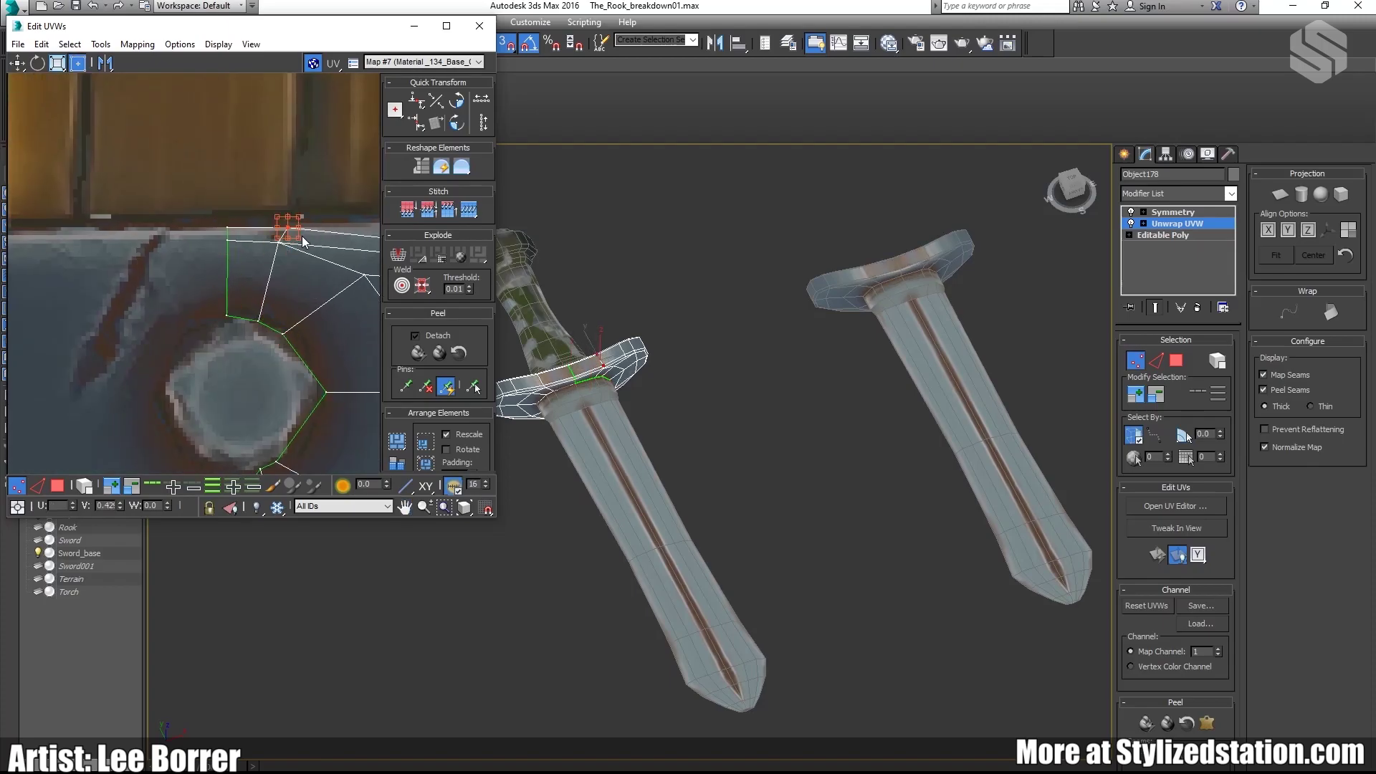
{"action": "scroll", "coordinate": [305, 212], "scroll_direction": "down", "scroll_amount": 2}
{"action": "middle_click_drag", "start_coordinate": [305, 213], "coordinate": [255, 99]}
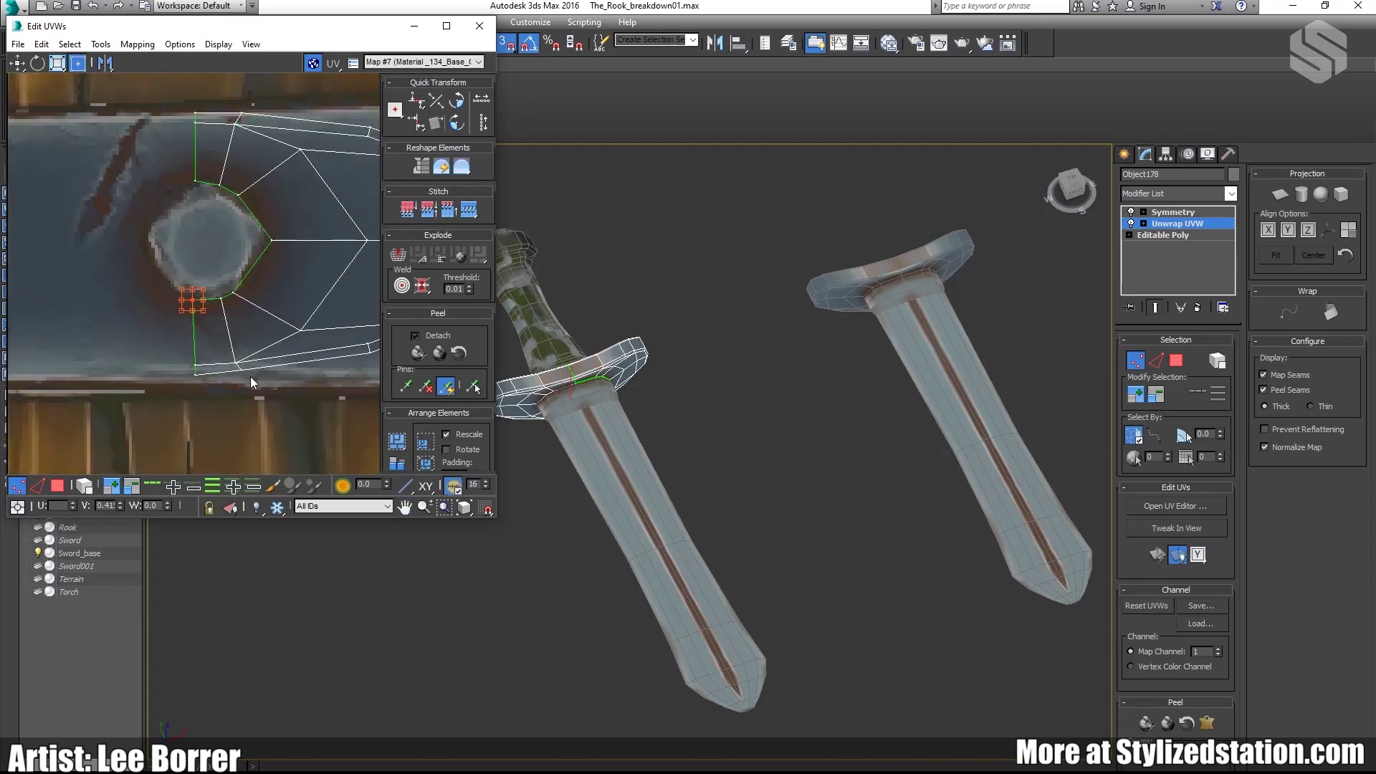
Step: Nudge the inner-curve UV vertices outward into a rounder arc around the rivet, checking the rust ring on the crossguard
{"action": "scroll", "coordinate": [301, 308], "scroll_direction": "down", "scroll_amount": 2}
{"action": "middle_click_drag", "start_coordinate": [365, 272], "coordinate": [231, 294]}
{"action": "scroll", "coordinate": [885, 280], "scroll_direction": "up", "scroll_amount": 4}
{"action": "middle_click_drag", "start_coordinate": [888, 280], "coordinate": [924, 405], "text": "alt"}
{"action": "scroll", "coordinate": [150, 298], "scroll_direction": "up", "scroll_amount": 2}
{"action": "middle_click_drag", "start_coordinate": [150, 299], "coordinate": [200, 302]}
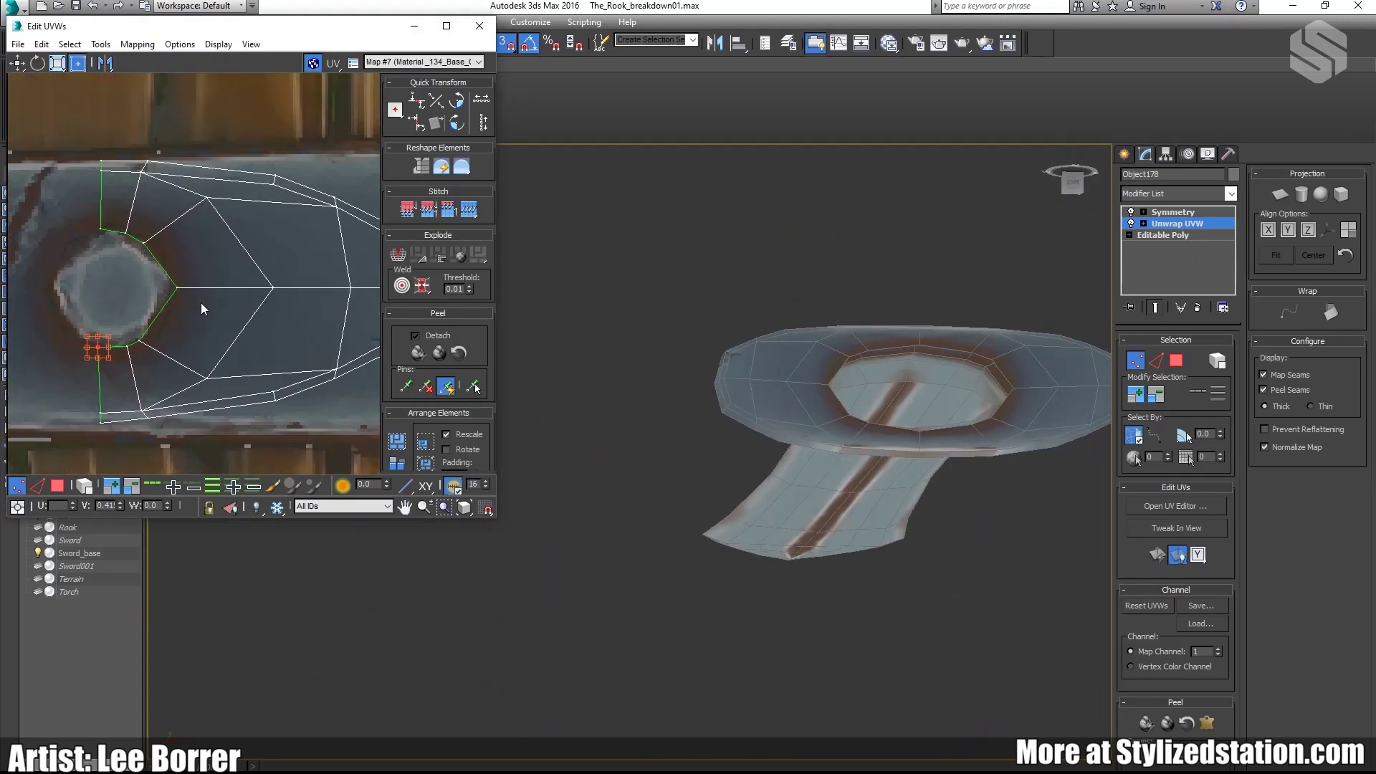
{"action": "left_click_drag", "start_coordinate": [133, 333], "coordinate": [134, 331]}
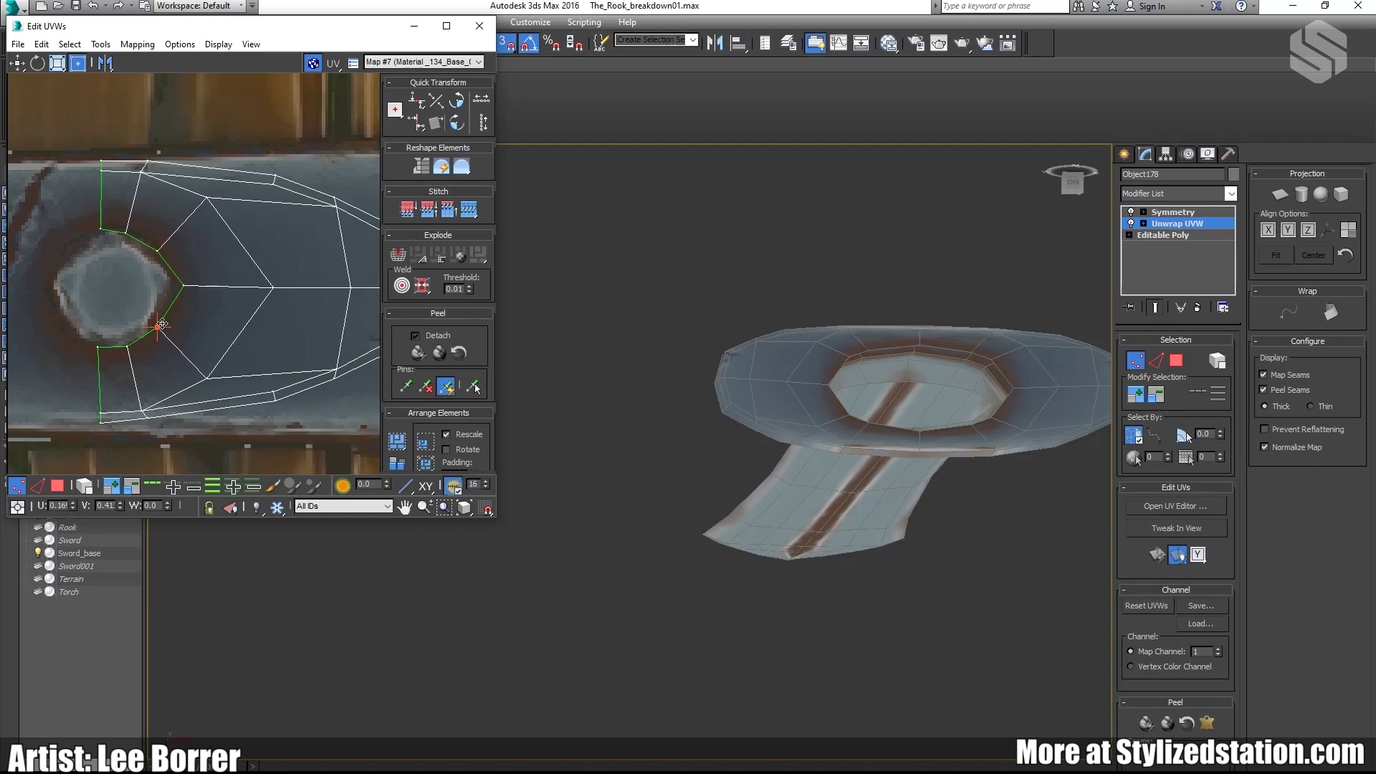
Step: Move the middle UV vertex pair on the shell's upper outer edge up onto the strap's light upper border
{"action": "middle_click_drag", "start_coordinate": [125, 230], "coordinate": [124, 234]}
{"action": "scroll", "coordinate": [123, 233], "scroll_direction": "up", "scroll_amount": 6}
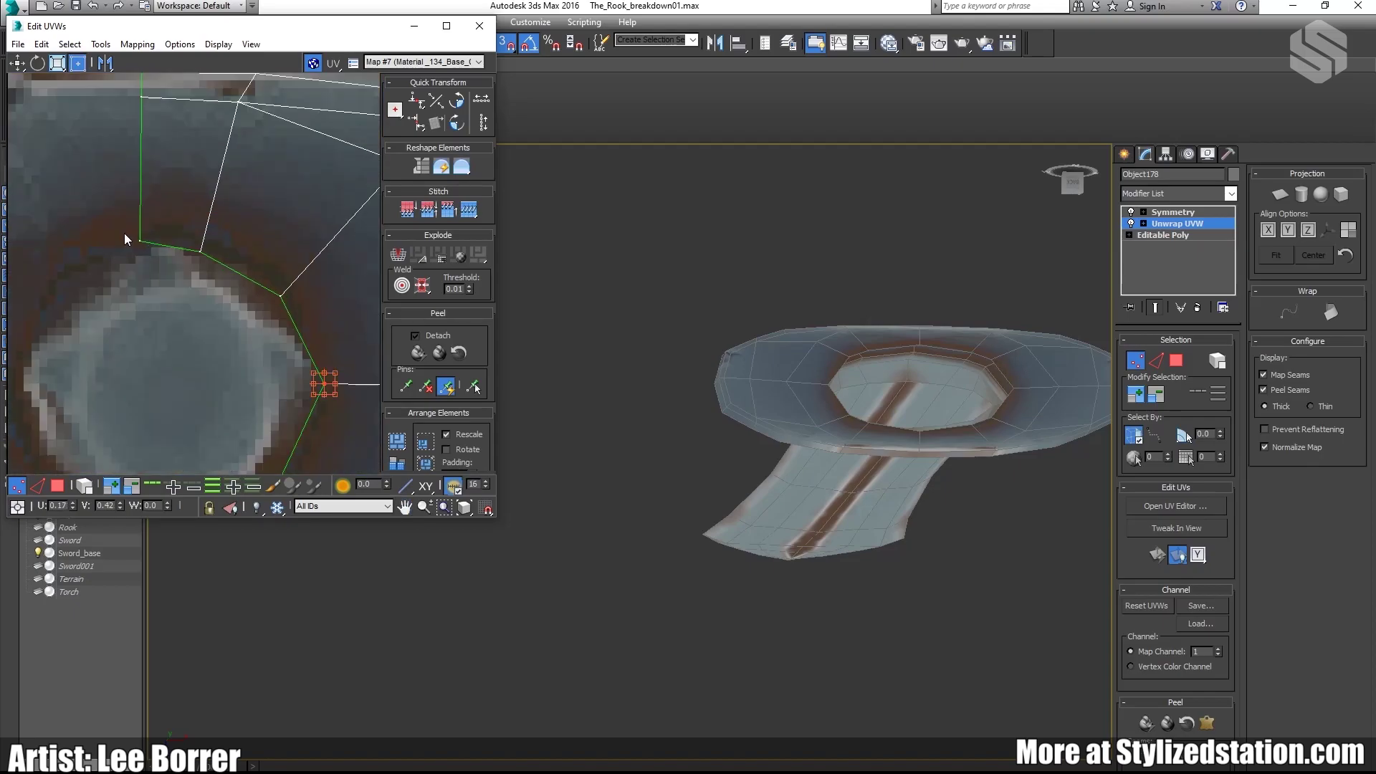
{"action": "scroll", "coordinate": [123, 234], "scroll_direction": "down", "scroll_amount": 4}
{"action": "middle_click_drag", "start_coordinate": [207, 250], "coordinate": [115, 246]}
{"action": "scroll", "coordinate": [114, 246], "scroll_direction": "down", "scroll_amount": 4}
{"action": "scroll", "coordinate": [249, 213], "scroll_direction": "up", "scroll_amount": 2}
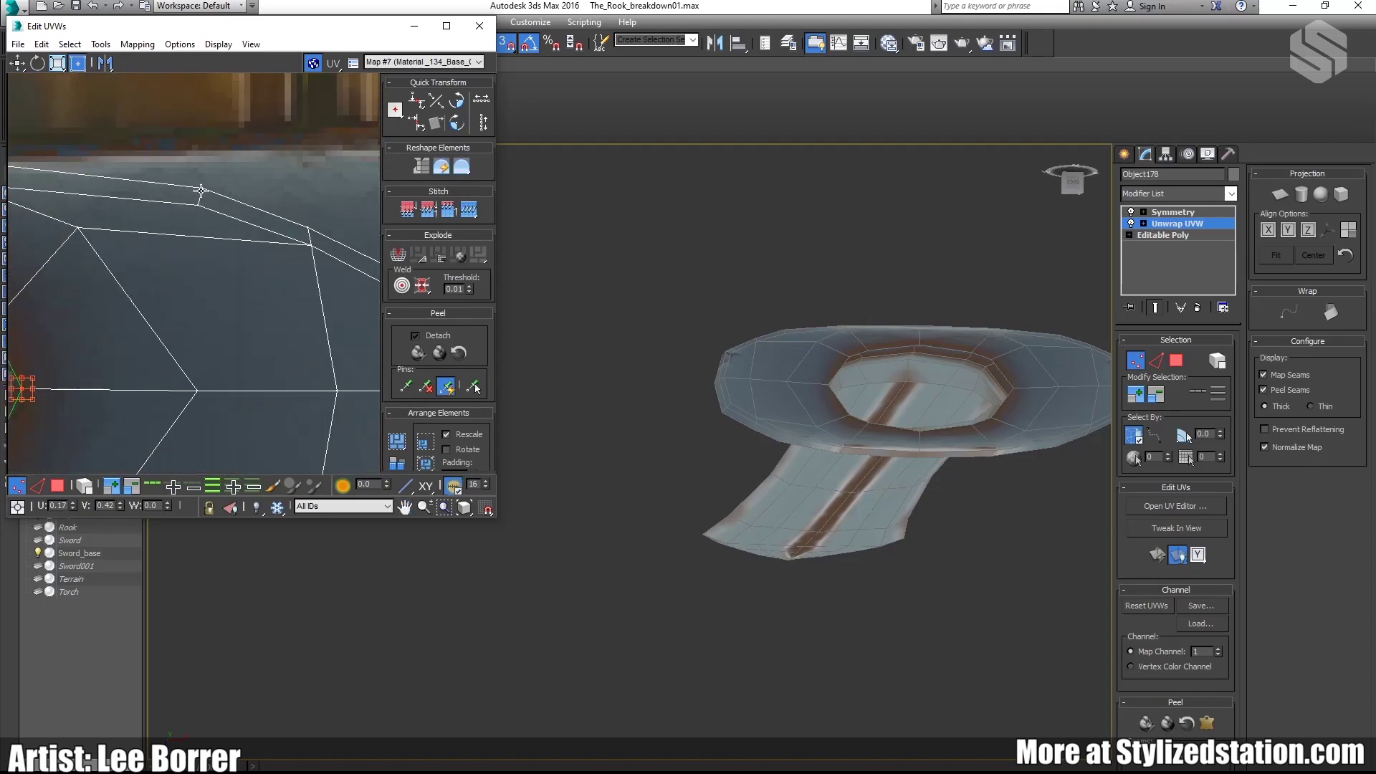
{"action": "left_click_drag", "start_coordinate": [204, 204], "coordinate": [208, 213]}
{"action": "middle_click_drag", "start_coordinate": [208, 206], "coordinate": [225, 236]}
{"action": "left_click_drag", "start_coordinate": [222, 223], "coordinate": [229, 191]}
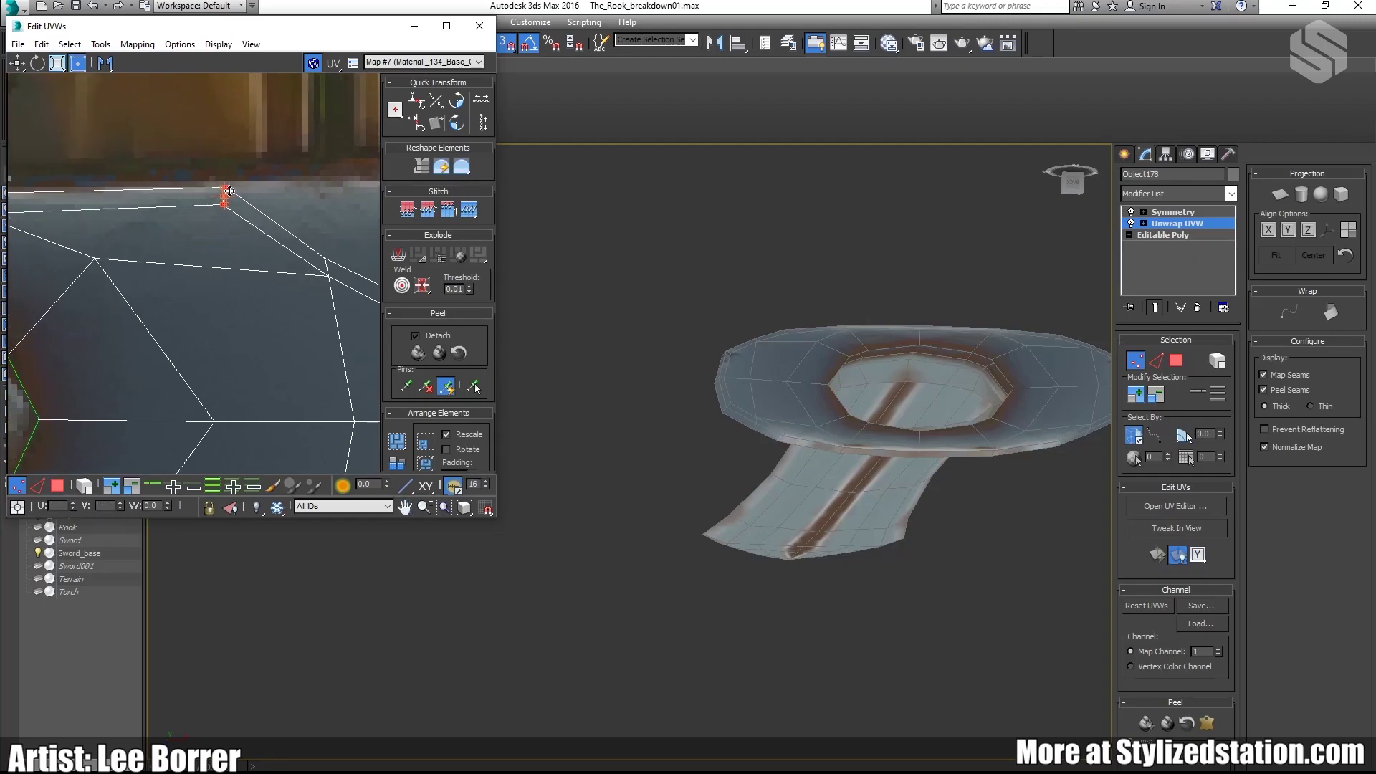
Step: Lower the UV vertex pairs along the shell's lower outer edge onto the strap's lower border, then check the crossguard
{"action": "scroll", "coordinate": [247, 330], "scroll_direction": "down", "scroll_amount": 4}
{"action": "middle_click_drag", "start_coordinate": [246, 330], "coordinate": [209, 230]}
{"action": "scroll", "coordinate": [229, 278], "scroll_direction": "up", "scroll_amount": 4}
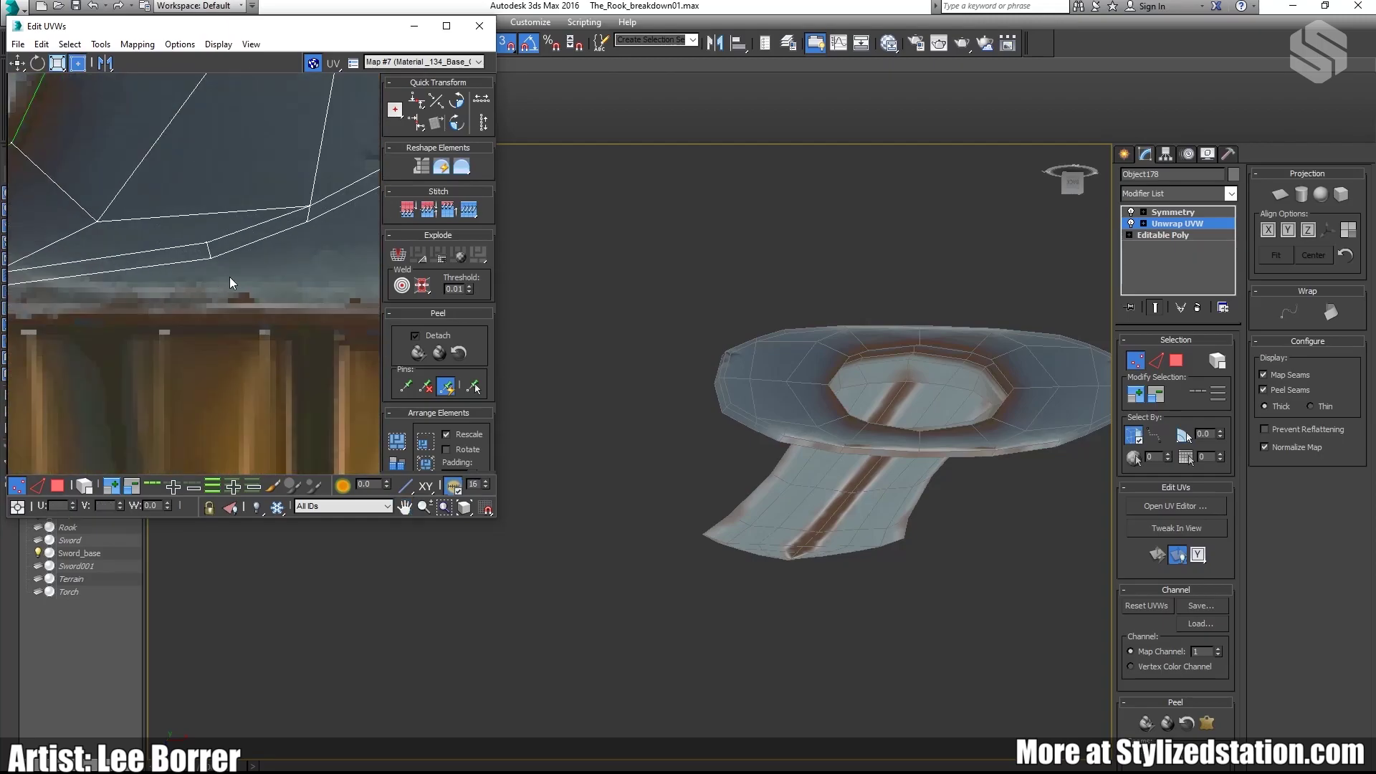
{"action": "left_click_drag", "start_coordinate": [214, 244], "coordinate": [219, 275]}
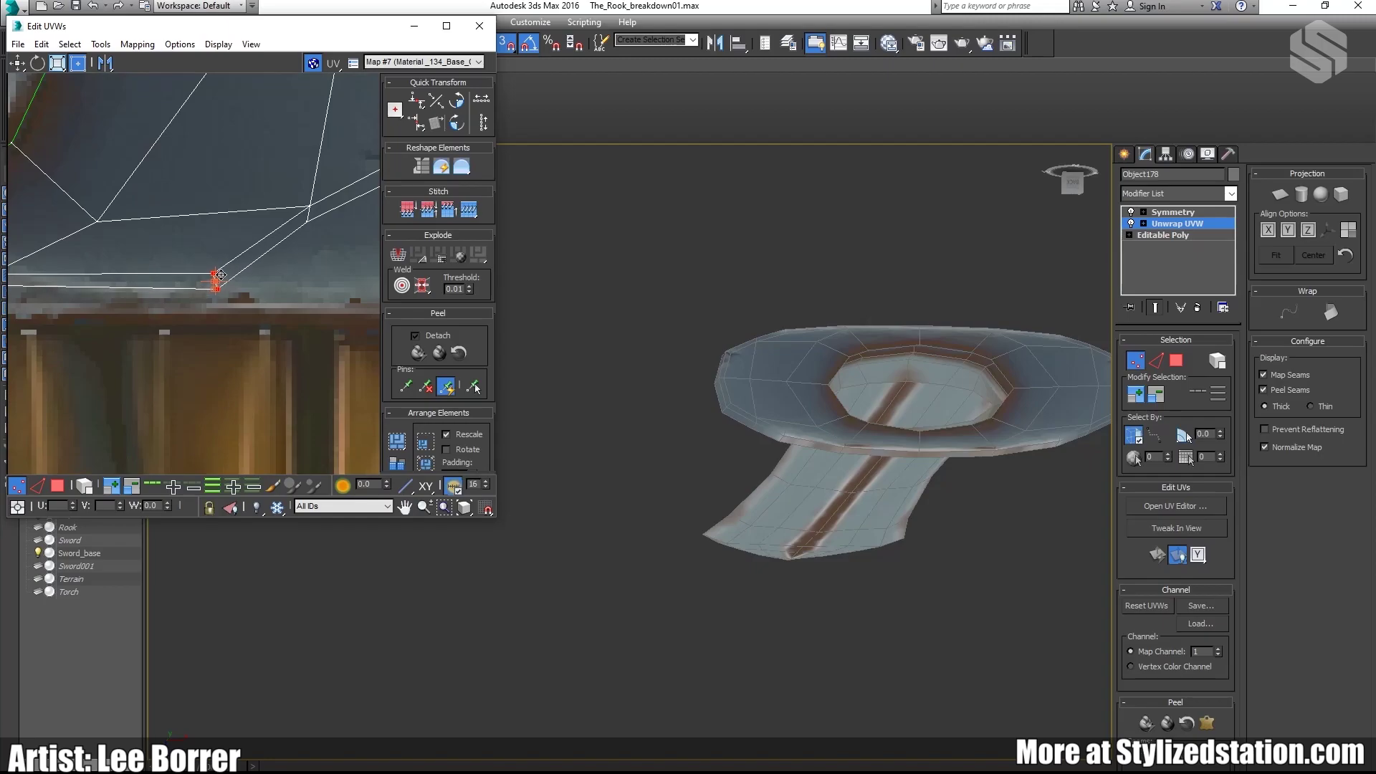
{"action": "scroll", "coordinate": [220, 275], "scroll_direction": "down", "scroll_amount": 4}
{"action": "scroll", "coordinate": [113, 275], "scroll_direction": "up", "scroll_amount": 5}
{"action": "left_click", "coordinate": [96, 279]}
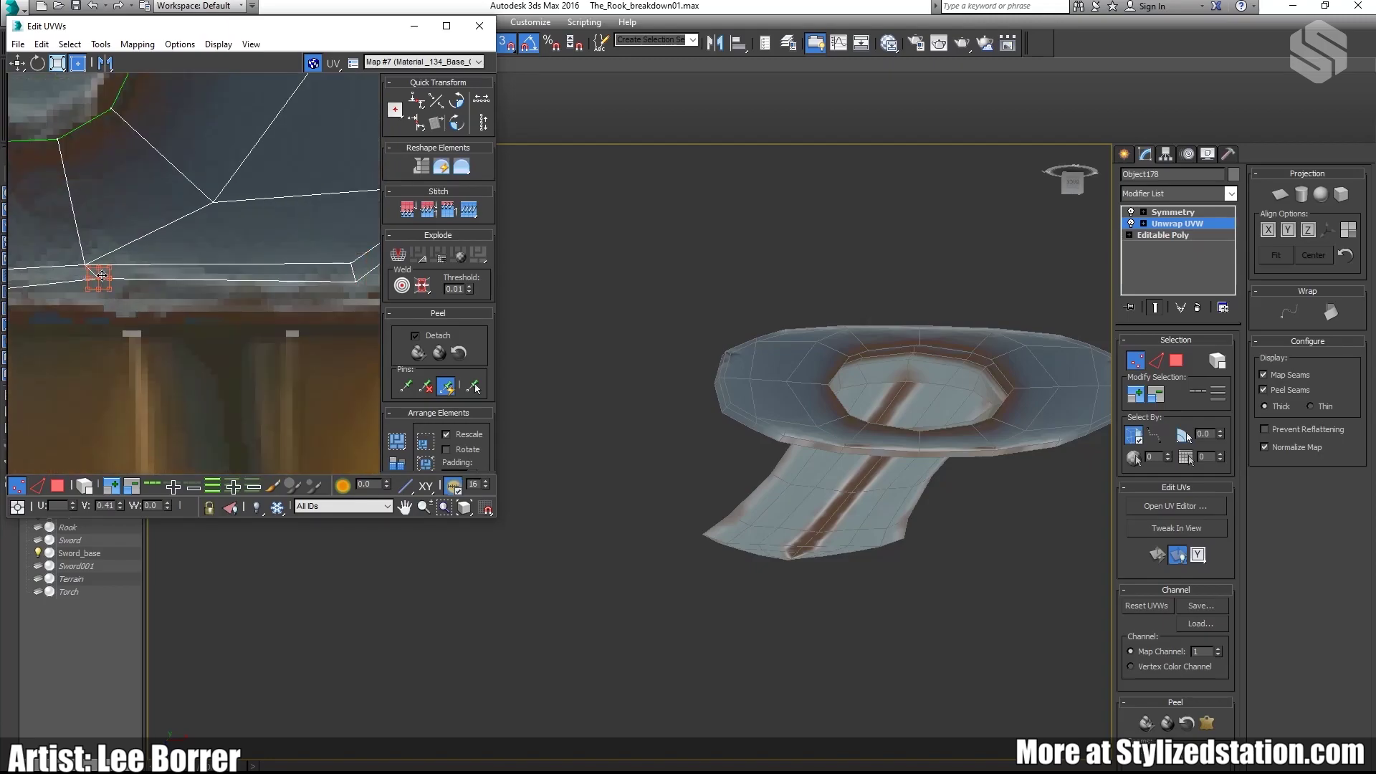
{"action": "left_click_drag", "start_coordinate": [96, 280], "coordinate": [101, 284]}
{"action": "scroll", "coordinate": [110, 282], "scroll_direction": "down", "scroll_amount": 3}
{"action": "scroll", "coordinate": [81, 349], "scroll_direction": "up", "scroll_amount": 2}
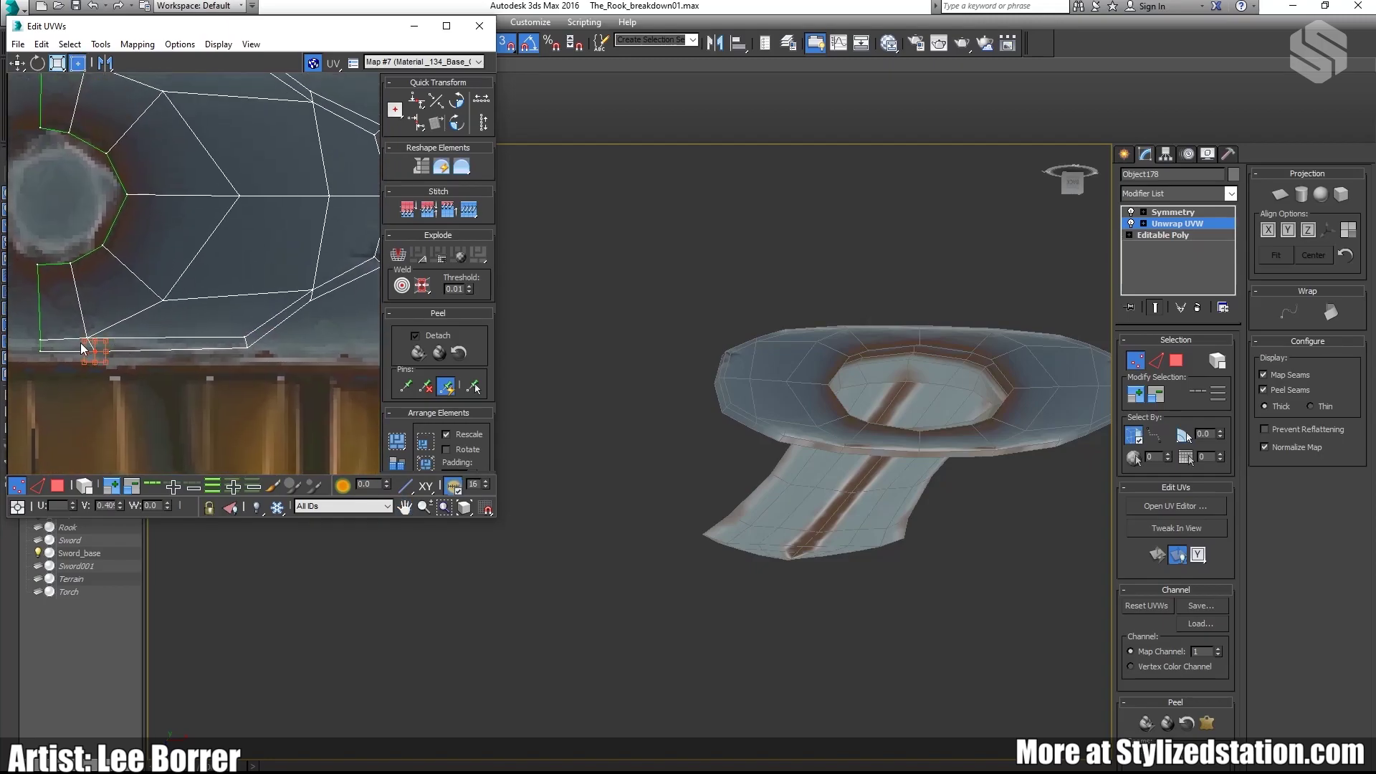
{"action": "middle_click_drag", "start_coordinate": [187, 339], "coordinate": [209, 434]}
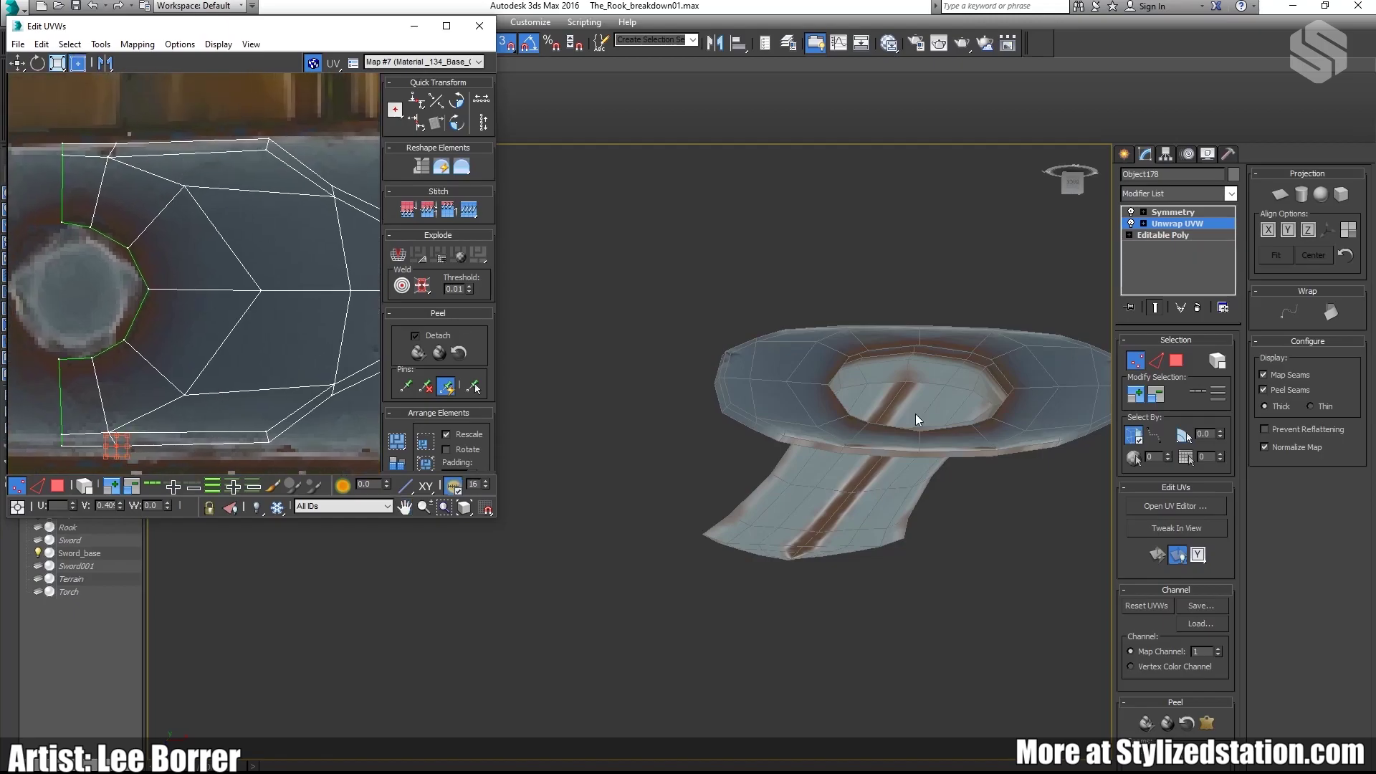
{"action": "middle_click_drag", "start_coordinate": [914, 414], "coordinate": [808, 446], "text": "alt"}
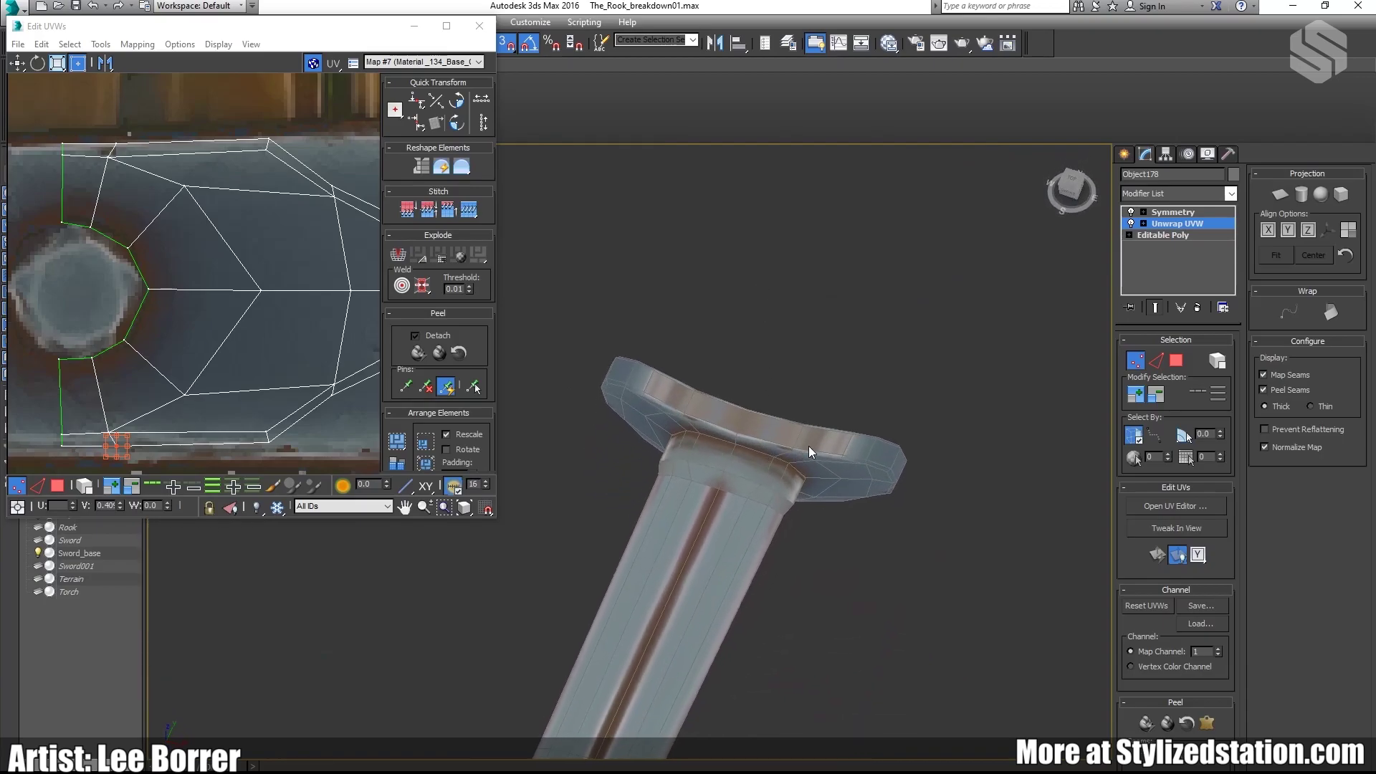
Step: Move the shell's upper and lower shoulder UV vertices outward to line up with the strap's two long borders
{"action": "middle_click_drag", "start_coordinate": [187, 324], "coordinate": [137, 334]}
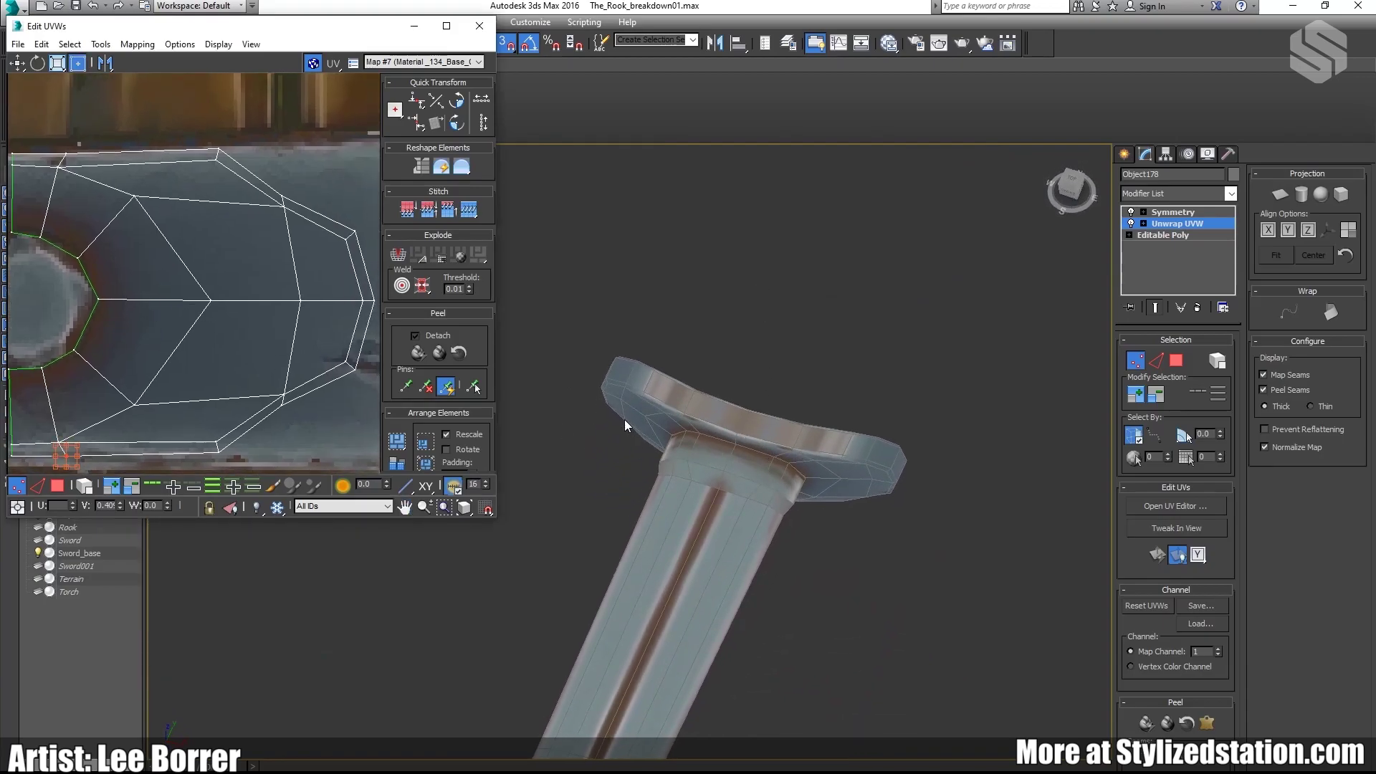
{"action": "scroll", "coordinate": [218, 295], "scroll_direction": "up", "scroll_amount": 4}
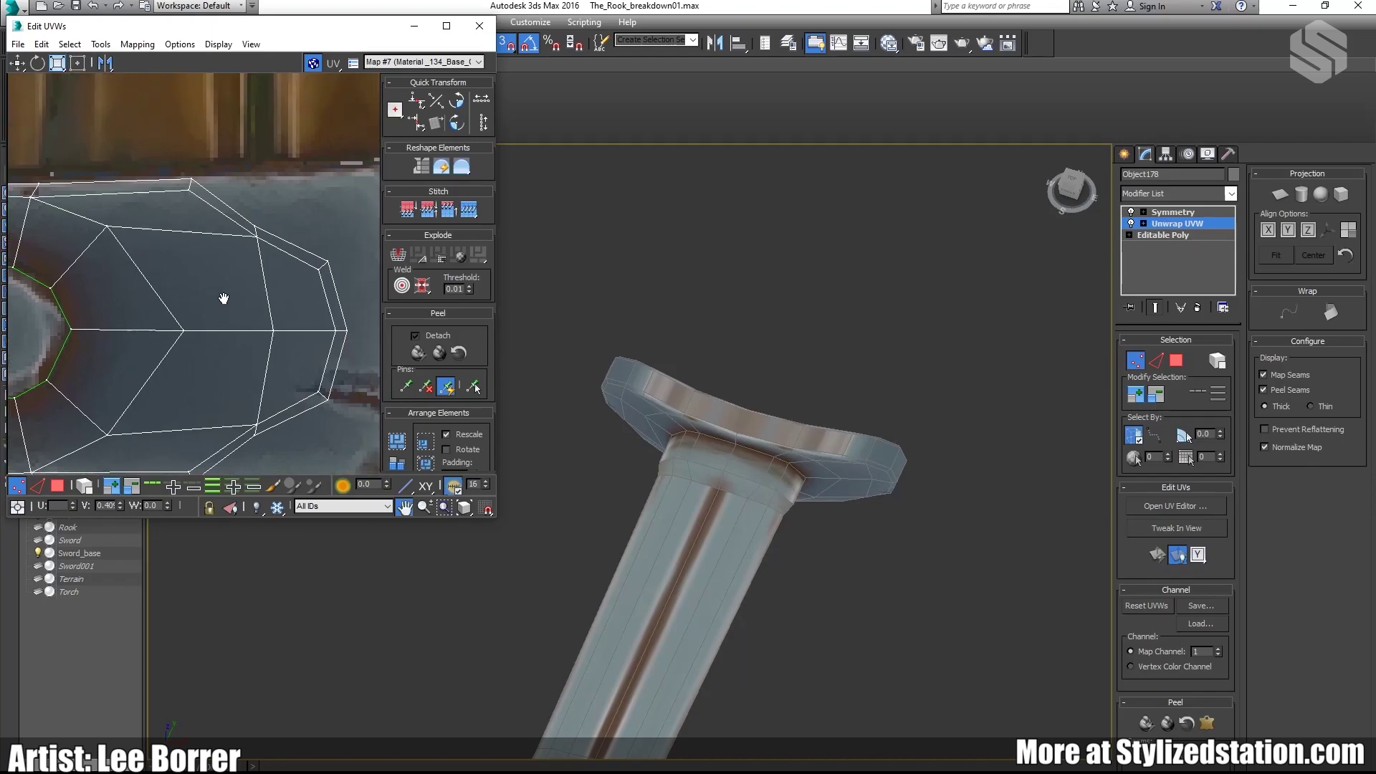
{"action": "scroll", "coordinate": [250, 227], "scroll_direction": "down", "scroll_amount": 1}
{"action": "left_click_drag", "start_coordinate": [273, 207], "coordinate": [289, 179]}
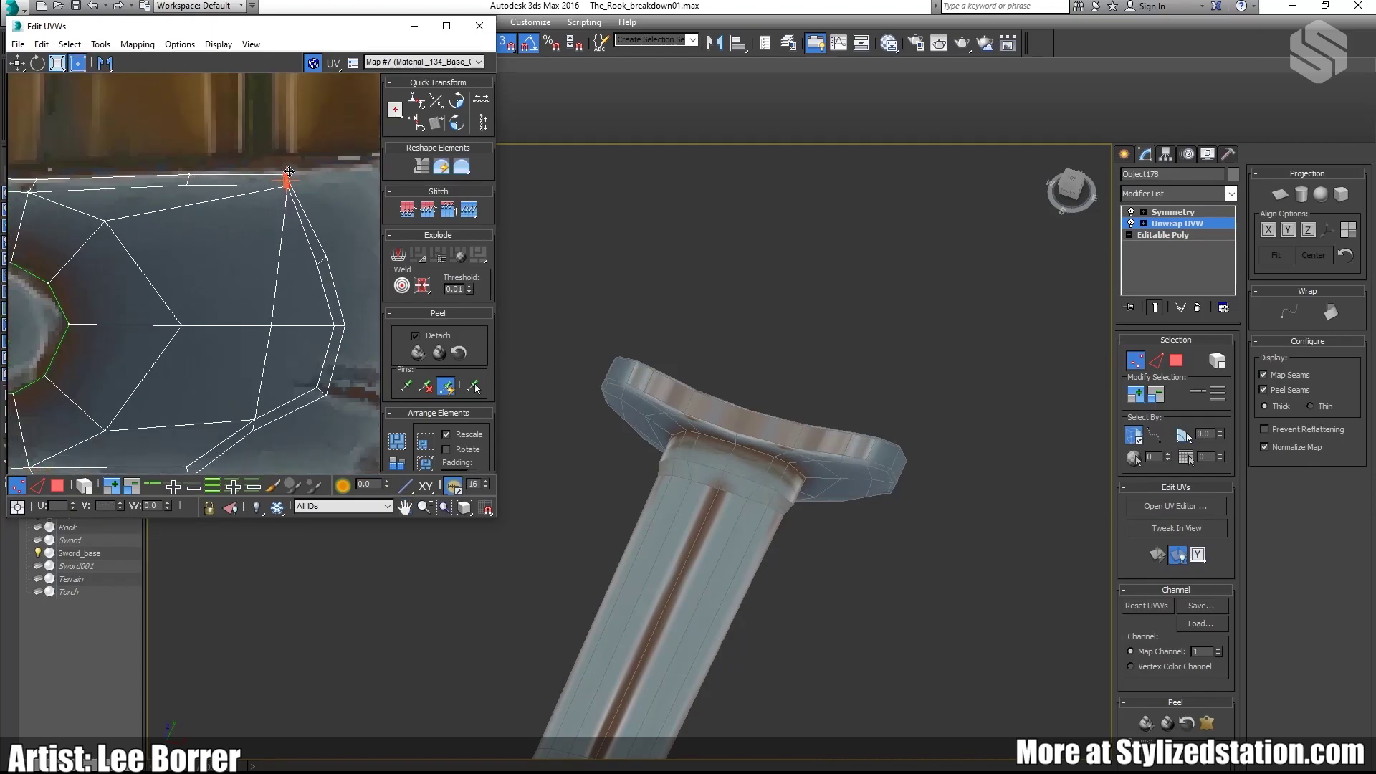
{"action": "scroll", "coordinate": [283, 313], "scroll_direction": "down", "scroll_amount": 1}
{"action": "mouse_move", "coordinate": [285, 419]}
{"action": "left_mouse_down"}
{"action": "mouse_move", "coordinate": [237, 380]}
{"action": "mouse_move", "coordinate": [286, 431]}
{"action": "left_mouse_up"}
{"action": "scroll", "coordinate": [329, 407], "scroll_direction": "up", "scroll_amount": 1}
Step: Push the rounded end's UV vertices out toward the strap's end border and corners, squaring off the shell
{"action": "middle_click_drag", "start_coordinate": [329, 407], "coordinate": [240, 370]}
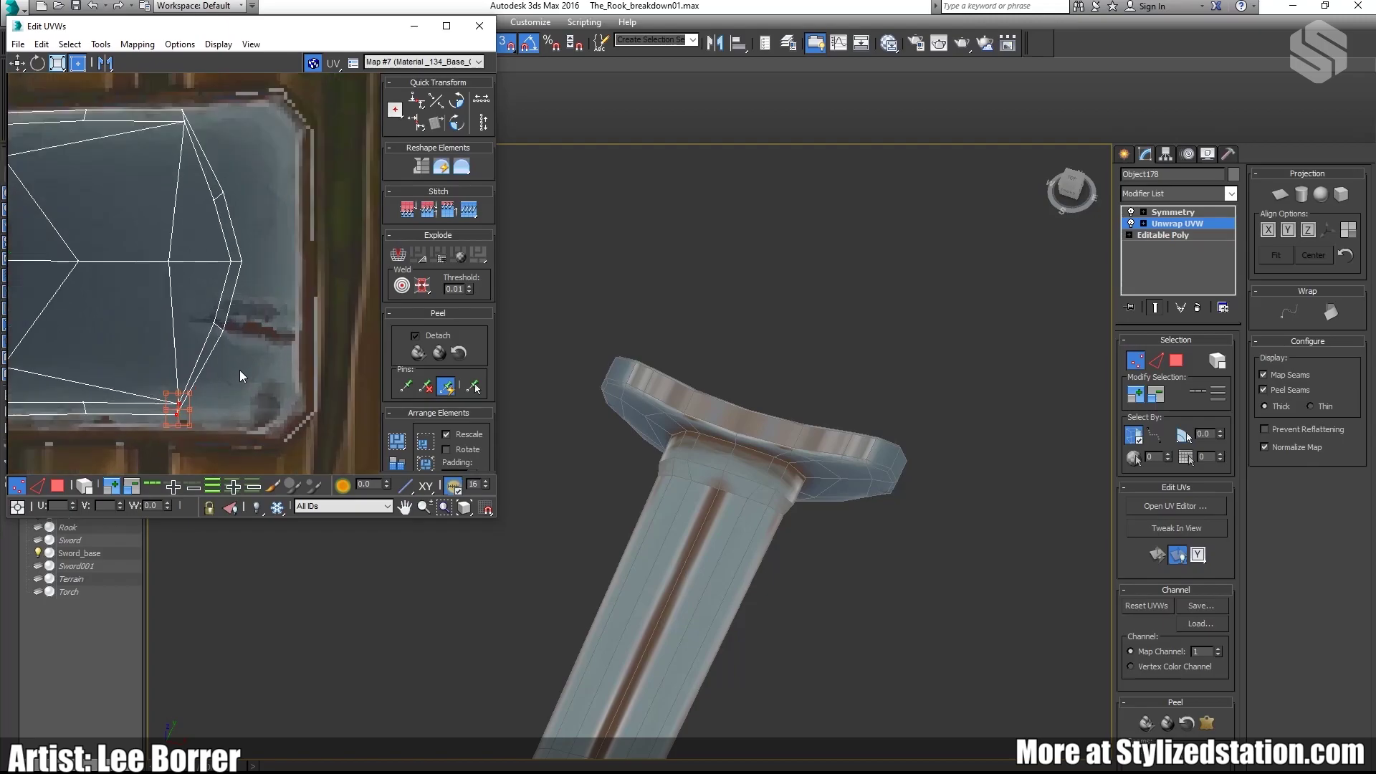
{"action": "left_click_drag", "start_coordinate": [225, 321], "coordinate": [299, 404]}
{"action": "left_click_drag", "start_coordinate": [260, 243], "coordinate": [218, 284]}
{"action": "middle_click_drag", "start_coordinate": [242, 287], "coordinate": [226, 363]}
{"action": "left_click_drag", "start_coordinate": [229, 334], "coordinate": [287, 324]}
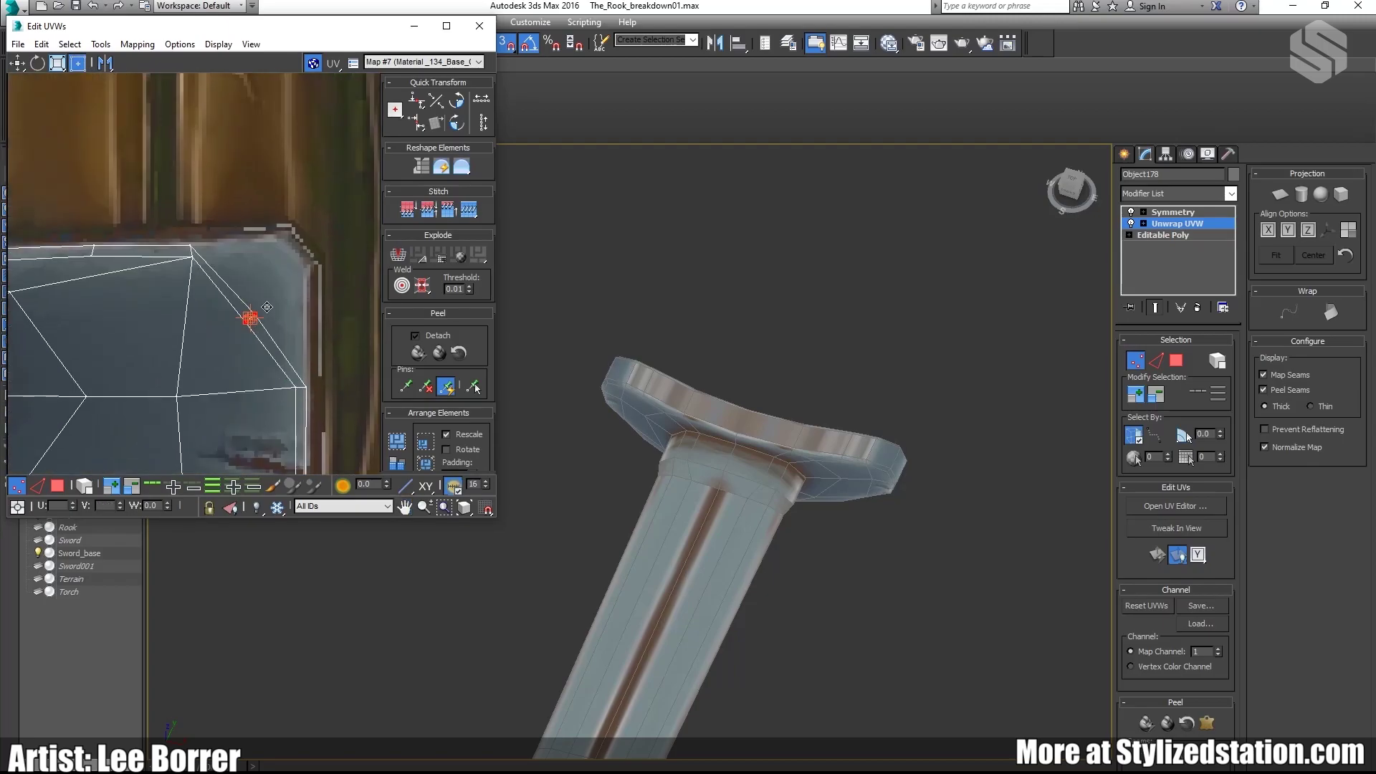
{"action": "left_click_drag", "start_coordinate": [266, 307], "coordinate": [311, 284]}
{"action": "middle_click_drag", "start_coordinate": [311, 284], "coordinate": [323, 303]}
{"action": "left_click_drag", "start_coordinate": [189, 254], "coordinate": [215, 283]}
{"action": "left_click_drag", "start_coordinate": [203, 269], "coordinate": [211, 264]}
{"action": "scroll", "coordinate": [218, 259], "scroll_direction": "down", "scroll_amount": 2}
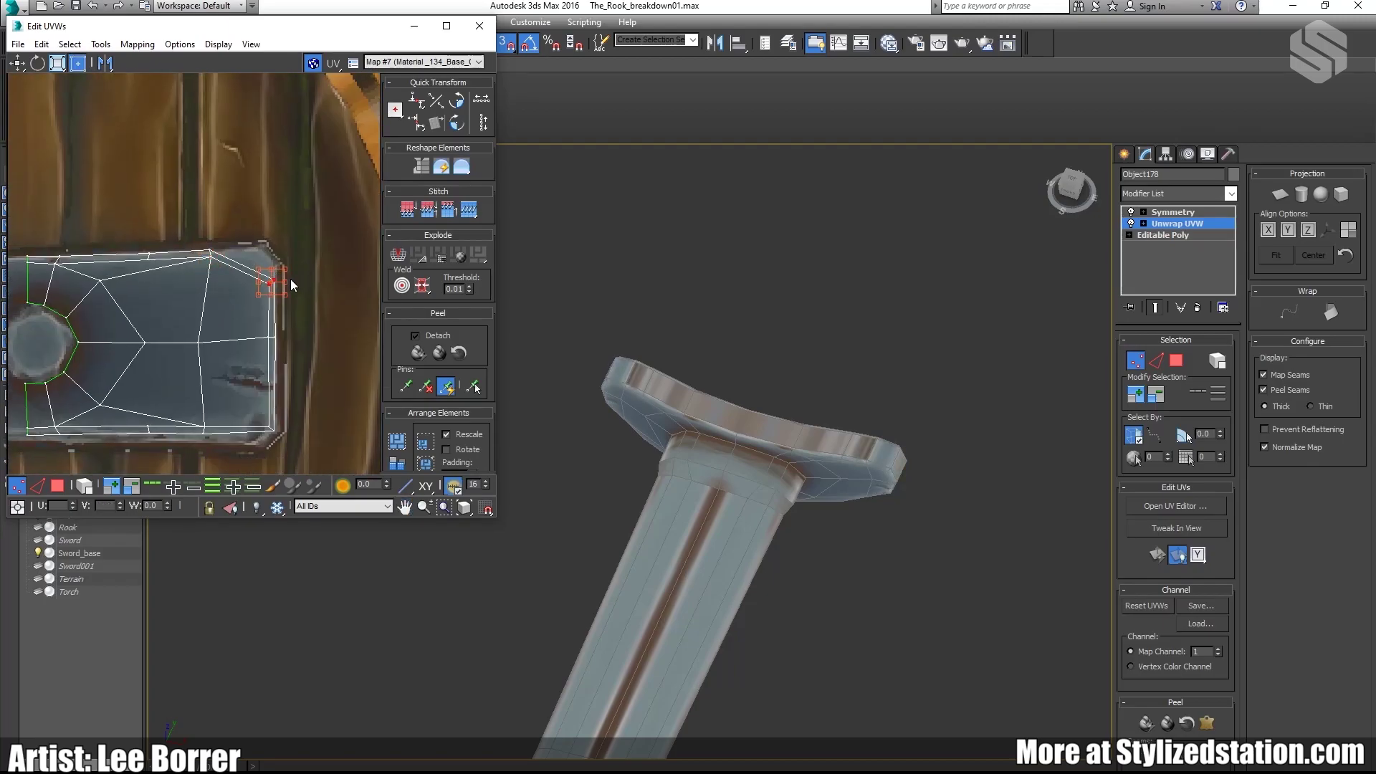
Step: Slide the outer-edge UV vertices closer to the strap's end and align the lower row with its worn border
{"action": "scroll", "coordinate": [251, 287], "scroll_direction": "up", "scroll_amount": 2}
{"action": "left_click_drag", "start_coordinate": [136, 204], "coordinate": [160, 234]}
{"action": "left_click_drag", "start_coordinate": [154, 216], "coordinate": [276, 199]}
{"action": "scroll", "coordinate": [266, 204], "scroll_direction": "down", "scroll_amount": 3}
{"action": "scroll", "coordinate": [238, 326], "scroll_direction": "up", "scroll_amount": 3}
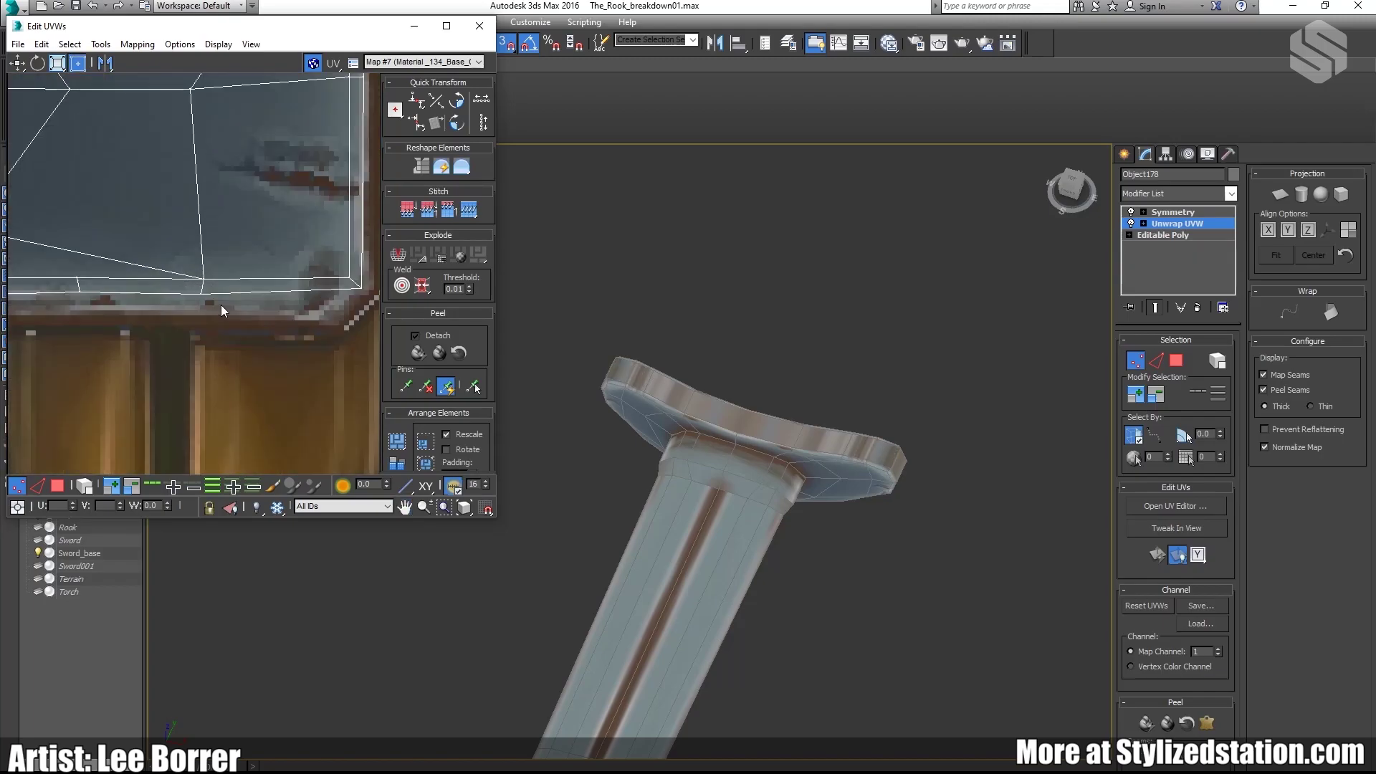
{"action": "left_click_drag", "start_coordinate": [217, 306], "coordinate": [190, 275]}
{"action": "left_click_drag", "start_coordinate": [212, 278], "coordinate": [315, 304]}
{"action": "scroll", "coordinate": [314, 304], "scroll_direction": "down", "scroll_amount": 3}
{"action": "scroll", "coordinate": [219, 299], "scroll_direction": "up", "scroll_amount": 3}
{"action": "left_click_drag", "start_coordinate": [185, 263], "coordinate": [305, 292]}
{"action": "scroll", "coordinate": [305, 290], "scroll_direction": "down", "scroll_amount": 3}
{"action": "scroll", "coordinate": [177, 281], "scroll_direction": "up", "scroll_amount": 3}
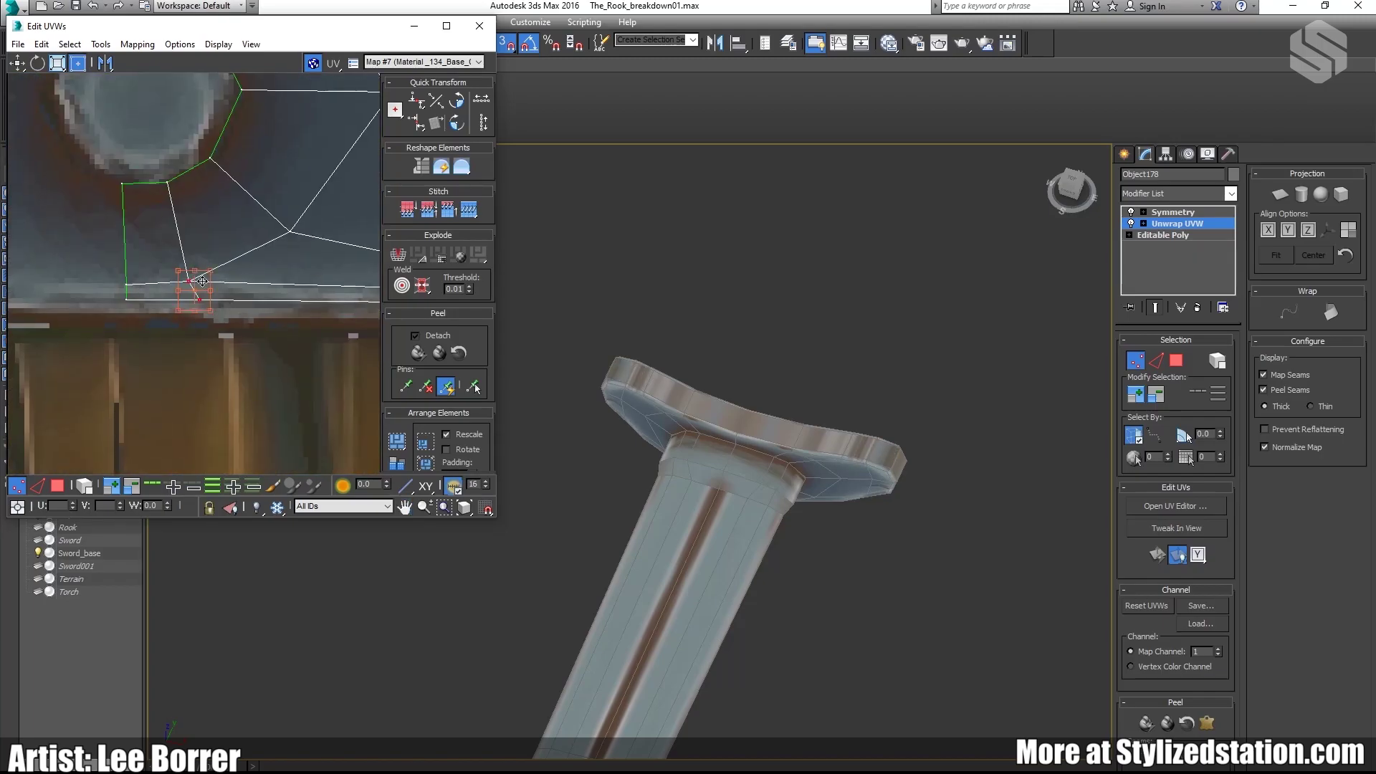
{"action": "left_click_drag", "start_coordinate": [202, 281], "coordinate": [202, 284]}
Step: Examine the crossguard's rim, top face and underside from several angles to check how the strap texture maps
{"action": "scroll", "coordinate": [709, 459], "scroll_direction": "down", "scroll_amount": 5}
{"action": "middle_click_drag", "start_coordinate": [710, 480], "coordinate": [707, 272], "text": "alt"}
{"action": "scroll", "coordinate": [705, 305], "scroll_direction": "up", "scroll_amount": 5}
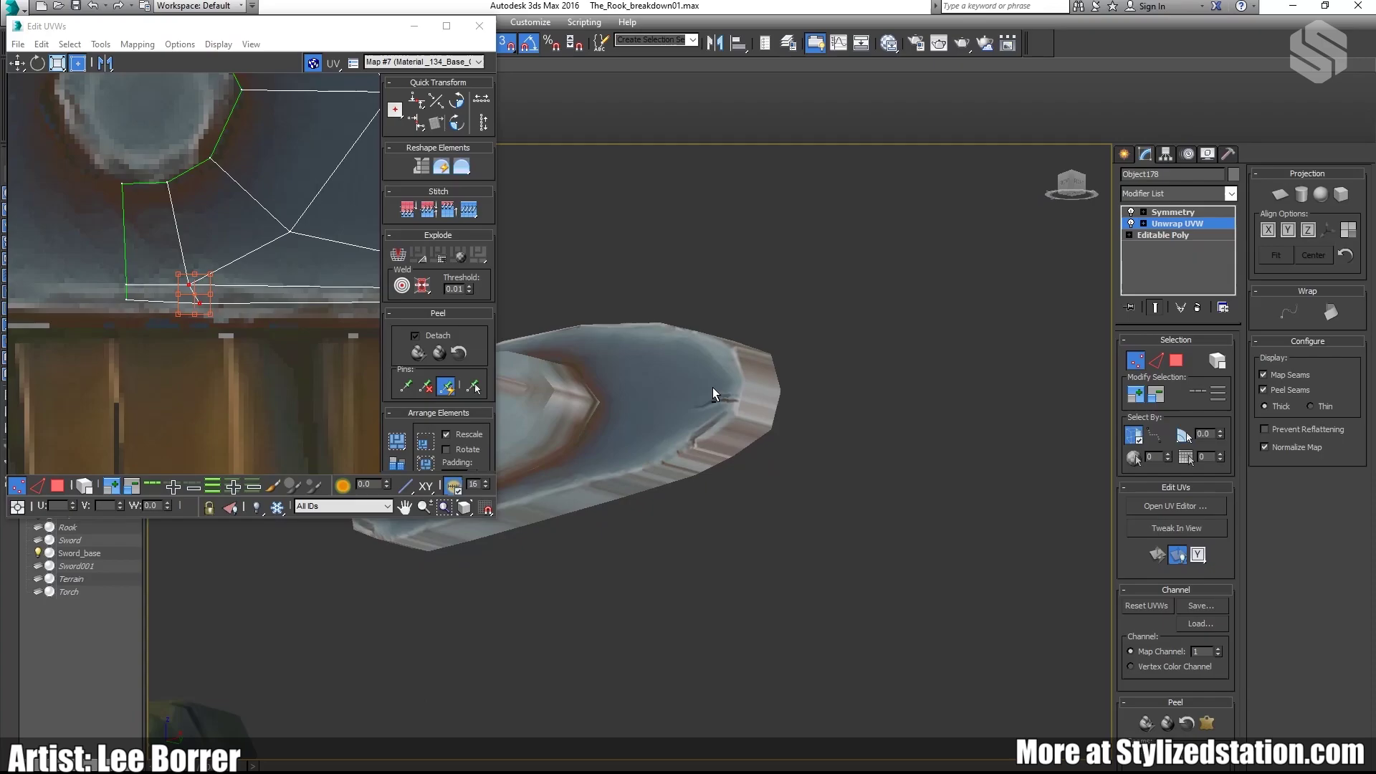
{"action": "scroll", "coordinate": [712, 390], "scroll_direction": "down", "scroll_amount": 6}
{"action": "middle_click_drag", "start_coordinate": [715, 415], "coordinate": [724, 662], "text": "alt"}
{"action": "scroll", "coordinate": [744, 588], "scroll_direction": "up", "scroll_amount": 5}
{"action": "middle_click_drag", "start_coordinate": [731, 591], "coordinate": [659, 597], "text": "alt"}
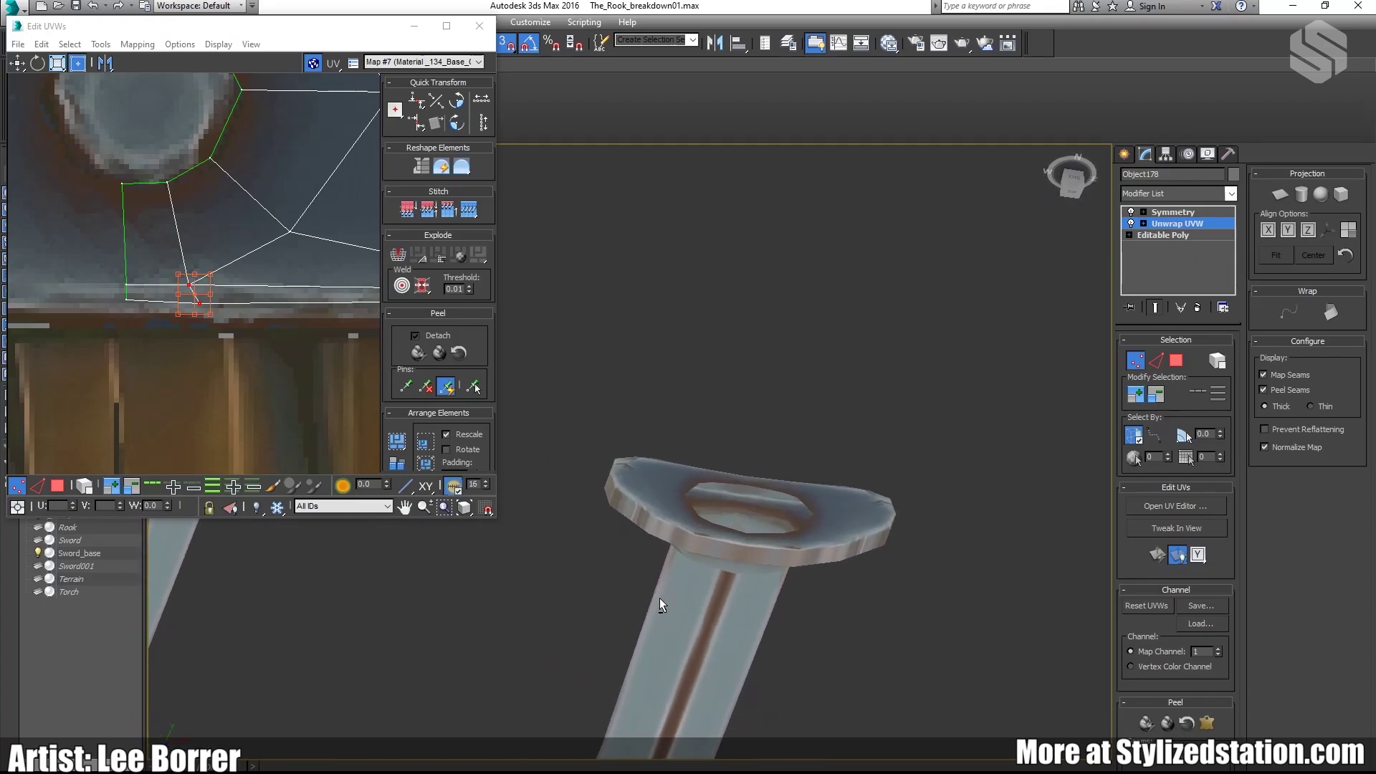
{"action": "scroll", "coordinate": [659, 598], "scroll_direction": "up", "scroll_amount": 3}
{"action": "scroll", "coordinate": [691, 536], "scroll_direction": "down", "scroll_amount": 2}
{"action": "middle_click_drag", "start_coordinate": [691, 536], "coordinate": [664, 499], "text": "alt"}
{"action": "scroll", "coordinate": [698, 448], "scroll_direction": "down", "scroll_amount": 1}
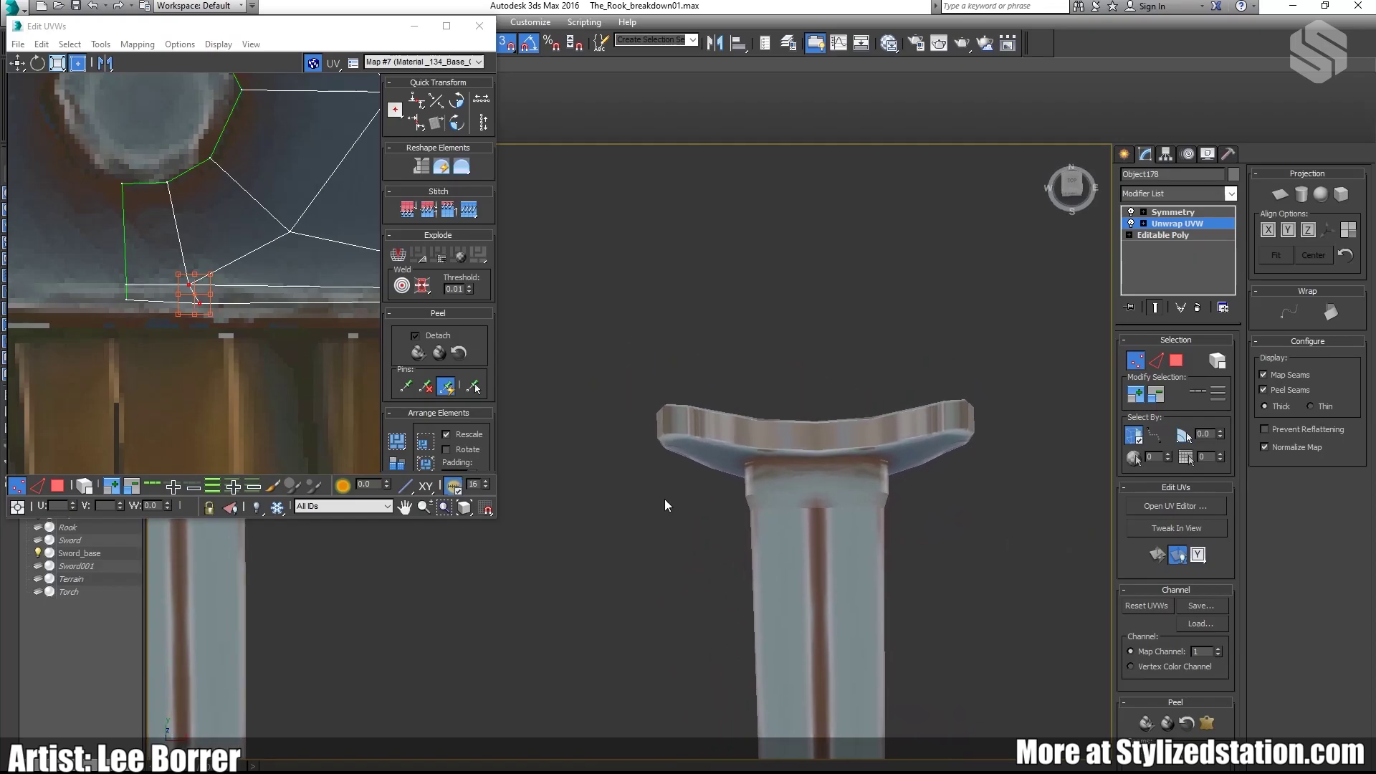
Step: Extend the edge selection along the crossguard's rim and shift those UV edges inward from the strap's upper border
{"action": "middle_click_drag", "start_coordinate": [243, 297], "coordinate": [192, 311]}
{"action": "scroll", "coordinate": [143, 290], "scroll_direction": "down", "scroll_amount": 3}
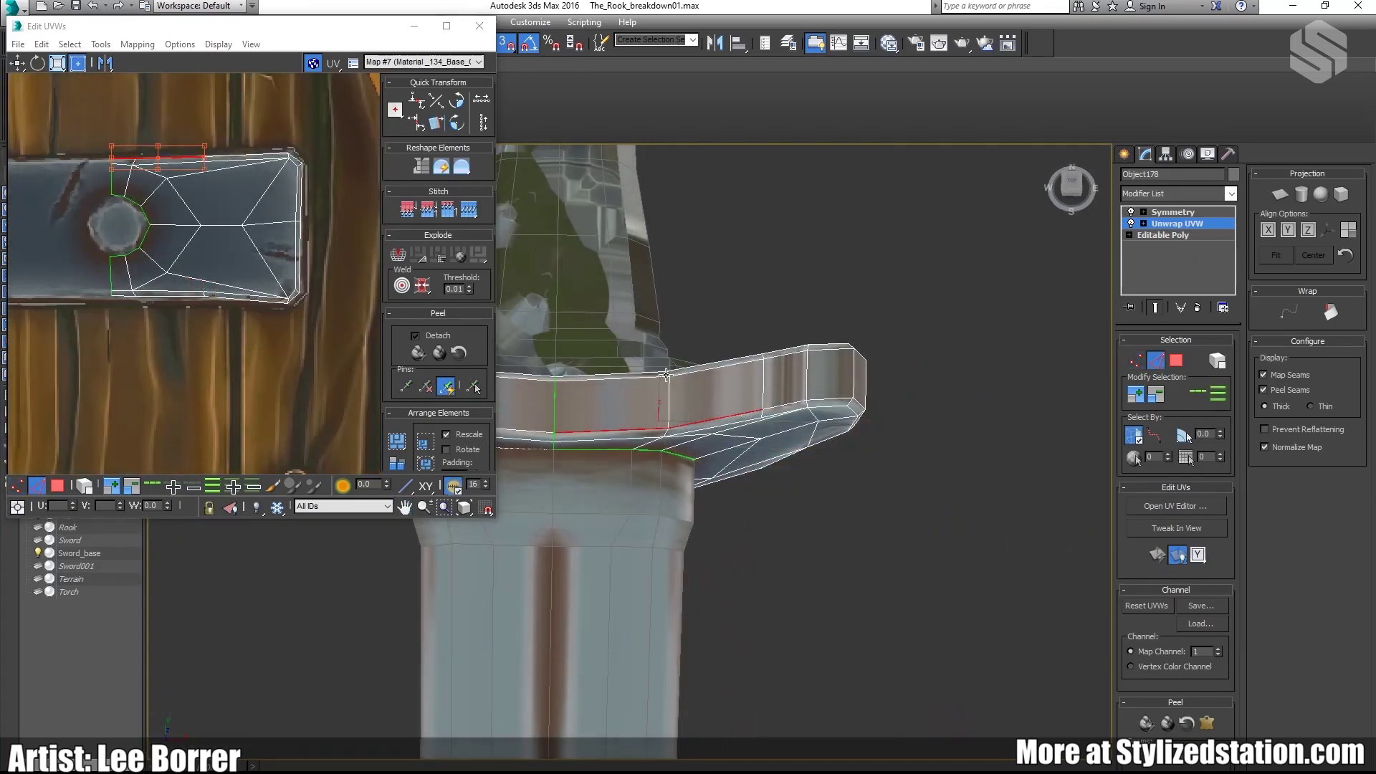
{"action": "left_click", "coordinate": [787, 405], "text": "ctrl"}
{"action": "left_click", "coordinate": [830, 399], "text": "ctrl"}
{"action": "mouse_move", "coordinate": [264, 157]}
{"action": "left_mouse_down"}
{"action": "mouse_move", "coordinate": [262, 191]}
{"action": "mouse_move", "coordinate": [262, 171]}
{"action": "left_mouse_up"}
{"action": "middle_click_drag", "start_coordinate": [824, 309], "coordinate": [717, 367], "text": "alt"}
{"action": "scroll", "coordinate": [817, 409], "scroll_direction": "down", "scroll_amount": 4}
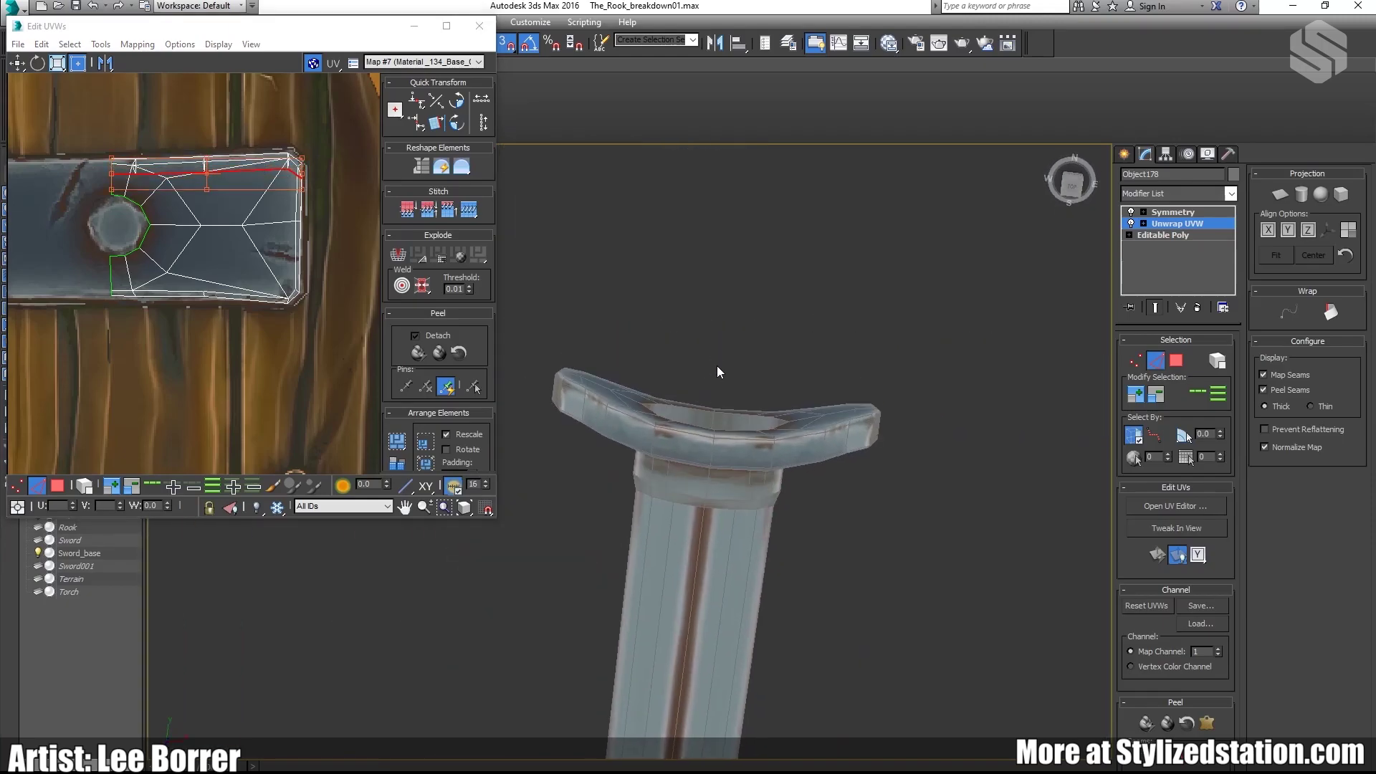
Step: Hide the wireframe overlay and nudge the selected rim UV edges to refine the light edge on the crossguard
{"action": "key", "text": "F4"}
{"action": "scroll", "coordinate": [820, 444], "scroll_direction": "up", "scroll_amount": 5}
{"action": "middle_click_drag", "start_coordinate": [820, 444], "coordinate": [779, 464], "text": "alt"}
{"action": "scroll", "coordinate": [177, 184], "scroll_direction": "up", "scroll_amount": 3}
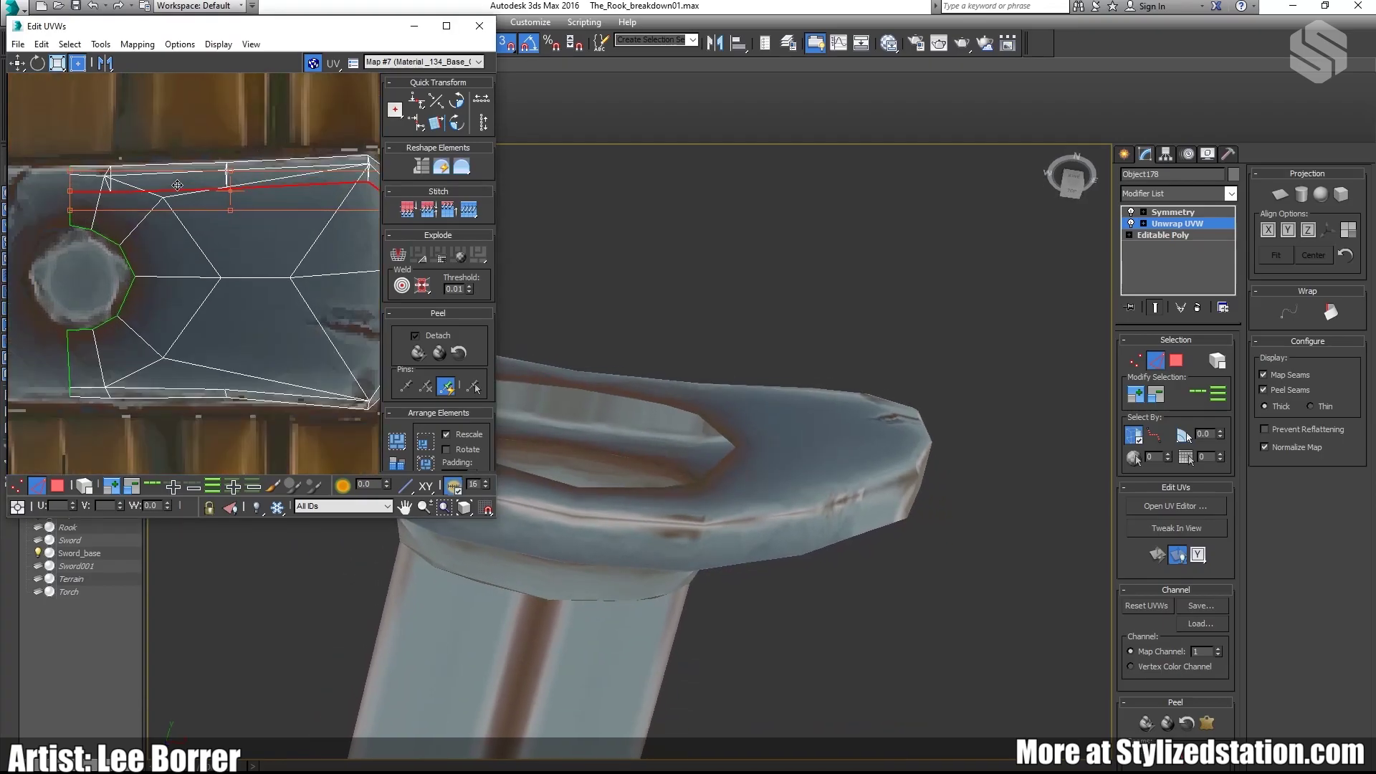
{"action": "middle_click_drag", "start_coordinate": [173, 168], "coordinate": [172, 174]}
{"action": "left_click_drag", "start_coordinate": [188, 200], "coordinate": [189, 197]}
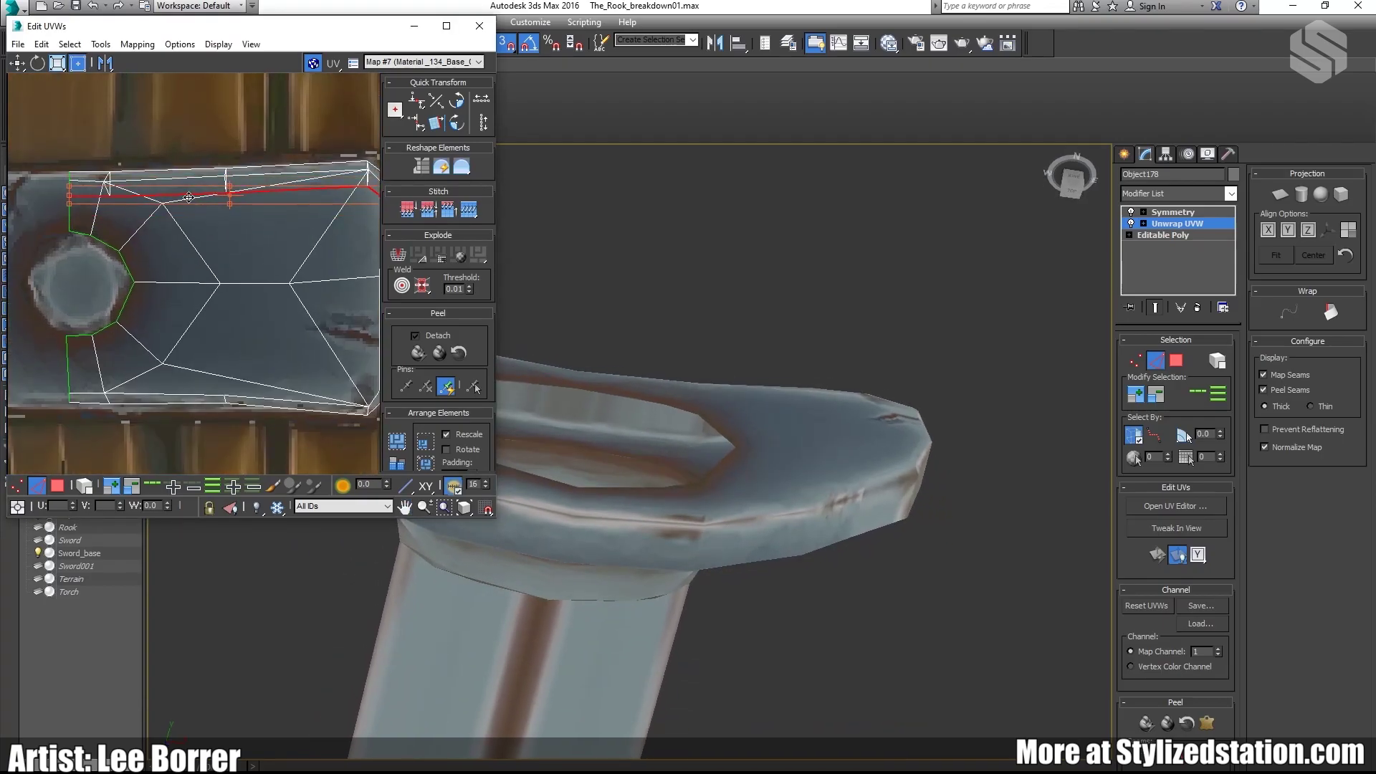
Step: Select the UV vertices along the shell's upper border and lower them slightly inside the strap, checking the crossguard's rim
{"action": "double_click", "coordinate": [85, 171]}
{"action": "scroll", "coordinate": [115, 175], "scroll_direction": "down", "scroll_amount": 2}
{"action": "left_click", "coordinate": [15, 485]}
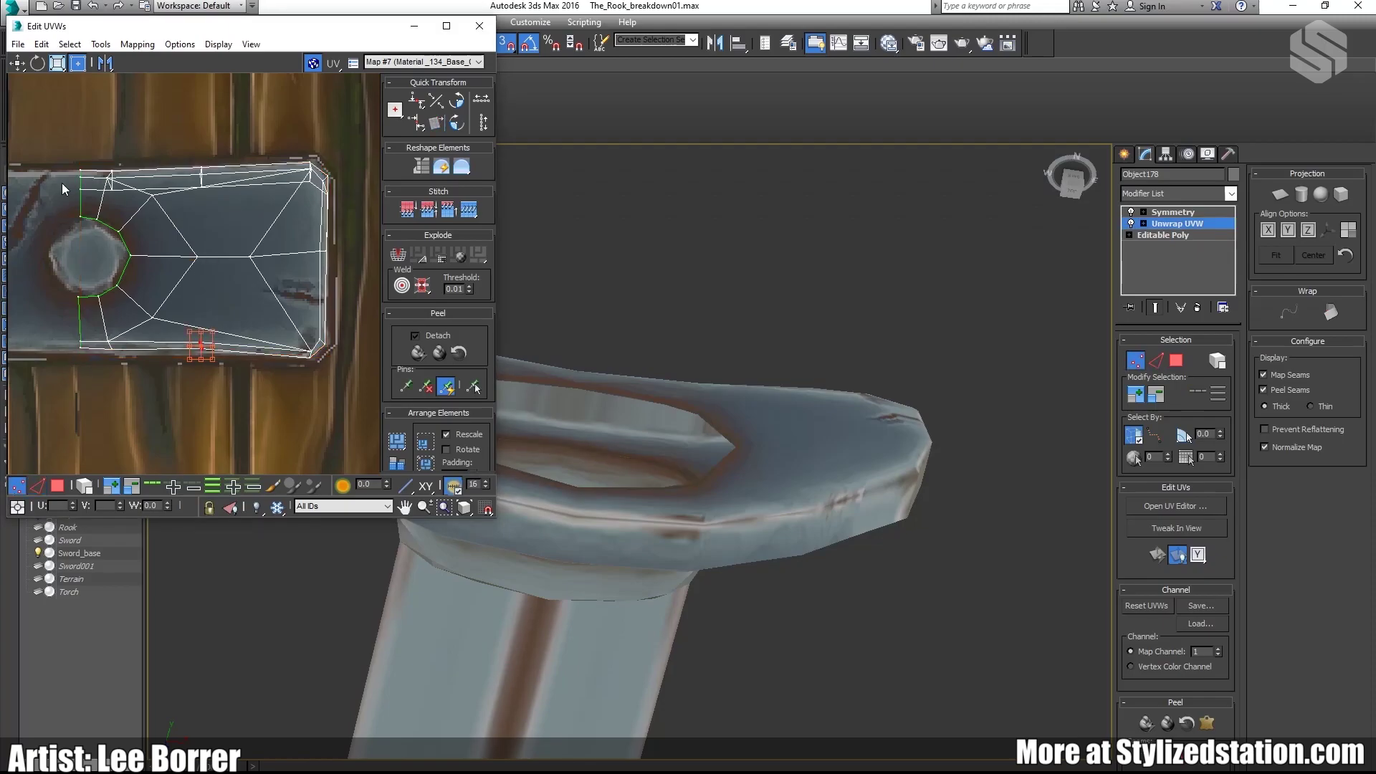
{"action": "left_click_drag", "start_coordinate": [64, 156], "coordinate": [319, 177]}
{"action": "scroll", "coordinate": [184, 175], "scroll_direction": "up", "scroll_amount": 2}
{"action": "left_click_drag", "start_coordinate": [184, 172], "coordinate": [183, 178]}
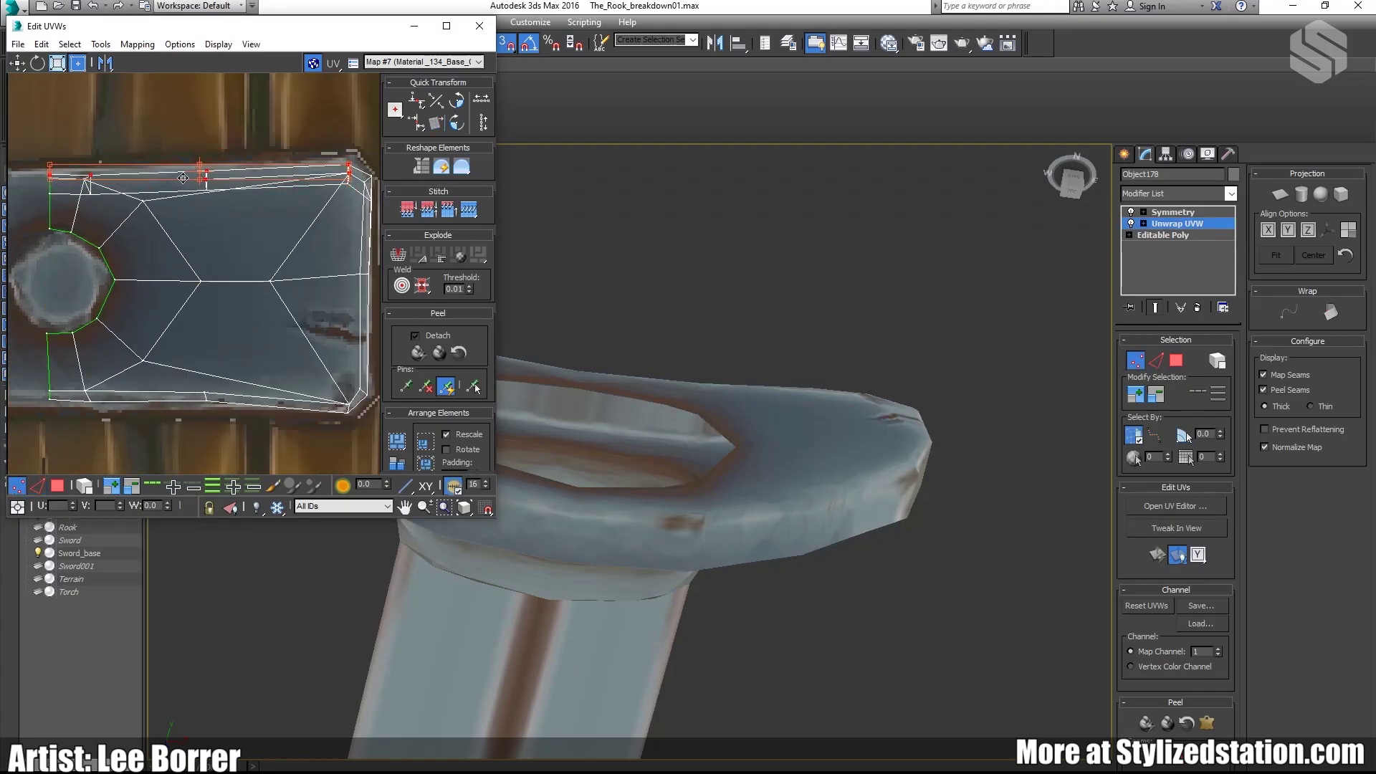
{"action": "middle_click_drag", "start_coordinate": [738, 430], "coordinate": [735, 154], "text": "alt"}
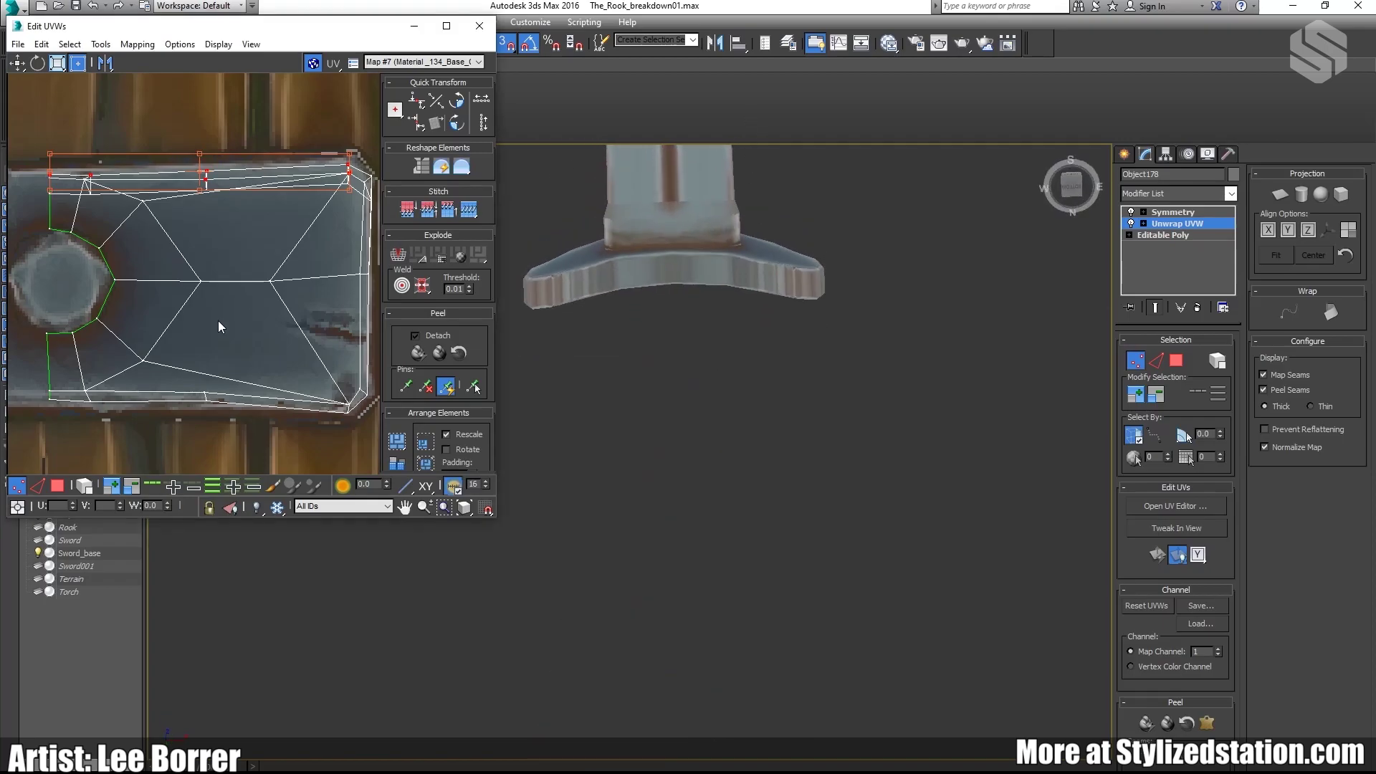
{"action": "middle_click_drag", "start_coordinate": [218, 320], "coordinate": [242, 250]}
{"action": "middle_click_drag", "start_coordinate": [752, 287], "coordinate": [764, 338], "text": "alt"}
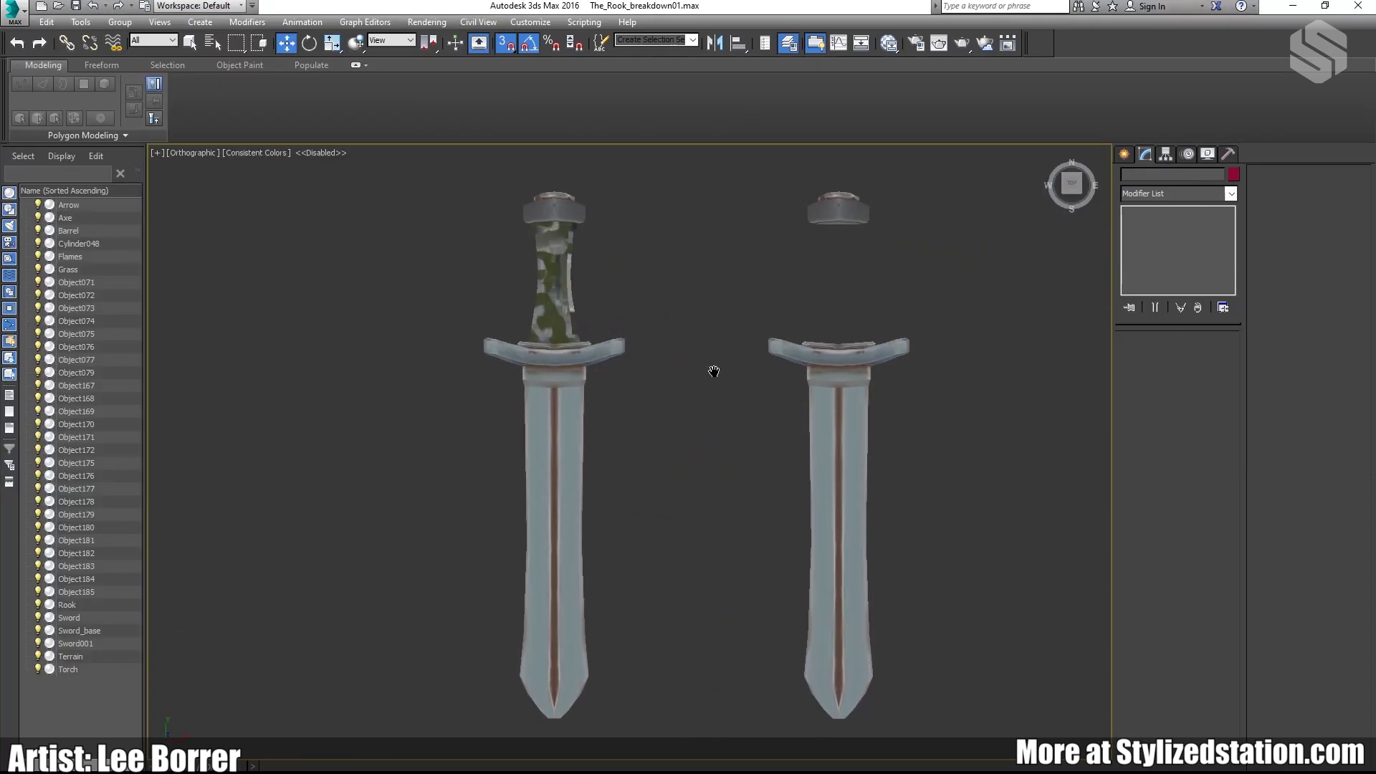
Step: Examine the hilts of both swords, comparing the pommels, grip and crossguards from the front and above
{"action": "middle_click_drag", "start_coordinate": [714, 372], "coordinate": [721, 372]}
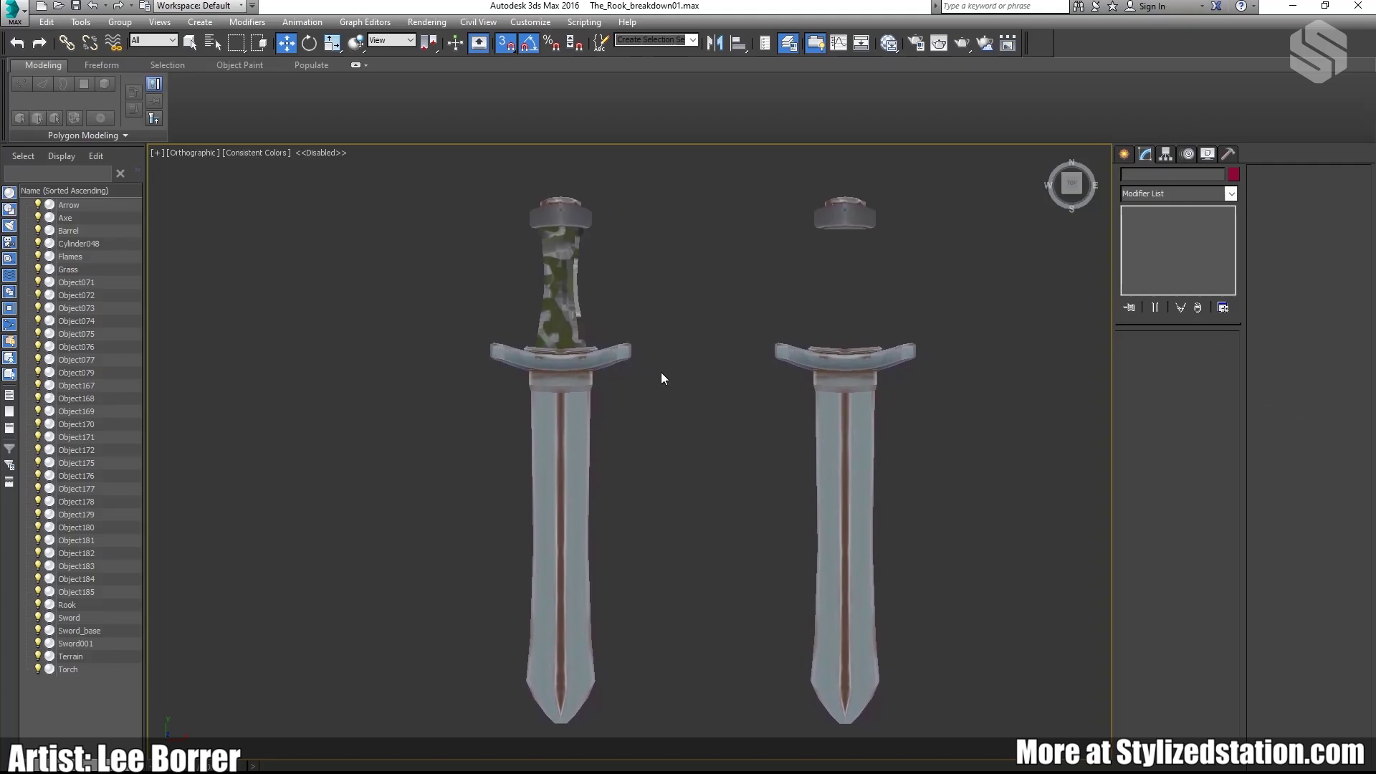
{"action": "scroll", "coordinate": [617, 355], "scroll_direction": "up", "scroll_amount": 3}
{"action": "middle_click_drag", "start_coordinate": [611, 344], "coordinate": [535, 408]}
{"action": "scroll", "coordinate": [614, 354], "scroll_direction": "down", "scroll_amount": 1}
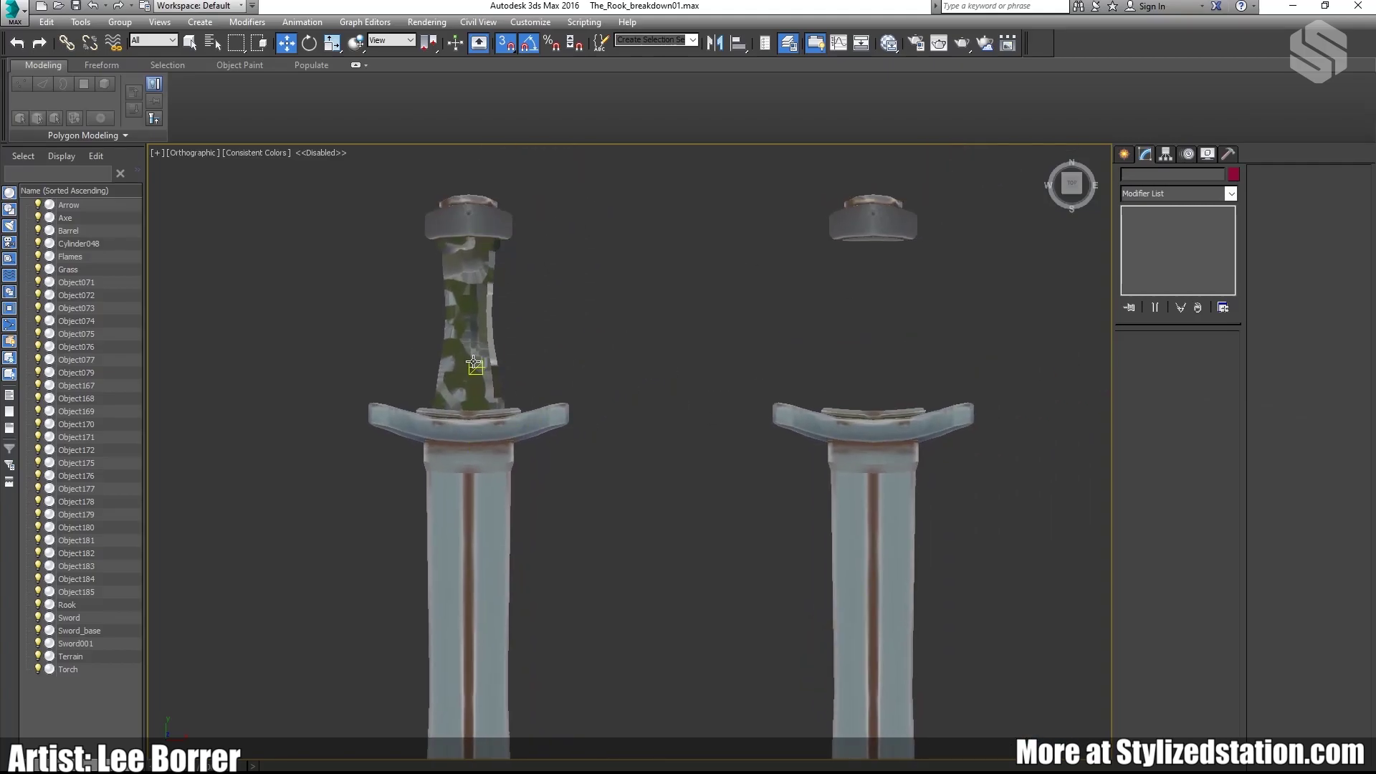
{"action": "middle_click_drag", "start_coordinate": [473, 362], "coordinate": [530, 429]}
{"action": "scroll", "coordinate": [522, 287], "scroll_direction": "up", "scroll_amount": 4}
{"action": "scroll", "coordinate": [543, 286], "scroll_direction": "down", "scroll_amount": 3}
{"action": "middle_click_drag", "start_coordinate": [982, 351], "coordinate": [819, 273]}
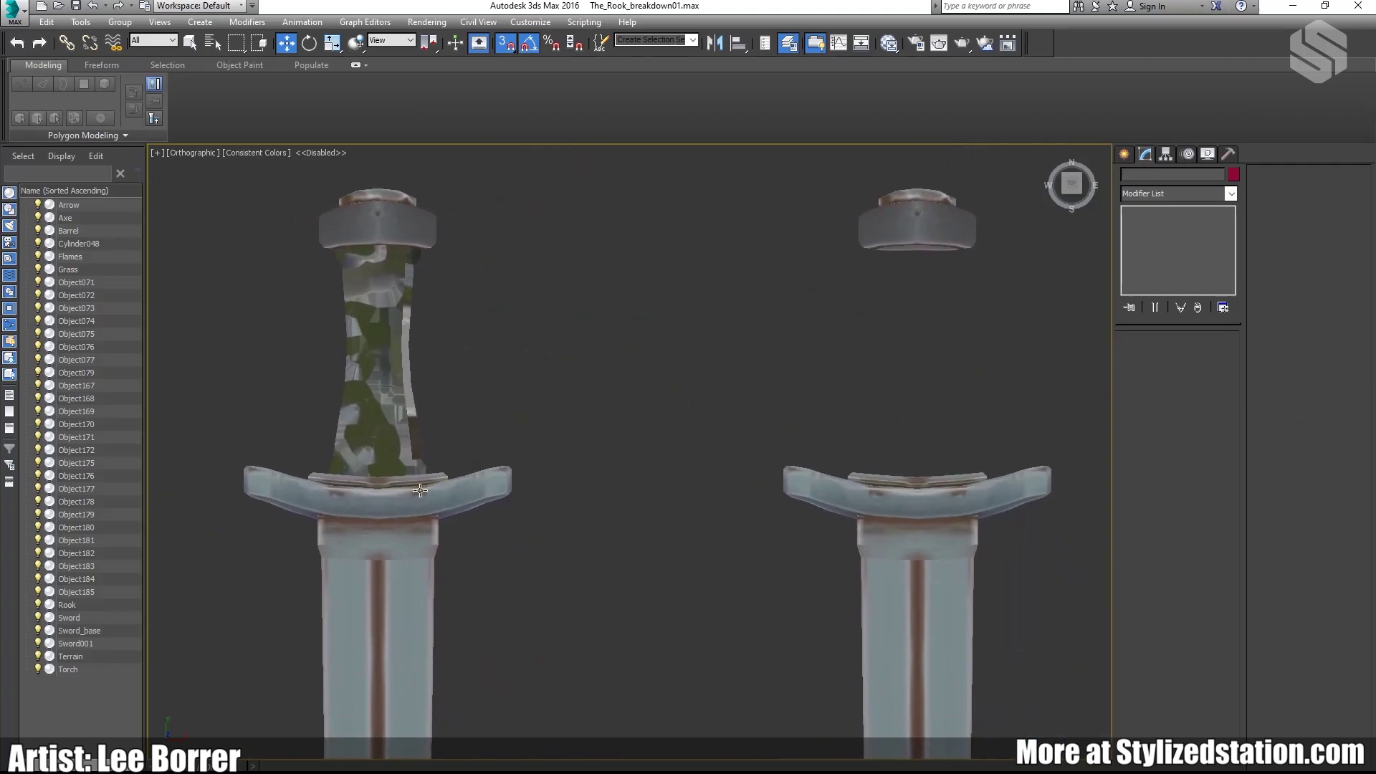
{"action": "middle_click_drag", "start_coordinate": [912, 476], "coordinate": [921, 577], "text": "alt"}
{"action": "middle_click_drag", "start_coordinate": [952, 336], "coordinate": [901, 391], "text": "alt"}
{"action": "scroll", "coordinate": [903, 390], "scroll_direction": "up", "scroll_amount": 4}
{"action": "middle_click_drag", "start_coordinate": [903, 358], "coordinate": [913, 412], "text": "alt"}
{"action": "scroll", "coordinate": [913, 411], "scroll_direction": "down", "scroll_amount": 5}
Step: Apply Unwrap UVW to the gripless sword's pommel and show its UVs over the Map #7 base texture
{"action": "left_click", "coordinate": [951, 424]}
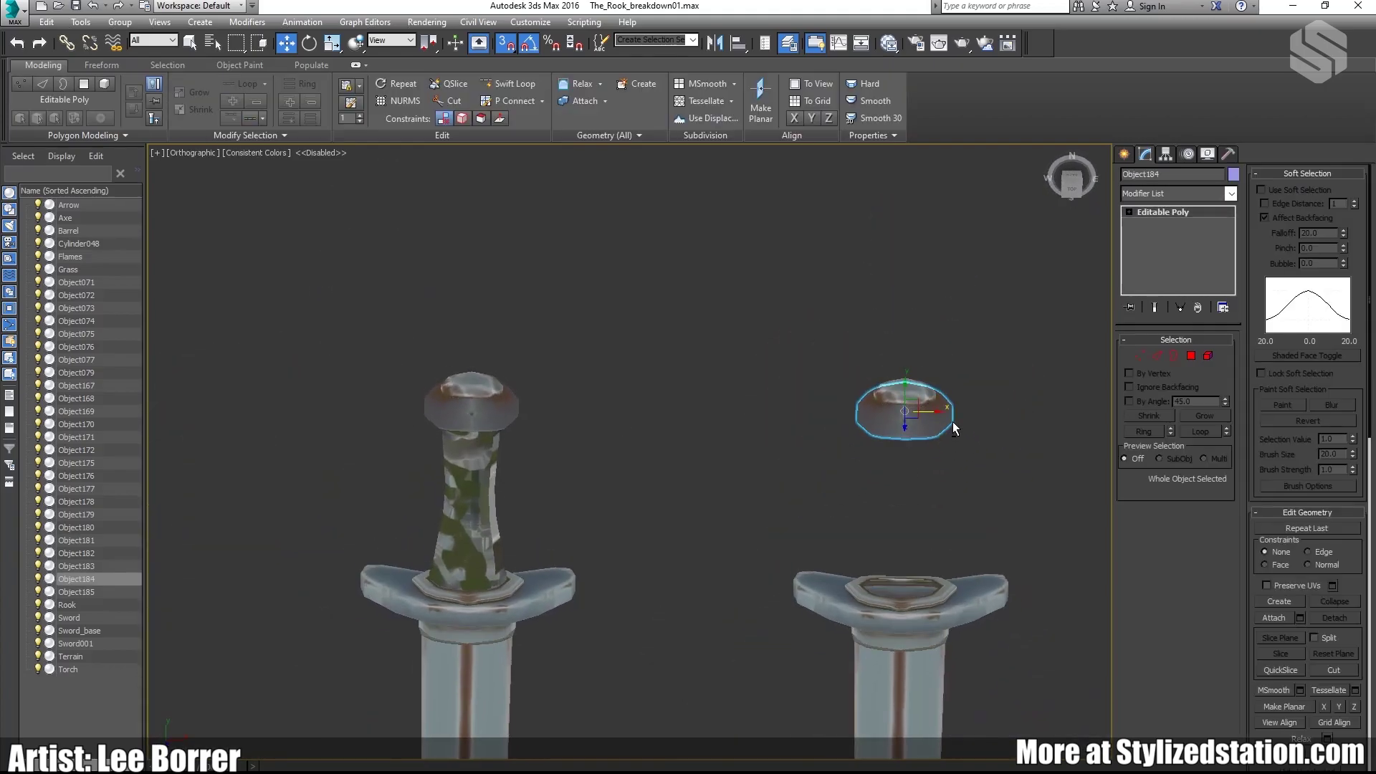
{"action": "left_click", "coordinate": [1231, 193]}
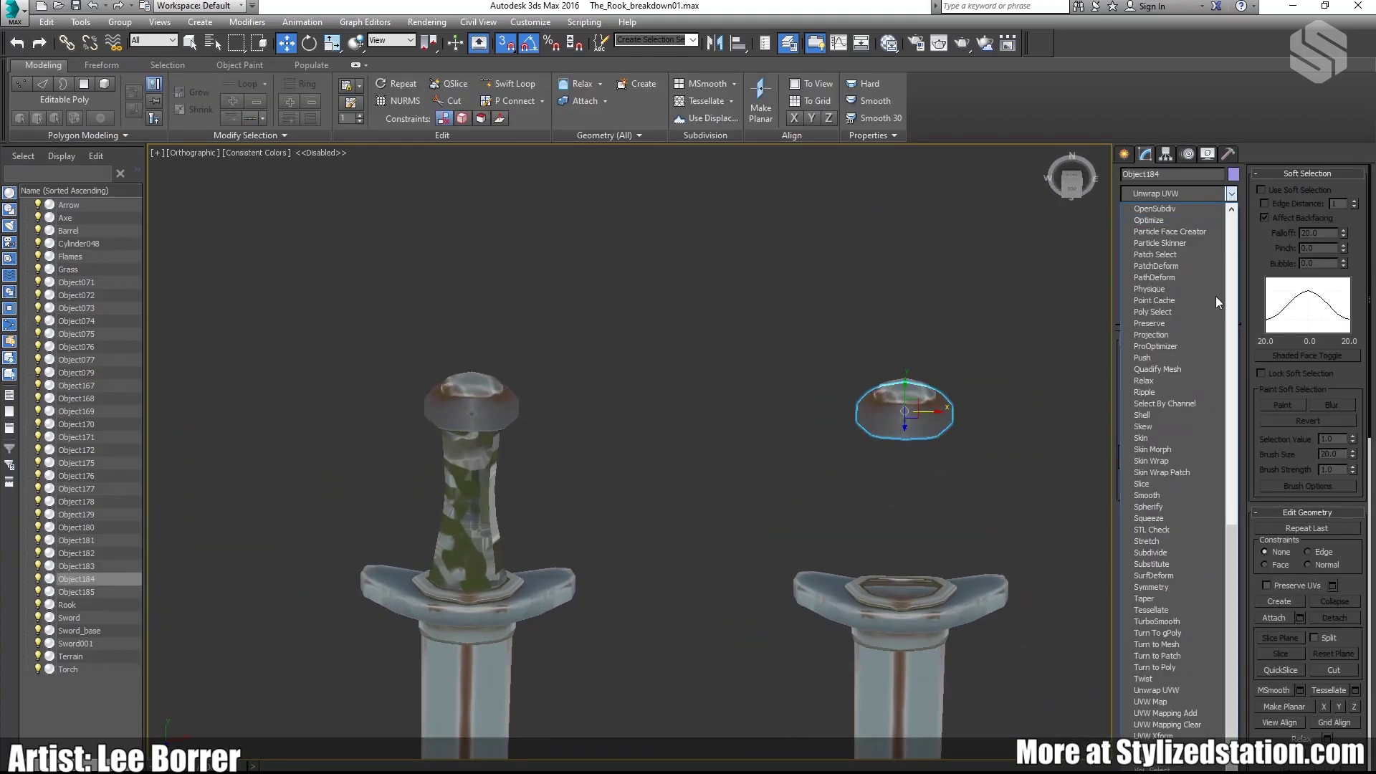
{"action": "left_click", "coordinate": [1181, 690]}
{"action": "left_click", "coordinate": [1172, 512]}
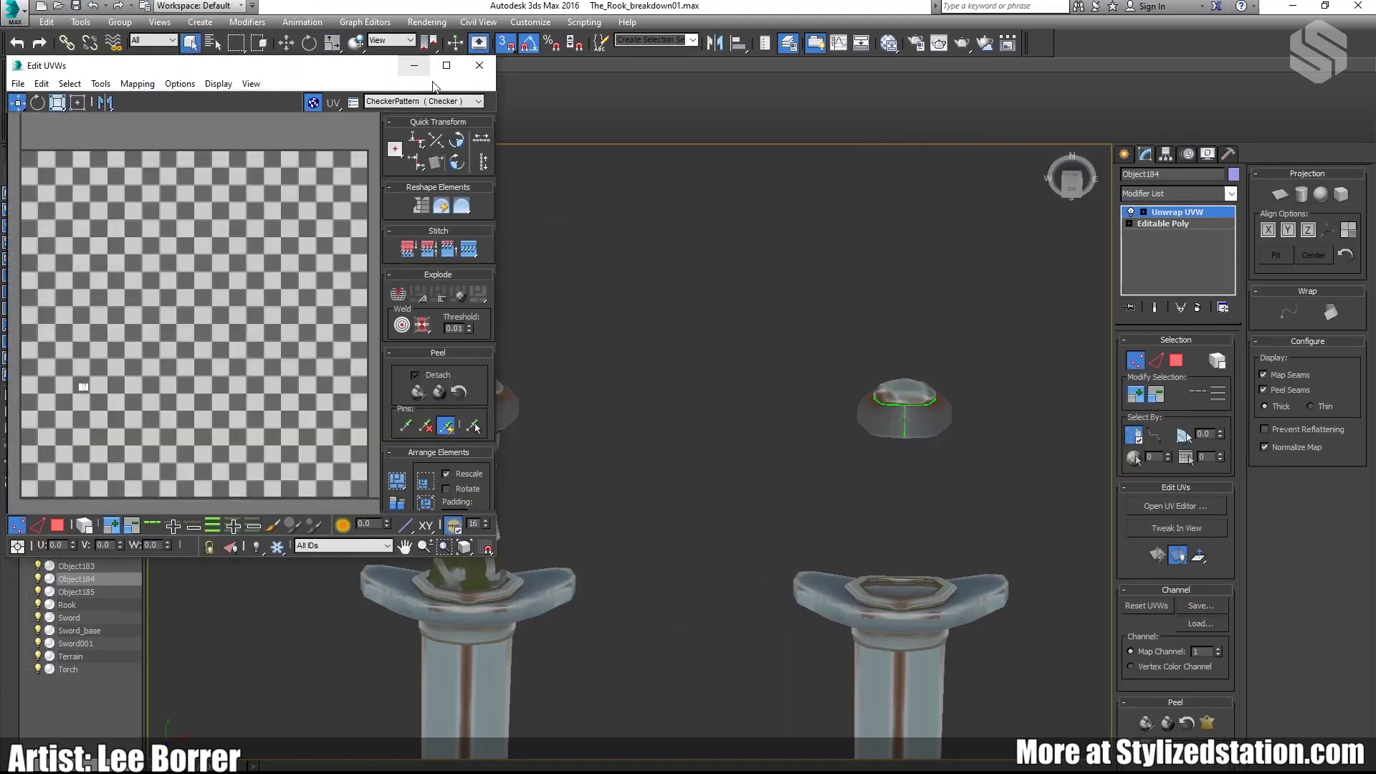
{"action": "left_click", "coordinate": [434, 102]}
{"action": "left_click", "coordinate": [437, 125]}
{"action": "scroll", "coordinate": [157, 339], "scroll_direction": "up", "scroll_amount": 8}
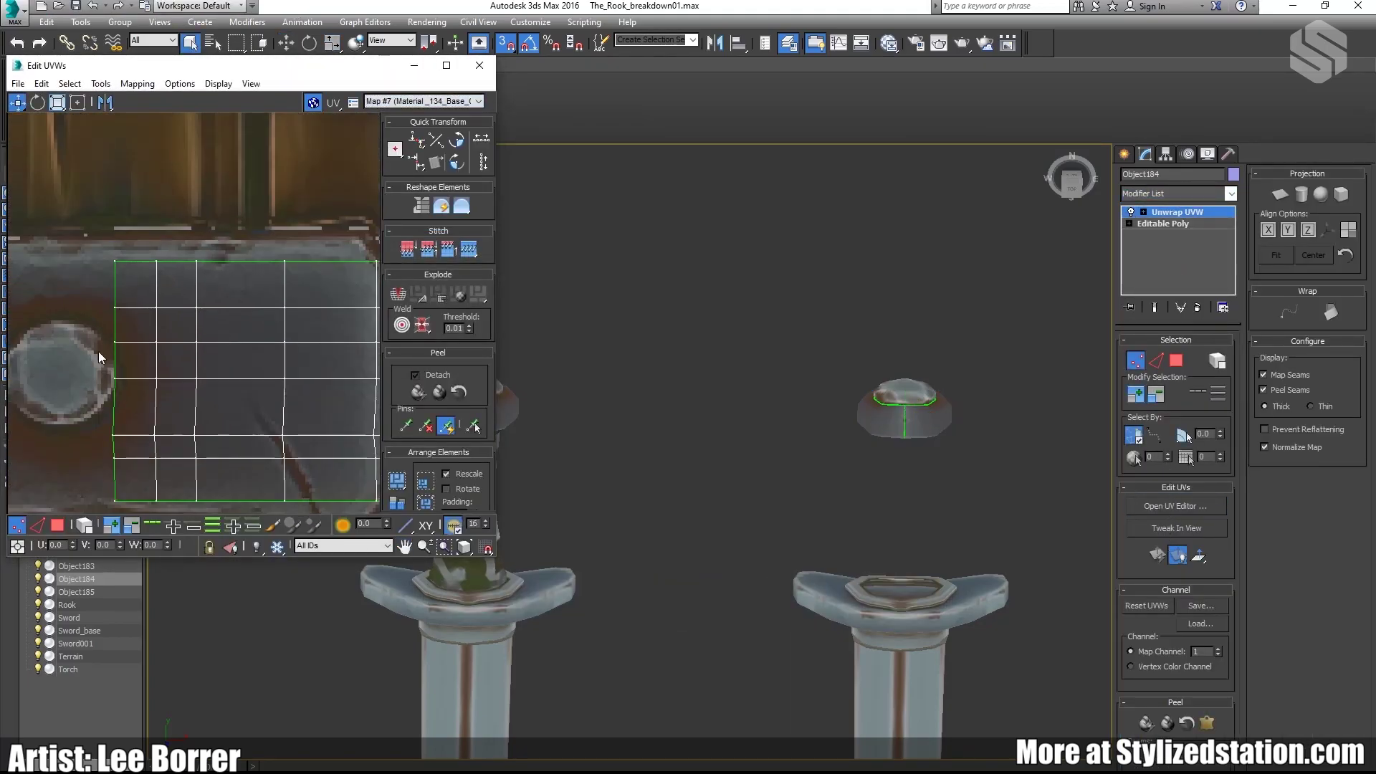
Step: Compare the gripless sword's pommel with its UVs on the metal strap, and collapse its Unwrap UVW modifier
{"action": "scroll", "coordinate": [904, 416], "scroll_direction": "up", "scroll_amount": 2}
{"action": "middle_click_drag", "start_coordinate": [906, 407], "coordinate": [920, 434], "text": "alt"}
{"action": "scroll", "coordinate": [181, 337], "scroll_direction": "down", "scroll_amount": 3}
{"action": "scroll", "coordinate": [922, 446], "scroll_direction": "up", "scroll_amount": 2}
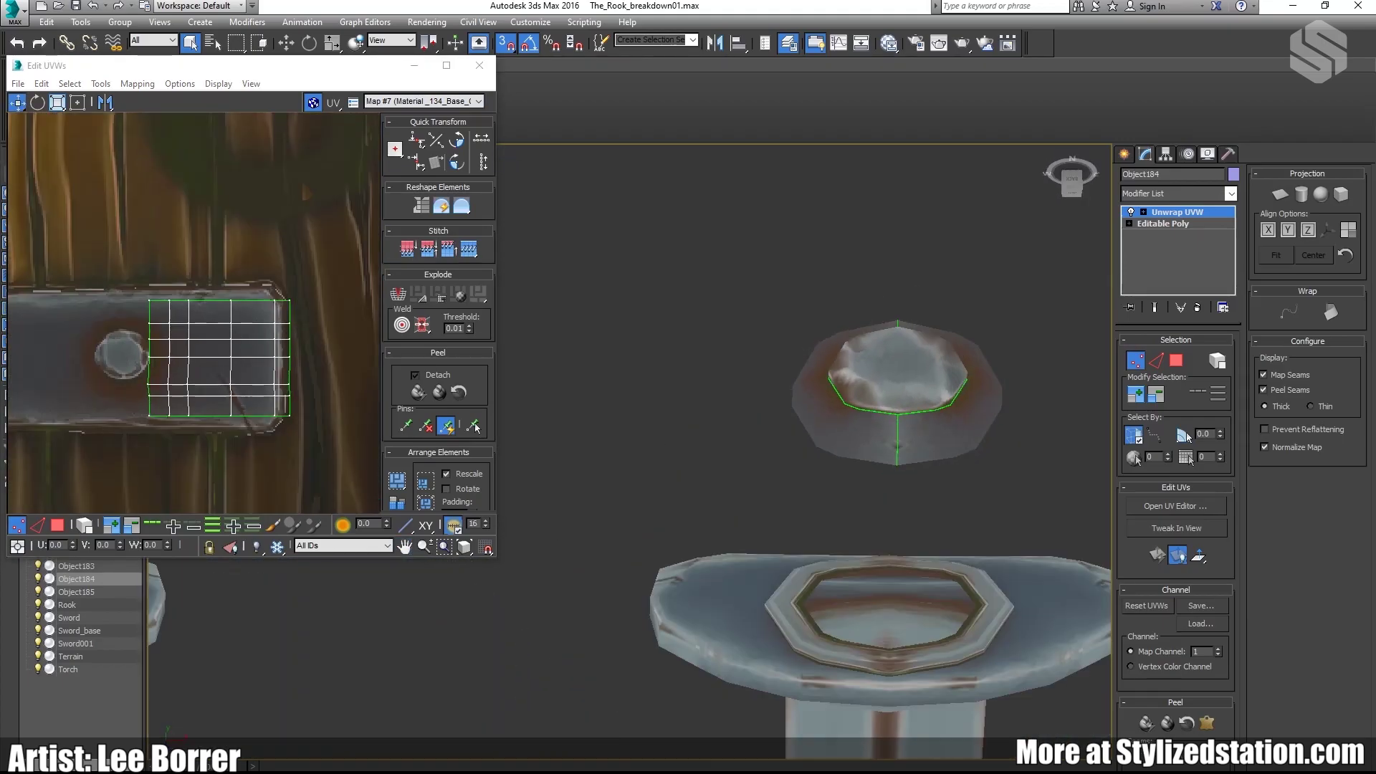
{"action": "scroll", "coordinate": [920, 434], "scroll_direction": "down", "scroll_amount": 2}
{"action": "left_click", "coordinate": [480, 65]}
{"action": "right_click", "coordinate": [1149, 215]}
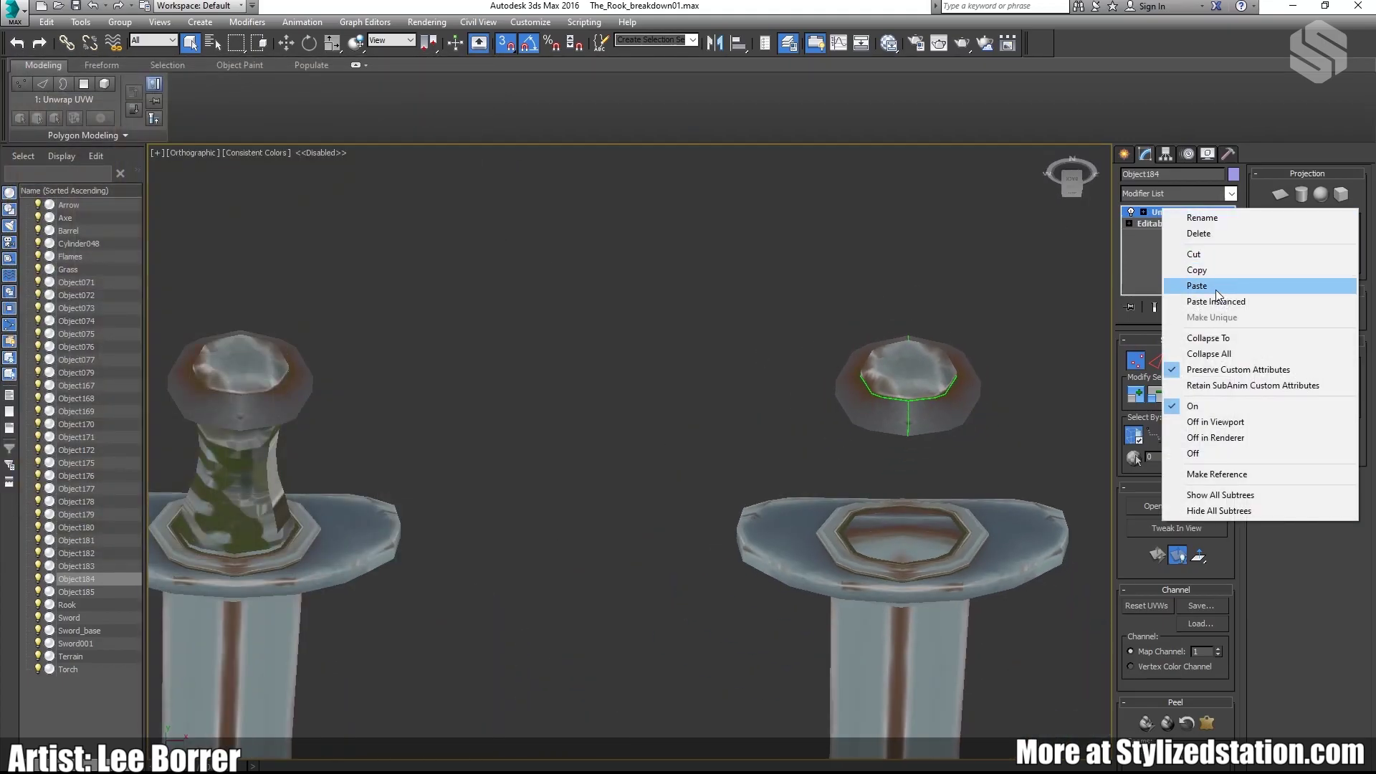
{"action": "left_click", "coordinate": [1216, 337]}
{"action": "left_click", "coordinate": [763, 470]}
Step: Apply Unwrap UVW to the pommel's cap and show its UVs over the Map #7 base texture around the strap's bolt
{"action": "left_click", "coordinate": [907, 371]}
{"action": "left_click", "coordinate": [1206, 195]}
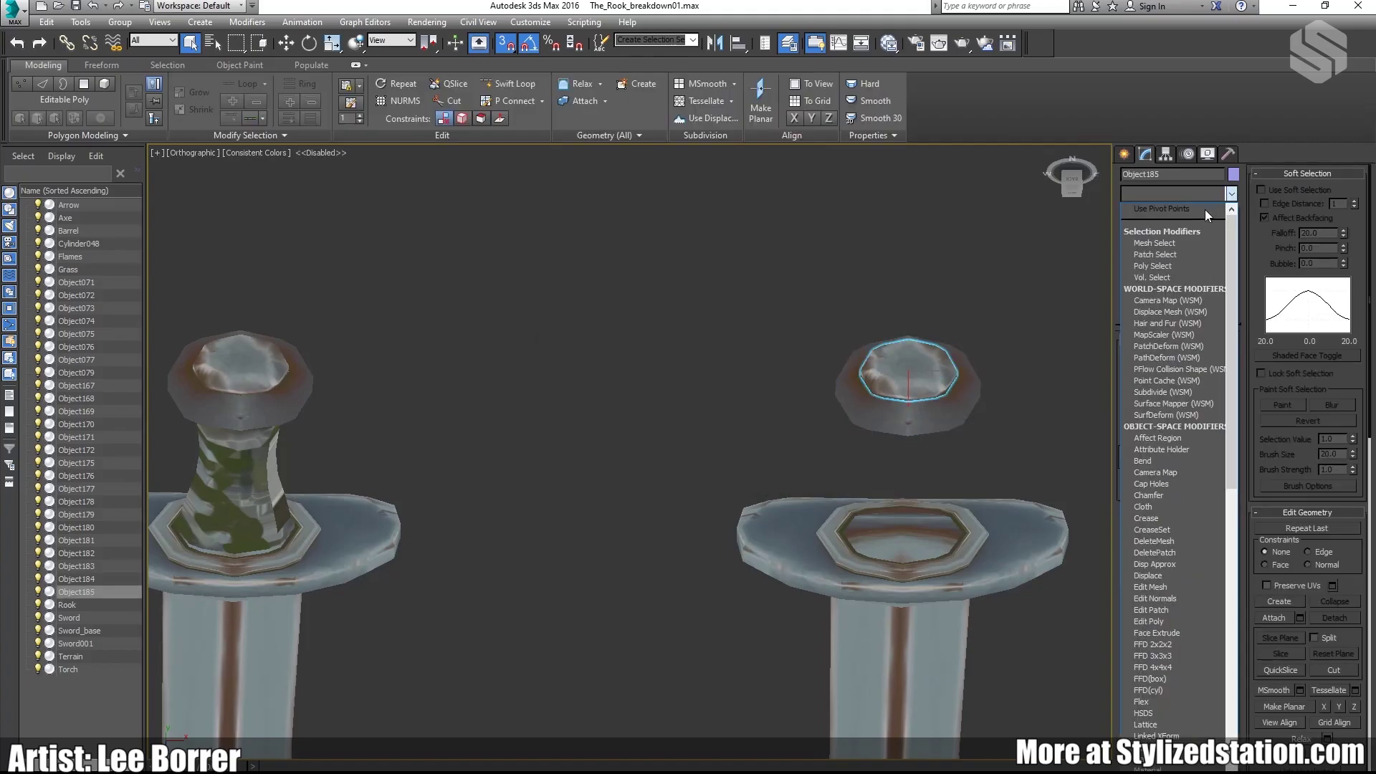
{"action": "scroll", "coordinate": [1209, 212], "scroll_direction": "down", "scroll_amount": 18}
{"action": "left_click", "coordinate": [1170, 692]}
{"action": "left_click", "coordinate": [1181, 505]}
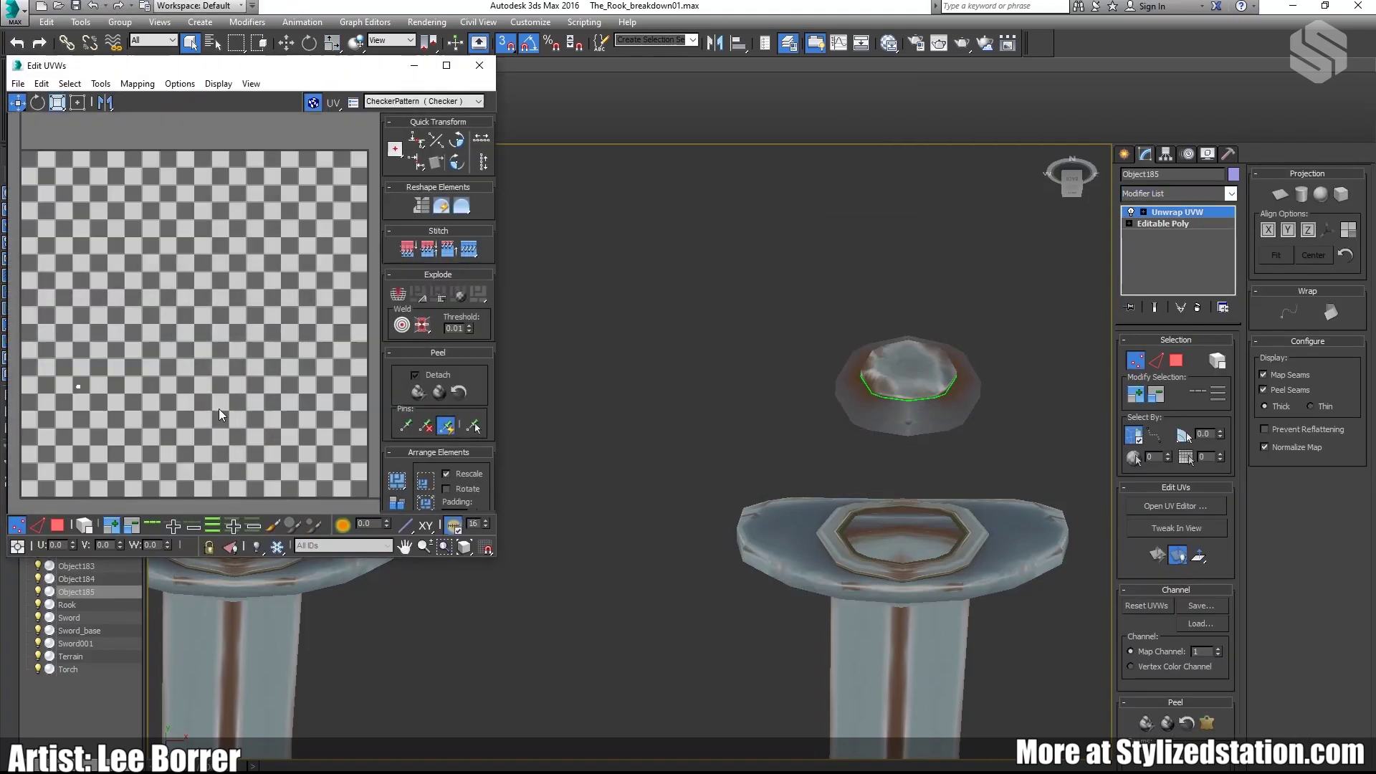
{"action": "left_click", "coordinate": [422, 101]}
{"action": "left_click", "coordinate": [458, 154]}
{"action": "scroll", "coordinate": [155, 401], "scroll_direction": "up", "scroll_amount": 6}
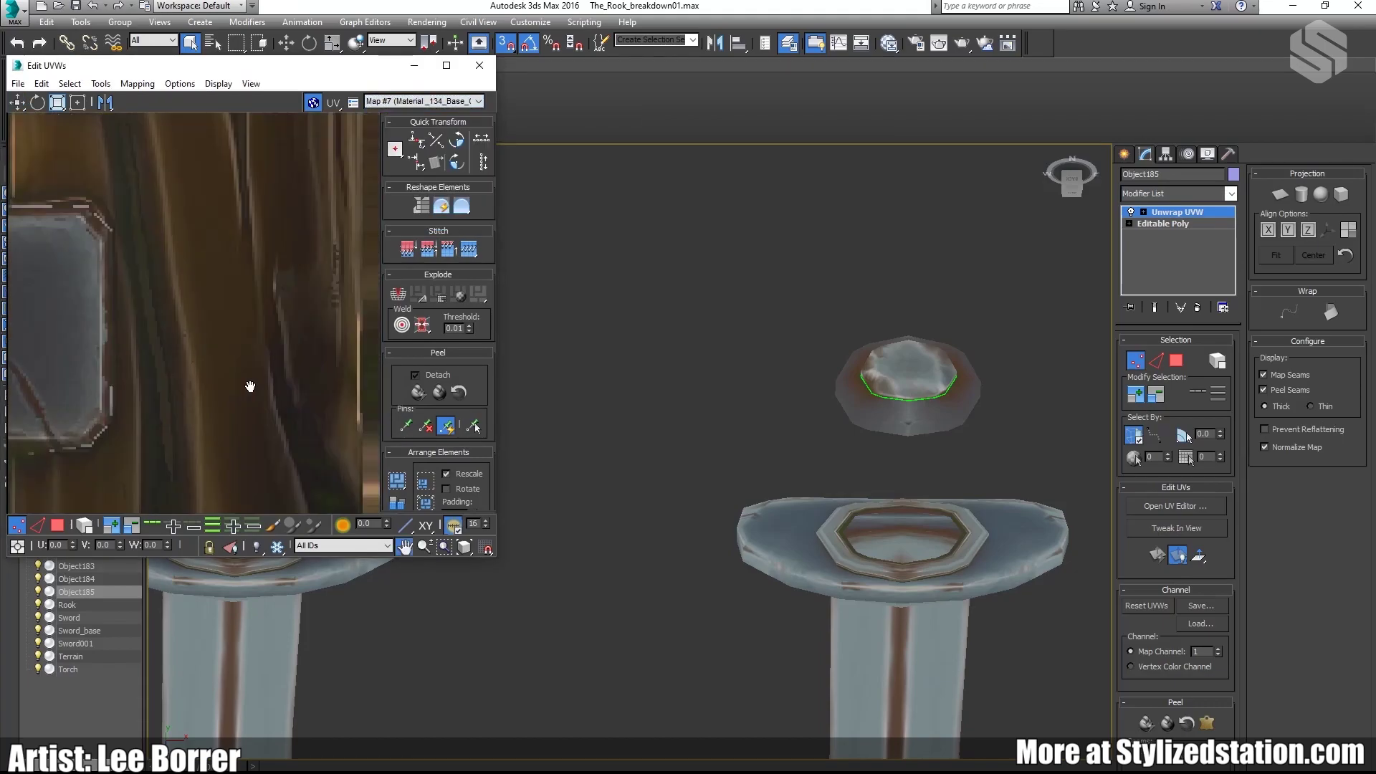
{"action": "scroll", "coordinate": [260, 432], "scroll_direction": "down", "scroll_amount": 6}
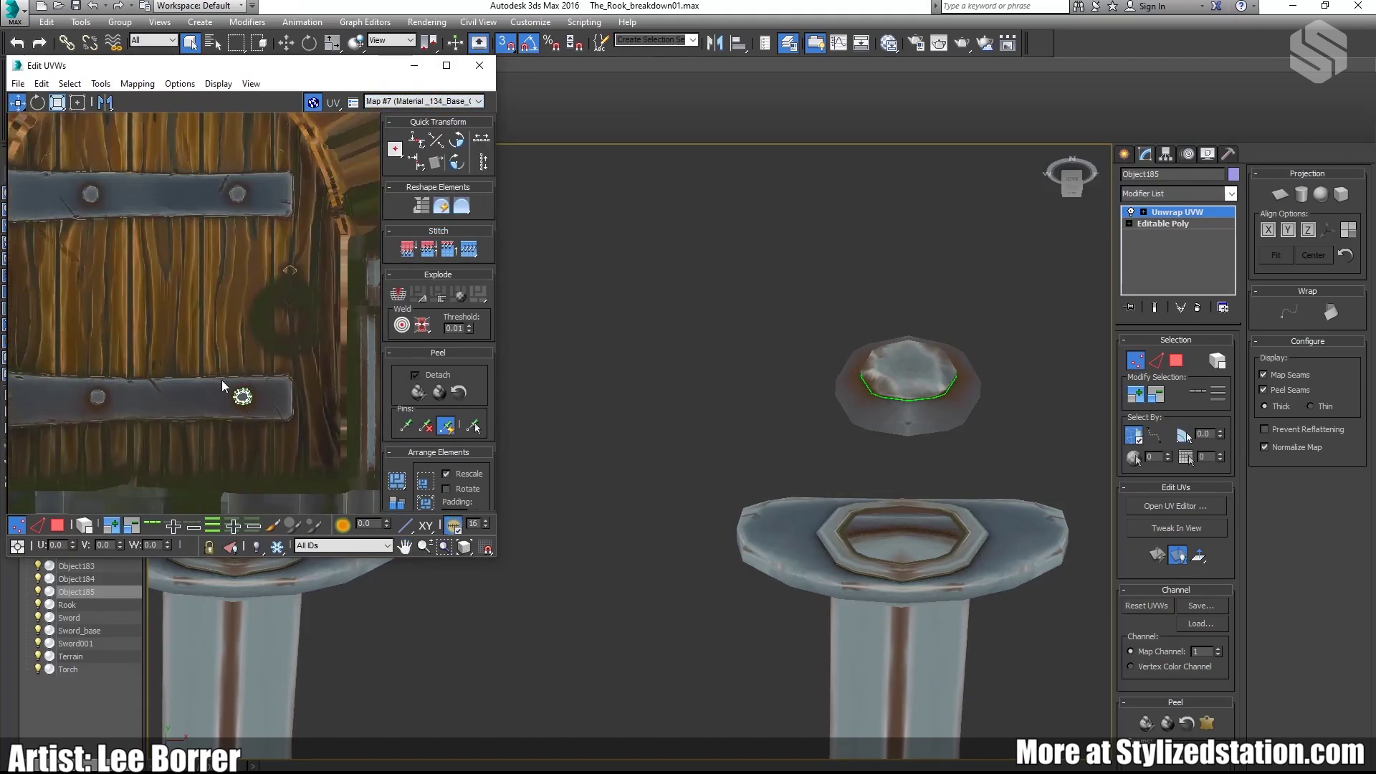
Step: View the pommel cap from the side and collapse its Unwrap UVW modifier into the Editable Poly
{"action": "middle_click_drag", "start_coordinate": [920, 401], "coordinate": [930, 343], "text": "alt"}
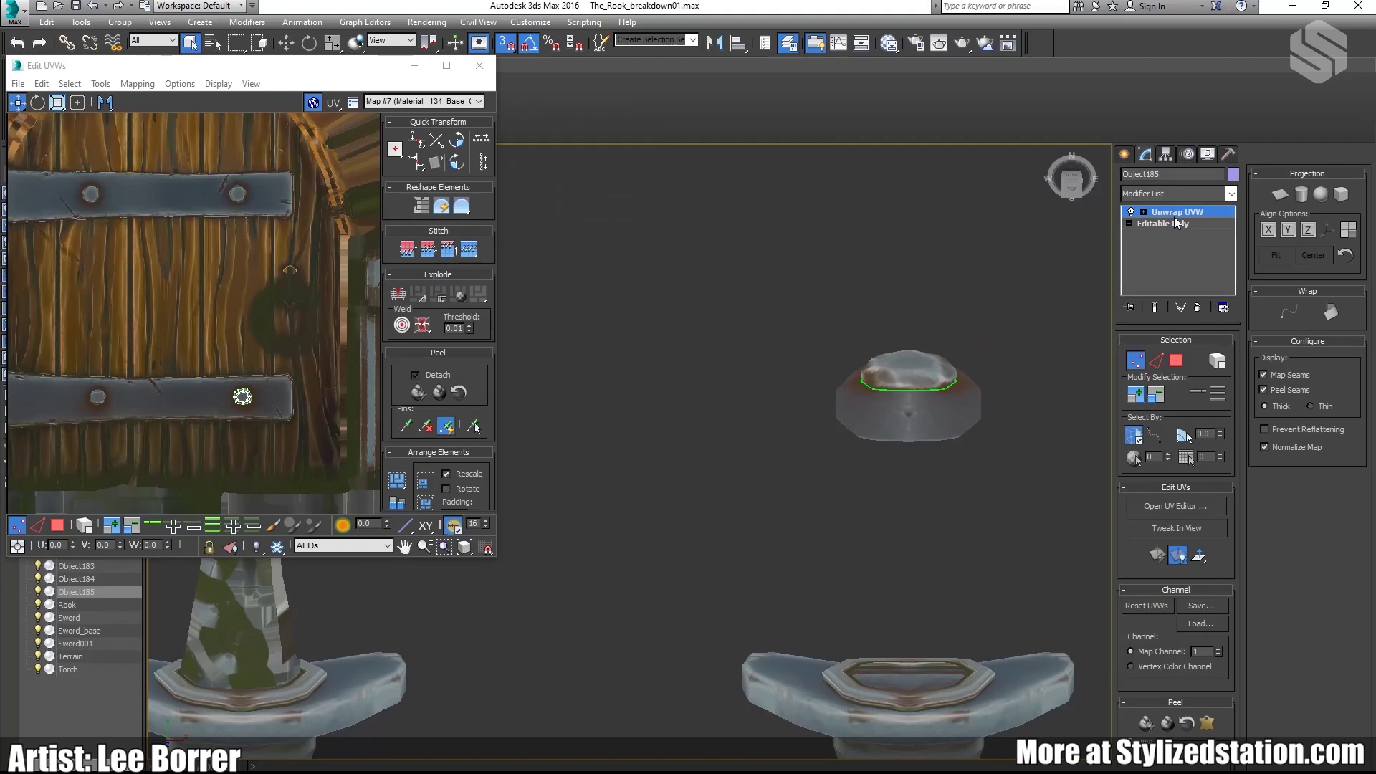
{"action": "right_click", "coordinate": [1181, 219]}
{"action": "left_click", "coordinate": [1182, 338]}
{"action": "left_click", "coordinate": [768, 469]}
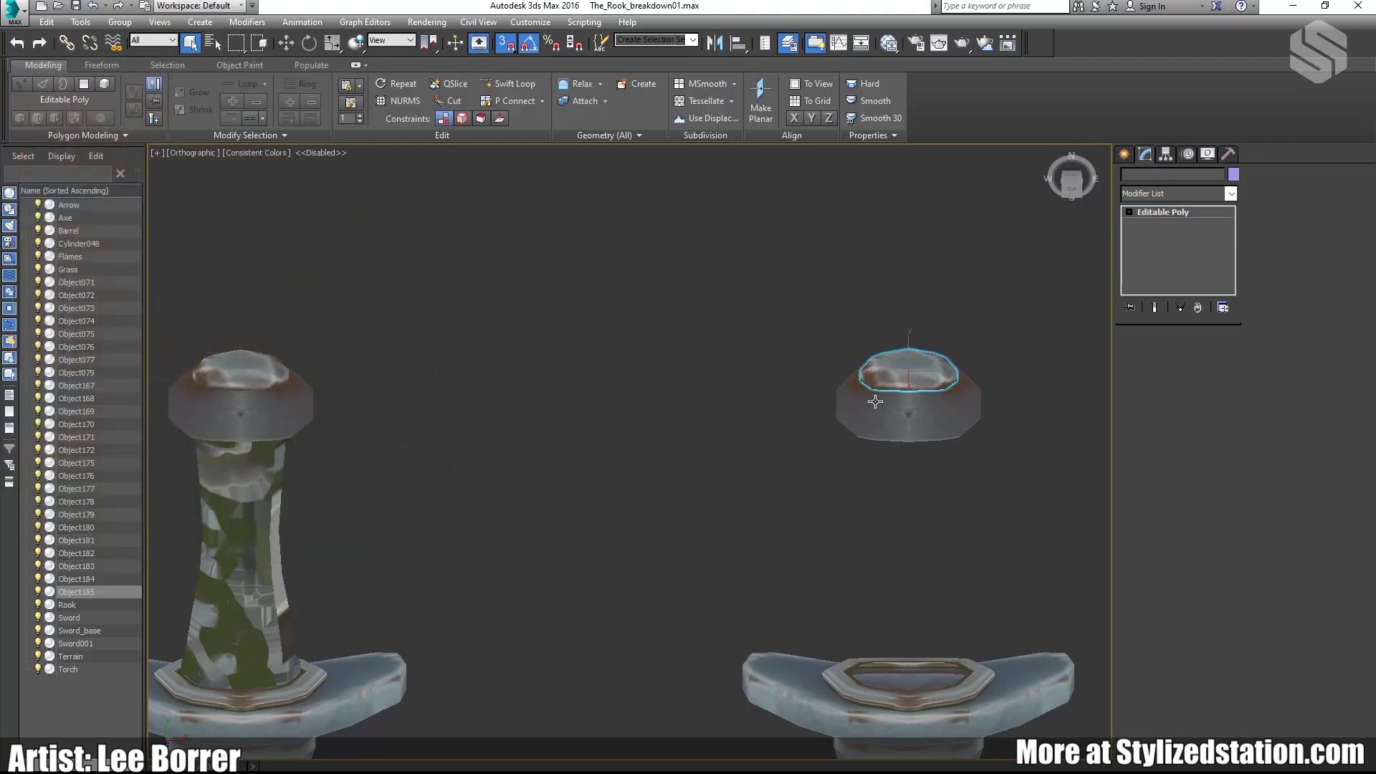
{"action": "middle_click_drag", "start_coordinate": [685, 420], "coordinate": [764, 369]}
Step: Add Unwrap UVW to the Sword_base grip beneath its Symmetry modifier and open its UVs for editing
{"action": "left_click", "coordinate": [530, 430]}
{"action": "scroll", "coordinate": [542, 430], "scroll_direction": "down", "scroll_amount": 3}
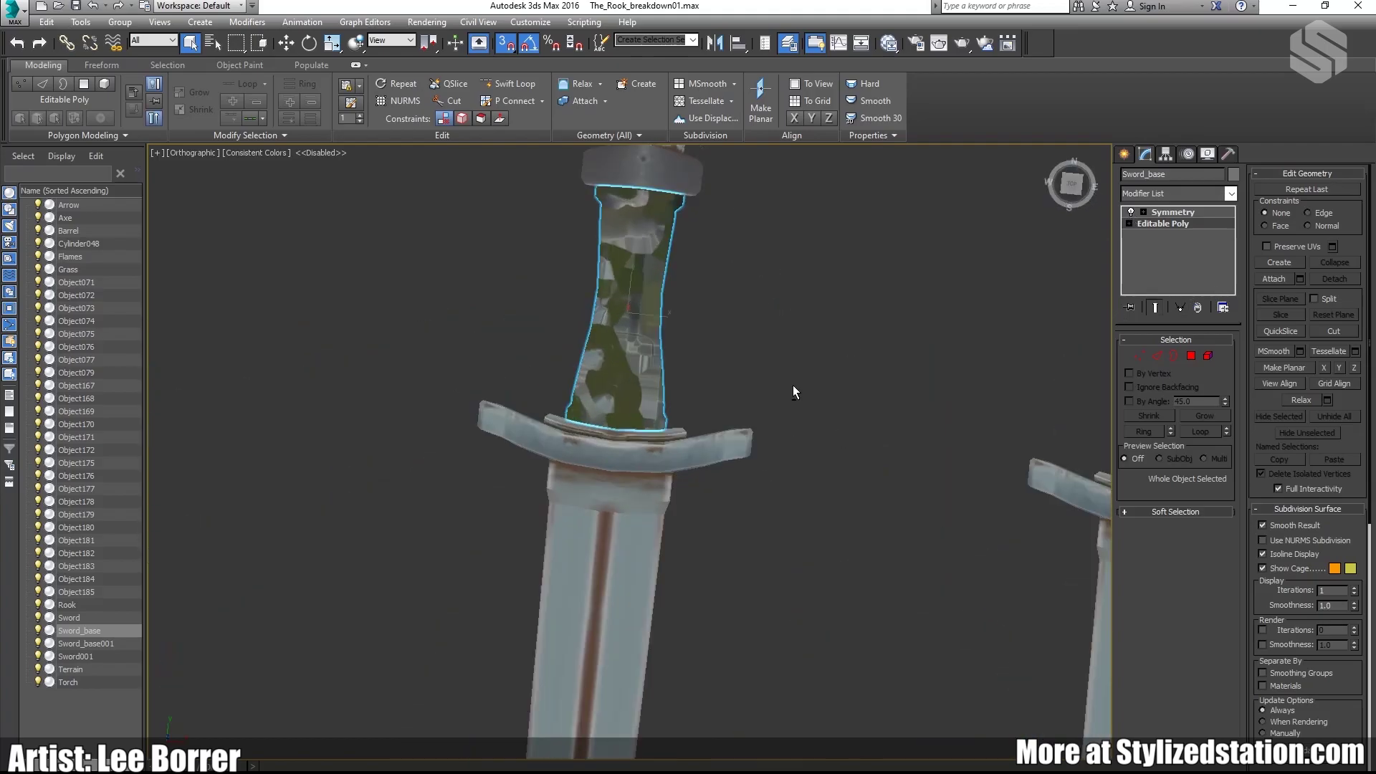
{"action": "scroll", "coordinate": [785, 401], "scroll_direction": "down", "scroll_amount": 3}
{"action": "scroll", "coordinate": [700, 347], "scroll_direction": "up", "scroll_amount": 1}
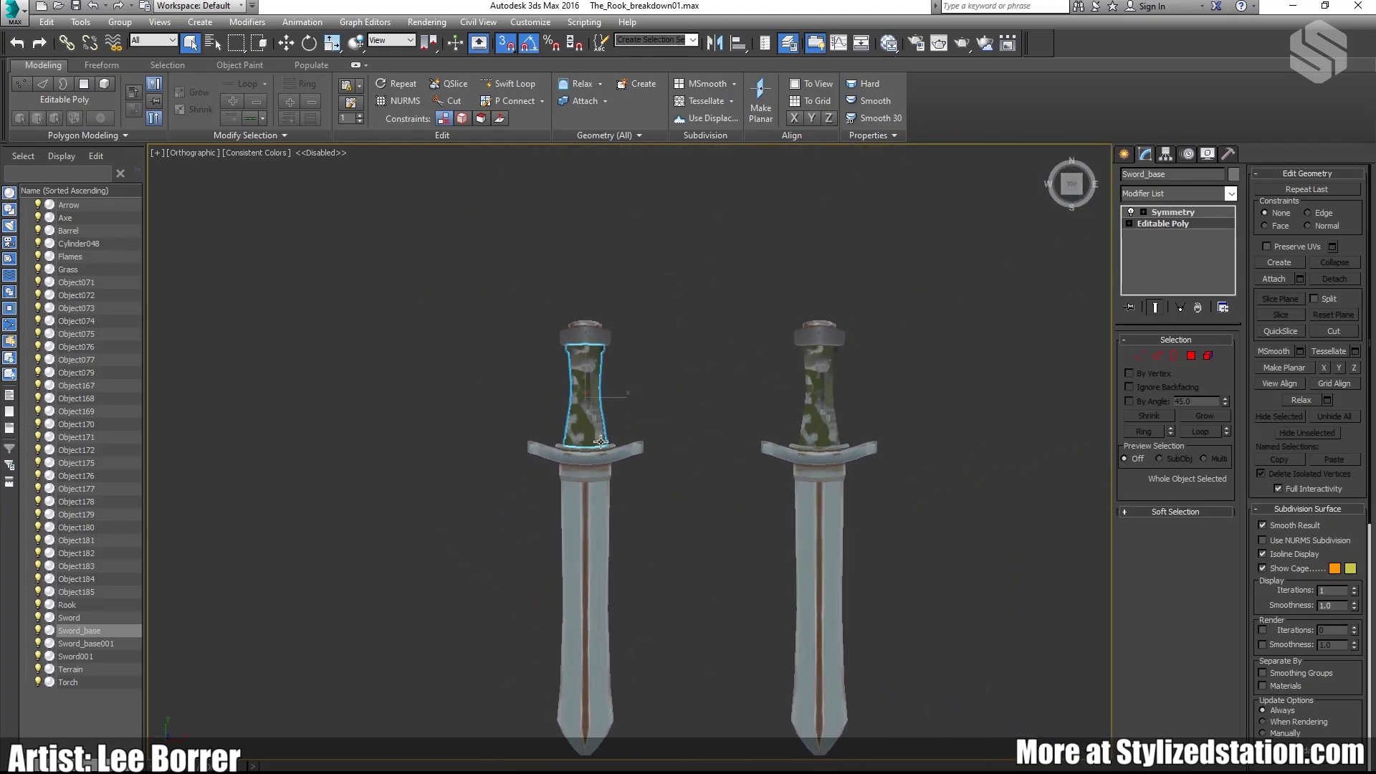
{"action": "middle_click_drag", "start_coordinate": [697, 360], "coordinate": [784, 308]}
{"action": "left_click", "coordinate": [1231, 193]}
{"action": "left_click_drag", "start_coordinate": [1231, 236], "coordinate": [1167, 617]}
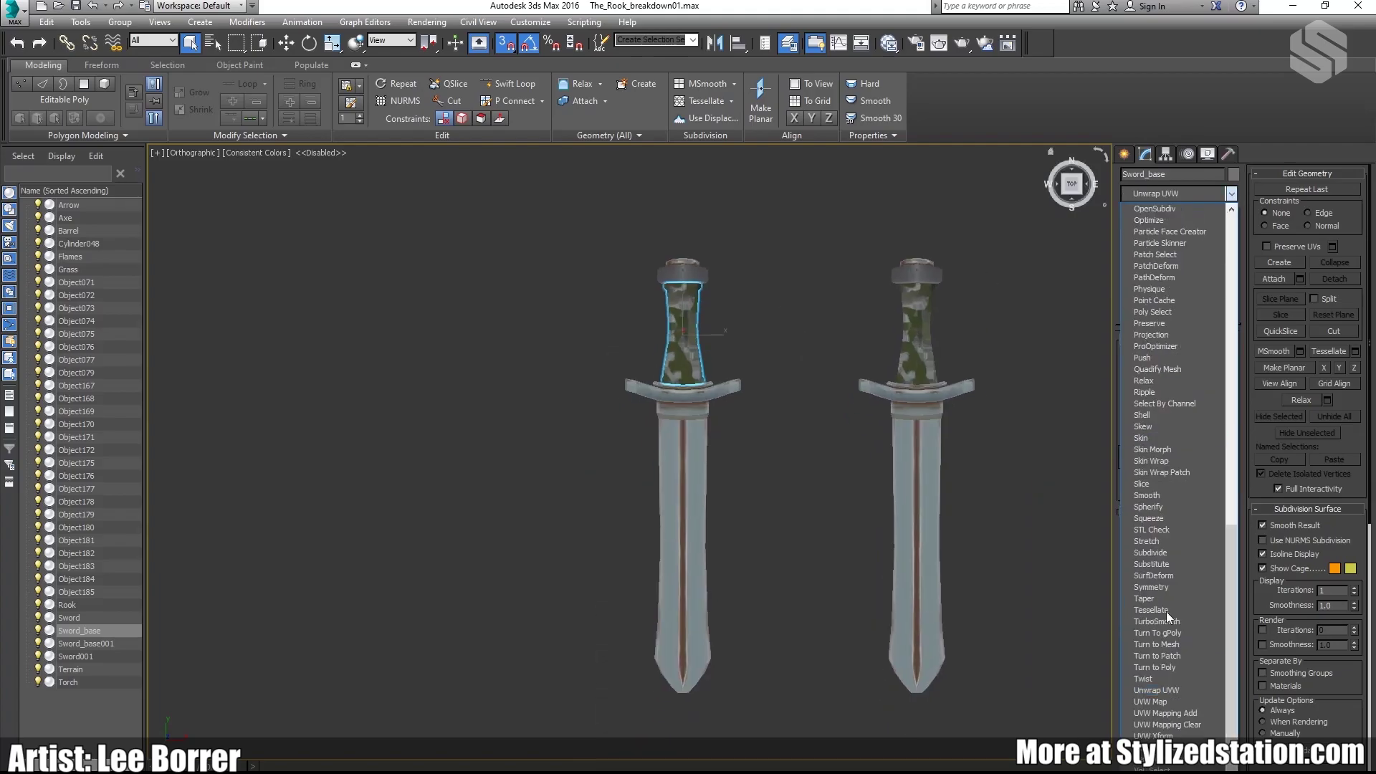
{"action": "left_click", "coordinate": [1169, 670]}
{"action": "key", "text": "4"}
{"action": "left_click", "coordinate": [1230, 194]}
{"action": "left_click", "coordinate": [1108, 271]}
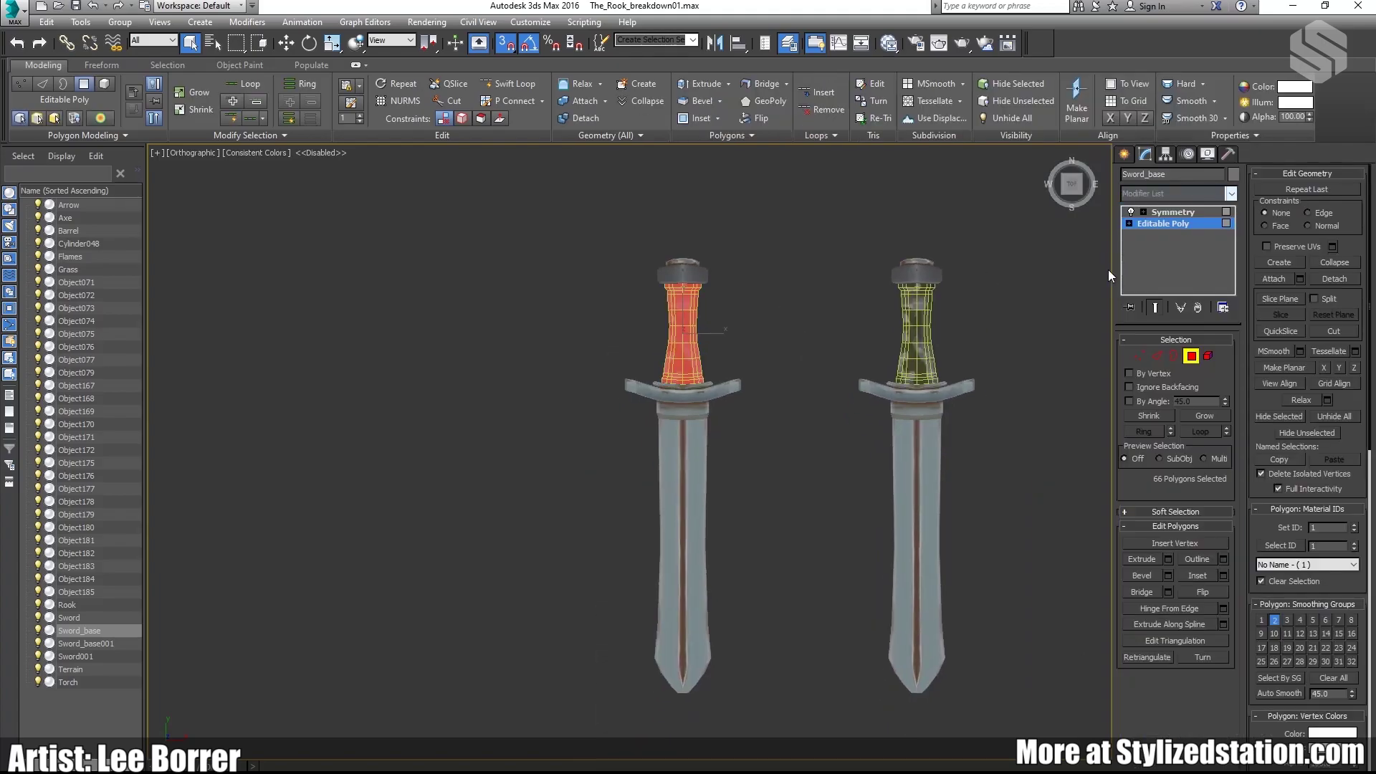
{"action": "key", "text": "4"}
{"action": "left_click", "coordinate": [1155, 690]}
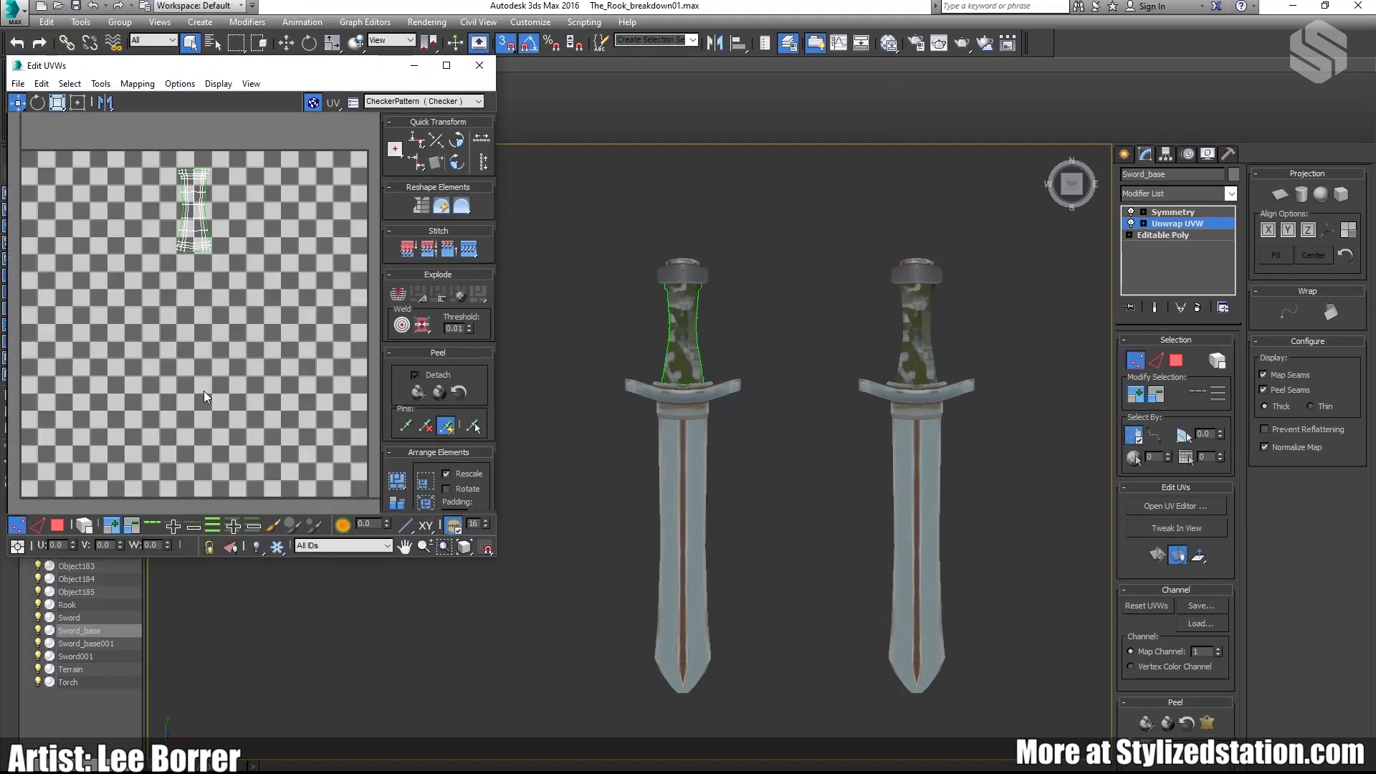
Step: Select all of the grip's UV polygons and display the Map #7 base texture behind them
{"action": "left_click", "coordinate": [61, 526]}
{"action": "key", "text": "ctrl+a"}
{"action": "middle_click_drag", "start_coordinate": [238, 262], "coordinate": [241, 293]}
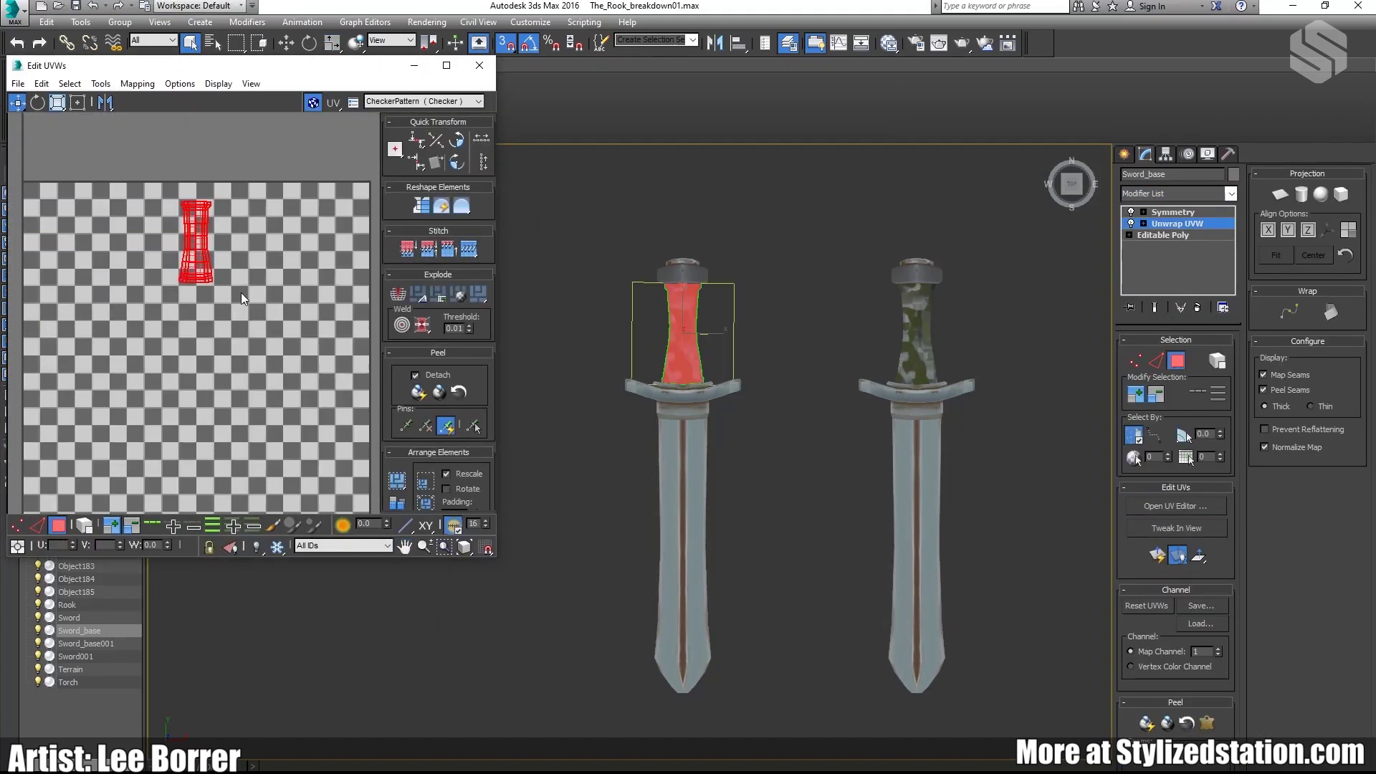
{"action": "left_click", "coordinate": [478, 101]}
{"action": "left_click", "coordinate": [415, 127]}
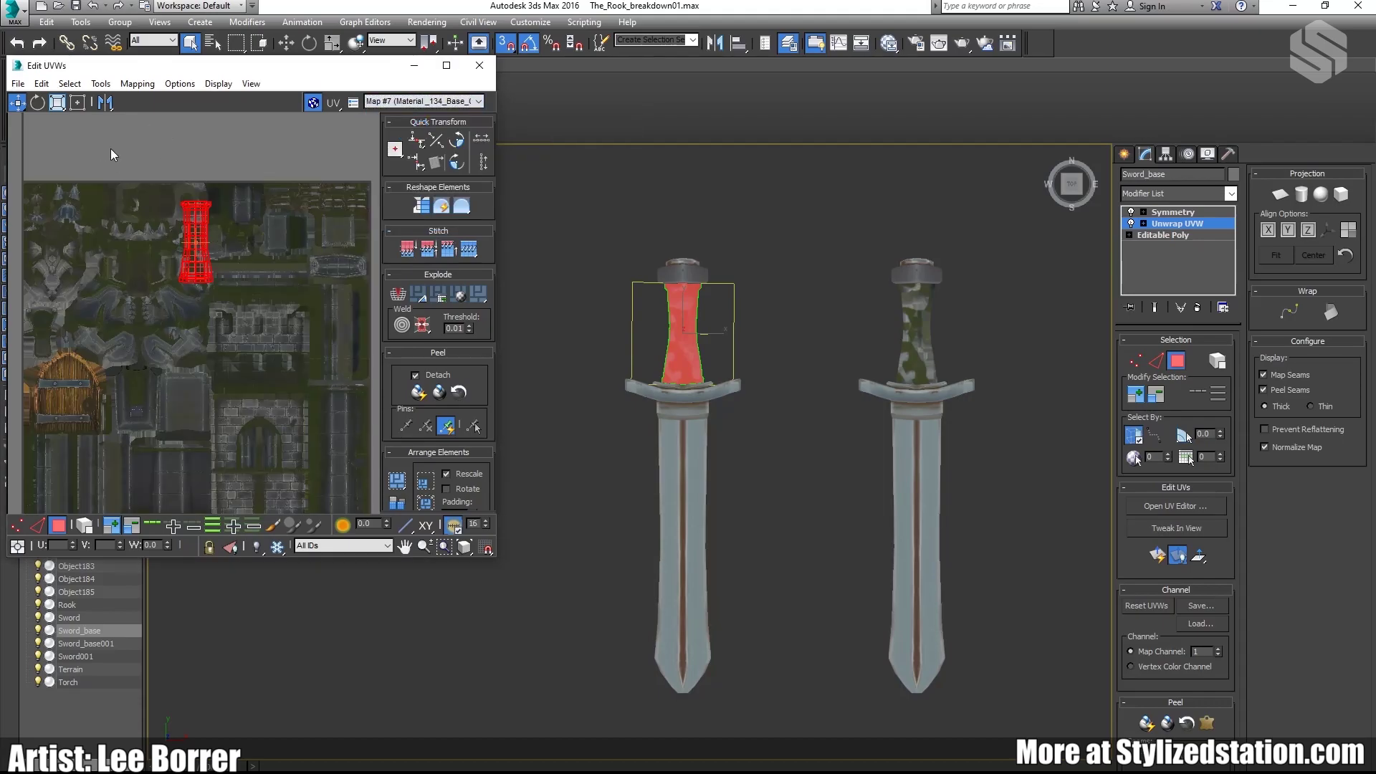
Step: Place the grip's UV shell over the wooden door planks, turned sideways and enlarged
{"action": "left_click_drag", "start_coordinate": [186, 215], "coordinate": [57, 440]}
{"action": "scroll", "coordinate": [69, 369], "scroll_direction": "up", "scroll_amount": 2}
{"action": "scroll", "coordinate": [57, 440], "scroll_direction": "up", "scroll_amount": 5}
{"action": "middle_click_drag", "start_coordinate": [58, 440], "coordinate": [214, 338]}
{"action": "scroll", "coordinate": [213, 338], "scroll_direction": "down", "scroll_amount": 5}
Step: Straighten the grip shell's lengthwise UV edge loops horizontally and its crosswise loops vertically into a rectangular grid
{"action": "key", "text": "2"}
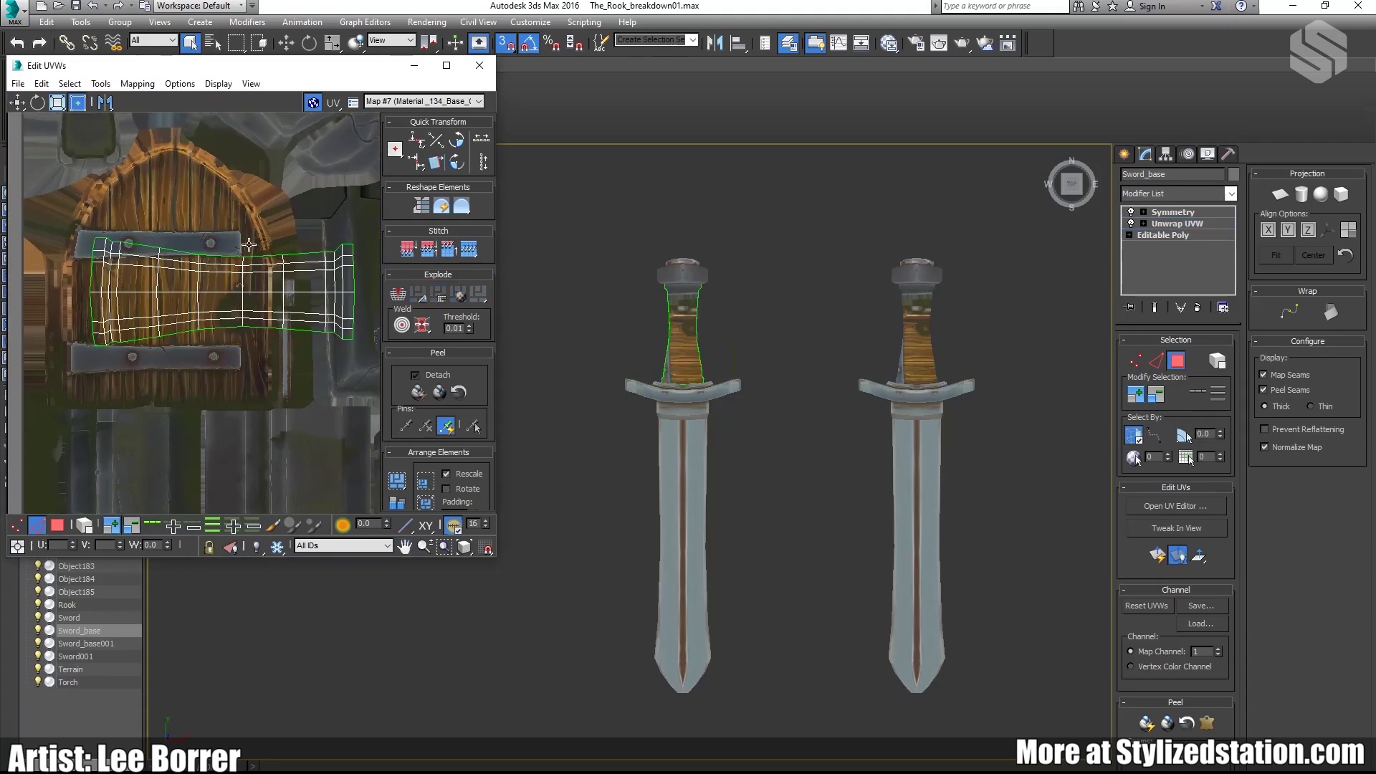
{"action": "left_click", "coordinate": [209, 296]}
{"action": "left_click", "coordinate": [210, 528]}
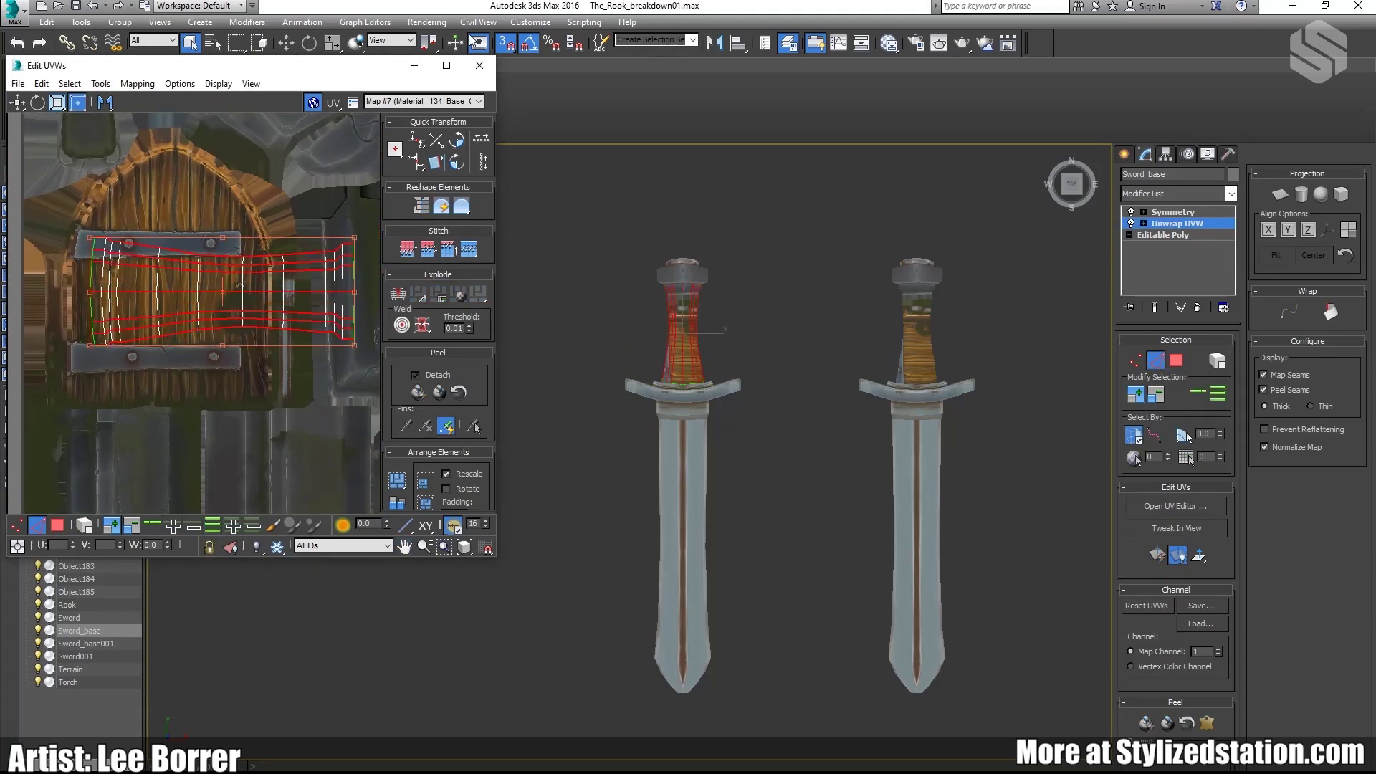
{"action": "left_click", "coordinate": [417, 141]}
{"action": "left_click", "coordinate": [285, 290]}
{"action": "left_click", "coordinate": [212, 527]}
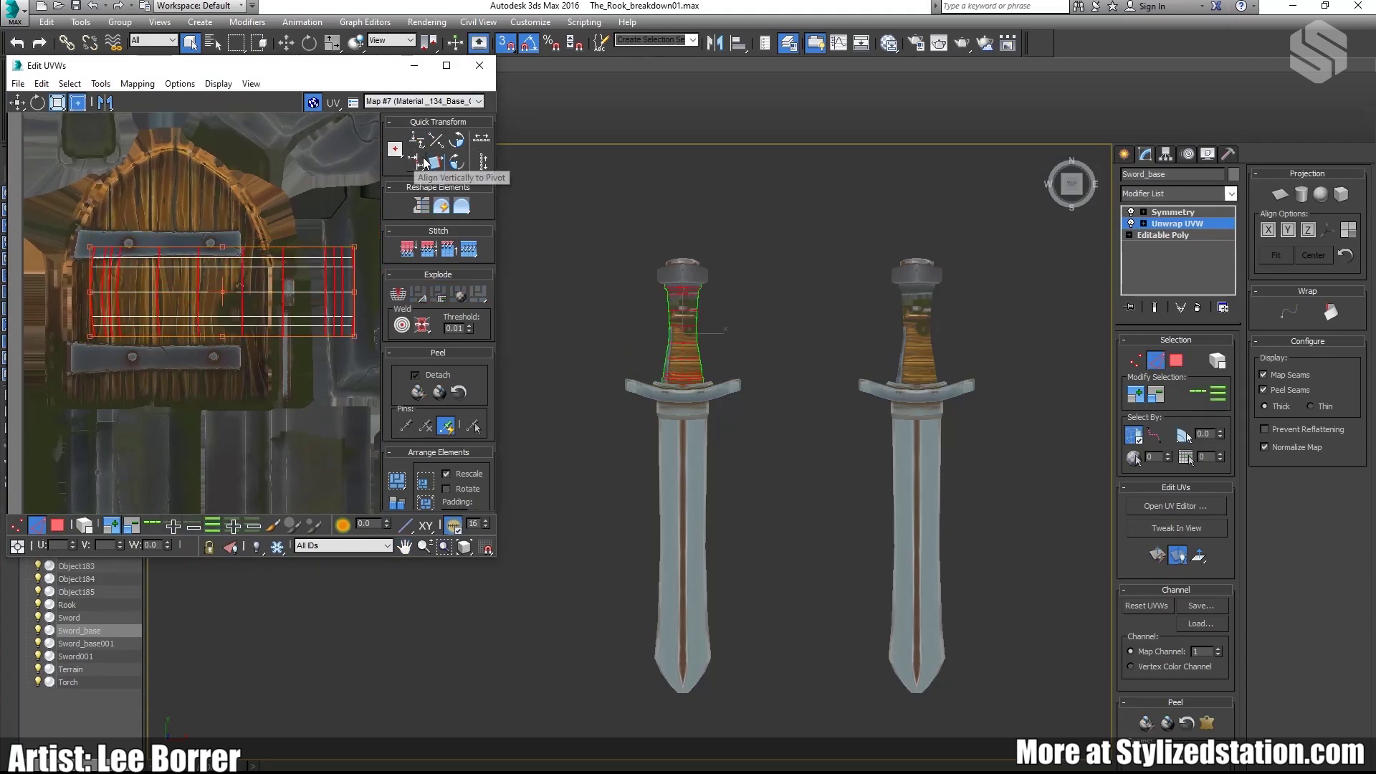
Step: Scale down the whole grip UV shell and position it on the planks just below the door's lower metal strap
{"action": "left_click", "coordinate": [59, 525]}
{"action": "left_click_drag", "start_coordinate": [292, 268], "coordinate": [197, 367]}
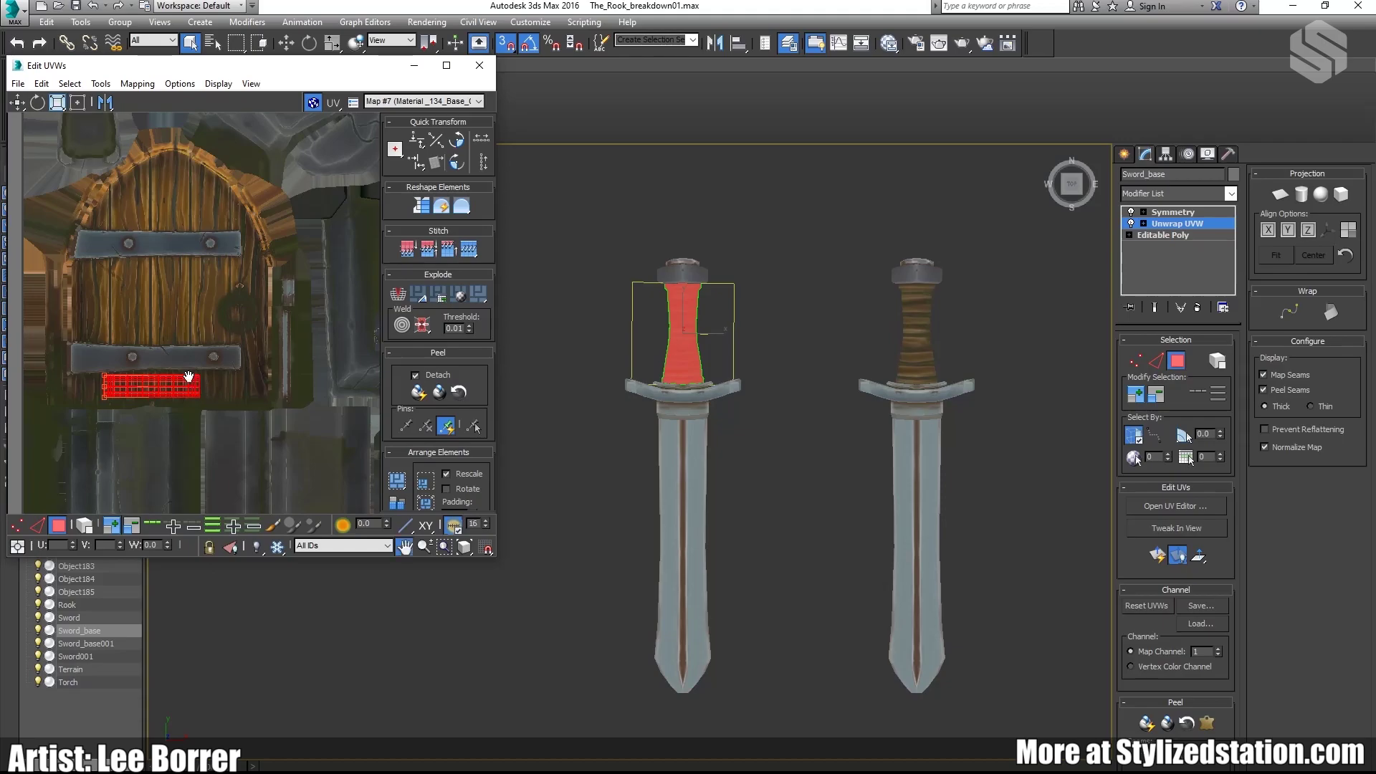
{"action": "scroll", "coordinate": [188, 376], "scroll_direction": "up", "scroll_amount": 3}
{"action": "left_click_drag", "start_coordinate": [128, 328], "coordinate": [211, 327]}
{"action": "middle_click_drag", "start_coordinate": [214, 328], "coordinate": [135, 321]}
{"action": "scroll", "coordinate": [143, 321], "scroll_direction": "down", "scroll_amount": 1}
{"action": "left_click_drag", "start_coordinate": [219, 336], "coordinate": [241, 333]}
{"action": "scroll", "coordinate": [247, 338], "scroll_direction": "up", "scroll_amount": 3}
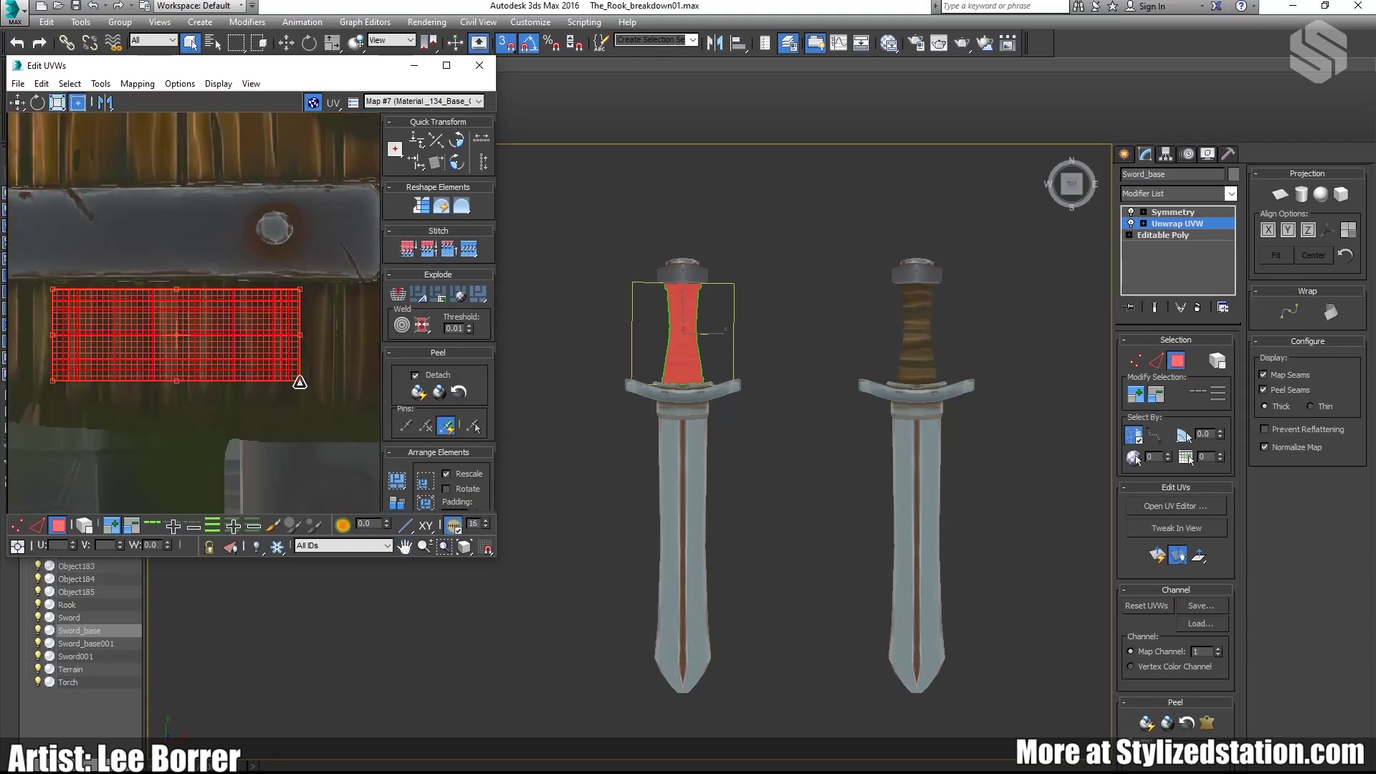
Step: Shrink the grip's UV shell from its corner and slide it along the wood strip under the strap
{"action": "left_click_drag", "start_coordinate": [296, 380], "coordinate": [270, 377]}
{"action": "middle_click_drag", "start_coordinate": [221, 323], "coordinate": [258, 366]}
{"action": "scroll", "coordinate": [257, 366], "scroll_direction": "down", "scroll_amount": 4}
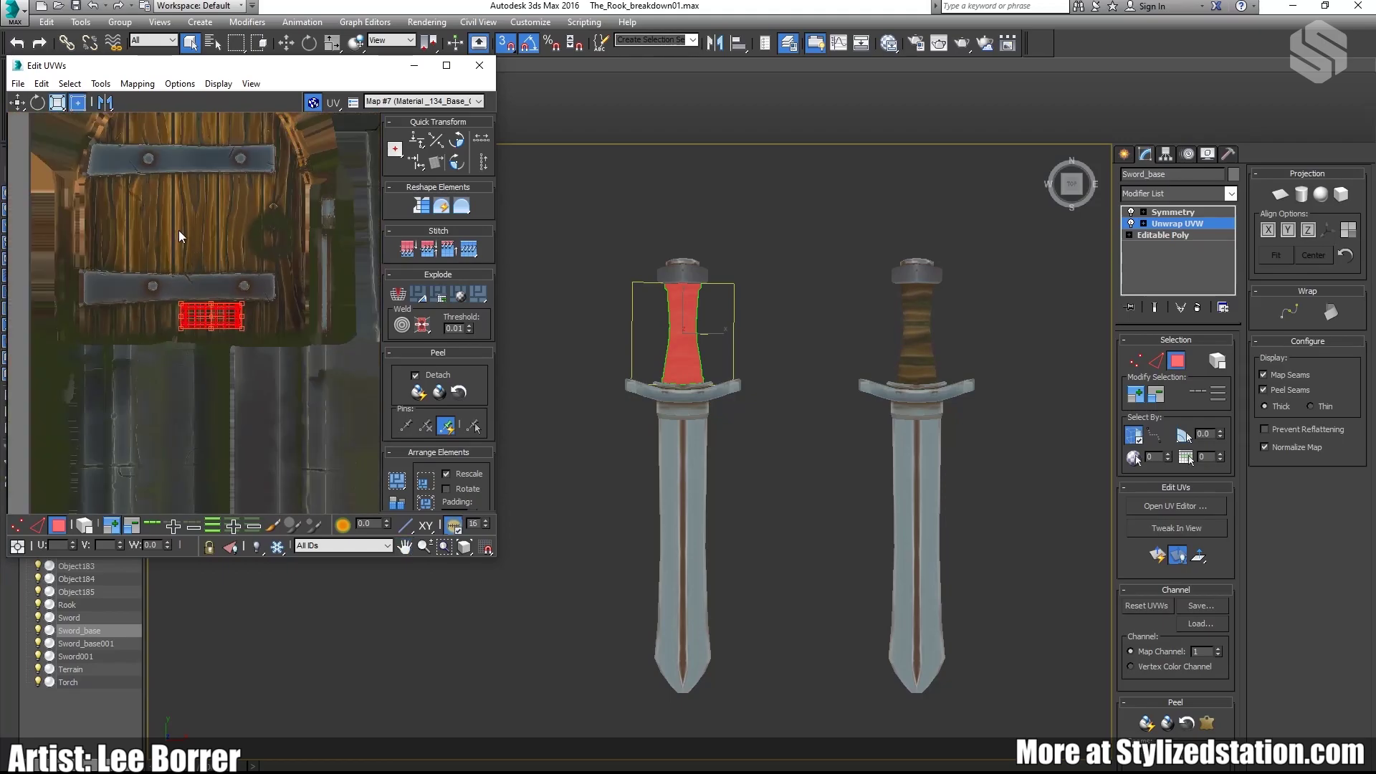
{"action": "scroll", "coordinate": [244, 371], "scroll_direction": "up", "scroll_amount": 3}
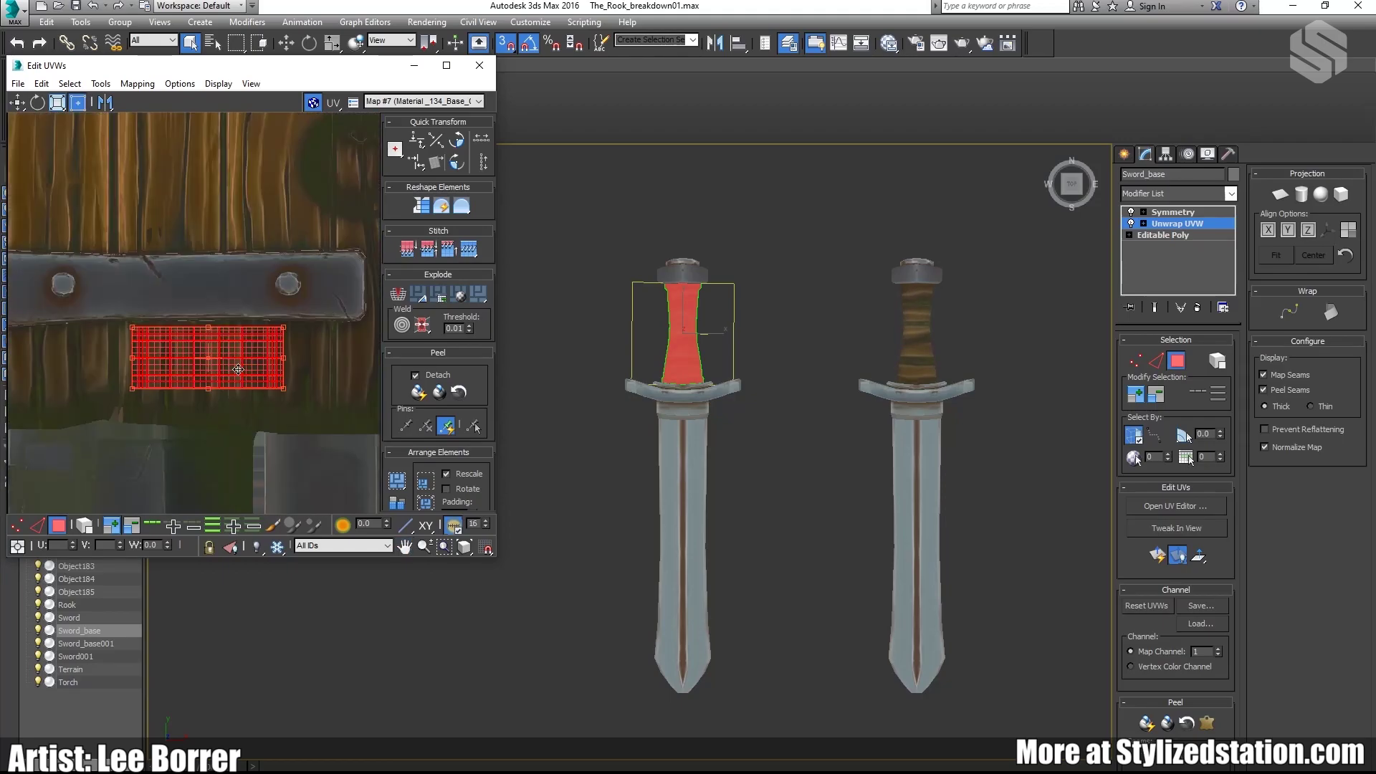
{"action": "middle_click_drag", "start_coordinate": [264, 374], "coordinate": [241, 373]}
{"action": "mouse_move", "coordinate": [213, 364]}
{"action": "left_mouse_down"}
{"action": "mouse_move", "coordinate": [326, 433]}
{"action": "mouse_move", "coordinate": [220, 371]}
{"action": "left_mouse_up"}
{"action": "scroll", "coordinate": [220, 372], "scroll_direction": "down", "scroll_amount": 2}
{"action": "middle_click_drag", "start_coordinate": [220, 372], "coordinate": [317, 363]}
{"action": "left_click_drag", "start_coordinate": [301, 364], "coordinate": [243, 366]}
{"action": "scroll", "coordinate": [220, 367], "scroll_direction": "up", "scroll_amount": 4}
{"action": "middle_click_drag", "start_coordinate": [216, 366], "coordinate": [249, 366]}
{"action": "scroll", "coordinate": [207, 343], "scroll_direction": "down", "scroll_amount": 2}
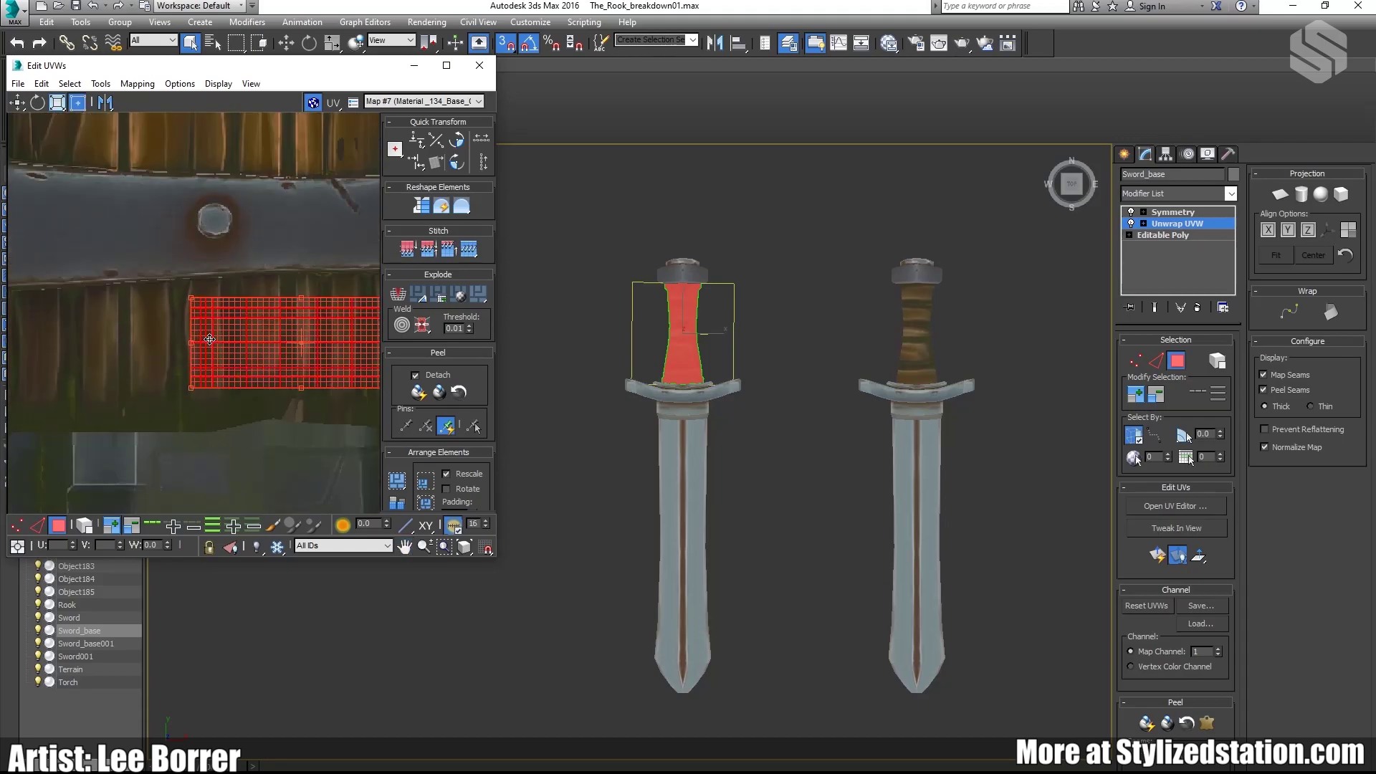
Step: Shorten the grip's UV shell lengthwise and make it proportionally taller, checking the wood bands on the grip
{"action": "scroll", "coordinate": [908, 379], "scroll_direction": "up", "scroll_amount": 4}
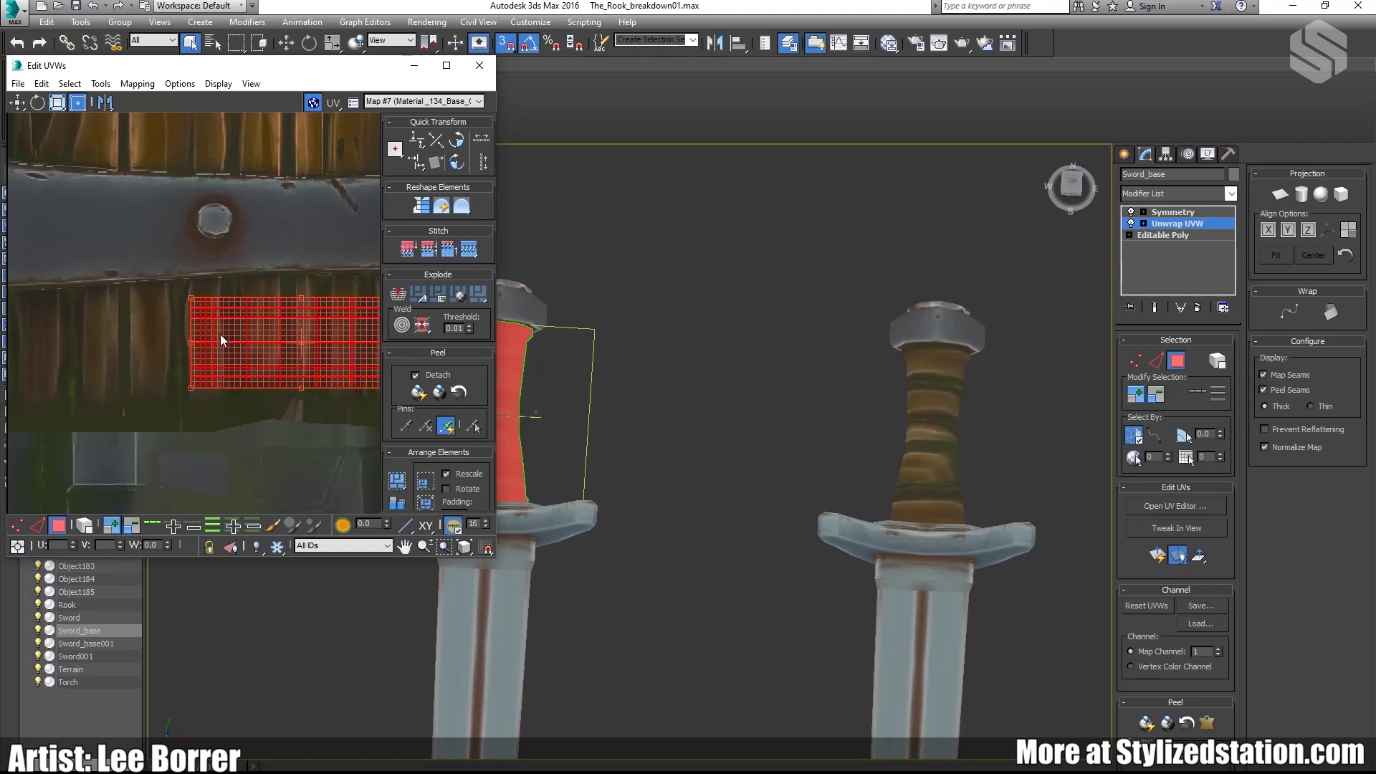
{"action": "scroll", "coordinate": [221, 340], "scroll_direction": "down", "scroll_amount": 2}
{"action": "middle_click_drag", "start_coordinate": [220, 341], "coordinate": [136, 330]}
{"action": "middle_click_drag", "start_coordinate": [891, 441], "coordinate": [924, 502], "text": "alt"}
{"action": "scroll", "coordinate": [308, 315], "scroll_direction": "up", "scroll_amount": 3}
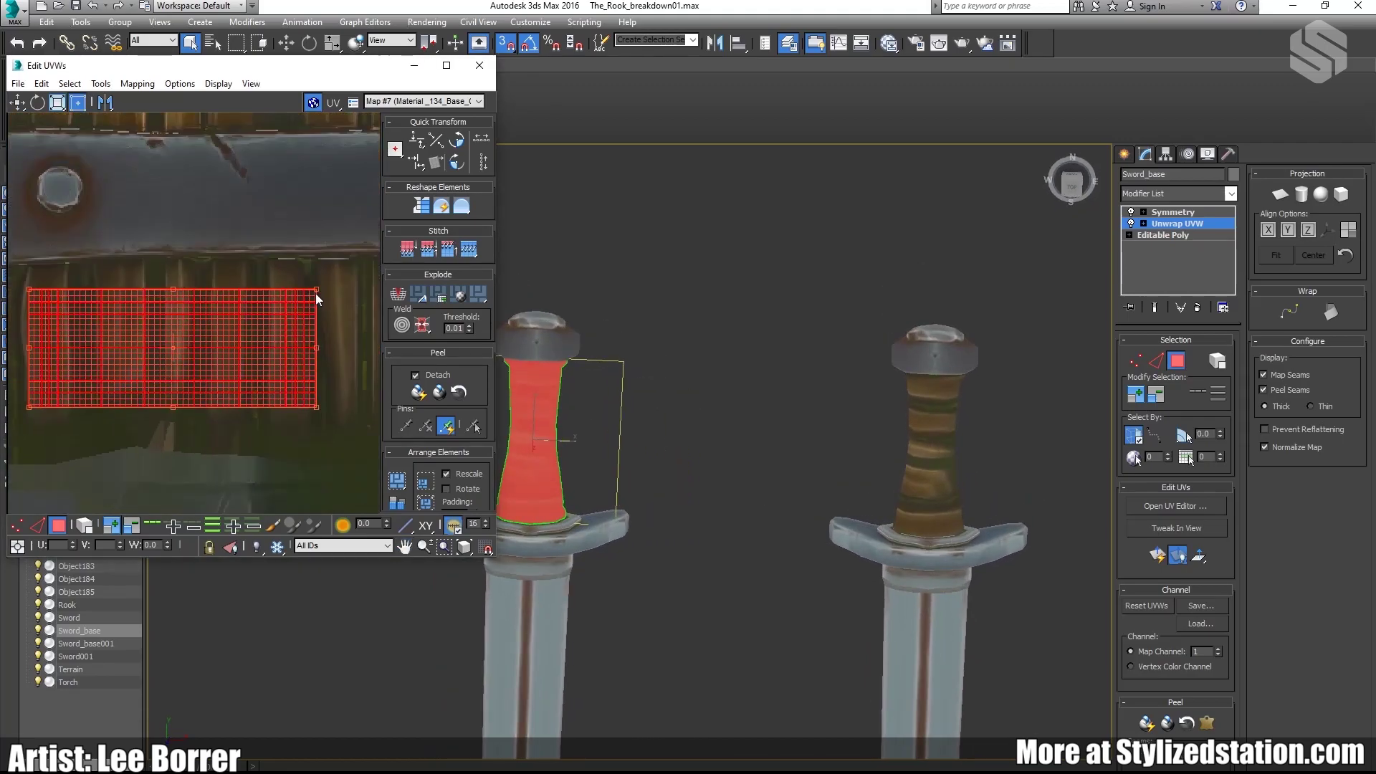
{"action": "mouse_move", "coordinate": [315, 289]}
{"action": "left_mouse_down"}
{"action": "mouse_move", "coordinate": [267, 294]}
{"action": "mouse_move", "coordinate": [299, 276]}
{"action": "left_mouse_up"}
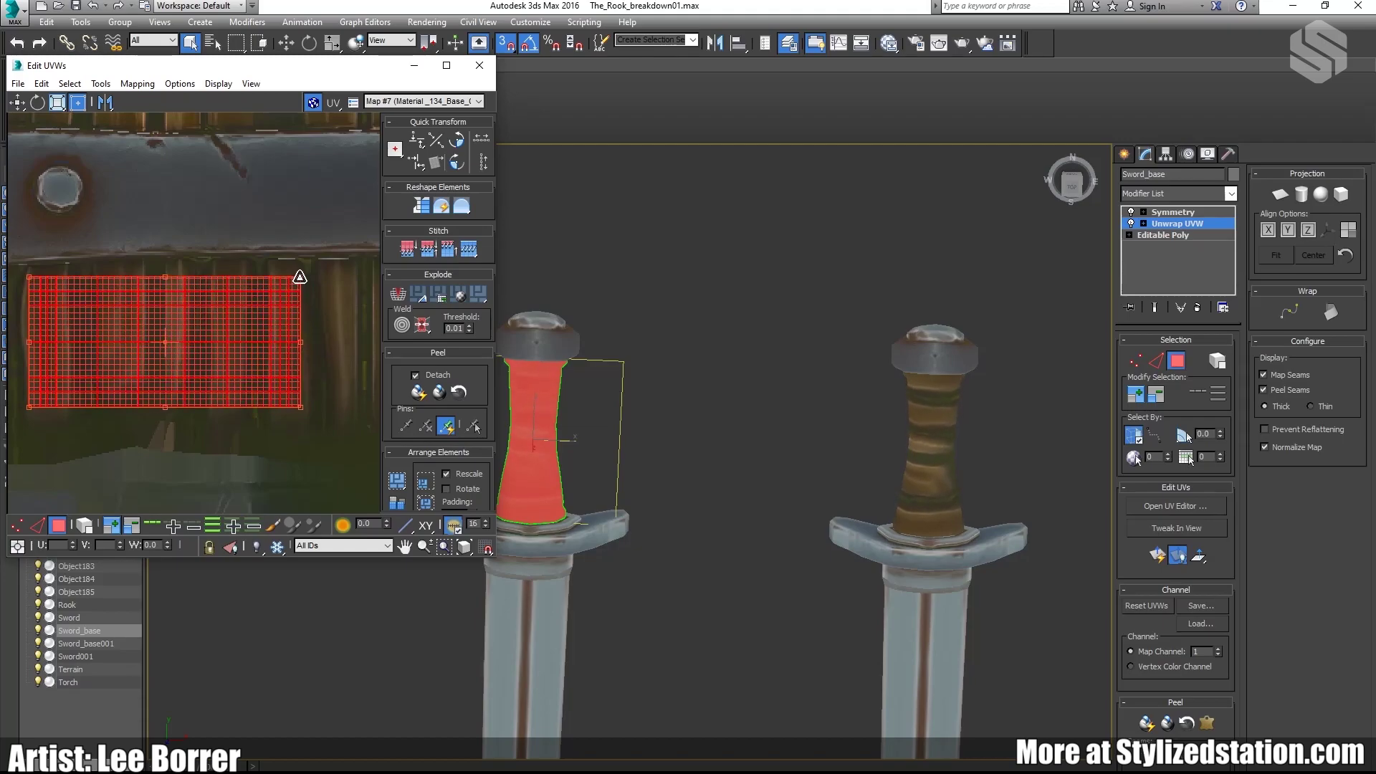
{"action": "middle_click_drag", "start_coordinate": [70, 302], "coordinate": [192, 304]}
{"action": "left_click_drag", "start_coordinate": [151, 276], "coordinate": [236, 278]}
{"action": "middle_click_drag", "start_coordinate": [236, 278], "coordinate": [111, 277]}
{"action": "scroll", "coordinate": [112, 275], "scroll_direction": "down", "scroll_amount": 2}
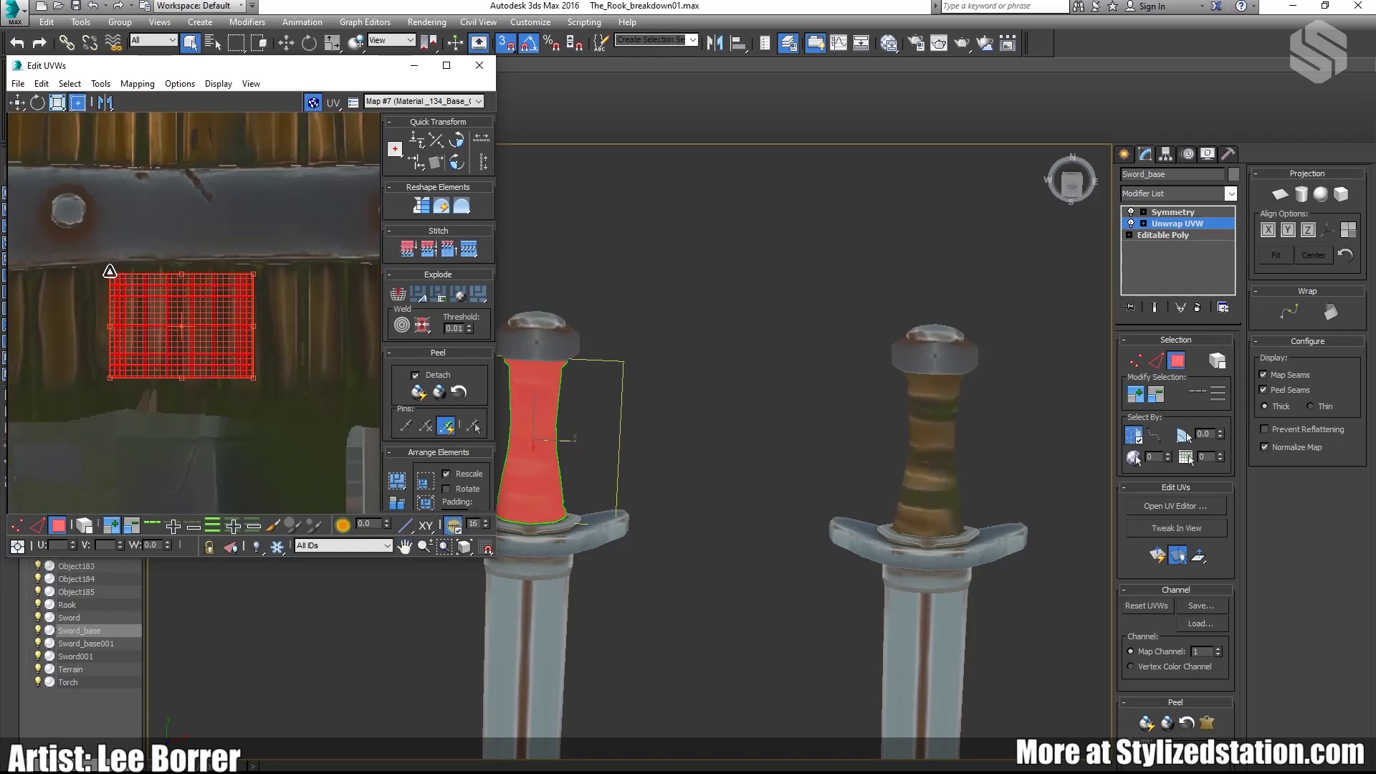
{"action": "mouse_move", "coordinate": [117, 294]}
{"action": "left_mouse_down"}
{"action": "mouse_move", "coordinate": [162, 278]}
{"action": "mouse_move", "coordinate": [96, 278]}
{"action": "left_mouse_up"}
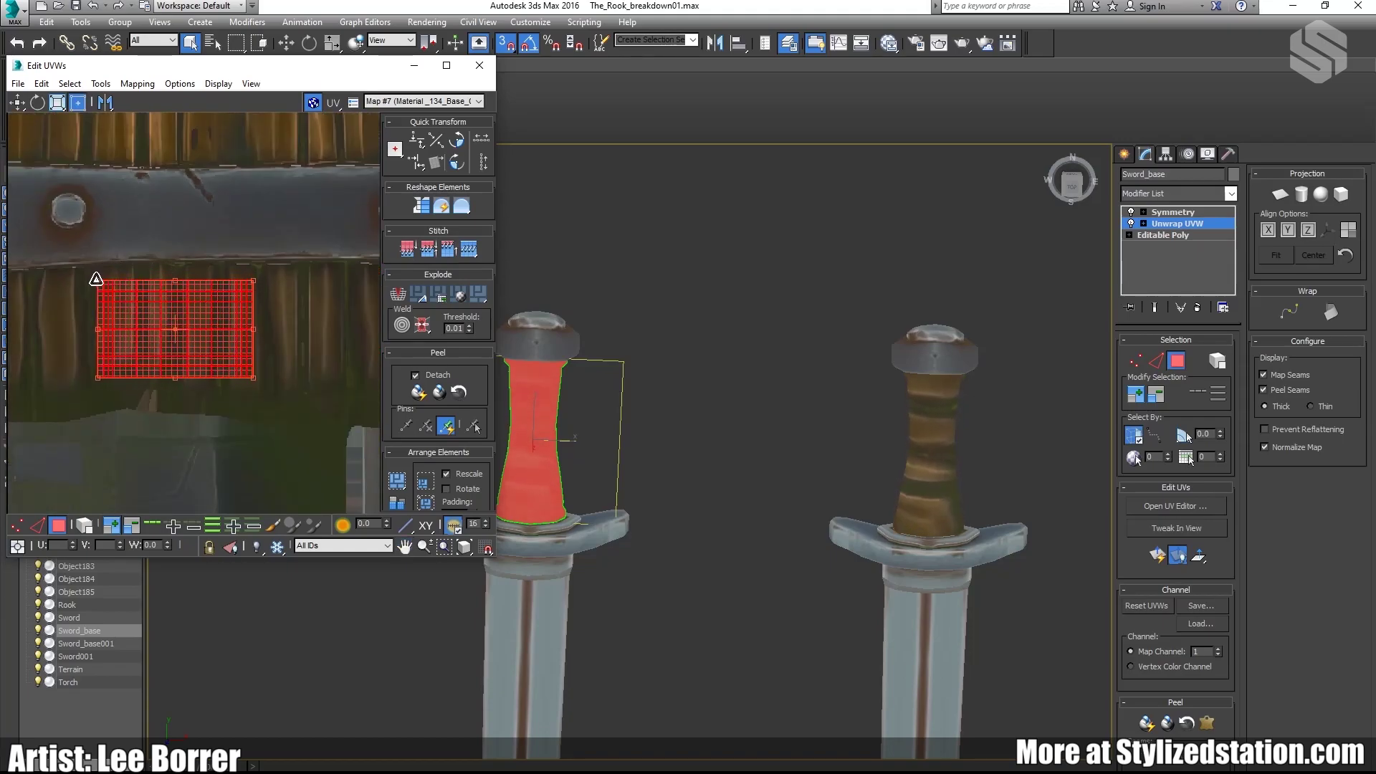
Step: Slide the grip's UV shell along the planks to between the strap's two bolts and widen it slightly
{"action": "scroll", "coordinate": [93, 283], "scroll_direction": "down", "scroll_amount": 2}
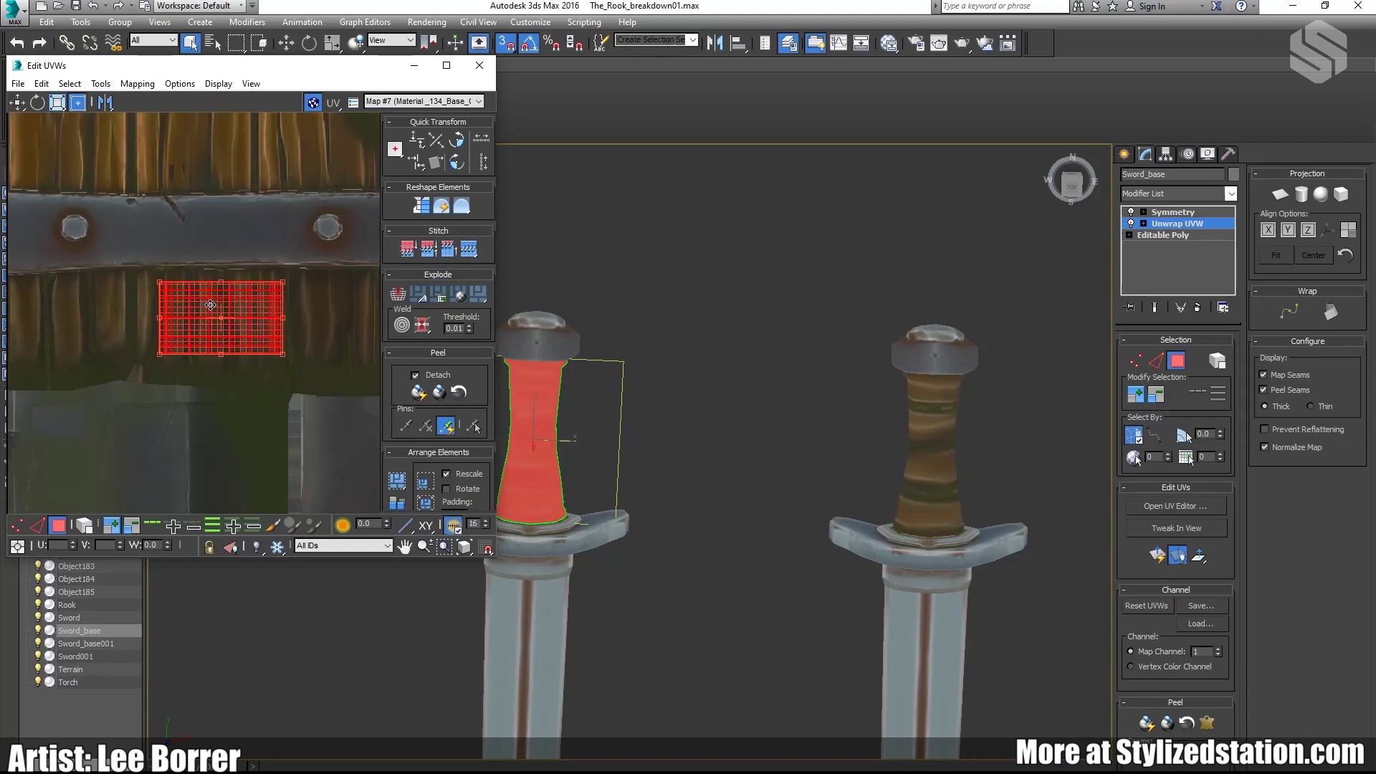
{"action": "middle_click_drag", "start_coordinate": [217, 306], "coordinate": [144, 306]}
{"action": "left_click_drag", "start_coordinate": [172, 303], "coordinate": [212, 301]}
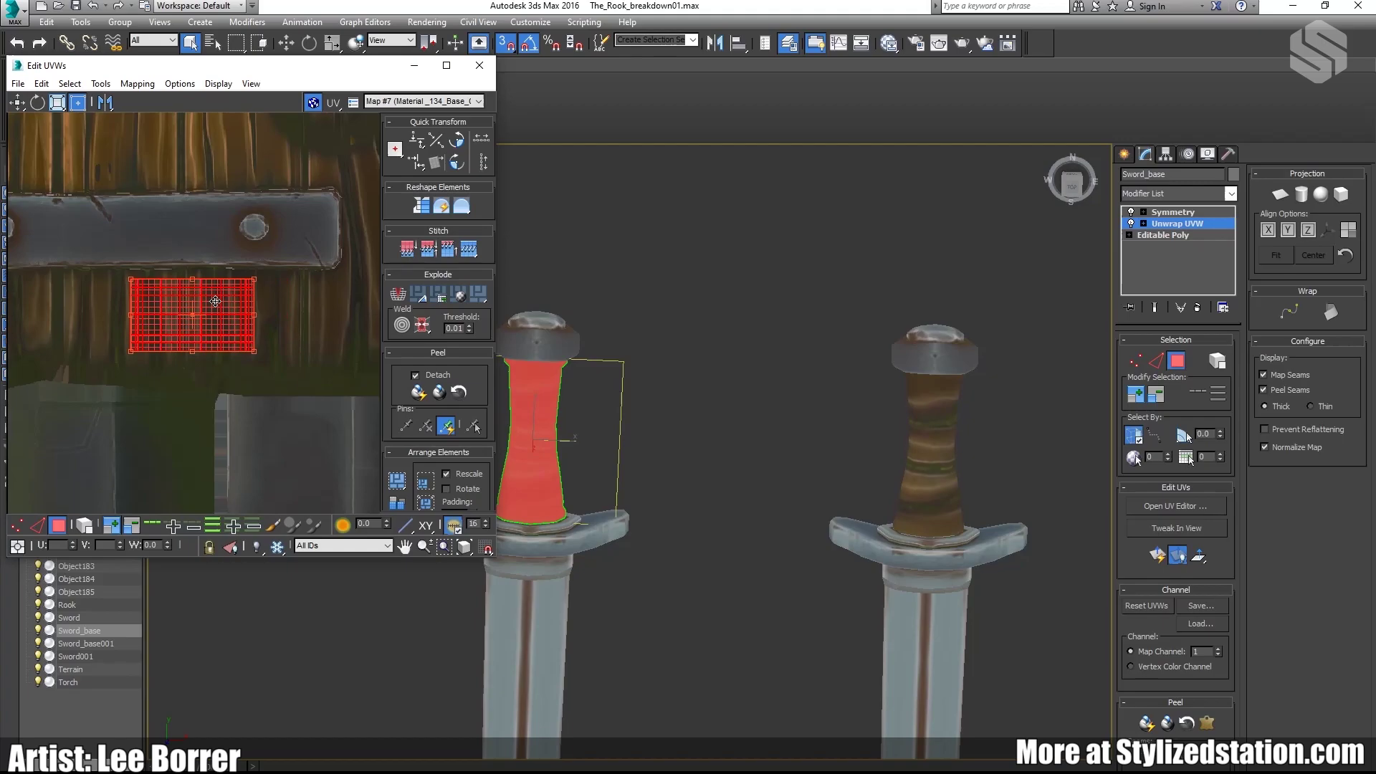
{"action": "middle_click_drag", "start_coordinate": [155, 303], "coordinate": [240, 304]}
{"action": "scroll", "coordinate": [240, 304], "scroll_direction": "down", "scroll_amount": 2}
{"action": "left_click_drag", "start_coordinate": [240, 304], "coordinate": [130, 304]}
{"action": "scroll", "coordinate": [217, 298], "scroll_direction": "up", "scroll_amount": 3}
{"action": "left_click_drag", "start_coordinate": [192, 271], "coordinate": [226, 274]}
{"action": "scroll", "coordinate": [180, 260], "scroll_direction": "down", "scroll_amount": 3}
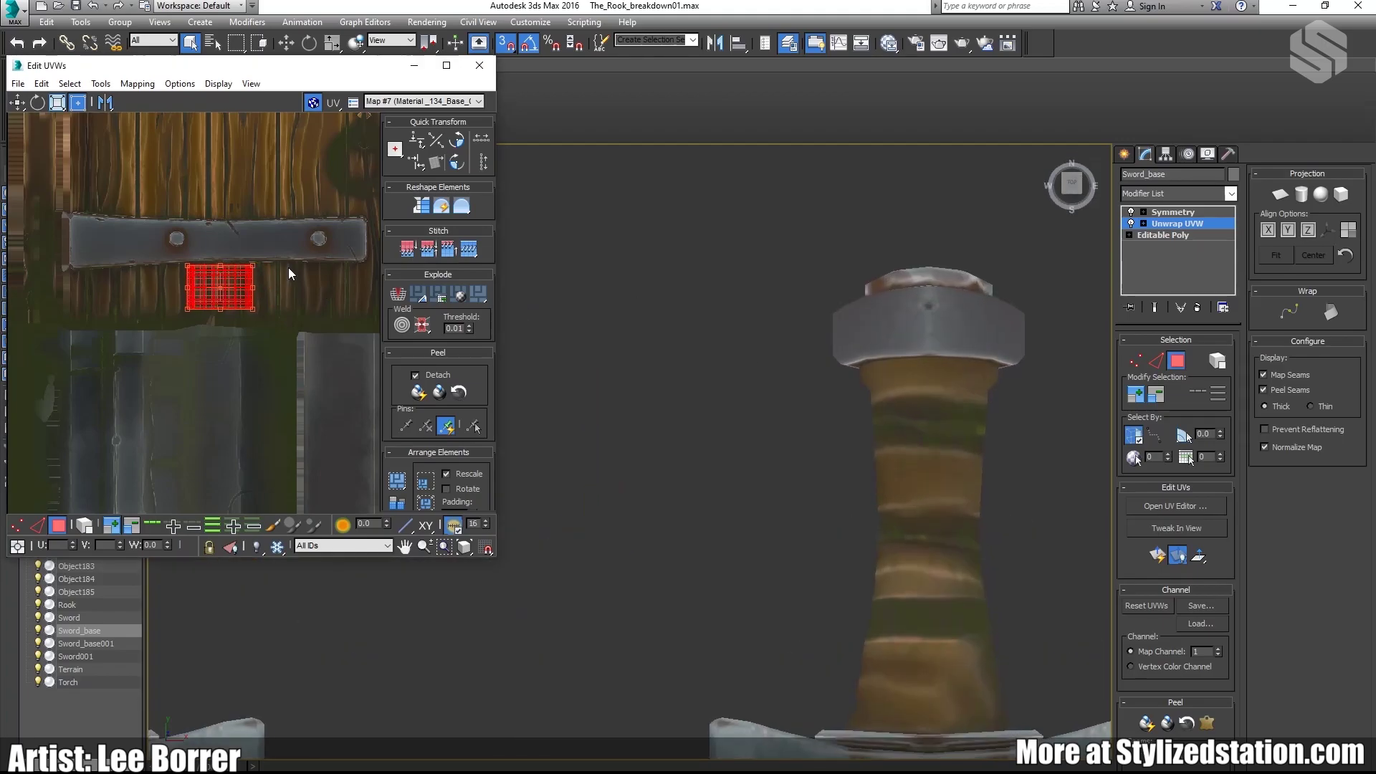
{"action": "scroll", "coordinate": [276, 265], "scroll_direction": "up", "scroll_amount": 3}
{"action": "left_click_drag", "start_coordinate": [273, 251], "coordinate": [302, 244]}
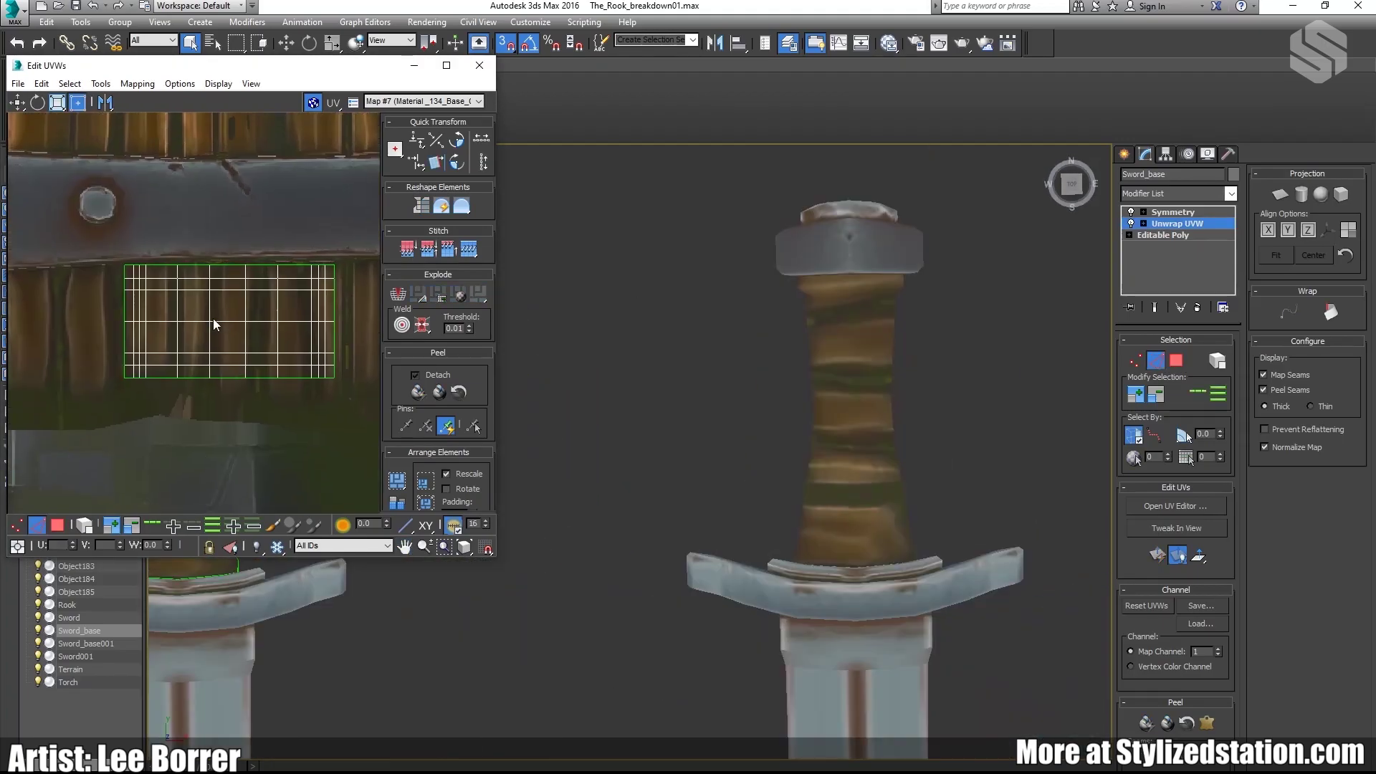
Step: Slide the vertical UV edge line near the right end of the grip's shell slightly inward and deselect it
{"action": "scroll", "coordinate": [215, 322], "scroll_direction": "up", "scroll_amount": 5}
{"action": "left_click", "coordinate": [290, 304]}
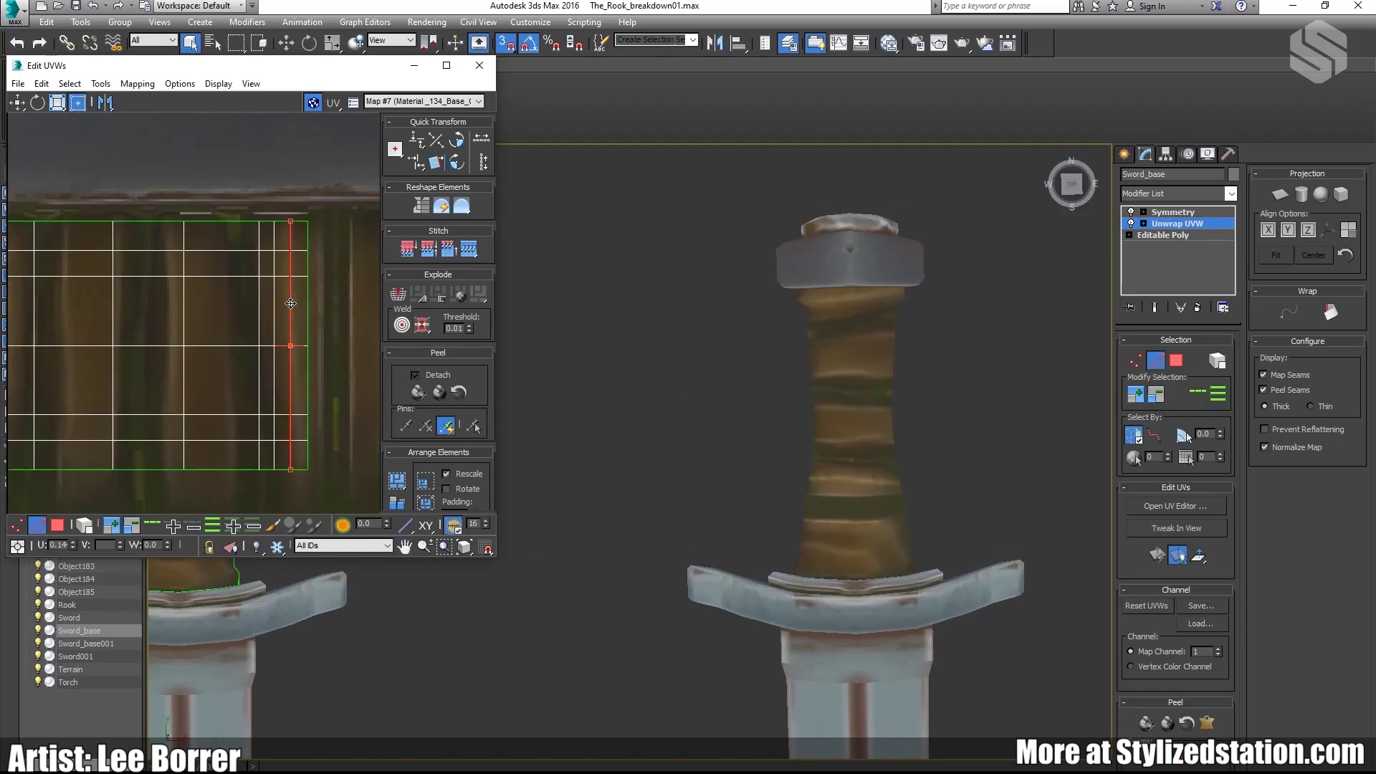
{"action": "left_click_drag", "start_coordinate": [290, 303], "coordinate": [264, 309]}
{"action": "left_click", "coordinate": [251, 327]}
{"action": "middle_click_drag", "start_coordinate": [274, 344], "coordinate": [289, 345]}
{"action": "scroll", "coordinate": [289, 347], "scroll_direction": "up", "scroll_amount": 2}
{"action": "scroll", "coordinate": [289, 347], "scroll_direction": "down", "scroll_amount": 2}
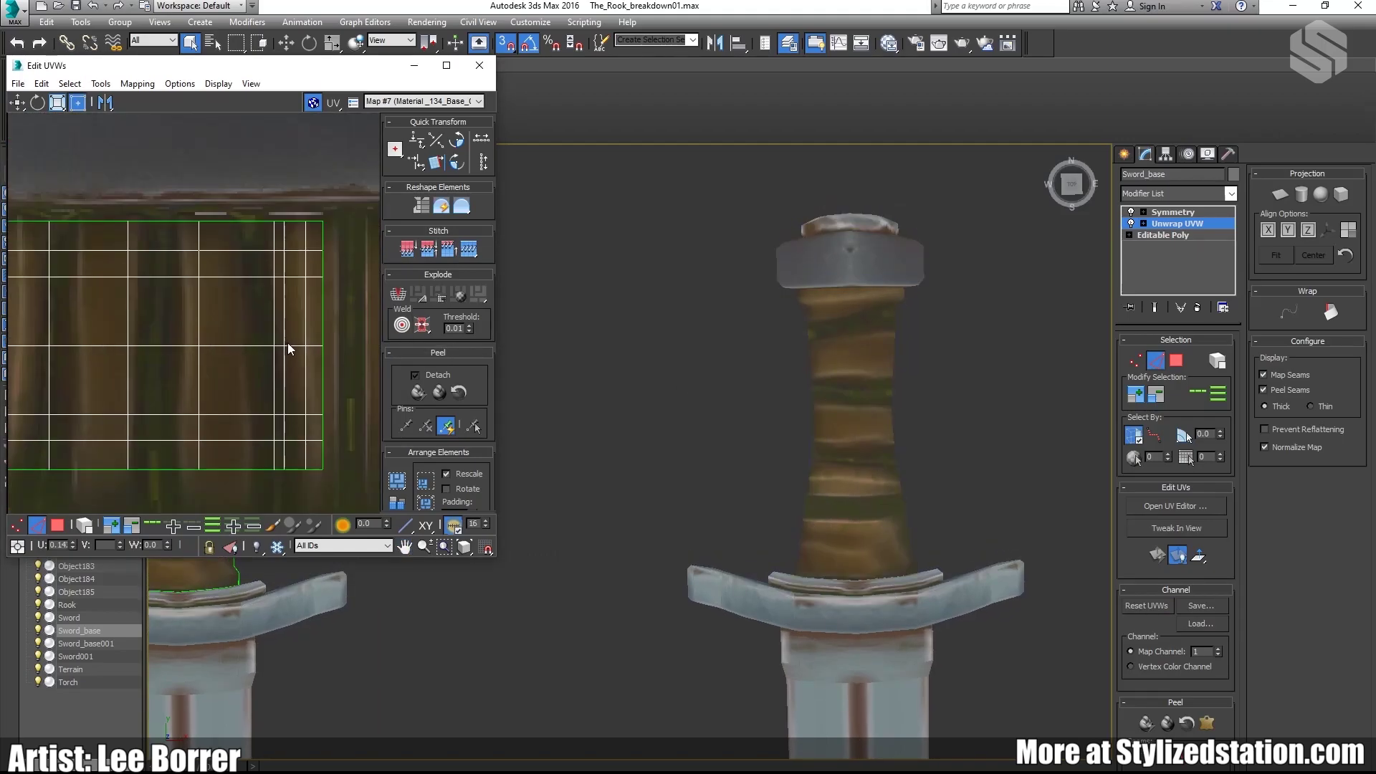
Step: Move the vertices around the lower-right corner of the grip's UV shell slightly outward to skew that end
{"action": "scroll", "coordinate": [290, 347], "scroll_direction": "up", "scroll_amount": 1}
{"action": "scroll", "coordinate": [833, 307], "scroll_direction": "up", "scroll_amount": 3}
{"action": "middle_click_drag", "start_coordinate": [329, 418], "coordinate": [290, 346]}
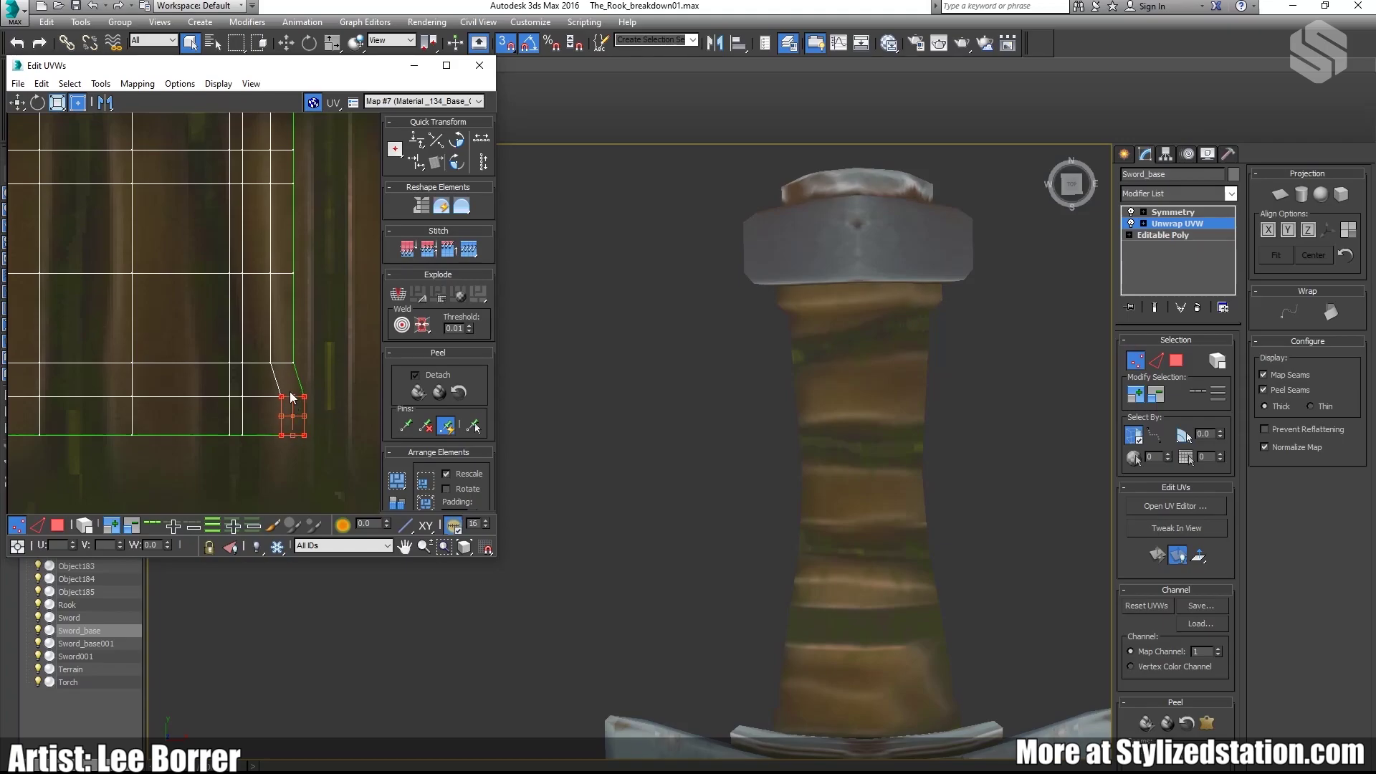
{"action": "scroll", "coordinate": [244, 340], "scroll_direction": "down", "scroll_amount": 2}
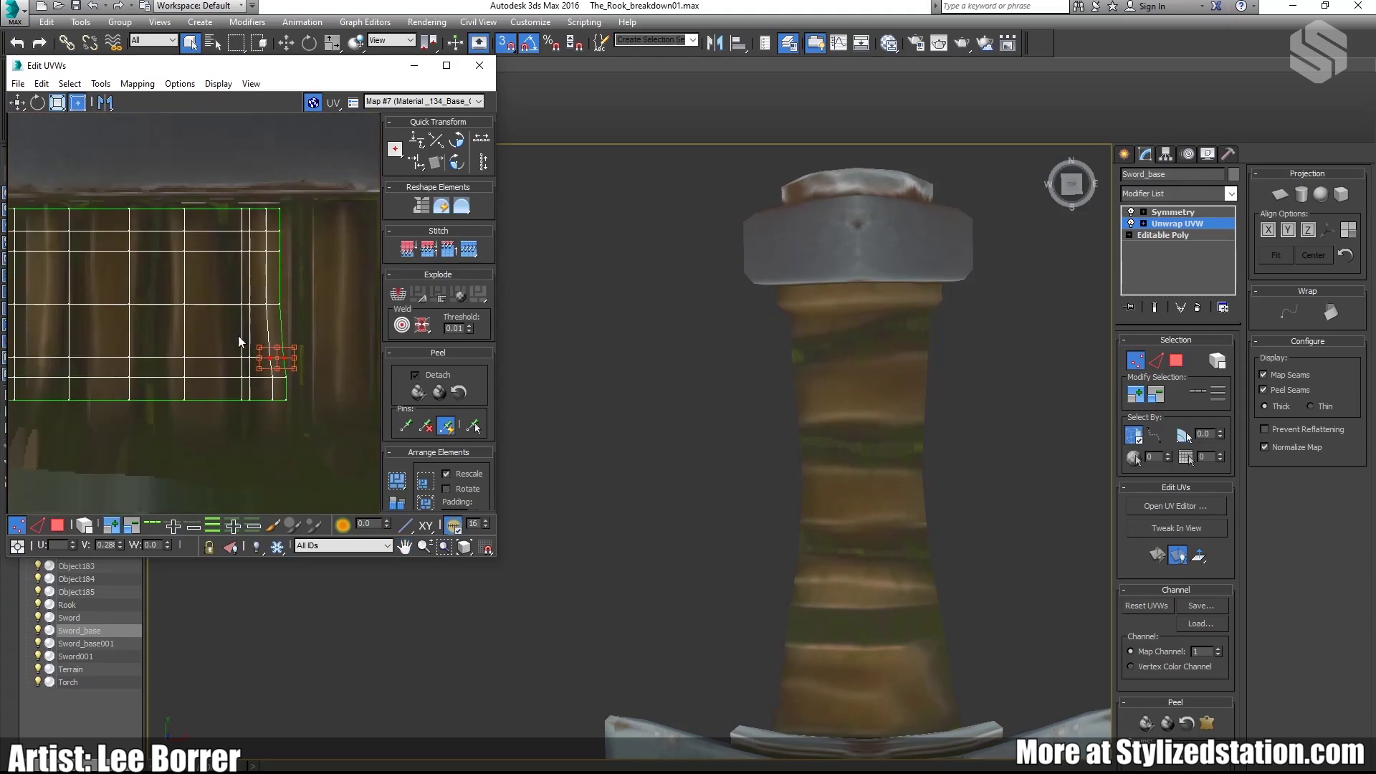
{"action": "middle_click_drag", "start_coordinate": [238, 335], "coordinate": [258, 348]}
{"action": "scroll", "coordinate": [258, 349], "scroll_direction": "up", "scroll_amount": 1}
Step: Select a vertical edge loop inside the right part of the grip's UV shell and slide it inward along the planks
{"action": "left_click", "coordinate": [39, 523]}
{"action": "left_click", "coordinate": [263, 398]}
{"action": "double_click", "coordinate": [263, 393]}
{"action": "left_click_drag", "start_coordinate": [263, 392], "coordinate": [230, 362]}
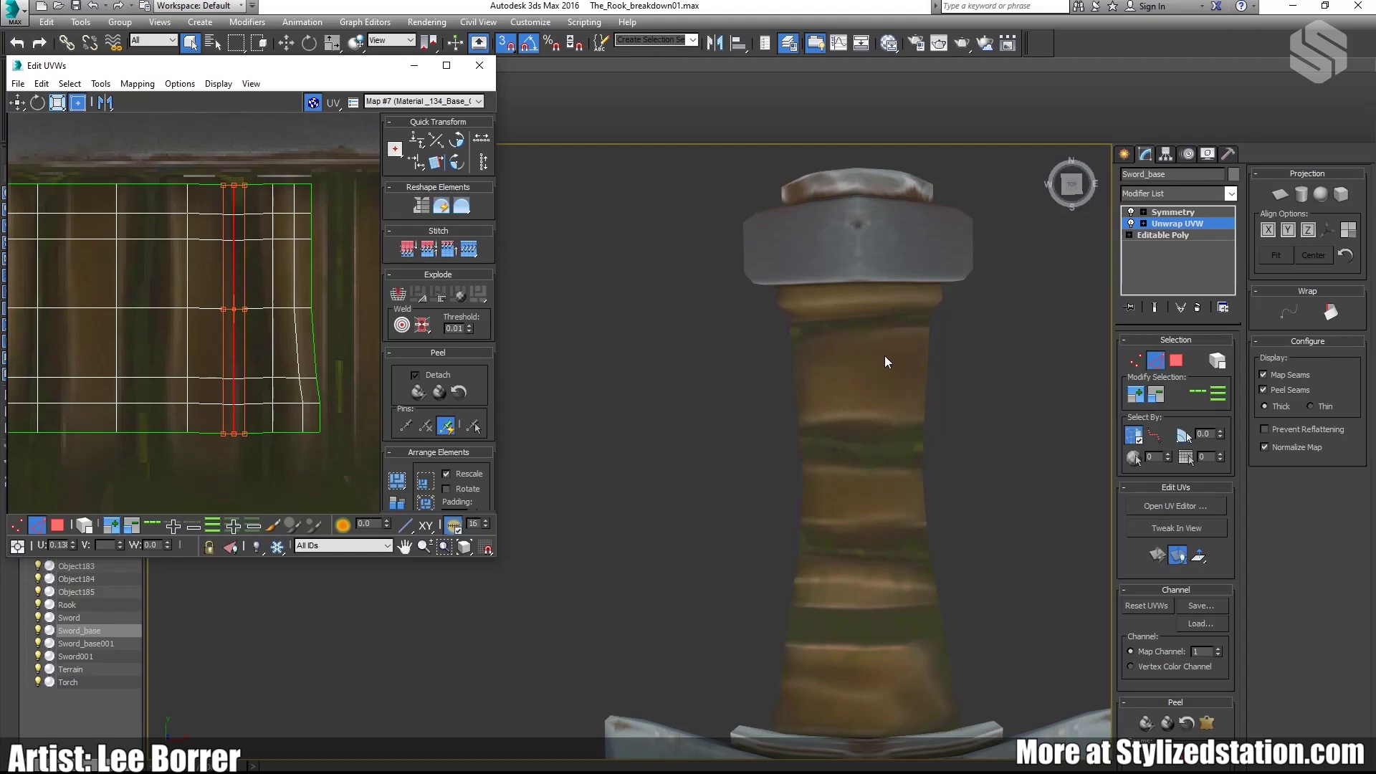
{"action": "middle_click_drag", "start_coordinate": [243, 338], "coordinate": [238, 344]}
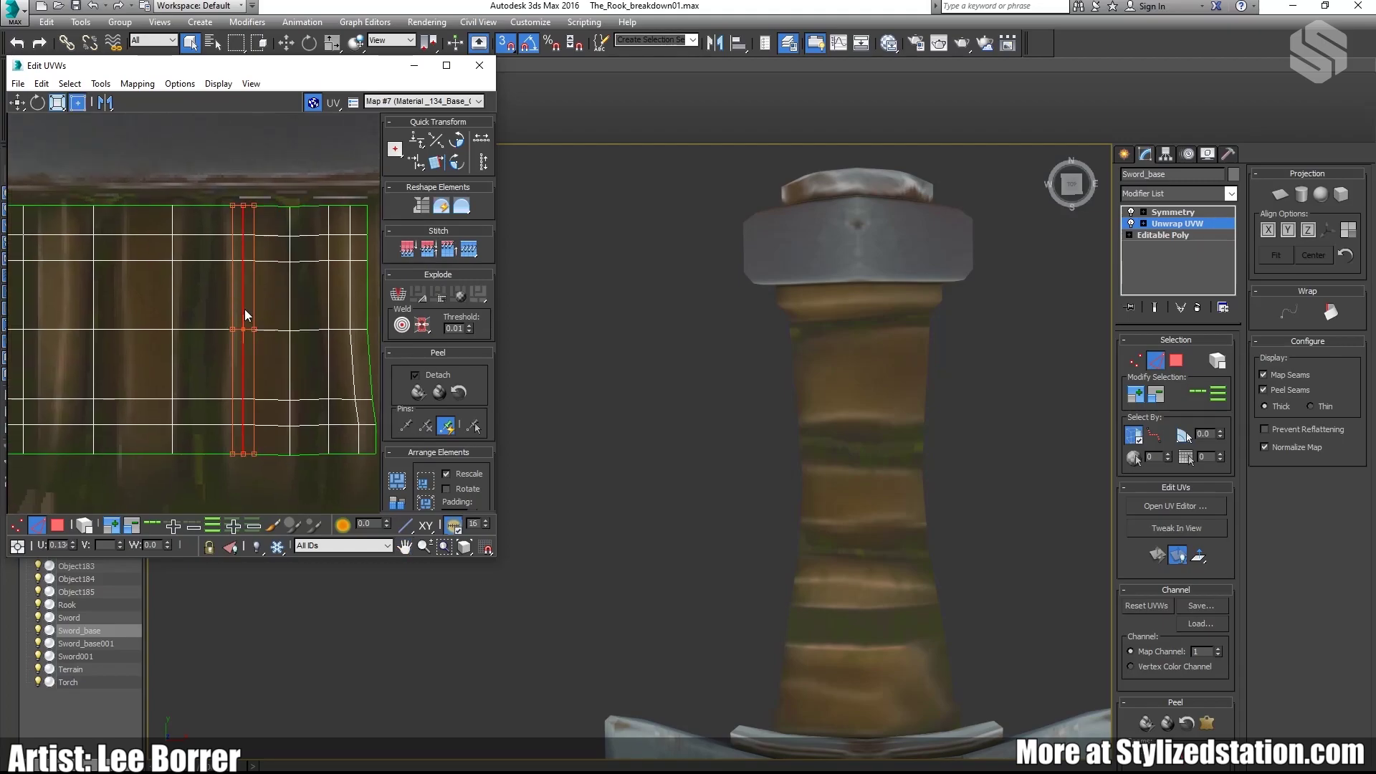
Step: Slide another inner vertical edge loop of the grip's shell leftward and the loop near its left end rightward
{"action": "left_click_drag", "start_coordinate": [243, 304], "coordinate": [158, 304]}
{"action": "middle_click_drag", "start_coordinate": [125, 333], "coordinate": [192, 327]}
{"action": "scroll", "coordinate": [223, 316], "scroll_direction": "down", "scroll_amount": 1}
{"action": "double_click", "coordinate": [157, 316]}
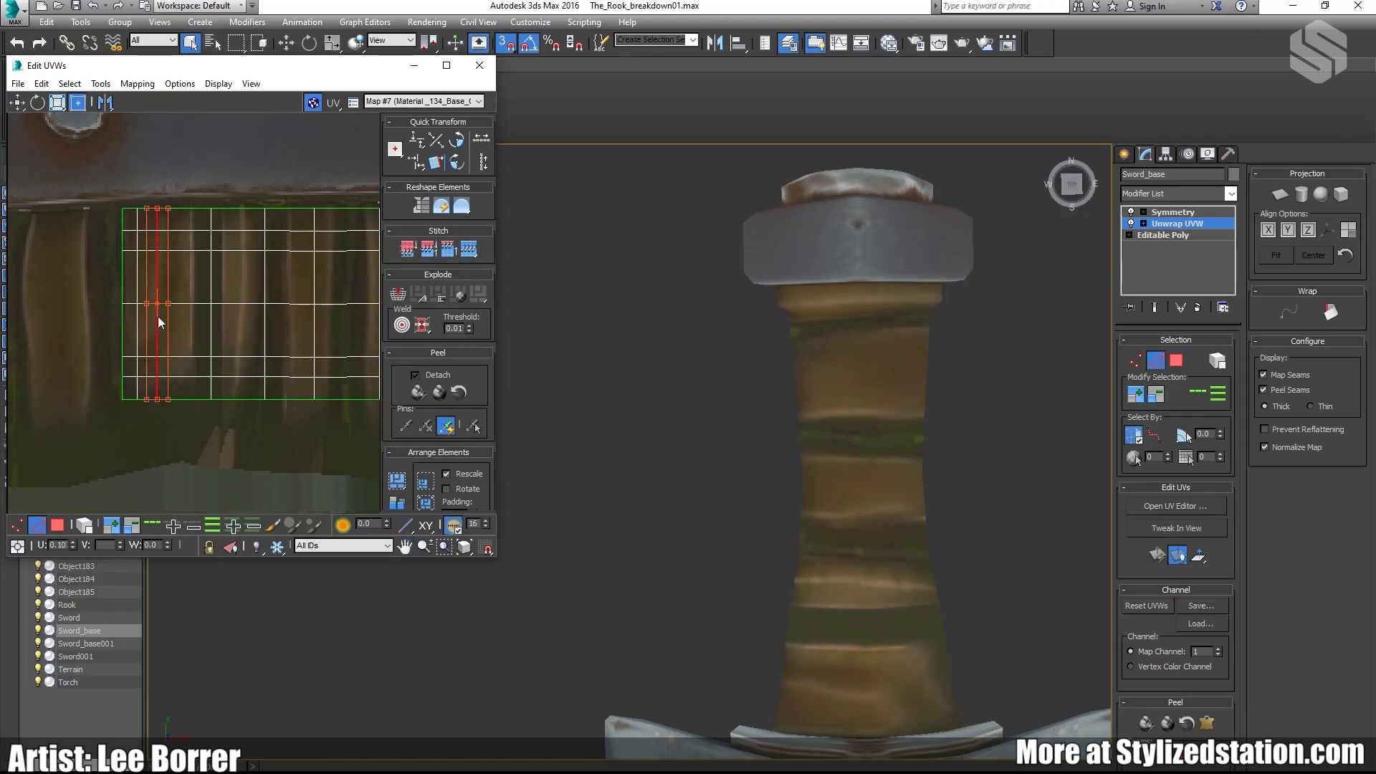
{"action": "left_click_drag", "start_coordinate": [158, 316], "coordinate": [223, 316]}
Step: Select all polygons of the grip's UV shell and reduce the shell's height from its lower edge
{"action": "scroll", "coordinate": [823, 444], "scroll_direction": "down", "scroll_amount": 6}
{"action": "middle_click_drag", "start_coordinate": [834, 534], "coordinate": [866, 541], "text": "alt"}
{"action": "scroll", "coordinate": [835, 473], "scroll_direction": "up", "scroll_amount": 6}
{"action": "middle_click_drag", "start_coordinate": [178, 371], "coordinate": [205, 397]}
{"action": "scroll", "coordinate": [207, 387], "scroll_direction": "down", "scroll_amount": 3}
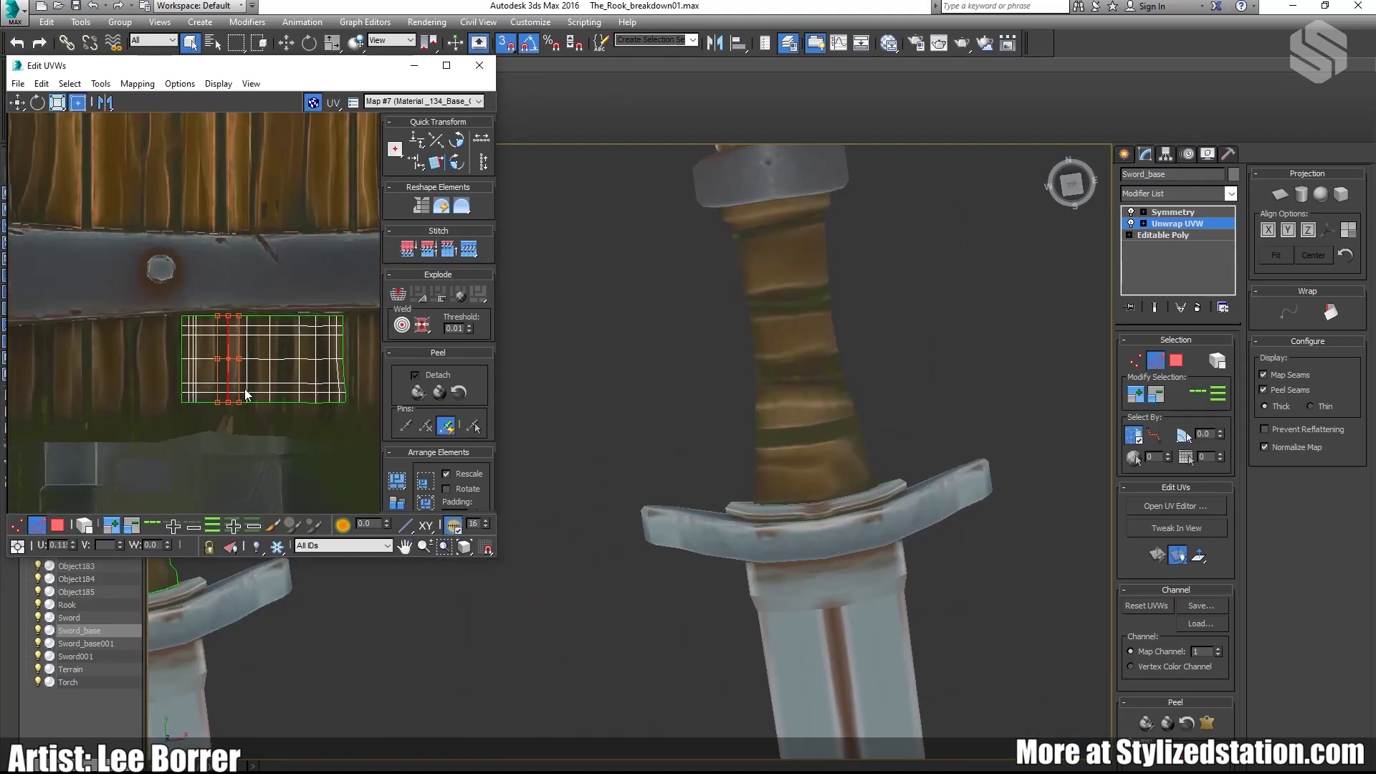
{"action": "key", "text": "3"}
{"action": "key", "text": "ctrl+a"}
{"action": "left_click_drag", "start_coordinate": [346, 404], "coordinate": [345, 376]}
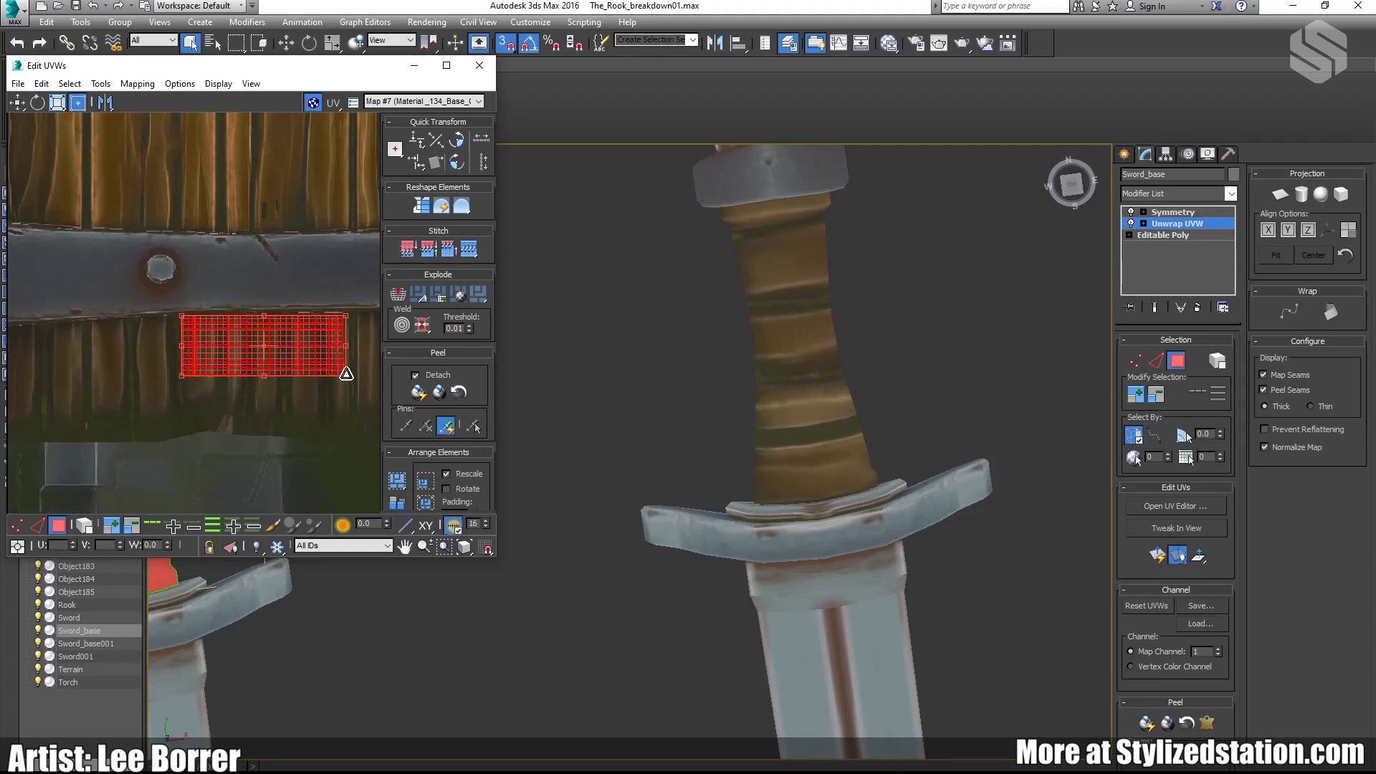
Step: Examine the wood bands on the sword grip from several angles and distances
{"action": "scroll", "coordinate": [752, 393], "scroll_direction": "down", "scroll_amount": 8}
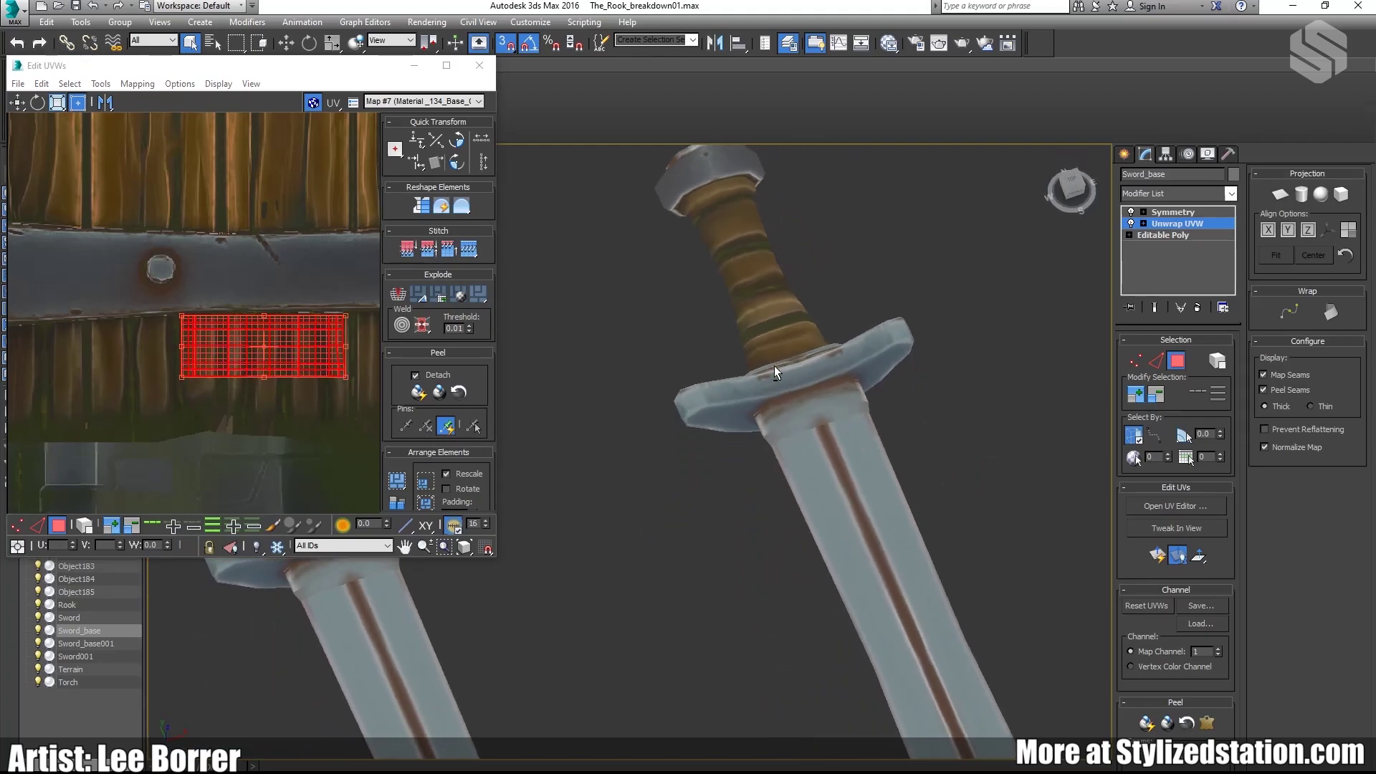
{"action": "middle_click_drag", "start_coordinate": [817, 421], "coordinate": [849, 433], "text": "alt"}
{"action": "scroll", "coordinate": [844, 434], "scroll_direction": "down", "scroll_amount": 3}
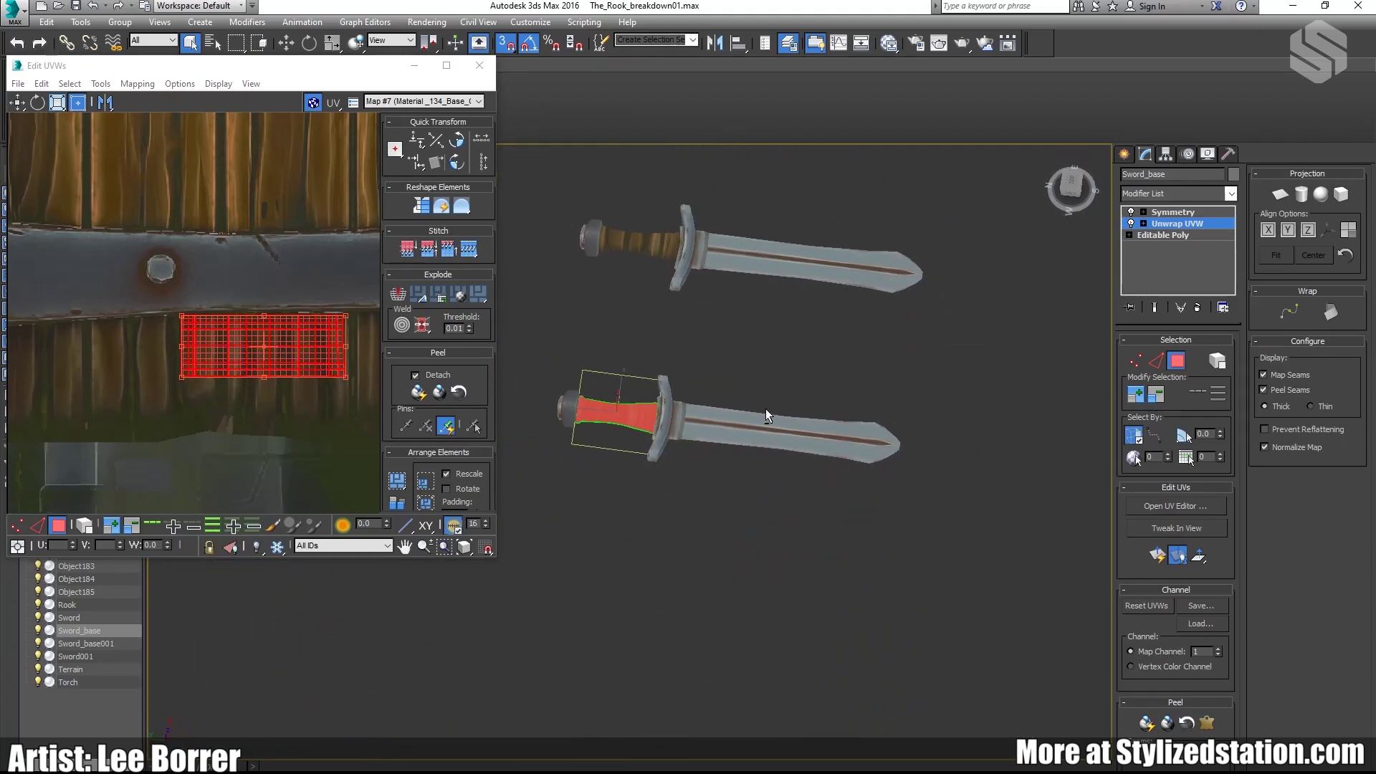
{"action": "middle_click_drag", "start_coordinate": [685, 351], "coordinate": [671, 391]}
{"action": "scroll", "coordinate": [668, 390], "scroll_direction": "up", "scroll_amount": 7}
{"action": "scroll", "coordinate": [638, 423], "scroll_direction": "down", "scroll_amount": 2}
{"action": "scroll", "coordinate": [256, 389], "scroll_direction": "up", "scroll_amount": 3}
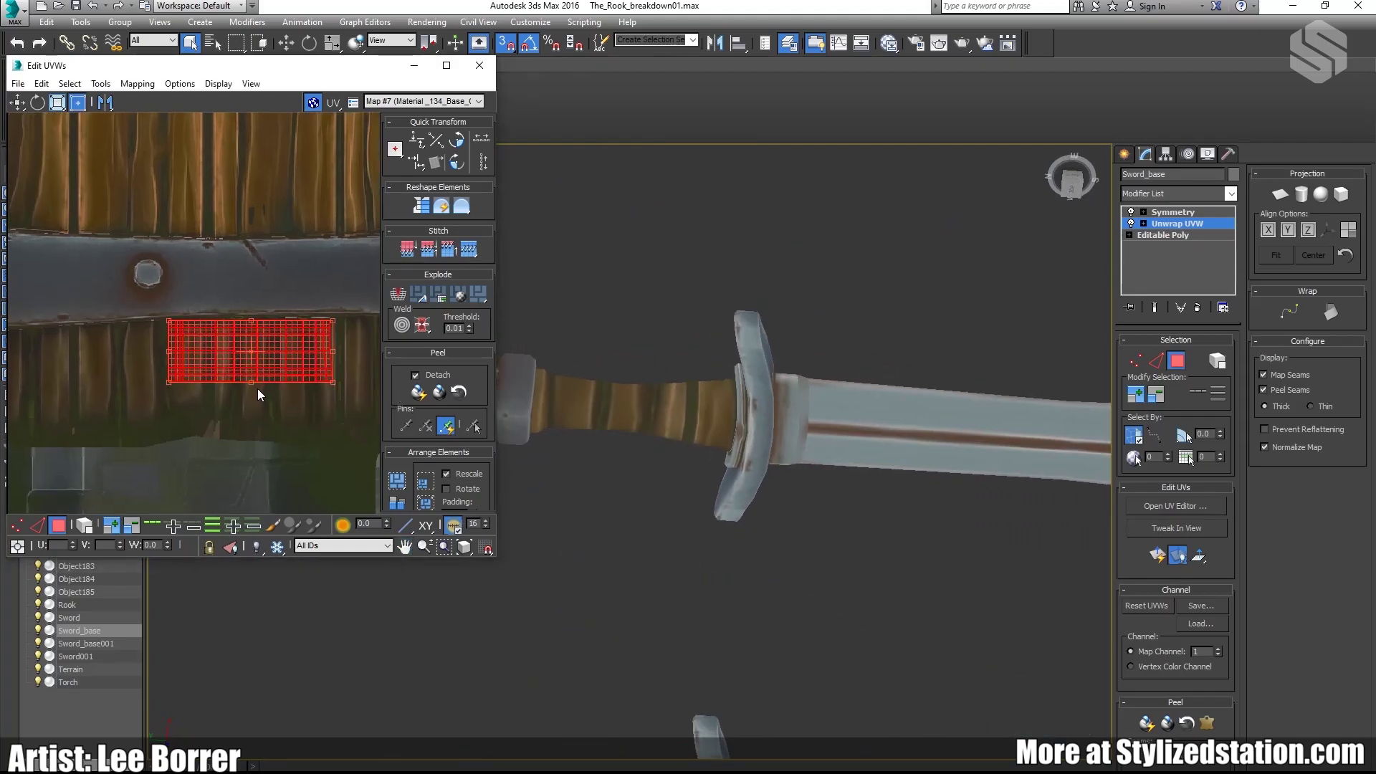
{"action": "scroll", "coordinate": [256, 388], "scroll_direction": "down", "scroll_amount": 2}
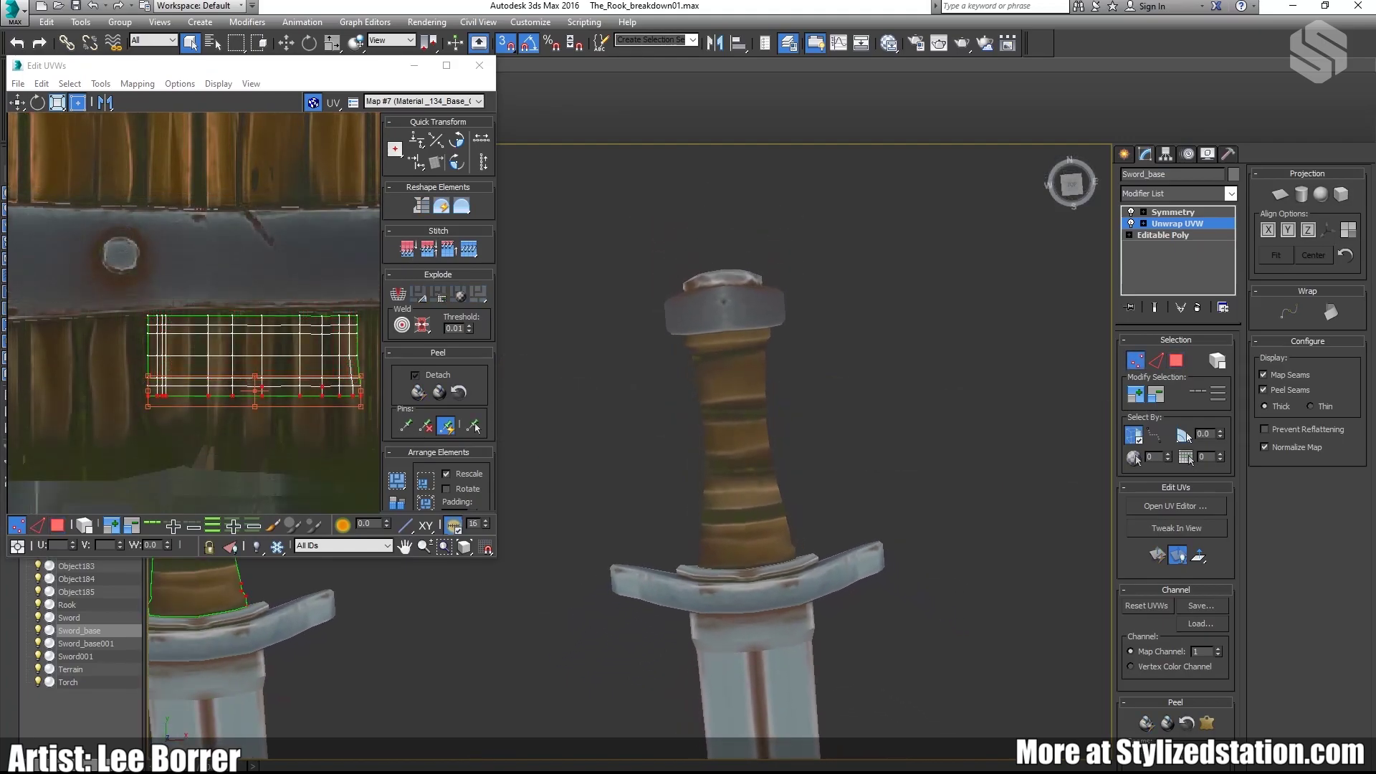
{"action": "scroll", "coordinate": [739, 475], "scroll_direction": "down", "scroll_amount": 8}
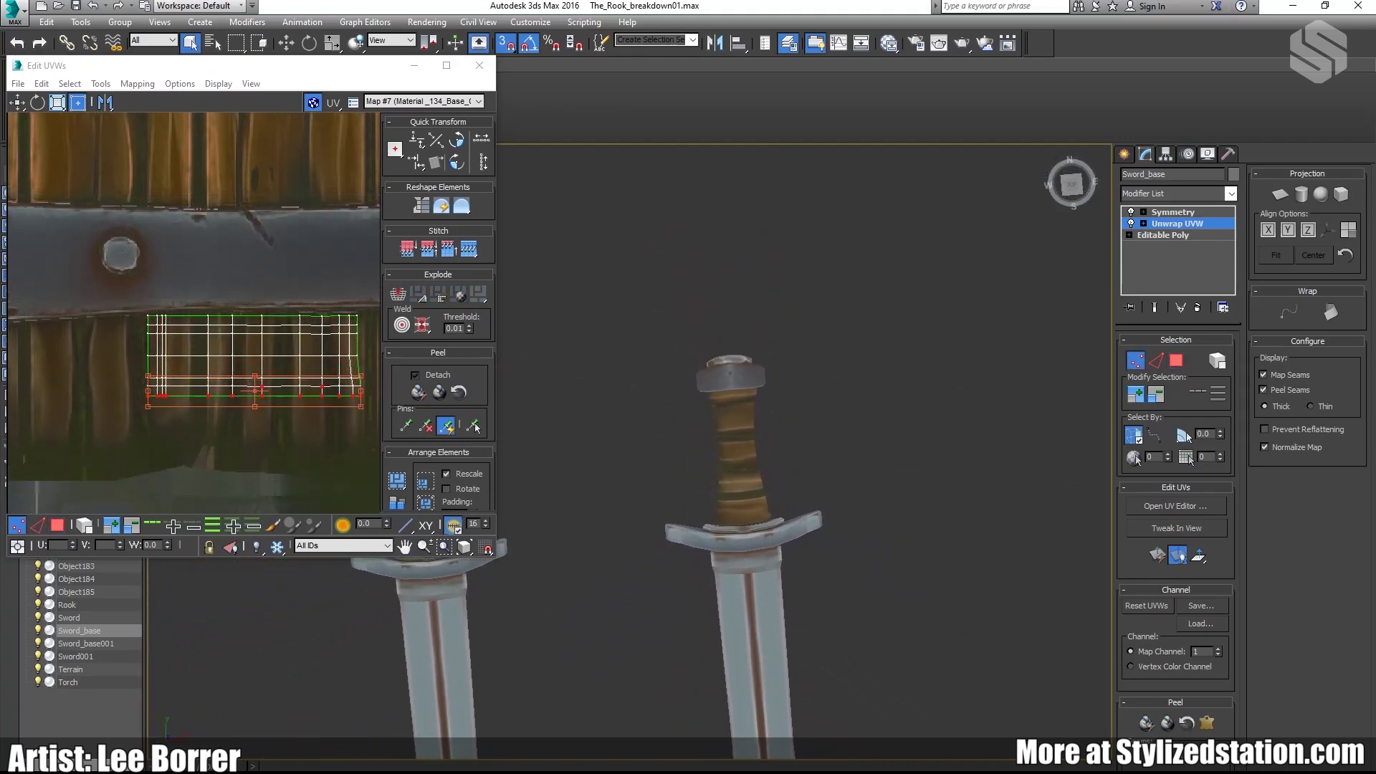
{"action": "middle_click_drag", "start_coordinate": [738, 475], "coordinate": [767, 479], "text": "alt"}
{"action": "scroll", "coordinate": [767, 476], "scroll_direction": "up", "scroll_amount": 5}
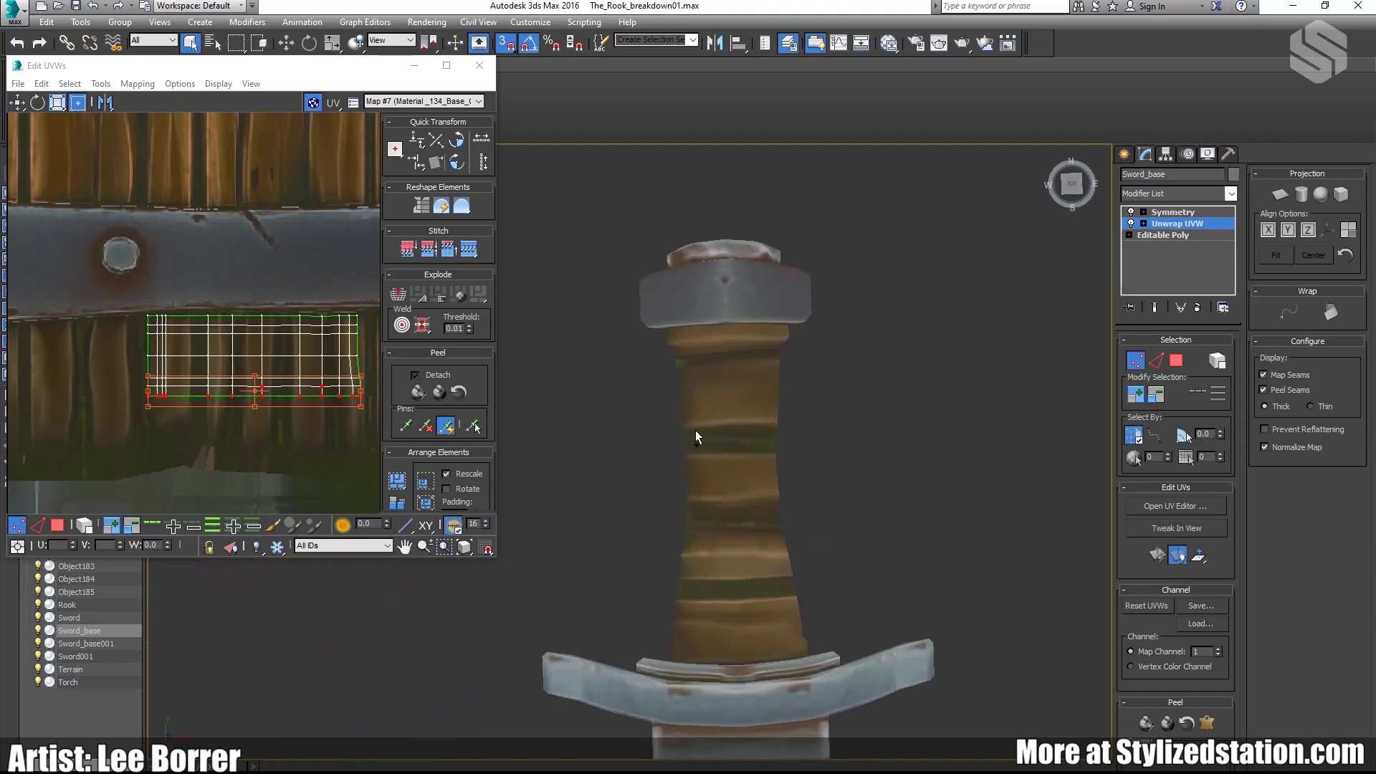
Step: Close the UV editor and collapse the Unwrap UVW modifier into the grip's Editable Poly, keeping Symmetry
{"action": "left_click", "coordinate": [479, 66]}
{"action": "right_click", "coordinate": [1178, 223]}
{"action": "left_click", "coordinate": [1203, 364]}
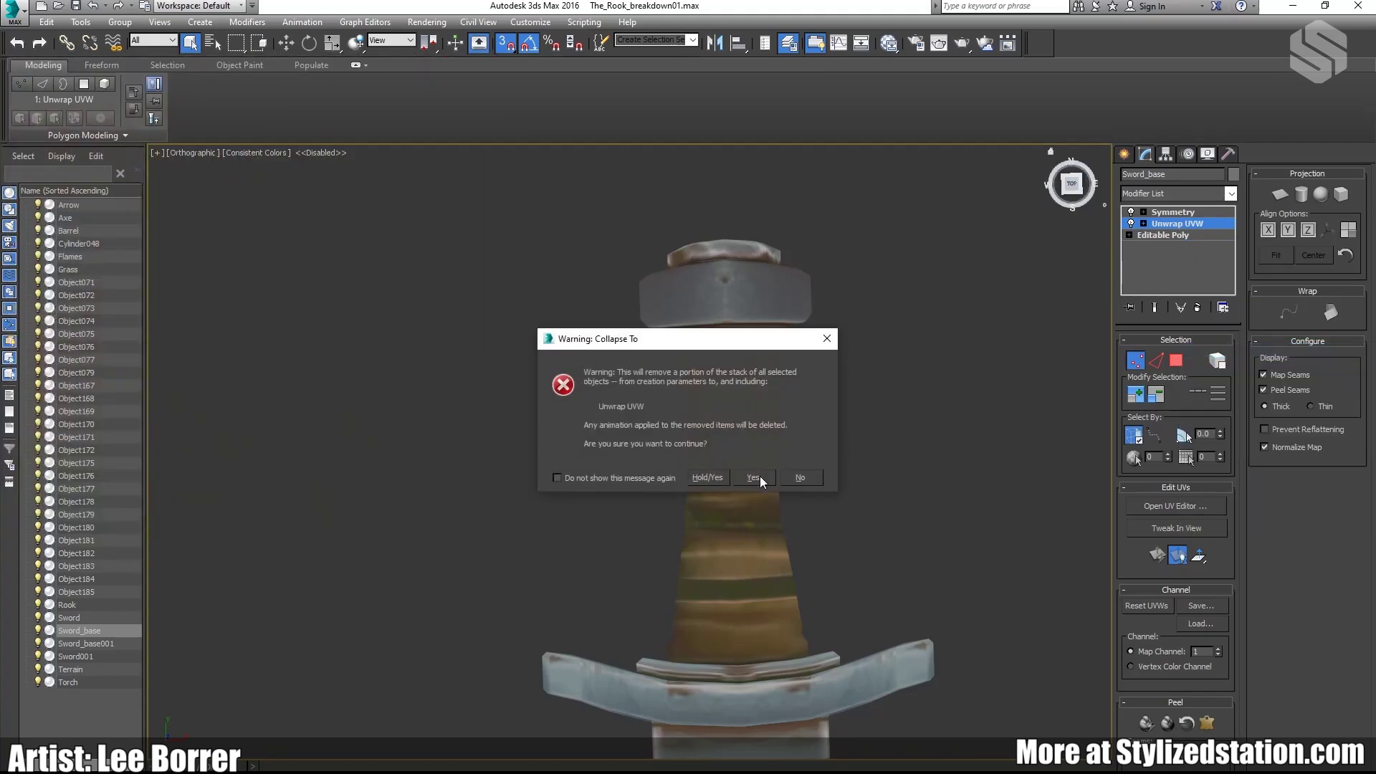
{"action": "left_click", "coordinate": [762, 477]}
Step: Select the horizontal edge loops on the Sword_base001 grip and slide them along it, moving the middle loop up toward the pommel
{"action": "left_click", "coordinate": [1155, 354]}
{"action": "scroll", "coordinate": [730, 423], "scroll_direction": "up", "scroll_amount": 3}
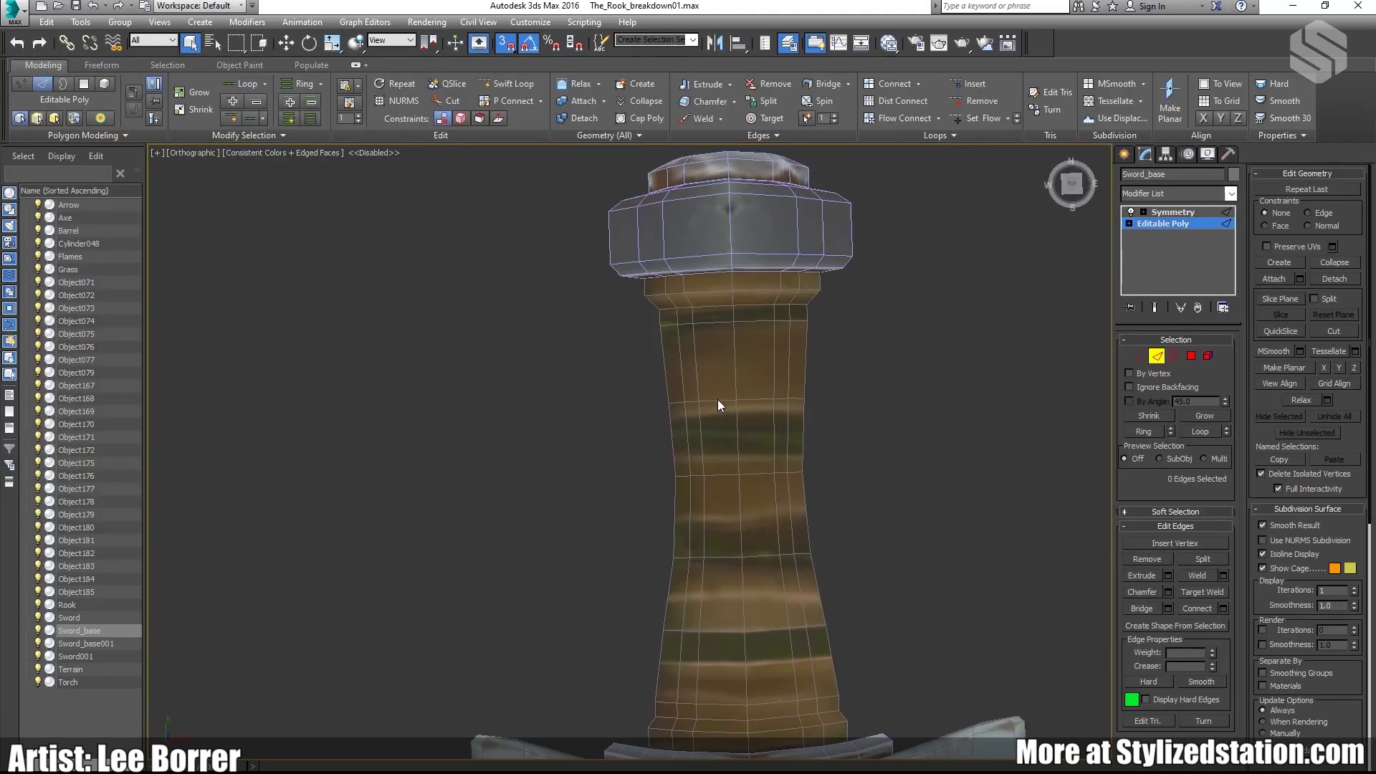
{"action": "left_click", "coordinate": [1157, 356]}
{"action": "left_click", "coordinate": [743, 485]}
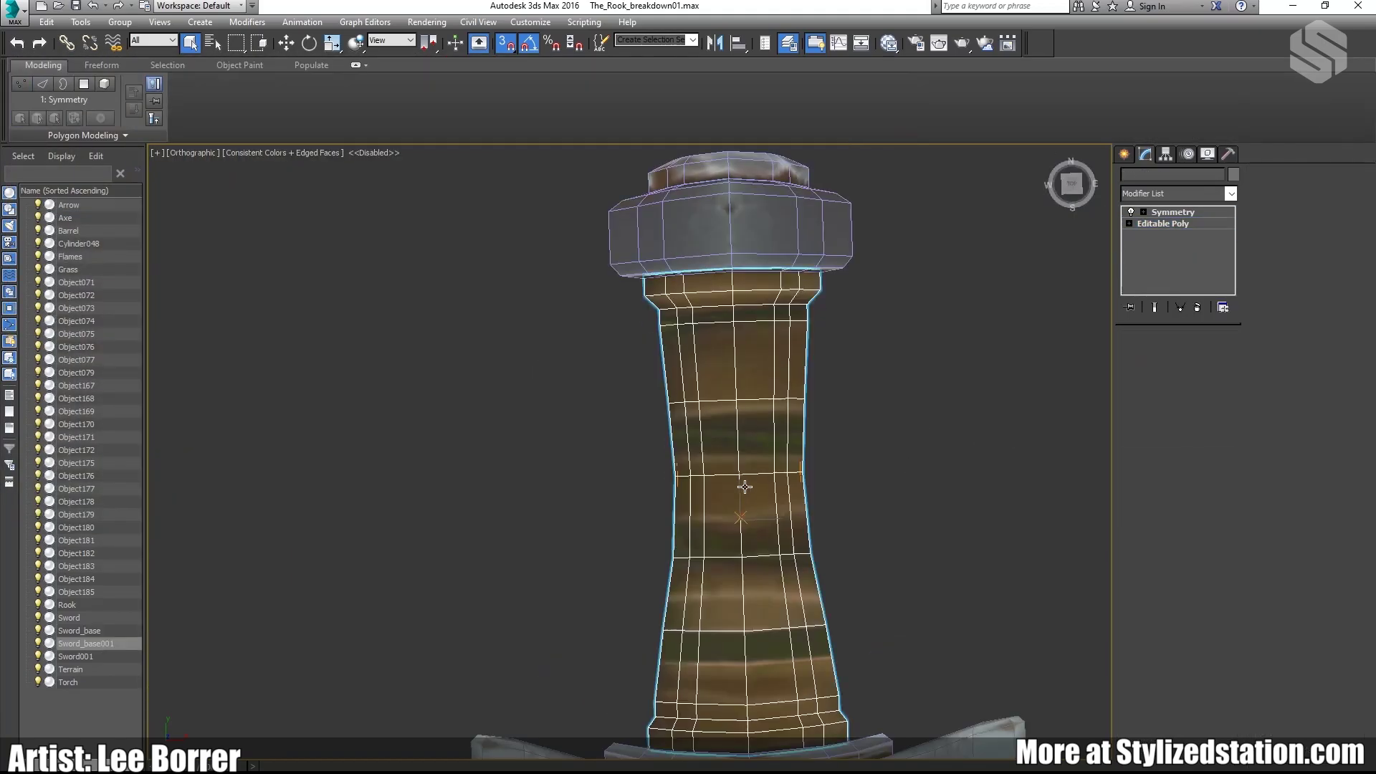
{"action": "left_click", "coordinate": [1163, 224]}
{"action": "left_click", "coordinate": [1159, 354]}
{"action": "double_click", "coordinate": [758, 475]}
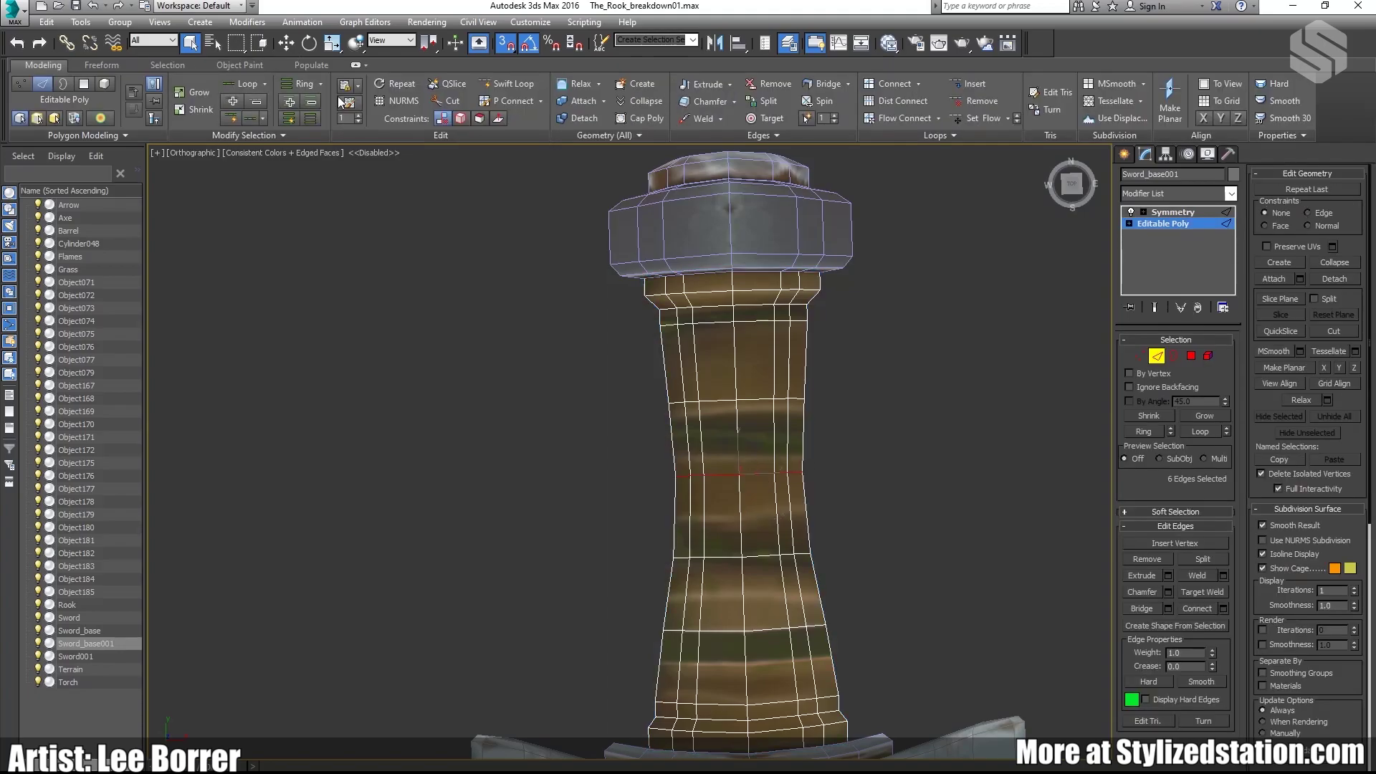
{"action": "left_click_drag", "start_coordinate": [740, 456], "coordinate": [738, 428]}
{"action": "middle_click_drag", "start_coordinate": [738, 423], "coordinate": [739, 421]}
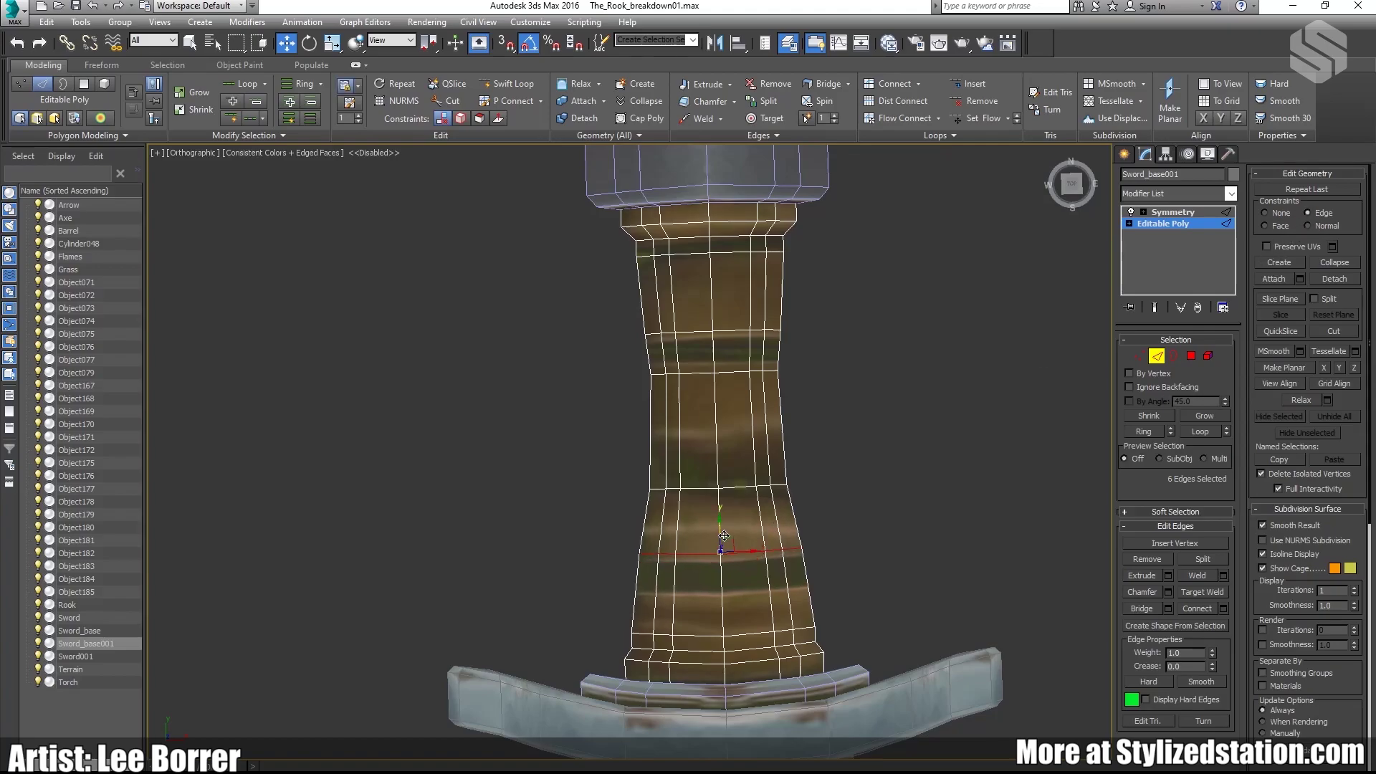
{"action": "left_click_drag", "start_coordinate": [725, 536], "coordinate": [724, 533]}
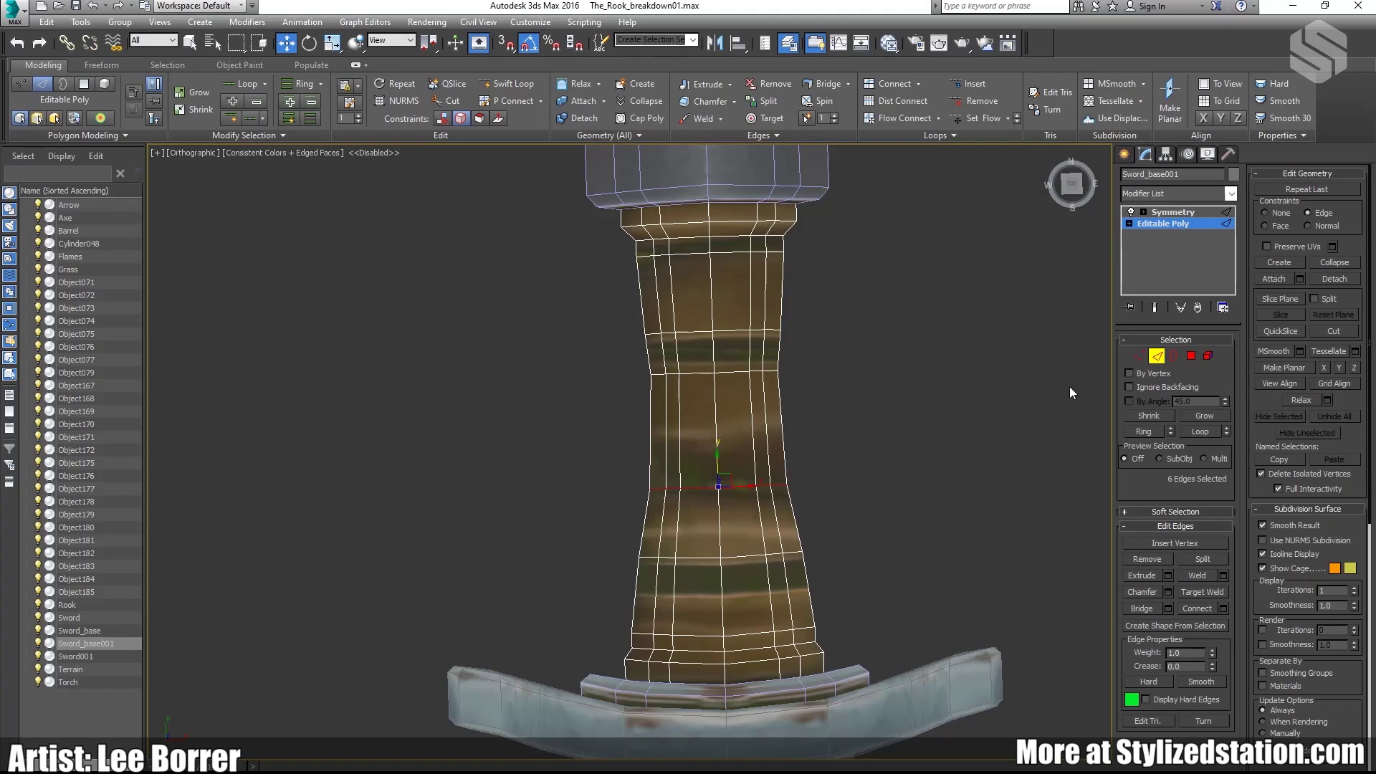
Step: Connect the vertical edges across the grip's middle section with 1 segment at slide -7 and move the new loop down
{"action": "left_click_drag", "start_coordinate": [618, 415], "coordinate": [616, 417]}
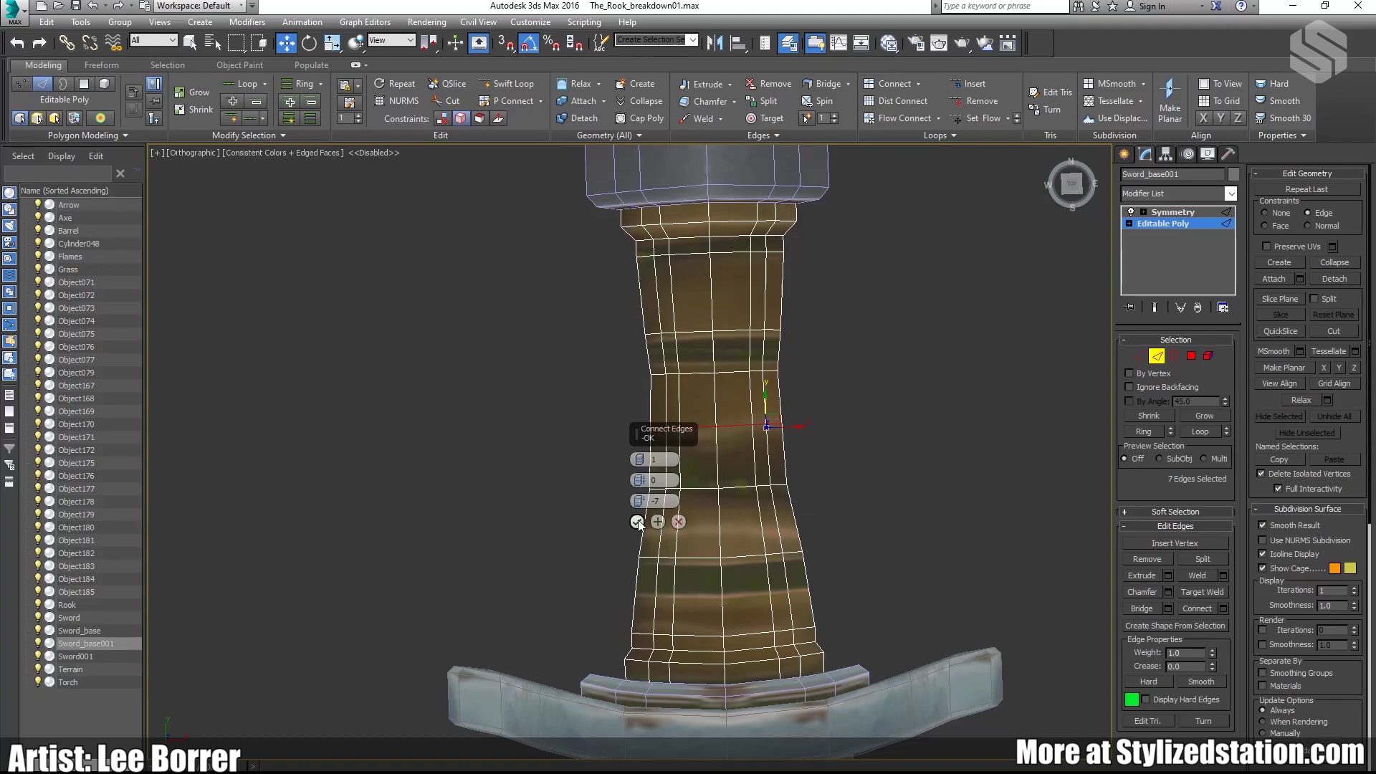
{"action": "left_click", "coordinate": [636, 522]}
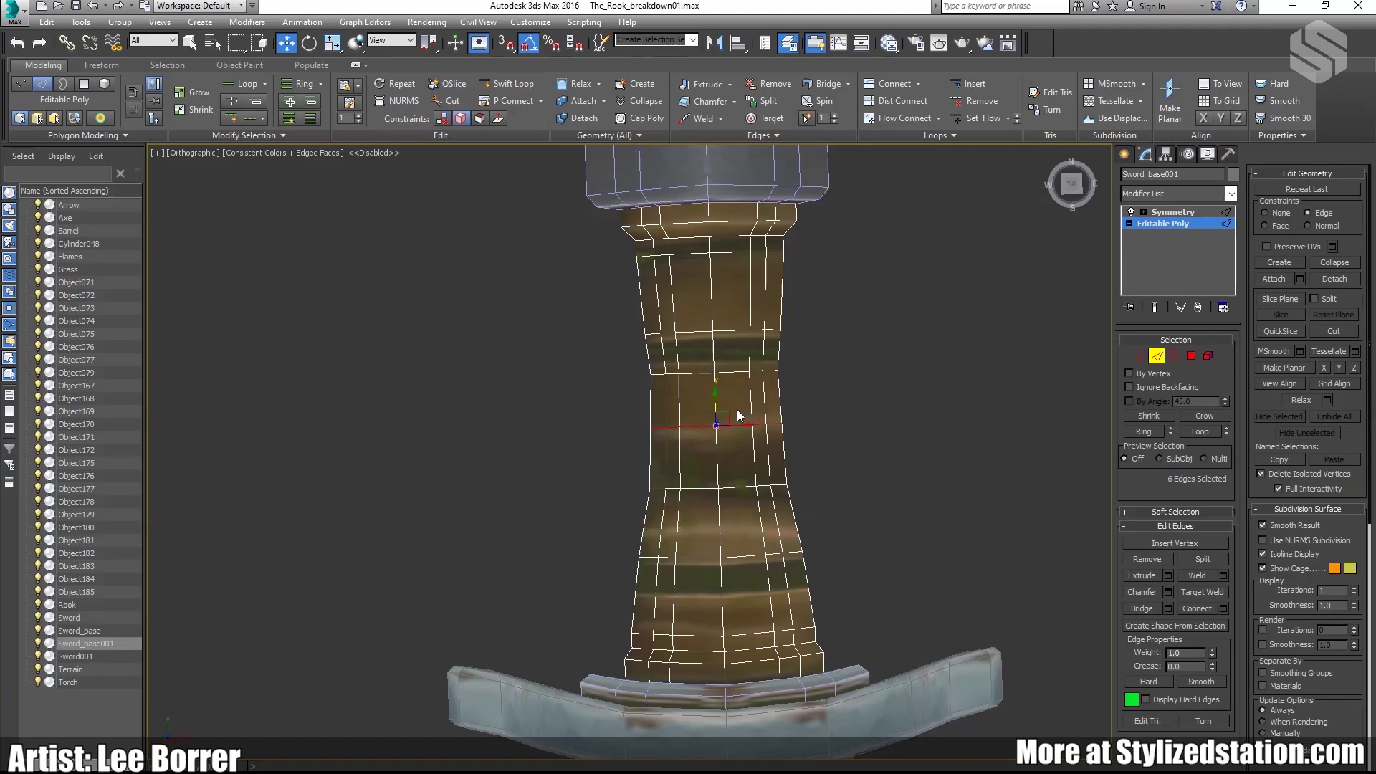
{"action": "left_click_drag", "start_coordinate": [714, 406], "coordinate": [709, 421]}
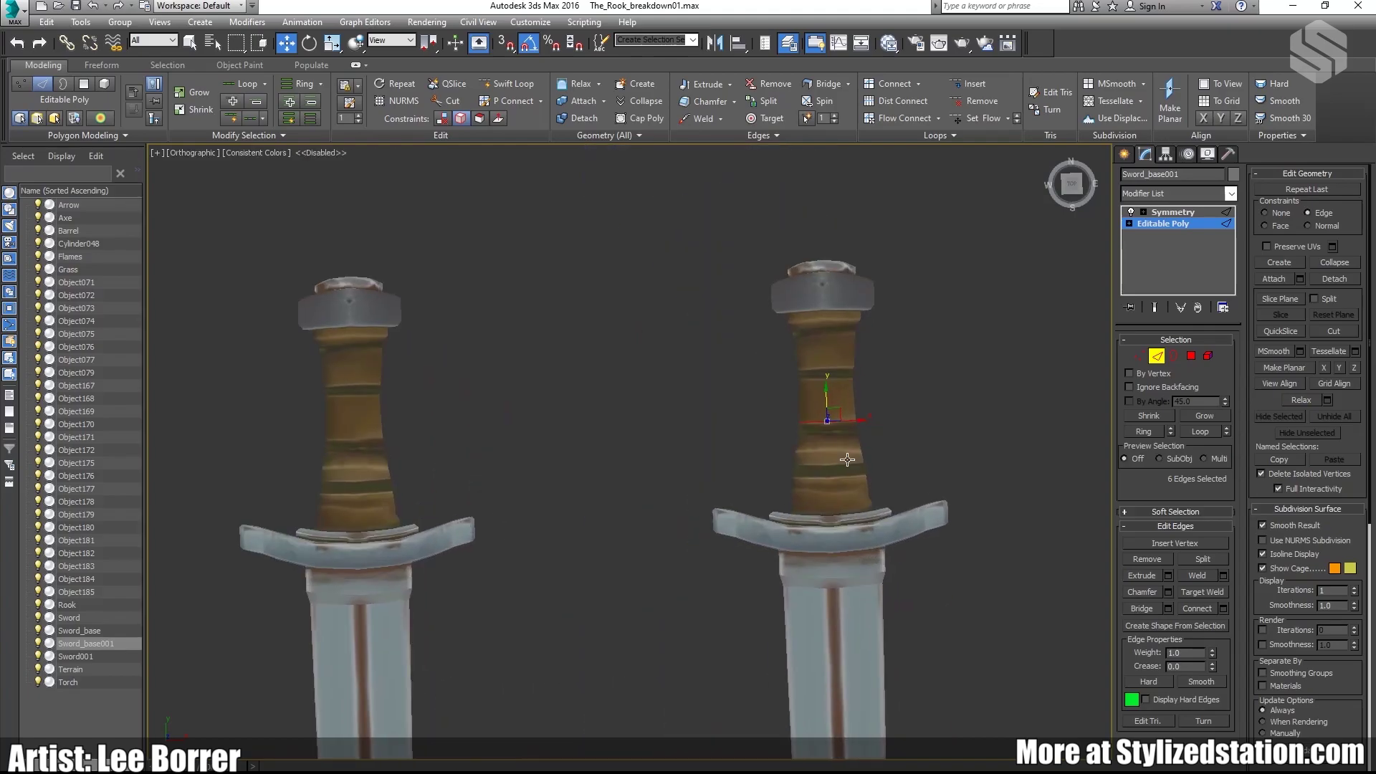
Step: Connect the edges below the grip's waist with 1 segment, move that loop up toward the waist, and leave edge editing
{"action": "left_click", "coordinate": [1223, 608]}
{"action": "scroll", "coordinate": [845, 436], "scroll_direction": "up", "scroll_amount": 5}
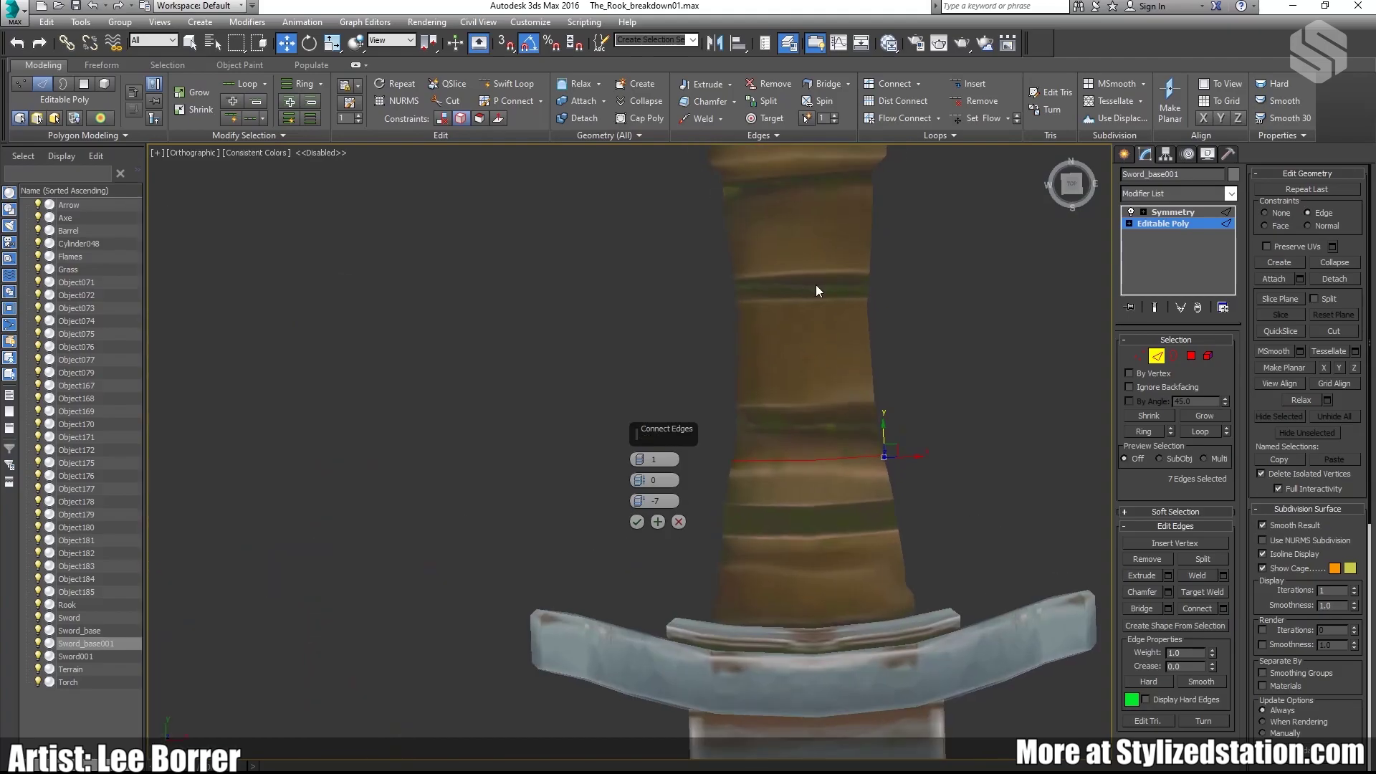
{"action": "left_click", "coordinate": [635, 523]}
{"action": "left_click_drag", "start_coordinate": [808, 448], "coordinate": [808, 417]}
{"action": "scroll", "coordinate": [865, 473], "scroll_direction": "down", "scroll_amount": 12}
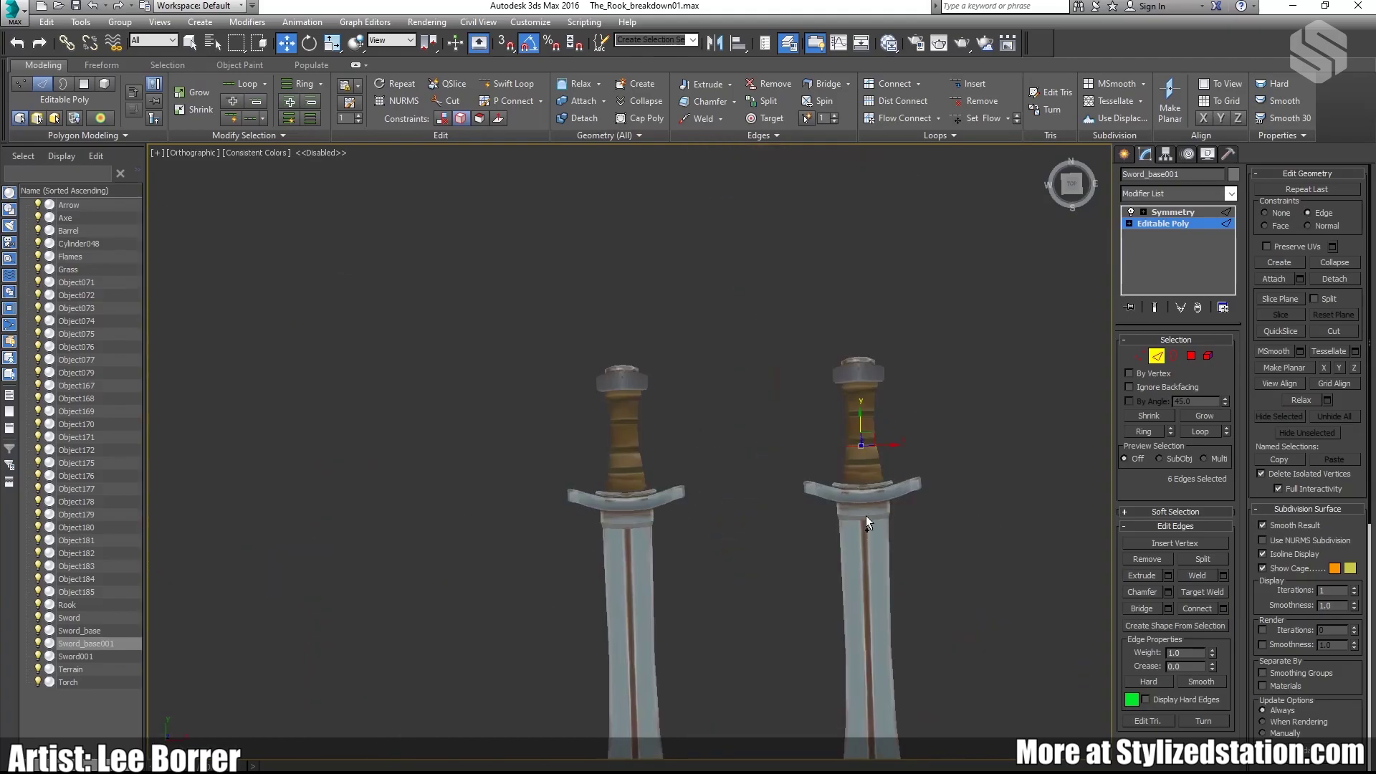
{"action": "scroll", "coordinate": [905, 538], "scroll_direction": "down", "scroll_amount": 2}
{"action": "middle_click_drag", "start_coordinate": [865, 515], "coordinate": [845, 539], "text": "alt"}
{"action": "scroll", "coordinate": [852, 523], "scroll_direction": "up", "scroll_amount": 3}
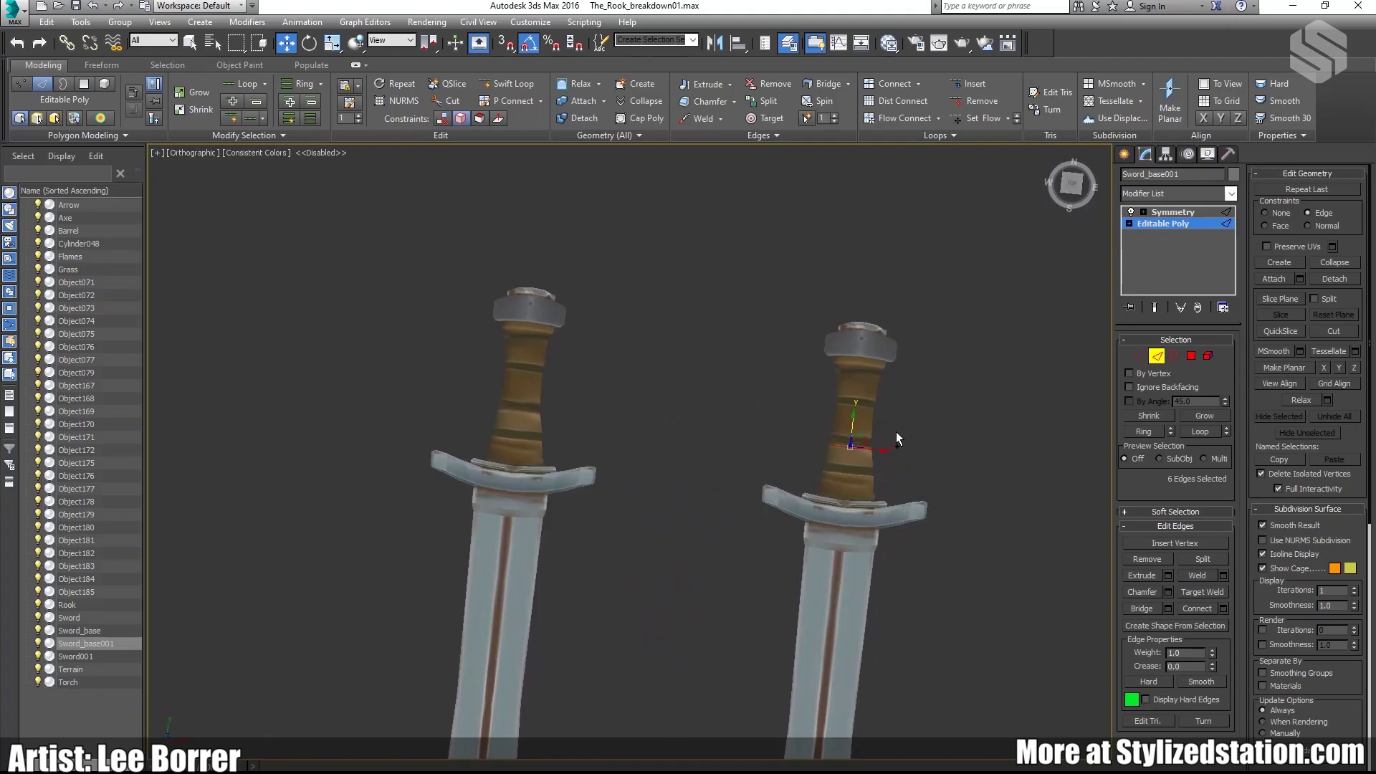
{"action": "left_click", "coordinate": [1156, 357]}
Step: Compare the two swords side by side, checking their grips from different angles and distances
{"action": "scroll", "coordinate": [875, 445], "scroll_direction": "down", "scroll_amount": 4}
{"action": "middle_click_drag", "start_coordinate": [876, 446], "coordinate": [870, 401], "text": "alt"}
{"action": "left_click", "coordinate": [884, 405]}
{"action": "scroll", "coordinate": [884, 405], "scroll_direction": "down", "scroll_amount": 3}
{"action": "left_click_drag", "start_coordinate": [681, 323], "coordinate": [724, 556]}
{"action": "scroll", "coordinate": [725, 559], "scroll_direction": "up", "scroll_amount": 4}
{"action": "middle_click_drag", "start_coordinate": [724, 559], "coordinate": [731, 595], "text": "alt"}
{"action": "left_click", "coordinate": [679, 404]}
{"action": "middle_click_drag", "start_coordinate": [679, 405], "coordinate": [854, 428]}
{"action": "left_click", "coordinate": [608, 437]}
{"action": "scroll", "coordinate": [645, 495], "scroll_direction": "down", "scroll_amount": 4}
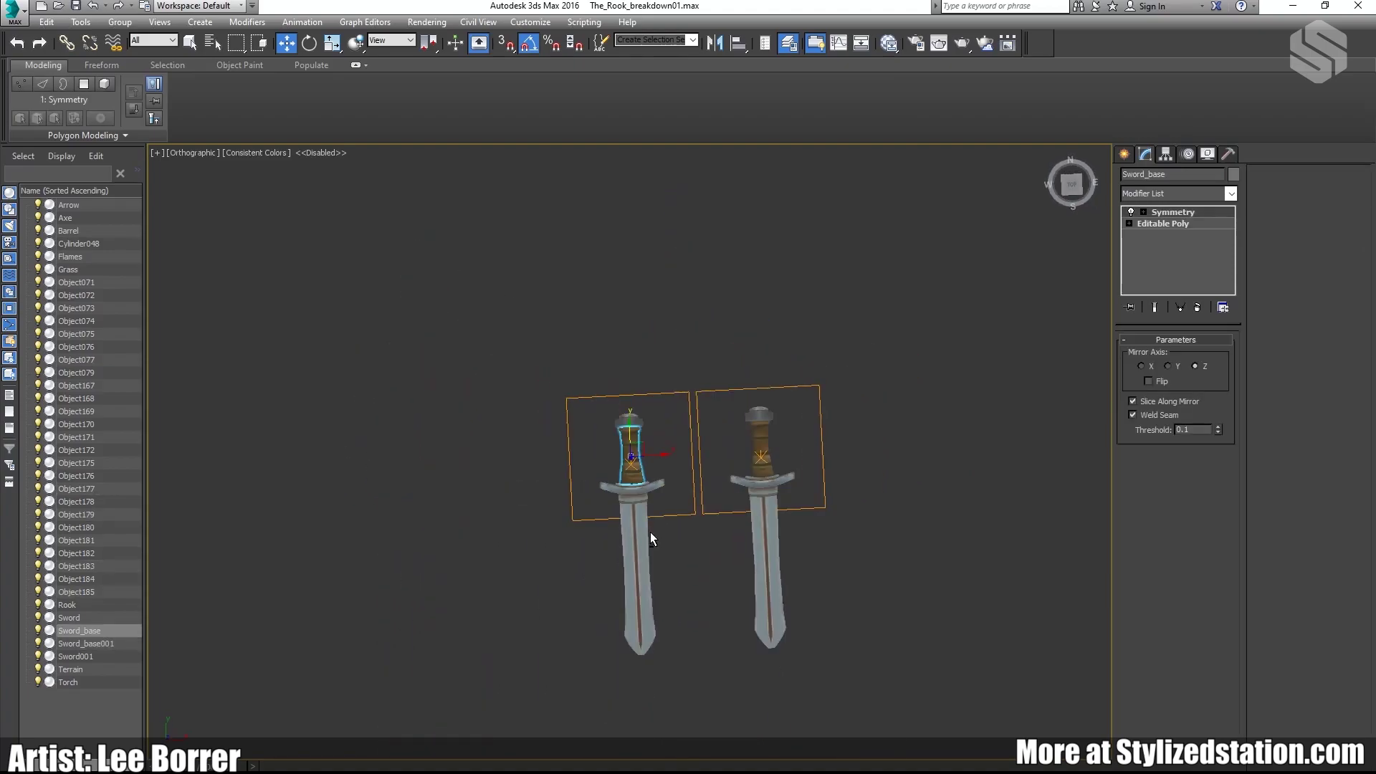
Step: Convert the Sword_base grip of the left sword to an Editable Poly
{"action": "middle_click_drag", "start_coordinate": [651, 532], "coordinate": [654, 523], "text": "alt"}
{"action": "left_click_drag", "start_coordinate": [577, 379], "coordinate": [645, 491]}
{"action": "scroll", "coordinate": [645, 492], "scroll_direction": "up", "scroll_amount": 2}
{"action": "left_click", "coordinate": [615, 422]}
{"action": "right_click", "coordinate": [612, 418]}
{"action": "mouse_move", "coordinate": [689, 567]}
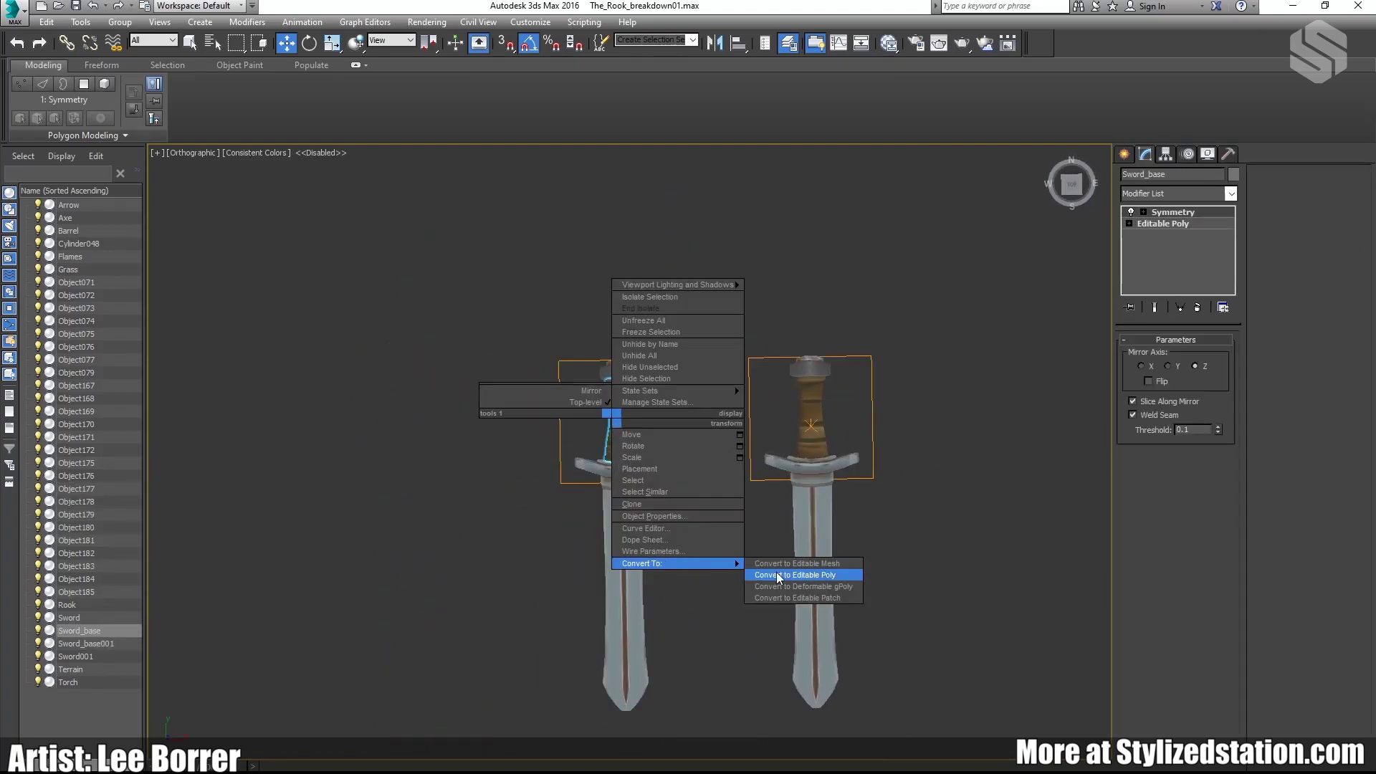
{"action": "left_click", "coordinate": [794, 575]}
Step: Attach the left sword's pommel pieces, blade and guard parts to the Sword_base grip as one object
{"action": "left_click", "coordinate": [1277, 279]}
{"action": "left_click", "coordinate": [618, 373]}
{"action": "left_click", "coordinate": [618, 362]}
{"action": "left_click", "coordinate": [617, 496]}
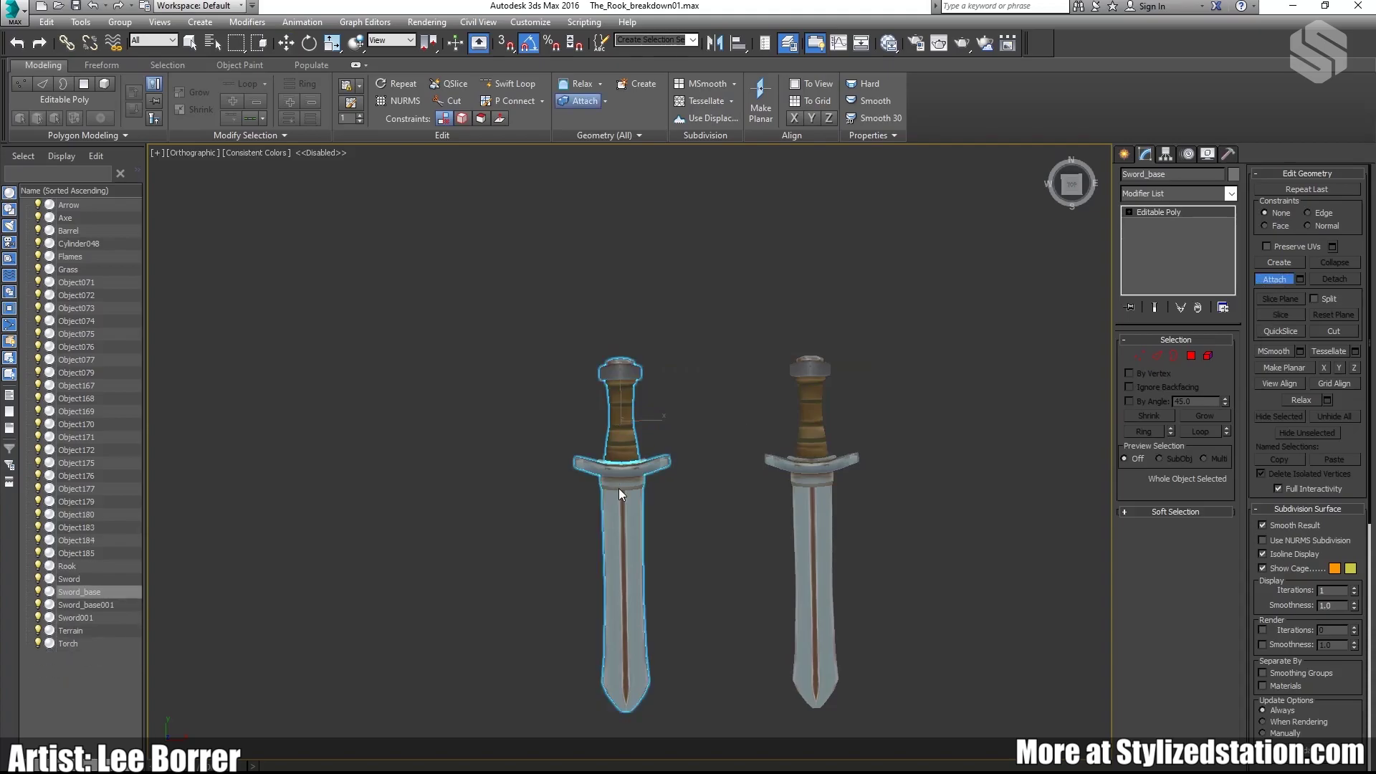
{"action": "left_click", "coordinate": [618, 483]}
{"action": "left_click", "coordinate": [649, 468]}
{"action": "right_click", "coordinate": [670, 483]}
Step: Move the attached sword slightly away from its copy along X and isolate it
{"action": "left_click_drag", "start_coordinate": [648, 421], "coordinate": [588, 420]}
{"action": "scroll", "coordinate": [647, 474], "scroll_direction": "down", "scroll_amount": 2}
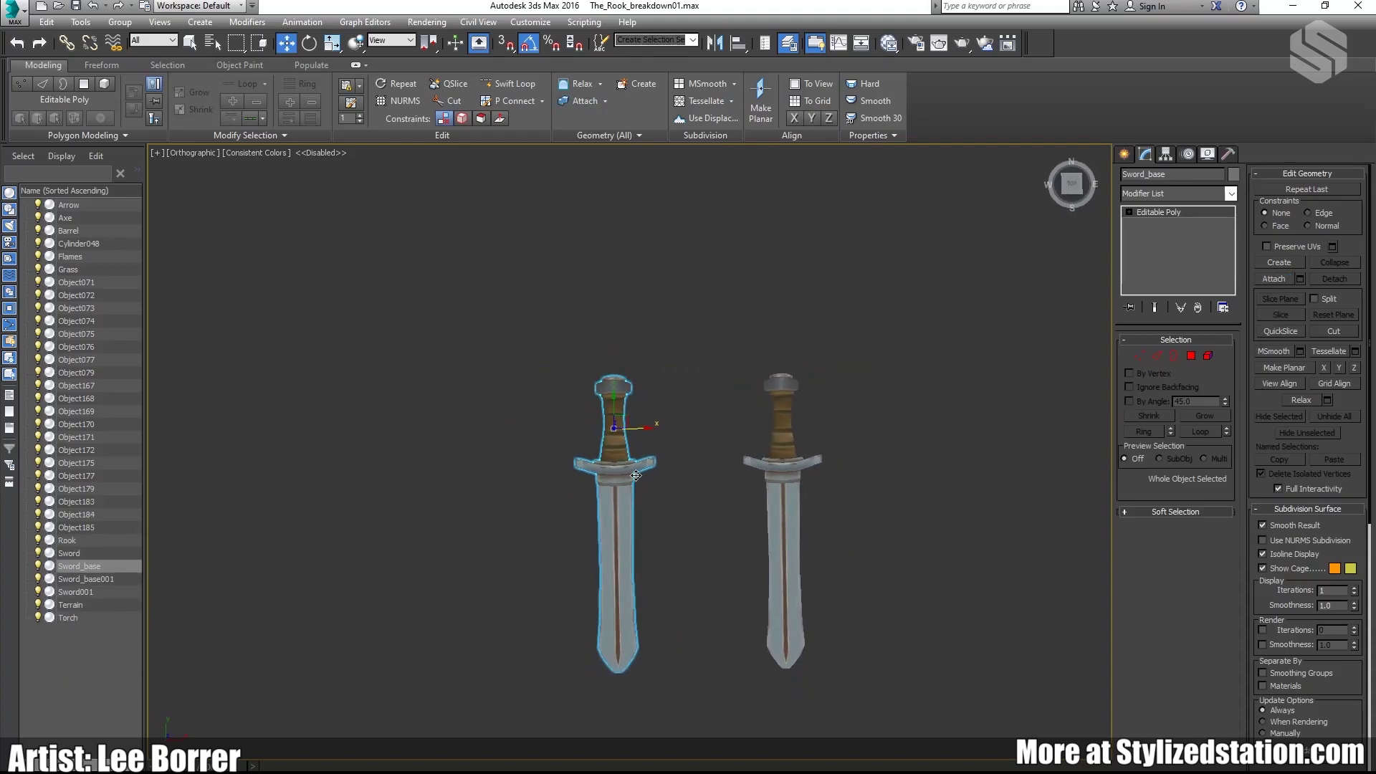
{"action": "key", "text": "alt+q"}
{"action": "scroll", "coordinate": [629, 437], "scroll_direction": "down", "scroll_amount": 3}
{"action": "middle_click_drag", "start_coordinate": [631, 442], "coordinate": [658, 381], "text": "alt"}
{"action": "scroll", "coordinate": [630, 430], "scroll_direction": "up", "scroll_amount": 3}
Step: Add an Unwrap UVW modifier to the whole sword and show its UVs over the Map #7 Base_Color texture
{"action": "left_click", "coordinate": [1230, 194]}
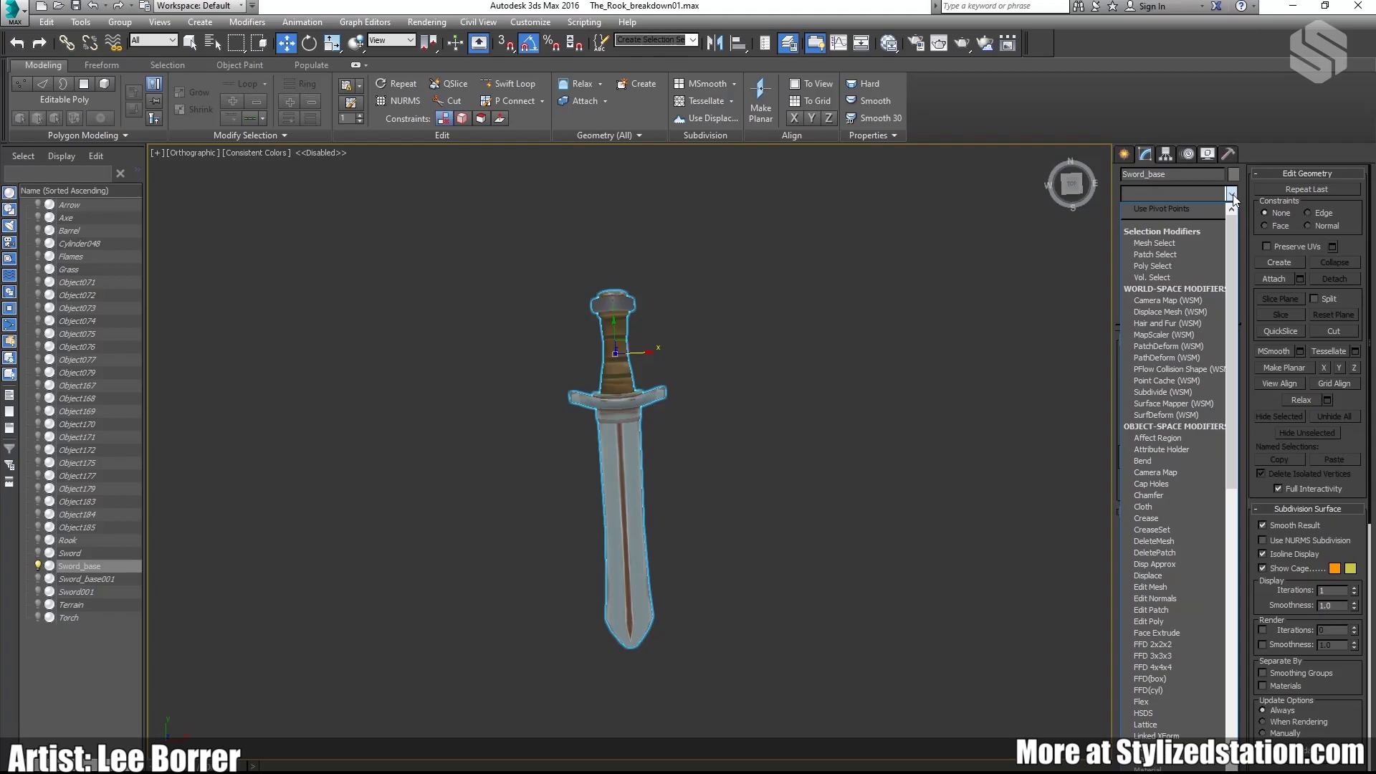
{"action": "key", "text": "t"}
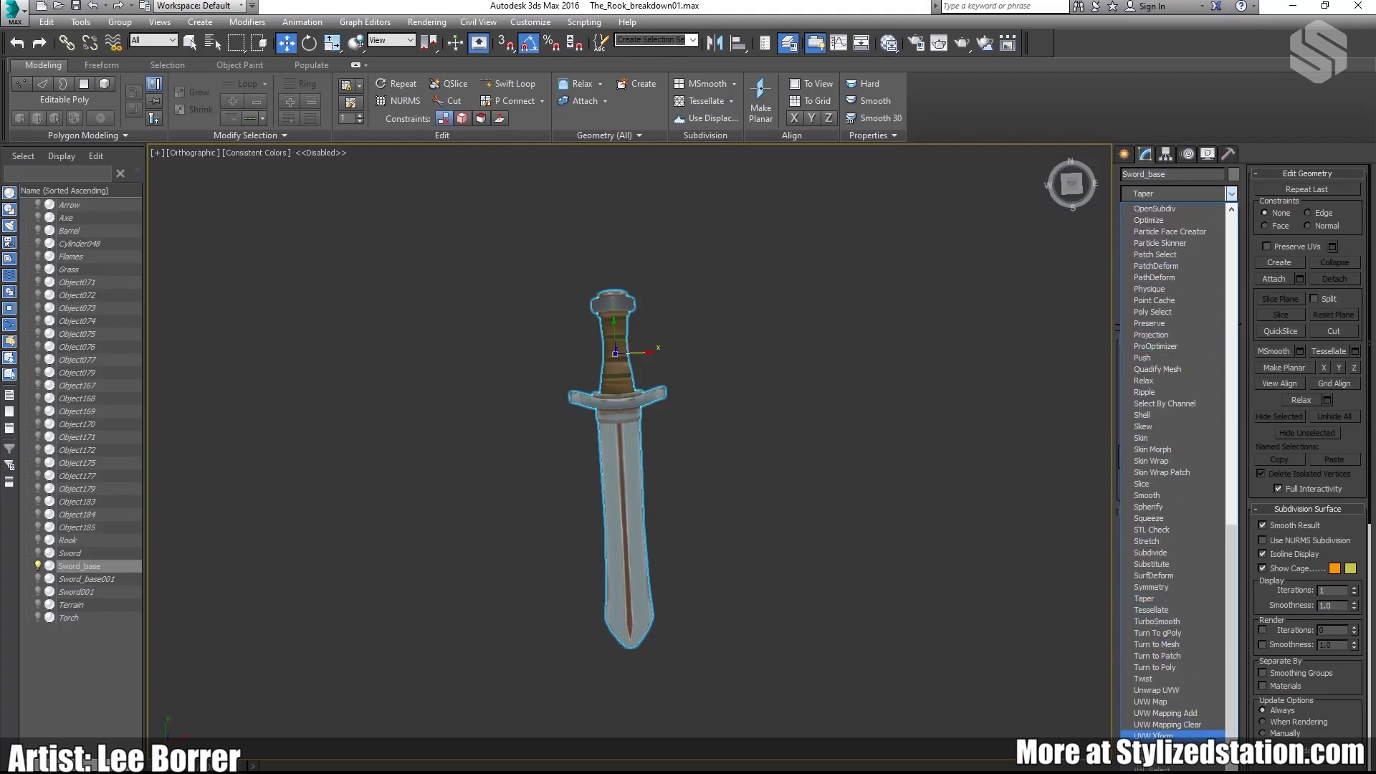
{"action": "left_click", "coordinate": [1170, 695]}
{"action": "left_click", "coordinate": [1168, 506]}
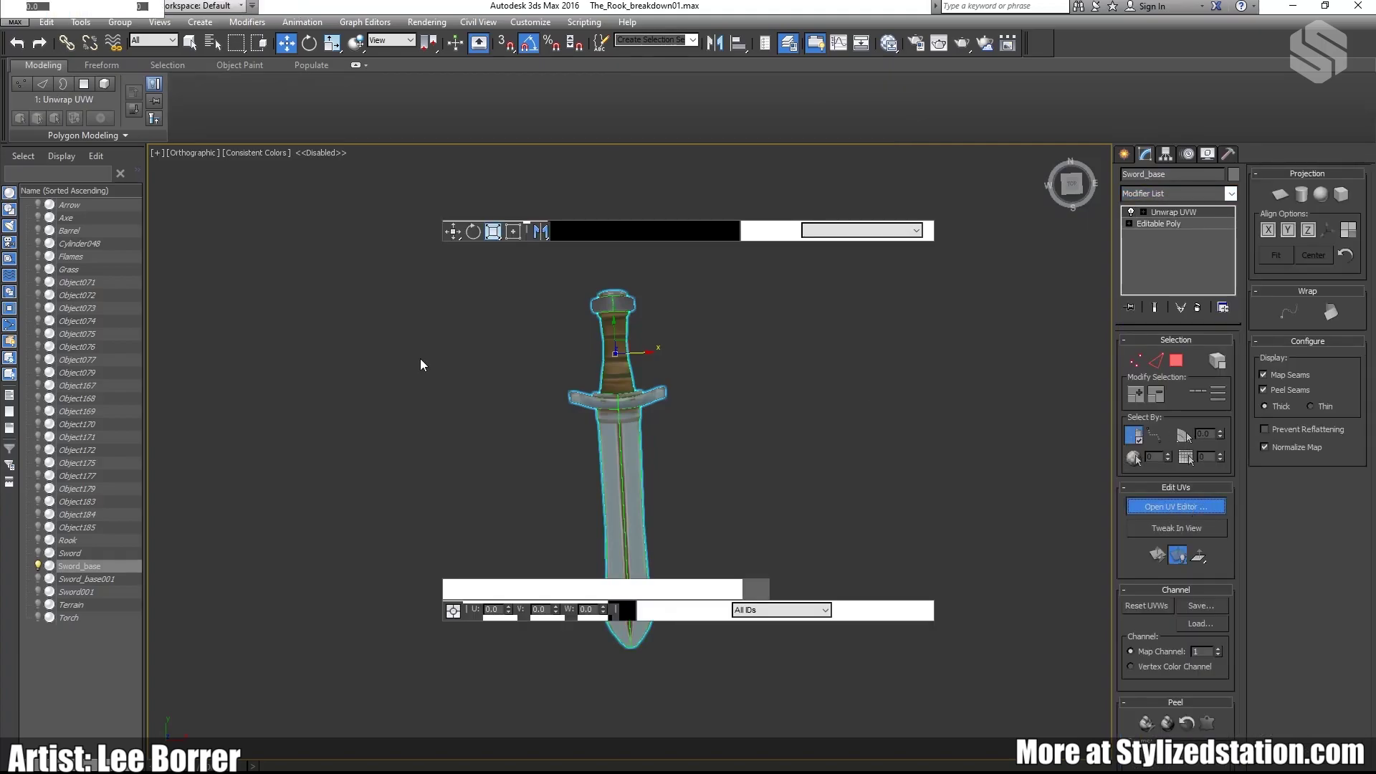
{"action": "left_click", "coordinate": [397, 104]}
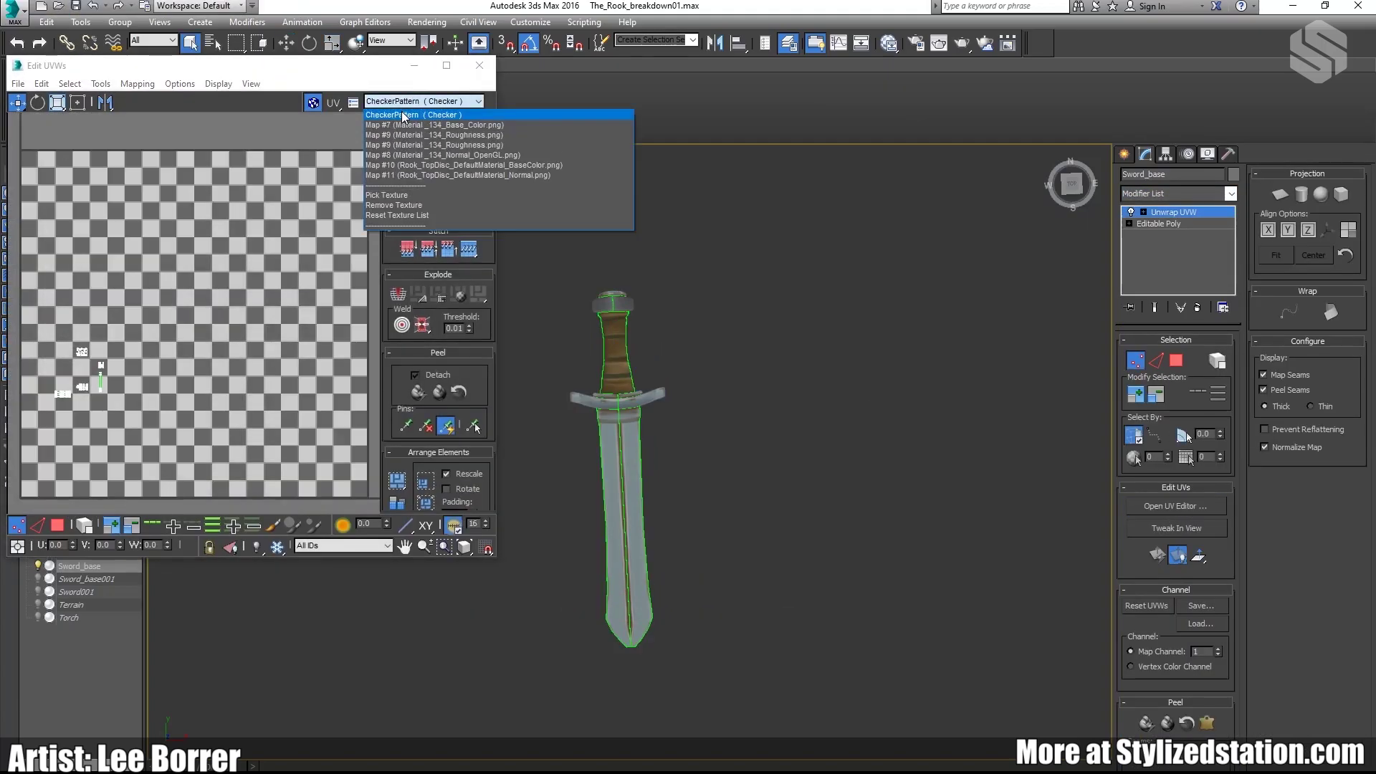
{"action": "left_click", "coordinate": [416, 134]}
{"action": "scroll", "coordinate": [100, 366], "scroll_direction": "up", "scroll_amount": 8}
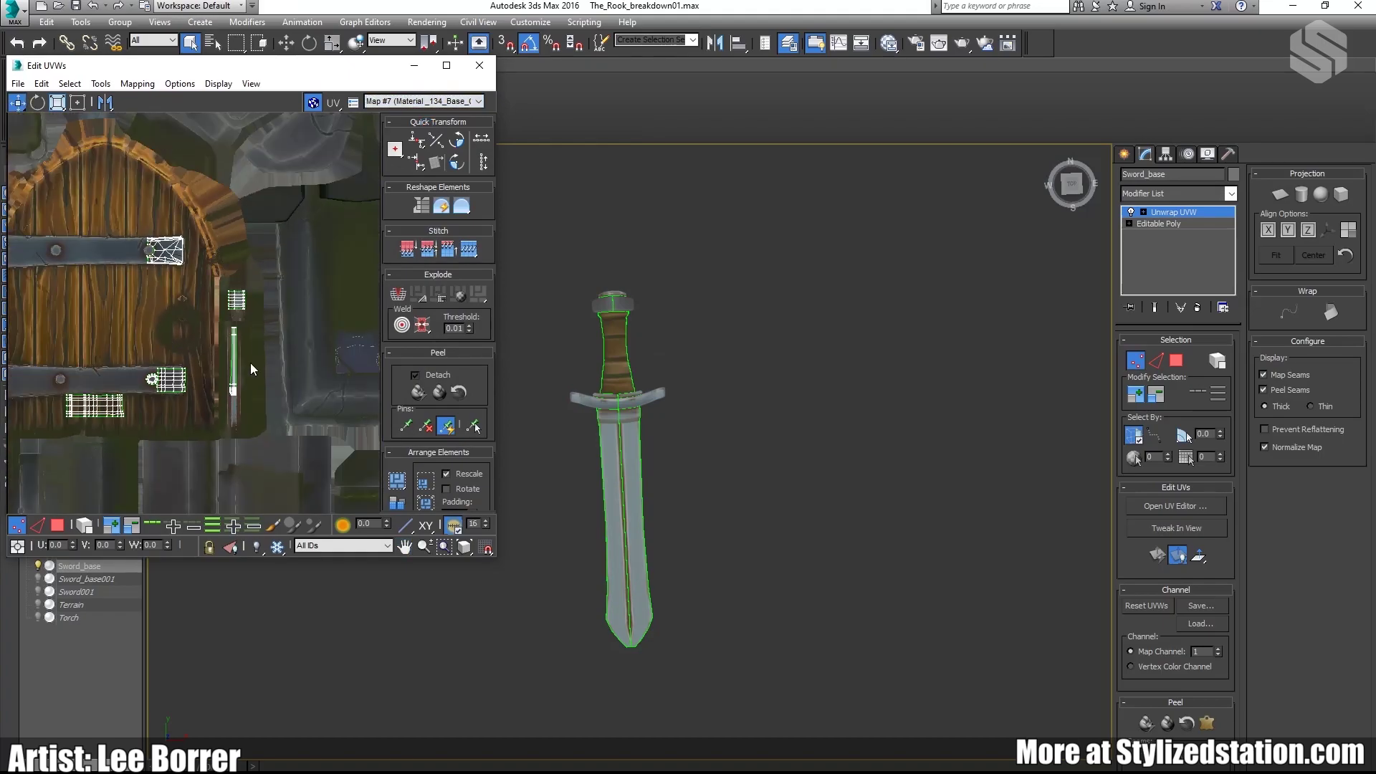
Step: Close the UV editor and collapse the sword's Unwrap UVW modifier into its Editable Poly
{"action": "left_click", "coordinate": [480, 65]}
{"action": "right_click", "coordinate": [1182, 212]}
{"action": "left_click", "coordinate": [1226, 340]}
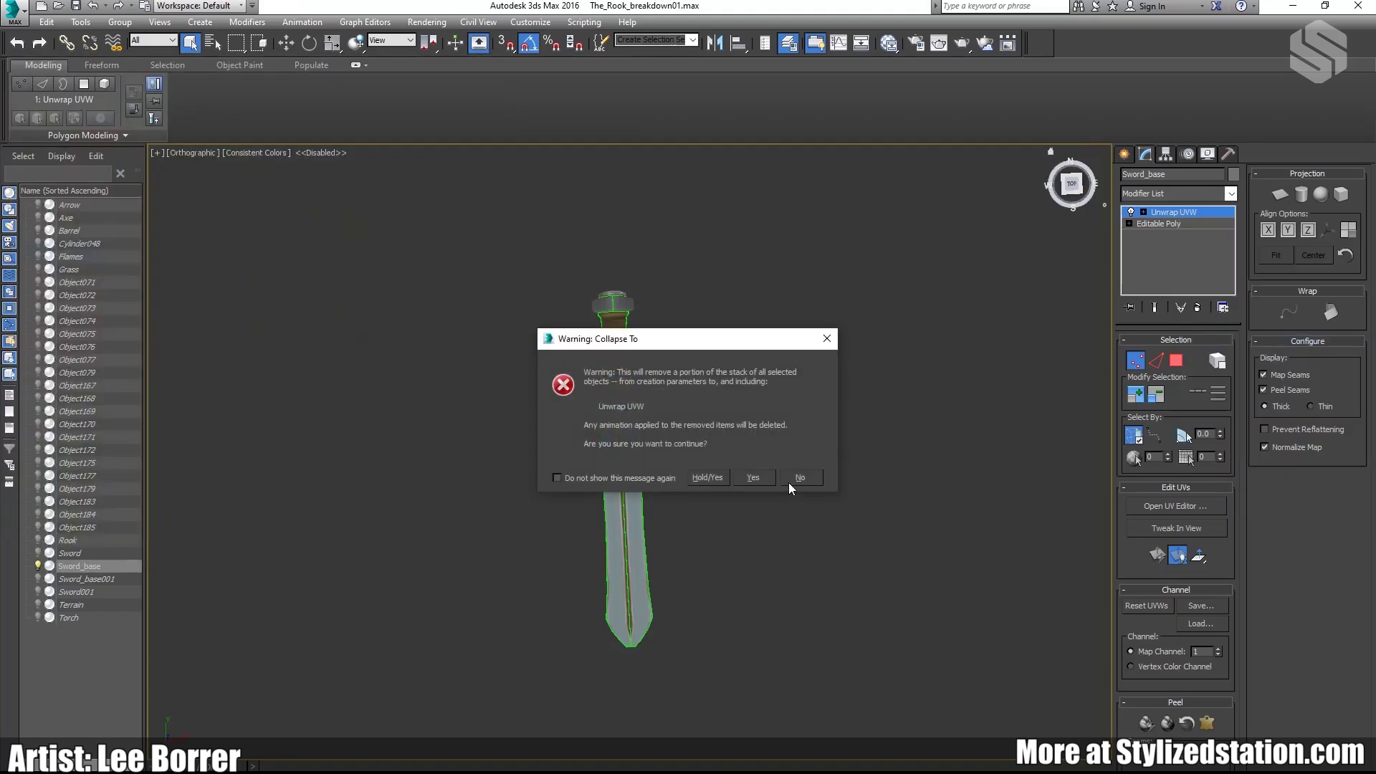
{"action": "left_click", "coordinate": [788, 481]}
{"action": "middle_click_drag", "start_coordinate": [715, 468], "coordinate": [708, 460], "text": "alt"}
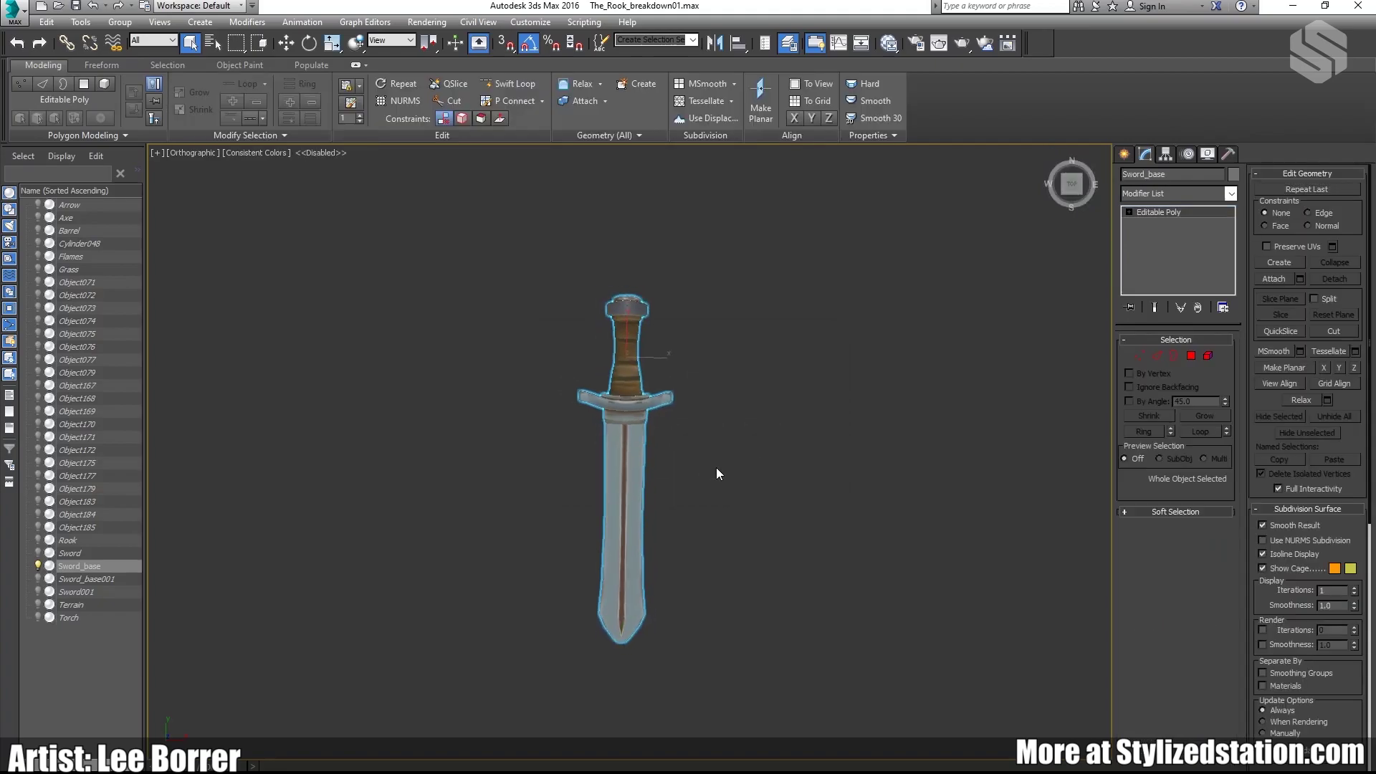